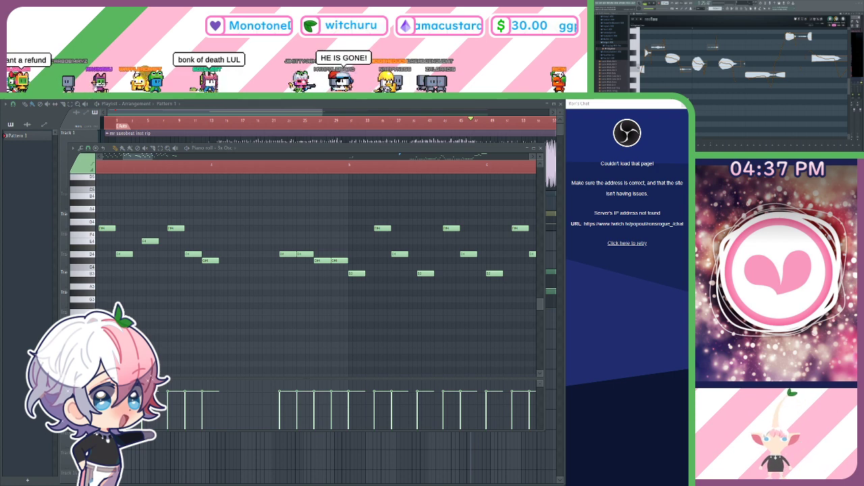
# Reload the failed stream chat page and send the message "let's goooo".
pyautogui.click(627, 243)
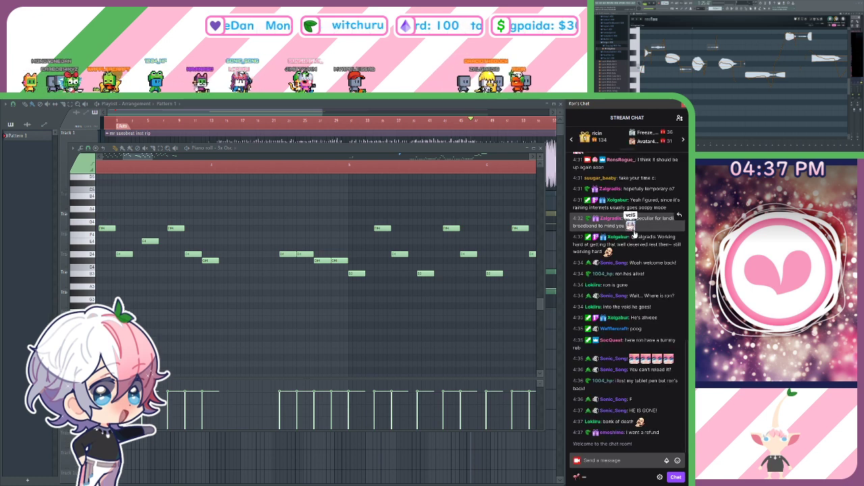
pyautogui.click(629, 459)
pyautogui.write('let')
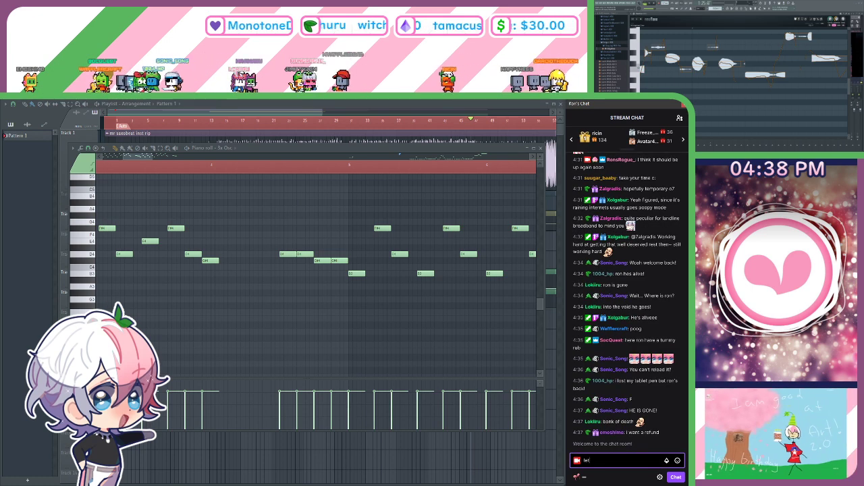
pyautogui.write("'s goooo")
pyautogui.press('Return')
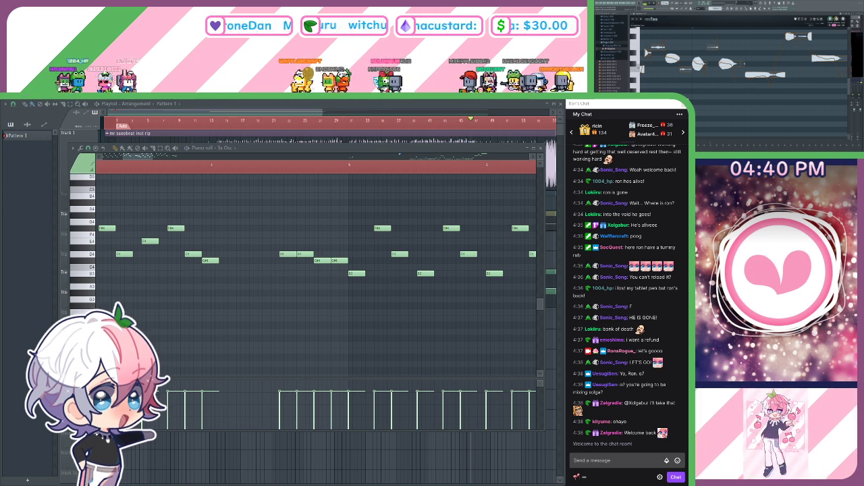
# Look through the channel points rewards and challenges in the stream chat, then close them.
pyautogui.click(580, 477)
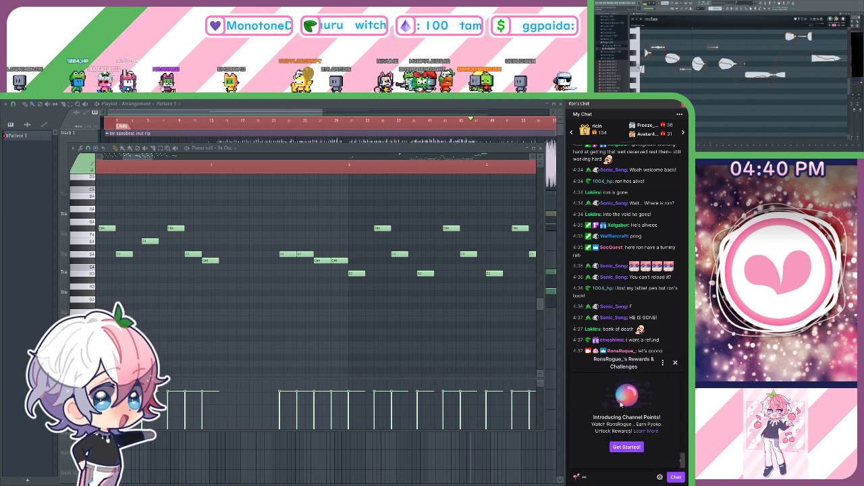
pyautogui.click(626, 447)
pyautogui.scroll(-2, 649, 422)
pyautogui.scroll(5, 650, 422)
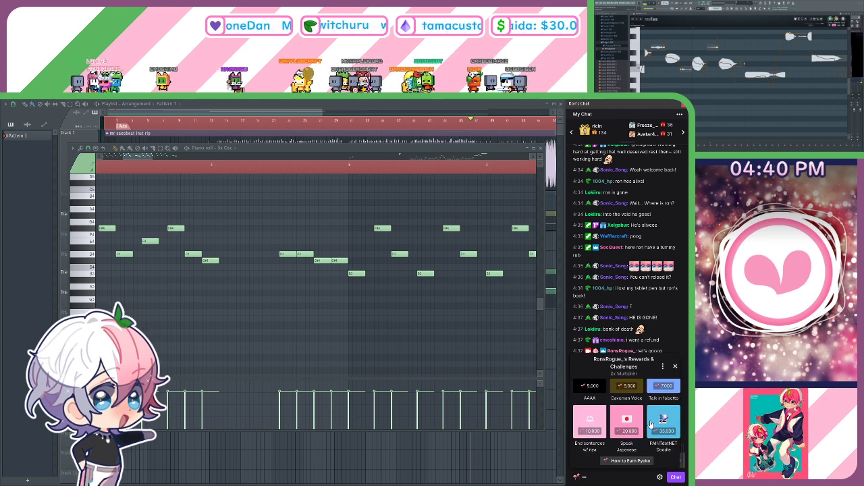
pyautogui.click(675, 367)
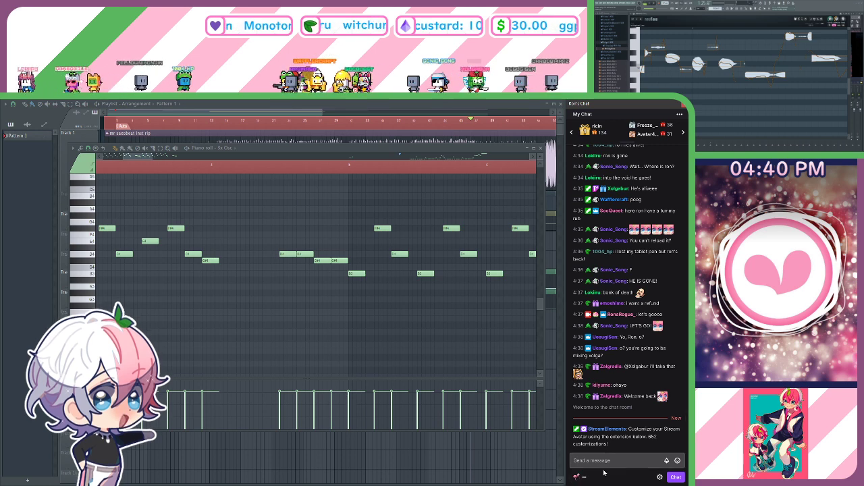
# Look at the chat settings in both the mod and non-mod versions, then close them.
pyautogui.click(660, 477)
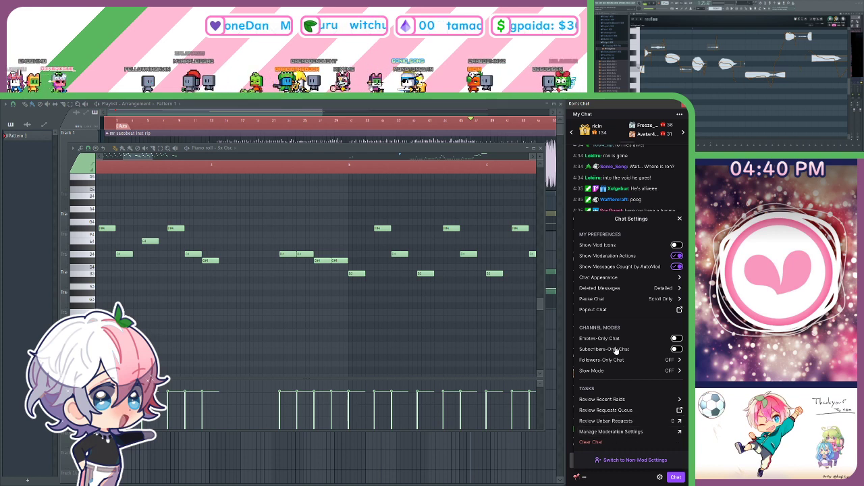
pyautogui.click(614, 461)
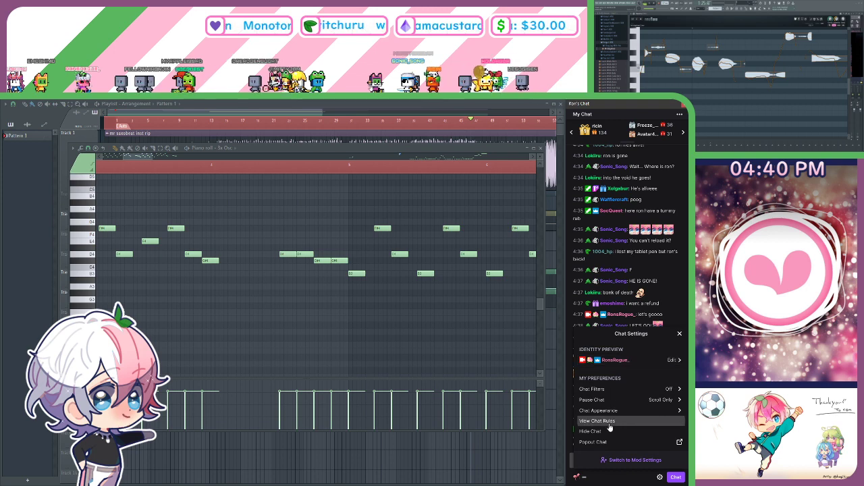
pyautogui.click(679, 334)
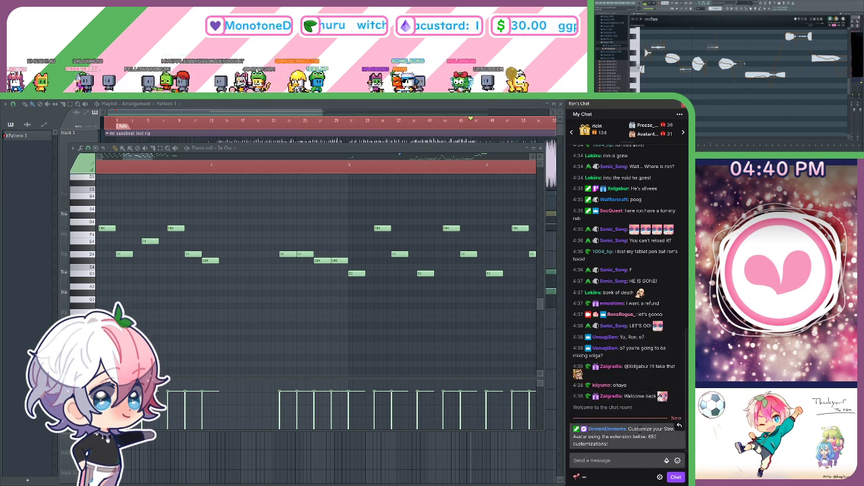
# Send the chat messages "oh my god" and "am i disconnecting again?".
pyautogui.click(628, 460)
pyautogui.click(628, 459)
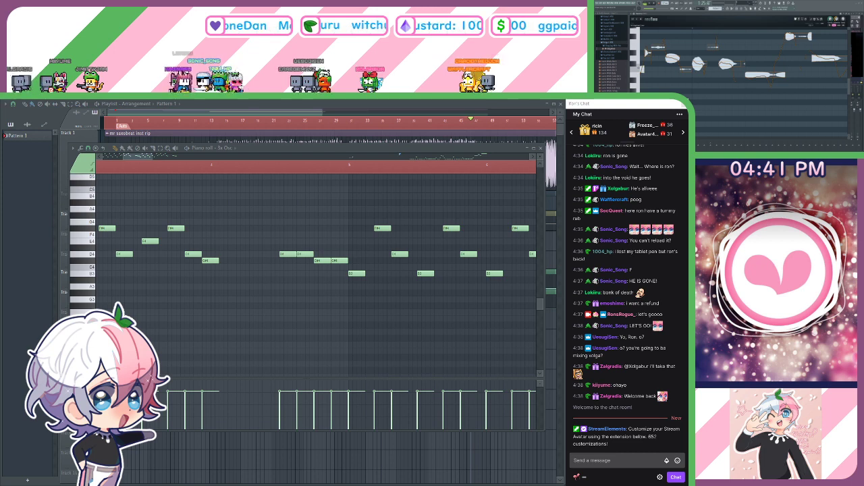
pyautogui.click(609, 460)
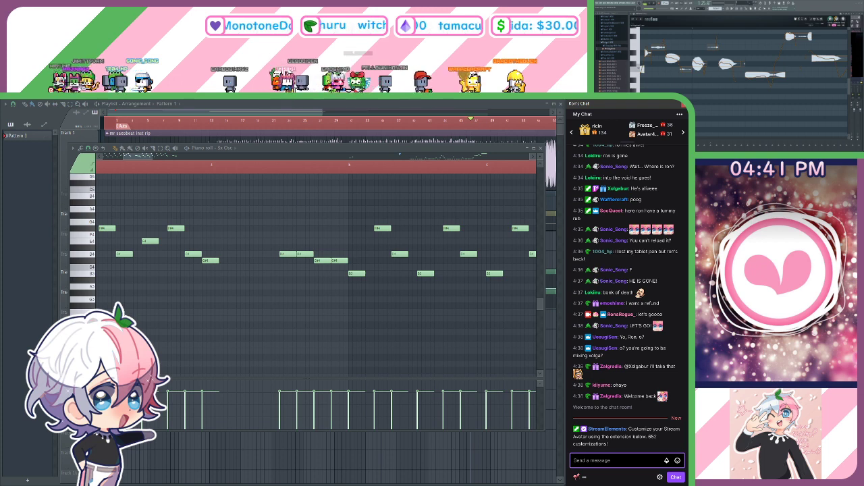
pyautogui.write('on my god')
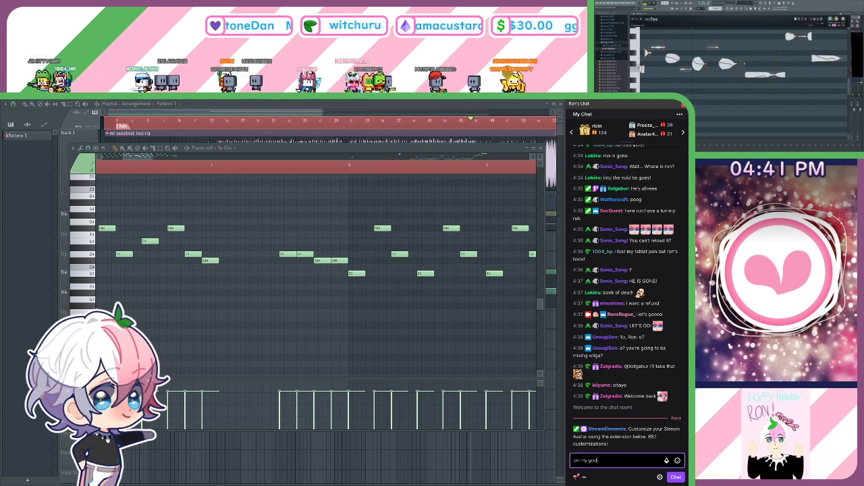
pyautogui.press('Return')
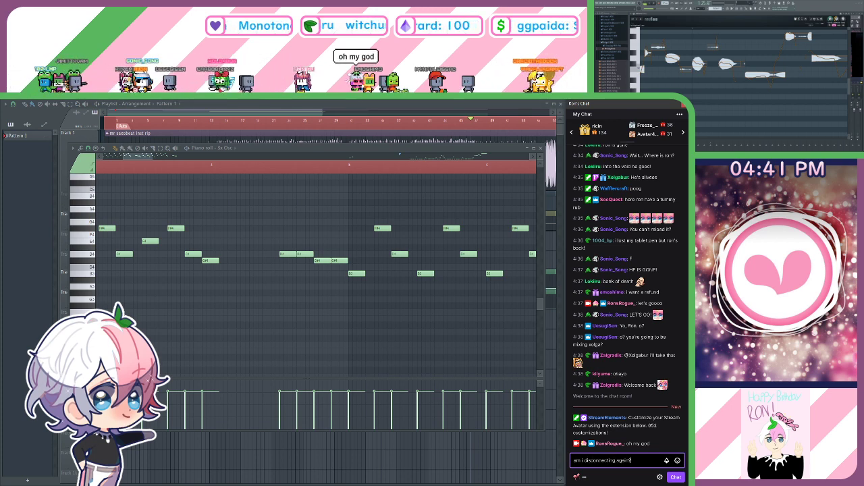
pyautogui.press('Return')
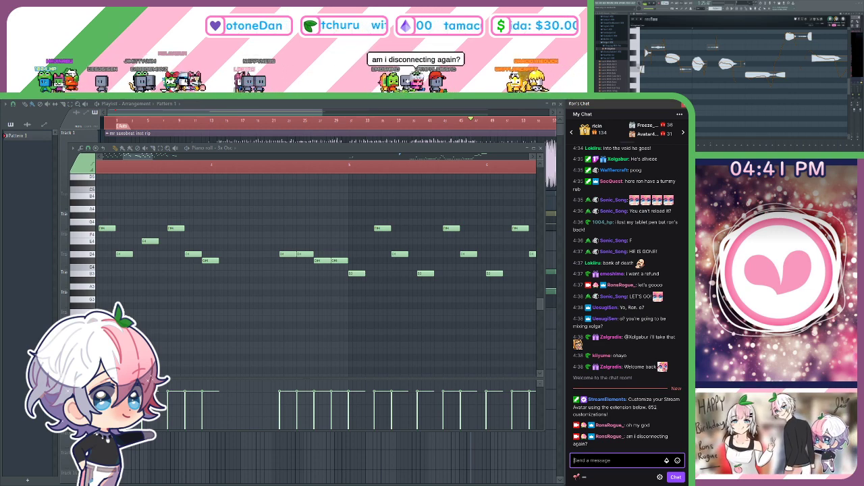
pyautogui.write('i')
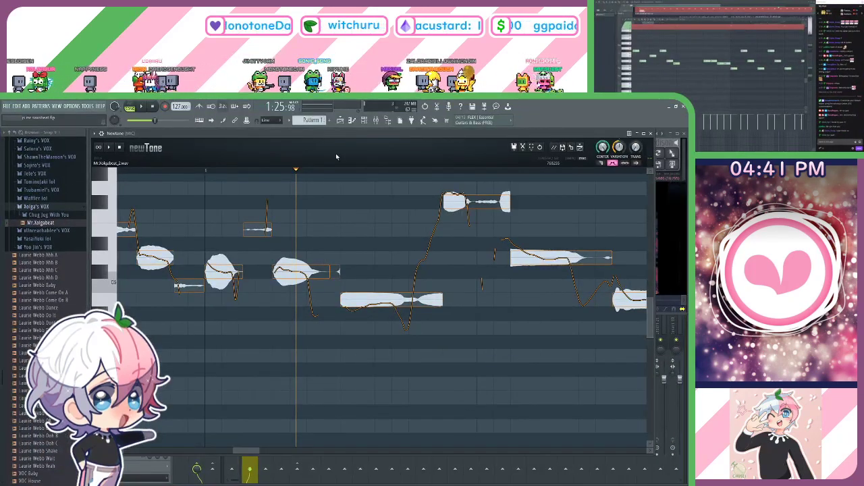
# Switch to FL Studio, shift the Newtone window slightly, then slice the high note in Mr.Xolgabeat_2.wav and lower its cut-off tail.
pyautogui.moveTo(395, 134); pyautogui.dragTo(403, 139)
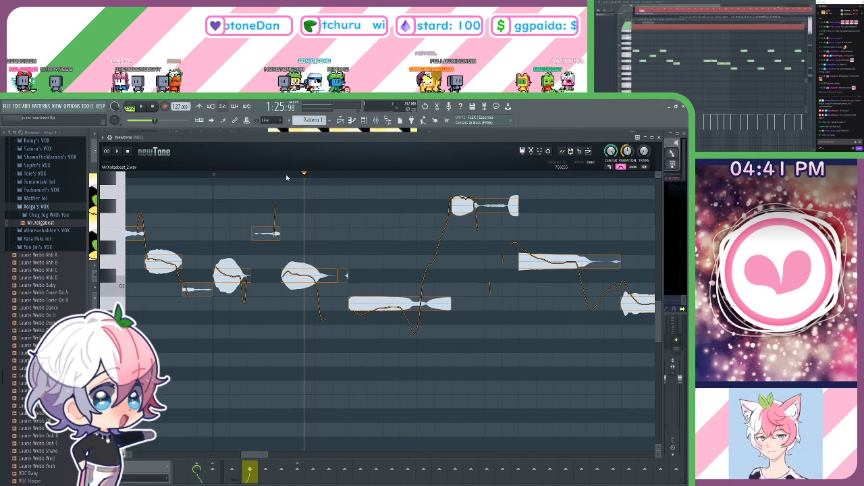
pyautogui.click(189, 175)
pyautogui.scroll(-2, 351, 173)
pyautogui.moveTo(383, 204); pyautogui.dragTo(311, 220)
pyautogui.moveTo(460, 251); pyautogui.dragTo(430, 248)
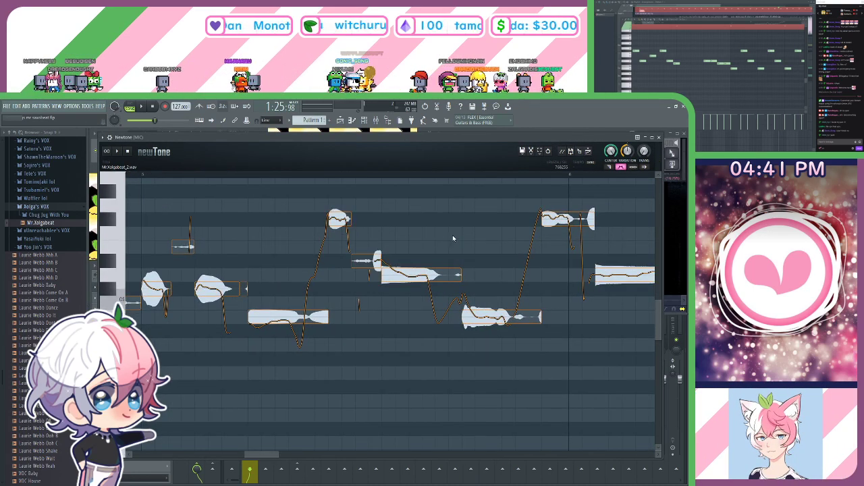
# Slice the tails off the following long note and the low note after it, separating their quiet ends in pitch.
pyautogui.hscroll(1, 452, 235)
pyautogui.hscroll(2, 381, 249)
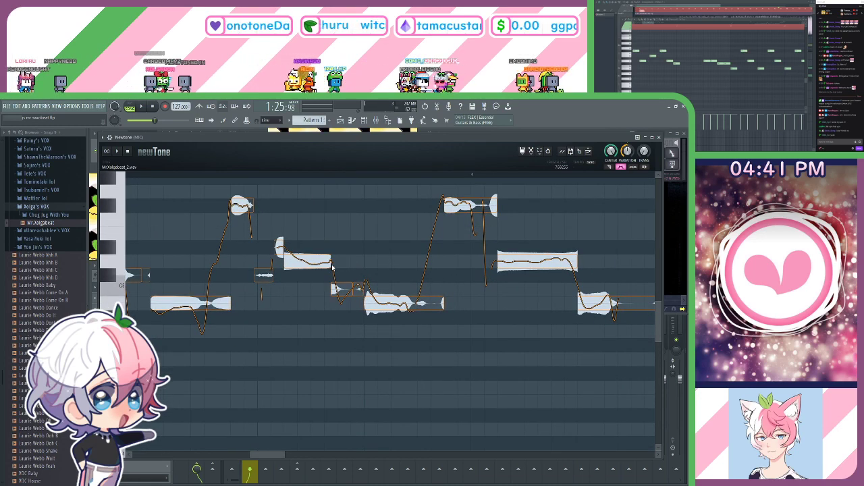
pyautogui.hscroll(1, 358, 280)
pyautogui.click(377, 296)
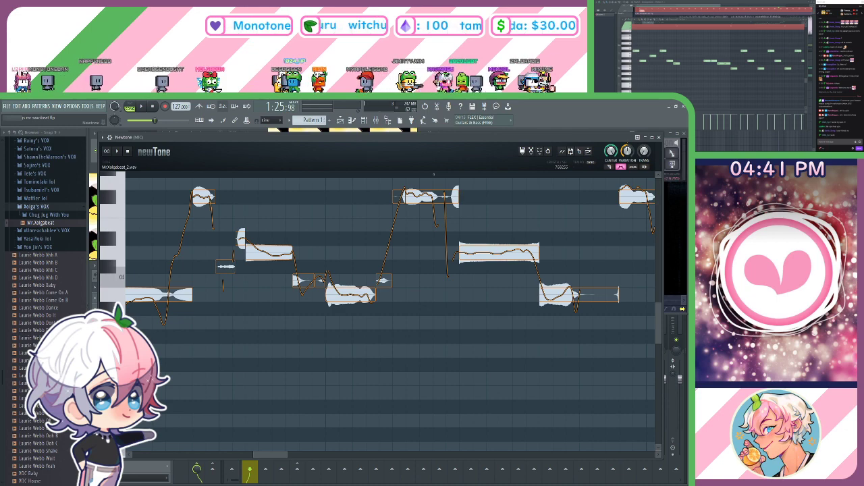
# Play back the next vocal phrase in Newtone and undo the last note edit.
pyautogui.click(339, 174)
pyautogui.press('space')
pyautogui.moveTo(455, 209); pyautogui.dragTo(381, 234)
pyautogui.press('space')
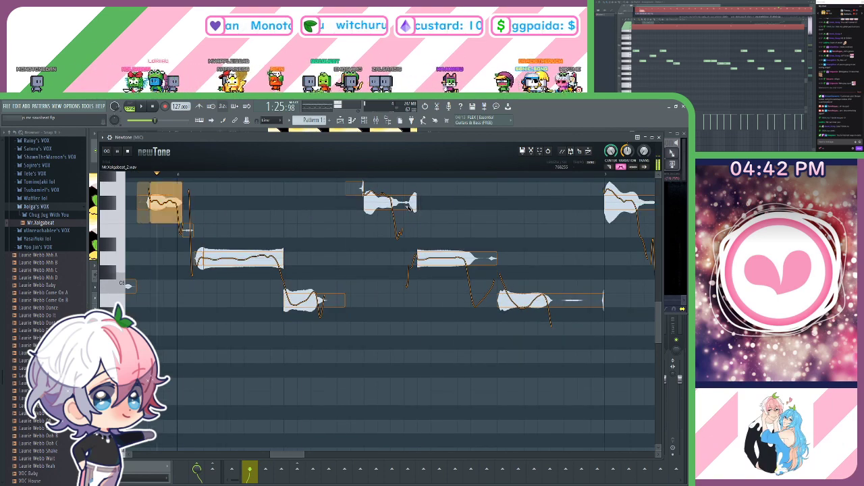
pyautogui.hotkey('ctrl', 'z')
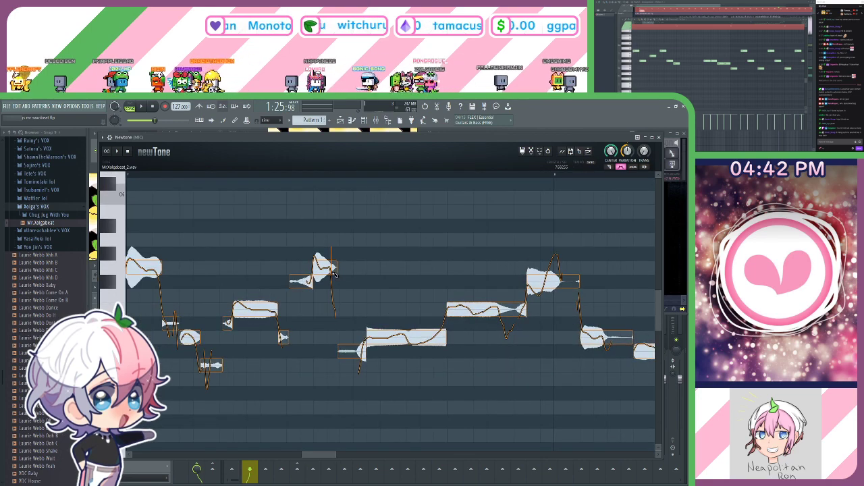
# Slice the ends off the high note, the long rising note and the next high note, lowering the quiet pieces.
pyautogui.click(333, 273)
pyautogui.moveTo(382, 281); pyautogui.dragTo(276, 262)
pyautogui.moveTo(414, 345); pyautogui.dragTo(411, 343)
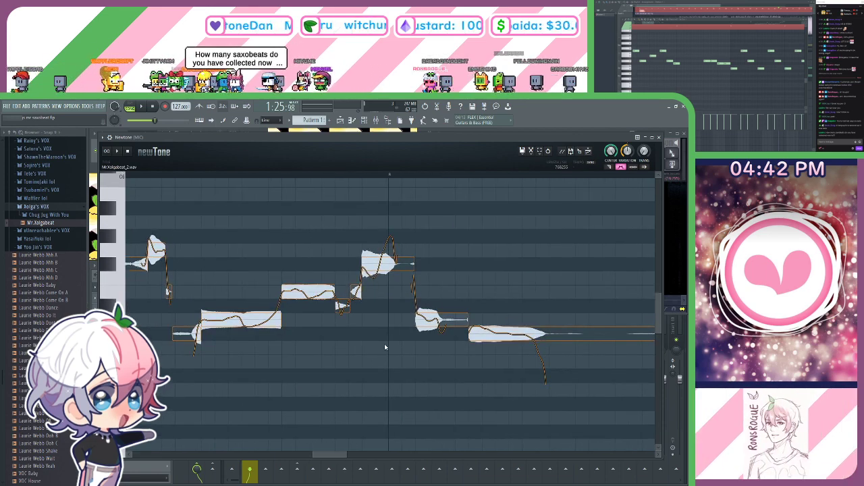
pyautogui.doubleClick(402, 264)
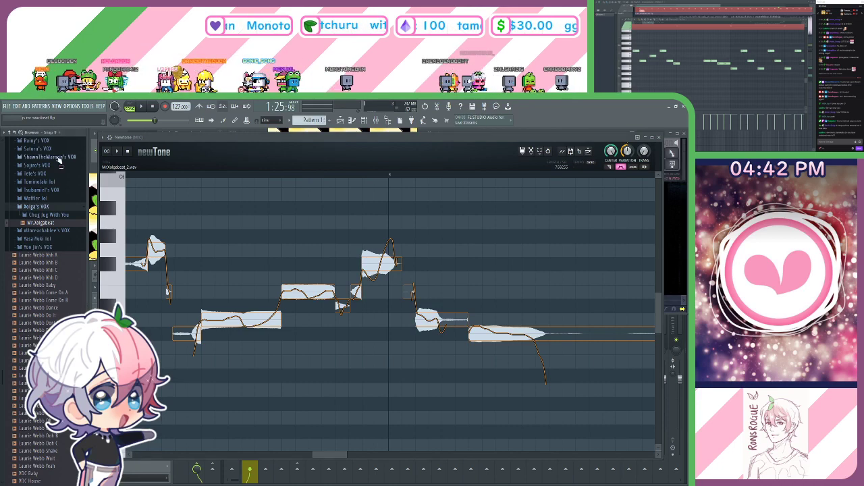
# Browse the Music folder's meme subfolder for the existing mr saxobeat files.
pyautogui.scroll(5, 39, 201)
pyautogui.click(11, 133)
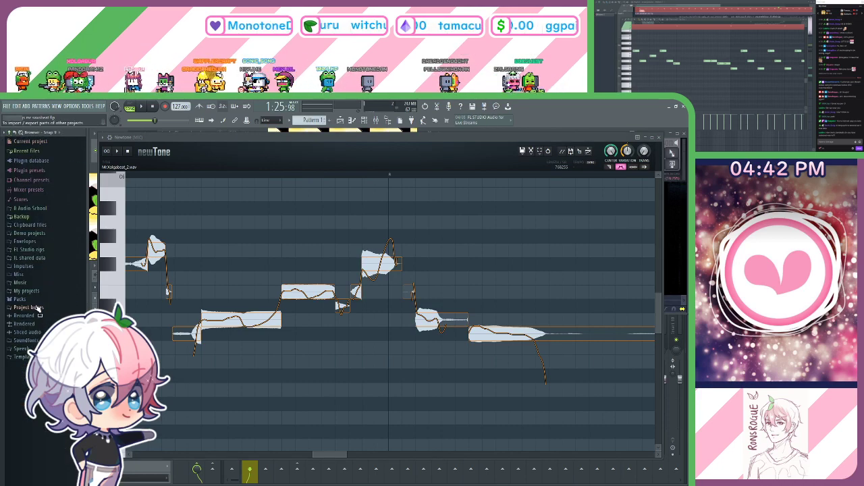
pyautogui.click(31, 284)
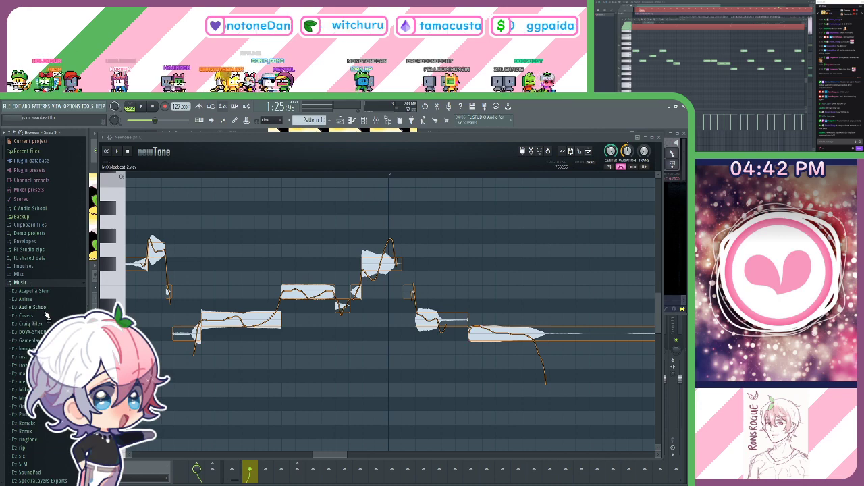
pyautogui.click(40, 382)
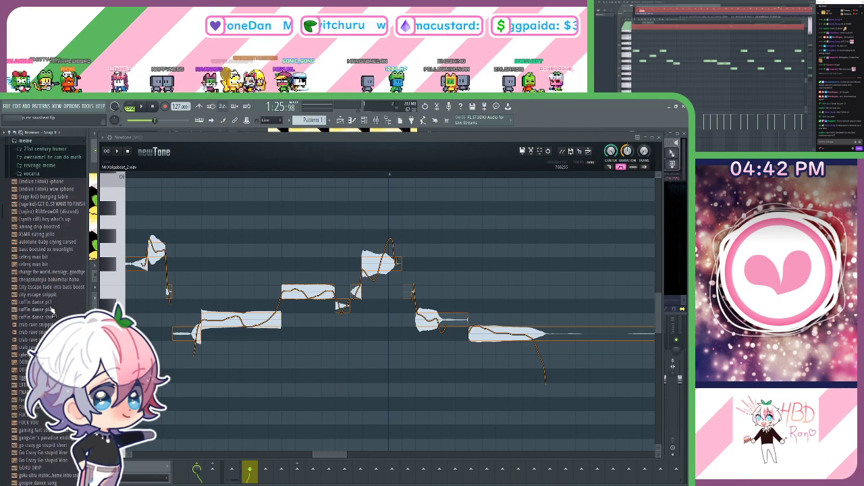
pyautogui.scroll(-15, 50, 311)
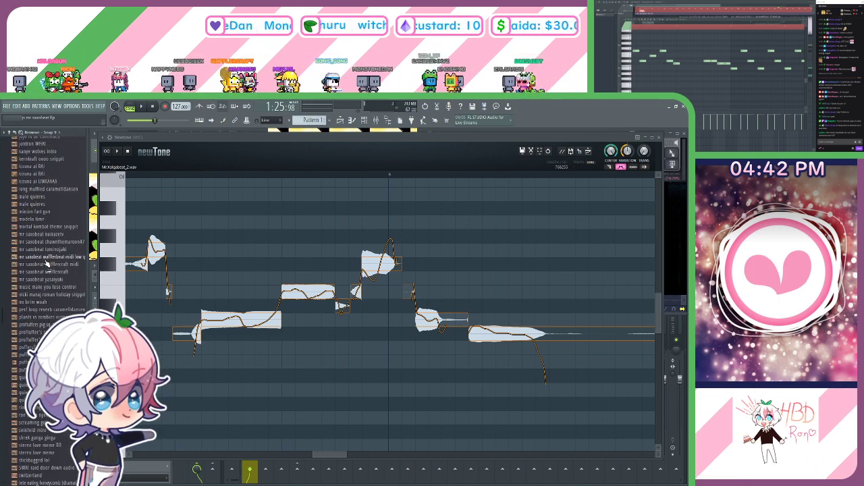
pyautogui.moveTo(57, 235); pyautogui.dragTo(60, 238)
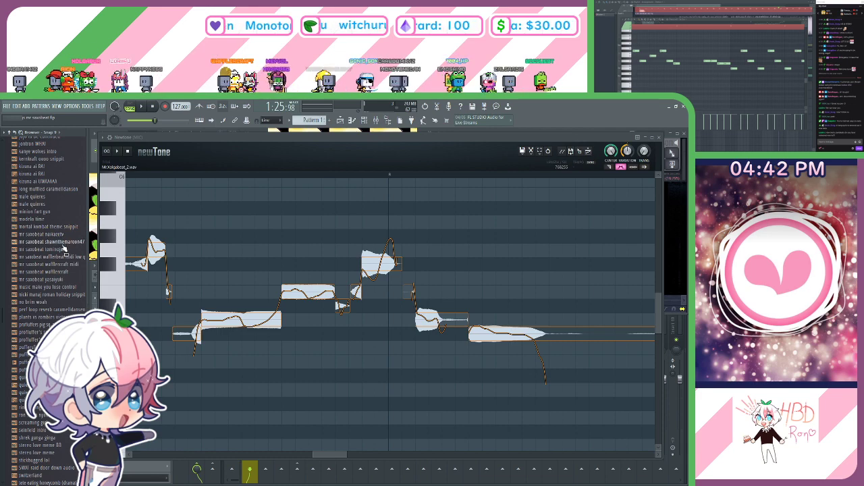
pyautogui.moveTo(75, 273); pyautogui.dragTo(72, 278)
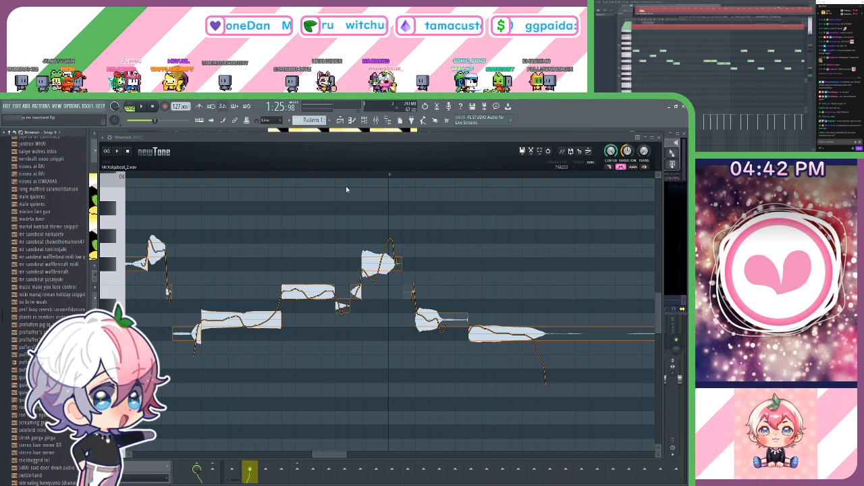
# Play back the vocal from the start of the rising phrase before the last high note.
pyautogui.press('space')
pyautogui.moveTo(477, 211); pyautogui.dragTo(341, 218)
pyautogui.moveTo(254, 176); pyautogui.dragTo(199, 176)
pyautogui.press('space')
pyautogui.press('space')
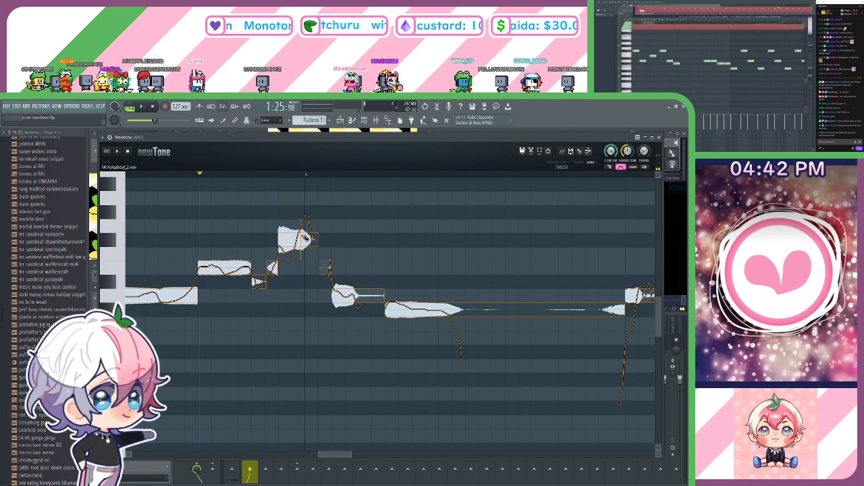
pyautogui.press('space')
pyautogui.press('space')
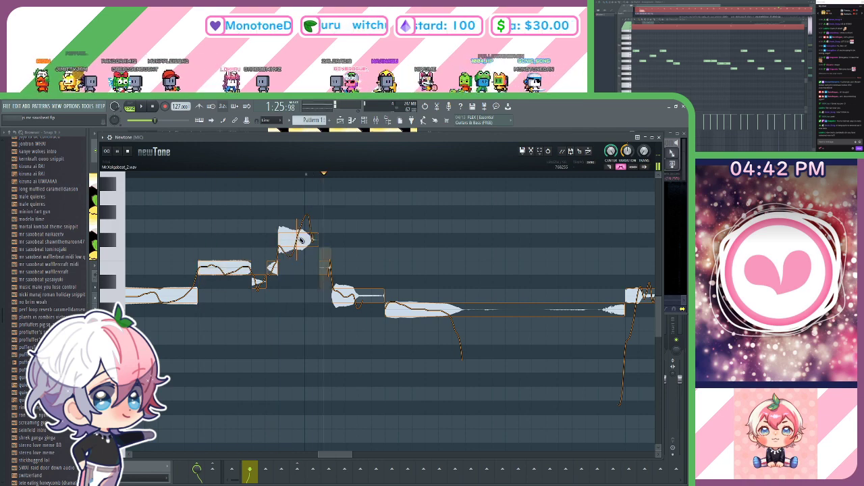
# Slice the last high note and raise its tail two semitones, then raise the sliced tail of the following note one semitone.
pyautogui.click(298, 239)
pyautogui.press('space')
pyautogui.moveTo(467, 263); pyautogui.dragTo(351, 246)
pyautogui.press('space')
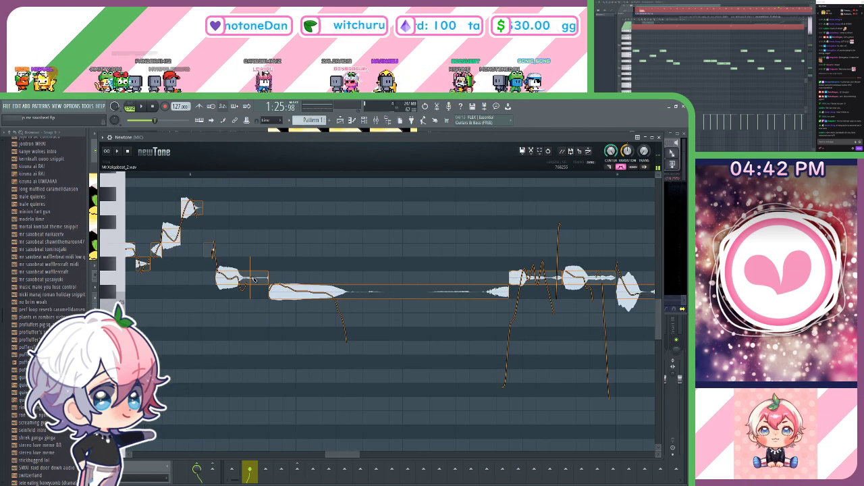
pyautogui.press('space')
pyautogui.hscroll(2, 303, 270)
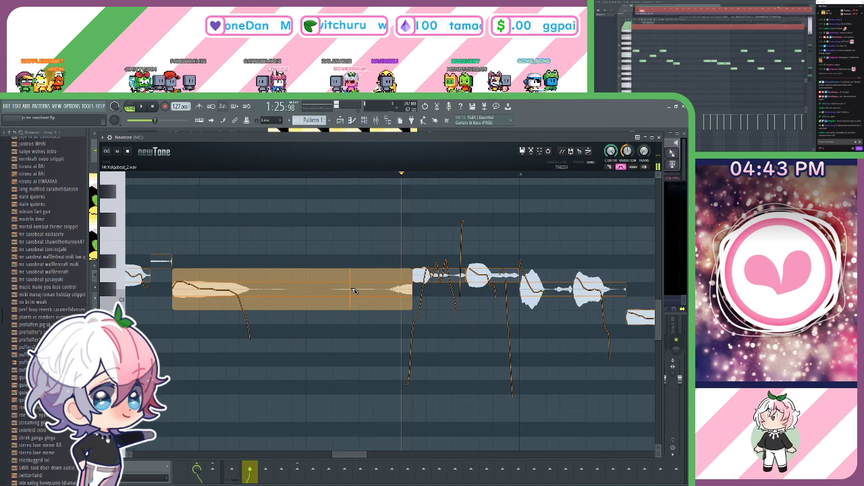
# Slice the very long low note in two places, lowering its end piece about six semitones and its quiet middle one semitone.
pyautogui.moveTo(382, 295); pyautogui.dragTo(384, 378)
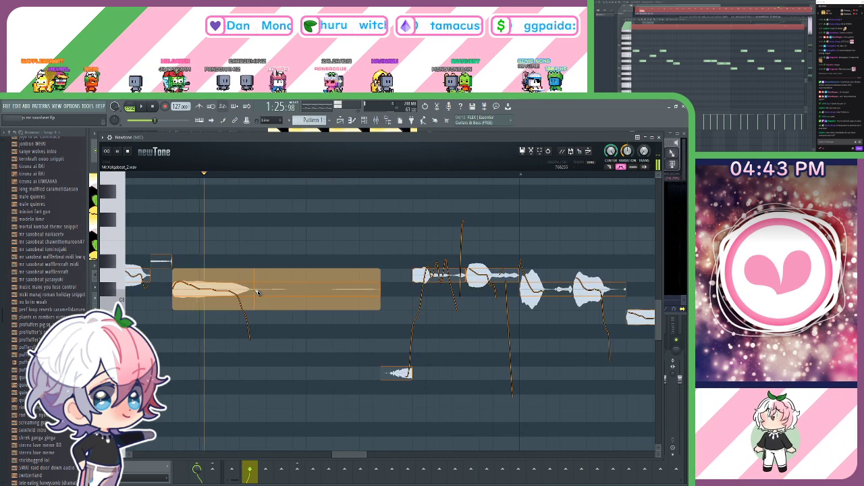
pyautogui.press('space')
pyautogui.click(241, 292)
pyautogui.moveTo(243, 291); pyautogui.dragTo(246, 306)
# Slice the wavering note after the long low note near its start and lower the first piece one semitone.
pyautogui.moveTo(356, 261); pyautogui.dragTo(229, 260)
pyautogui.click(305, 276)
pyautogui.moveTo(297, 277); pyautogui.dragTo(298, 291)
pyautogui.moveTo(366, 300); pyautogui.dragTo(322, 295)
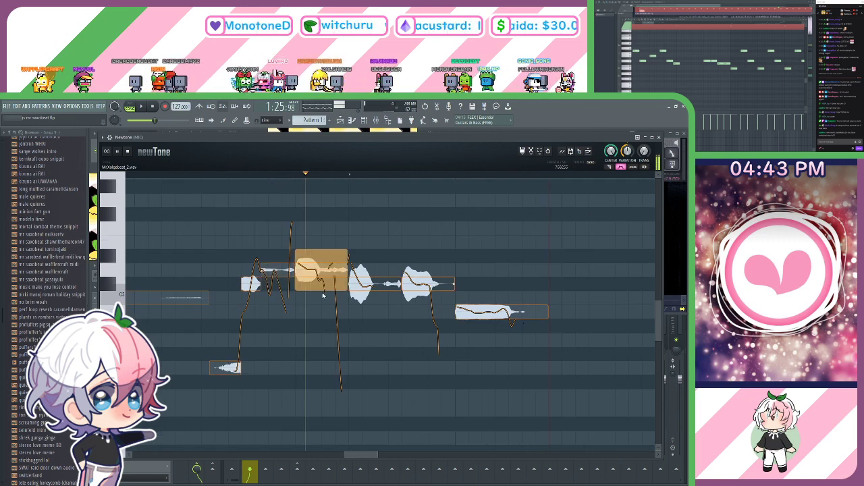
# Slice off the tails of the closing phrase's last four notes, lowering each one semitone, except the second-to-last note's tail two semitones.
pyautogui.press('space')
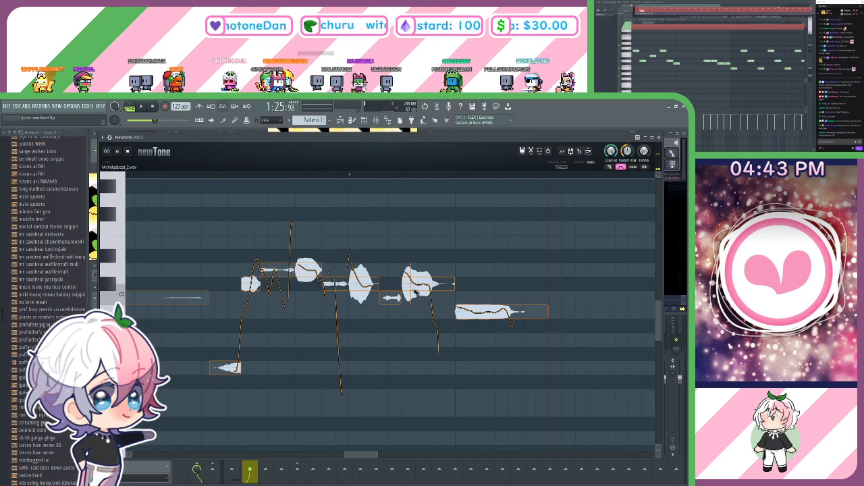
pyautogui.press('space')
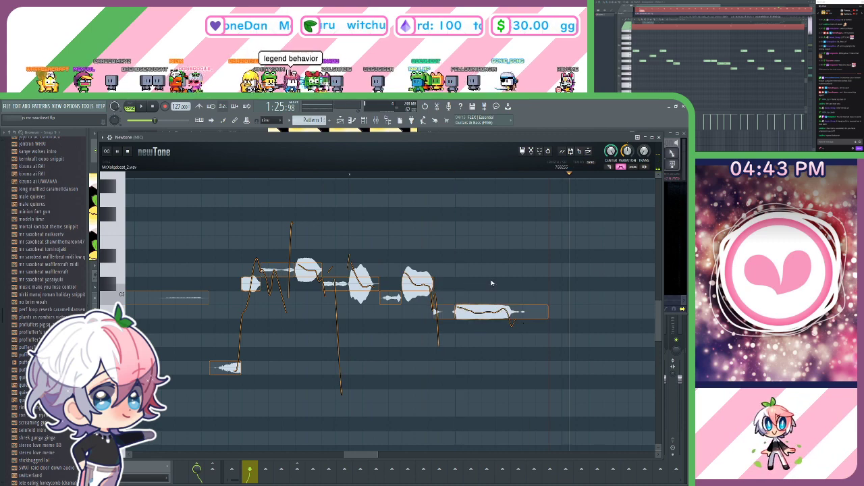
pyautogui.hscroll(2, 492, 284)
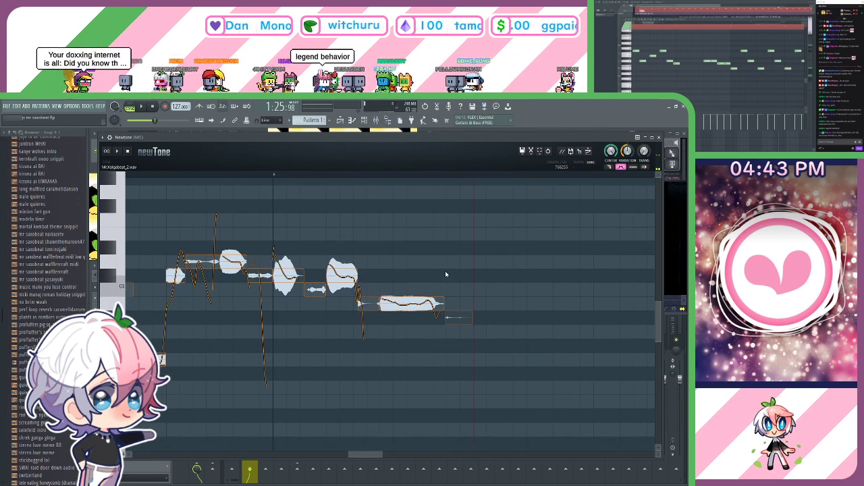
pyautogui.hscroll(-1, 452, 267)
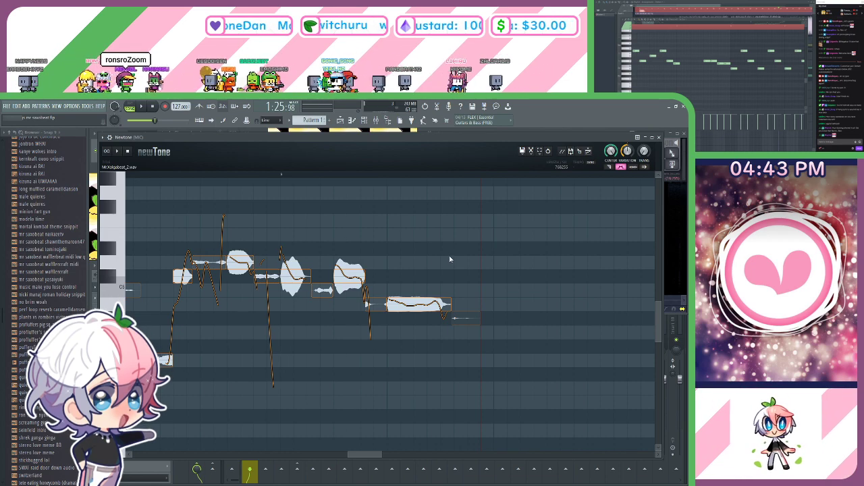
pyautogui.moveTo(492, 256); pyautogui.dragTo(439, 255)
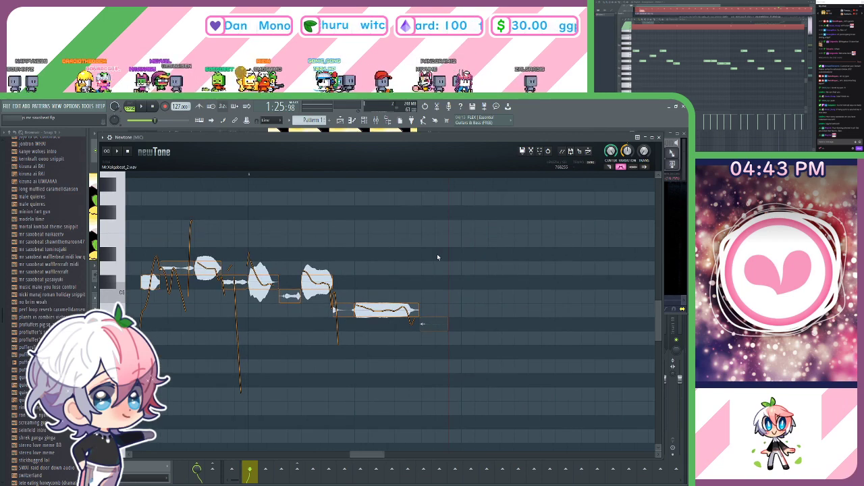
# Return to the beginning of the vocal and play back its opening phrase.
pyautogui.scroll(-6, 439, 255)
pyautogui.scroll(8, 138, 178)
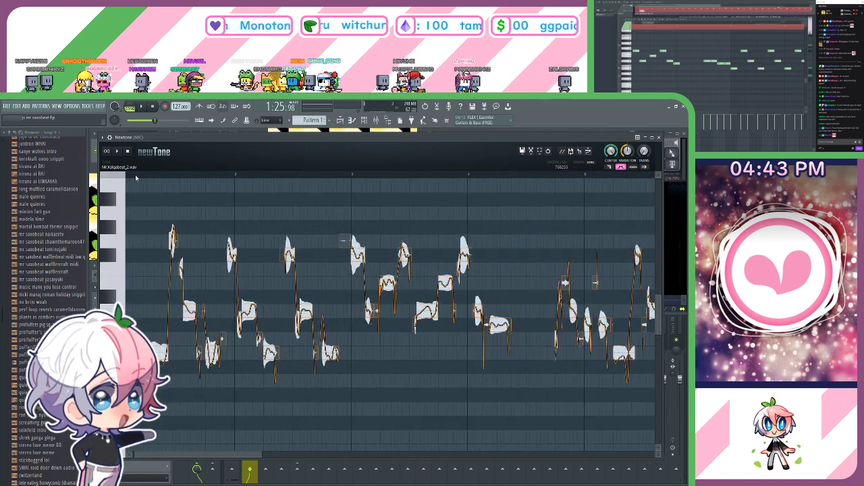
pyautogui.scroll(4, 138, 178)
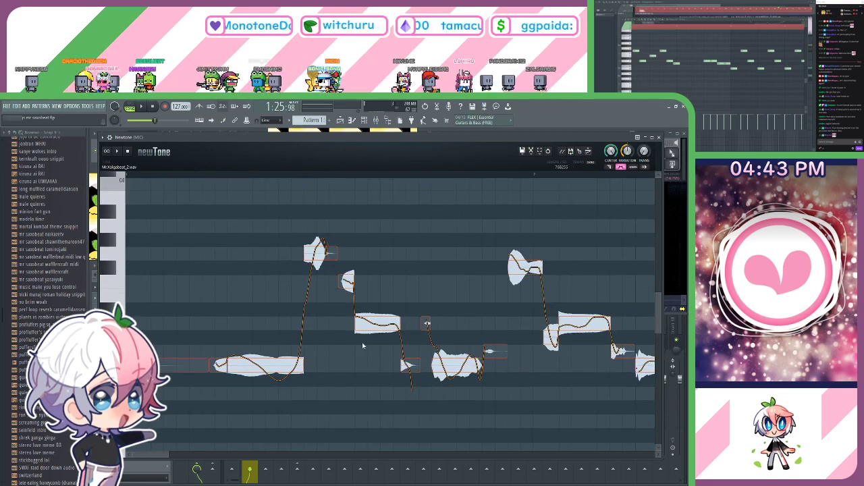
pyautogui.moveTo(380, 321)
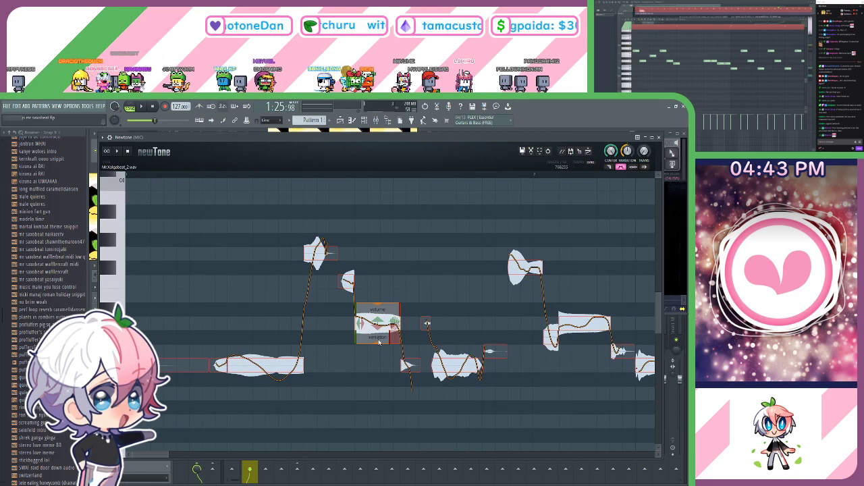
pyautogui.click(447, 287)
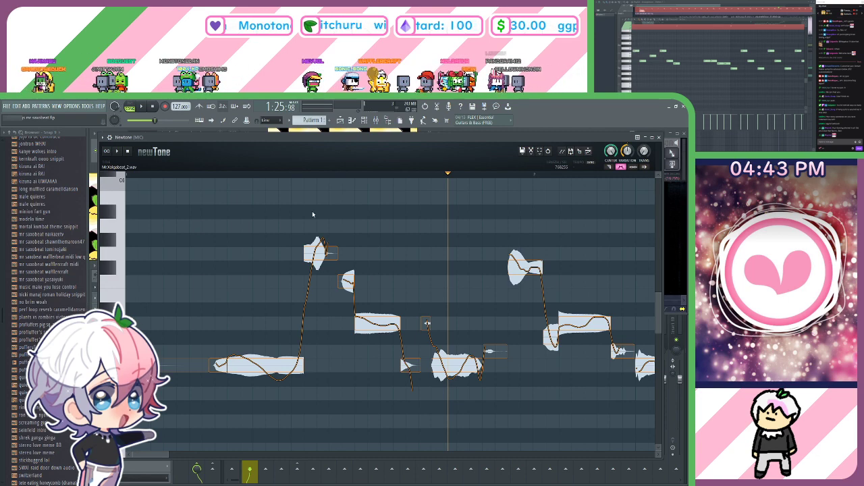
pyautogui.moveTo(201, 175); pyautogui.dragTo(143, 177)
pyautogui.press('space')
pyautogui.scroll(-1, 220, 272)
pyautogui.moveTo(290, 346)
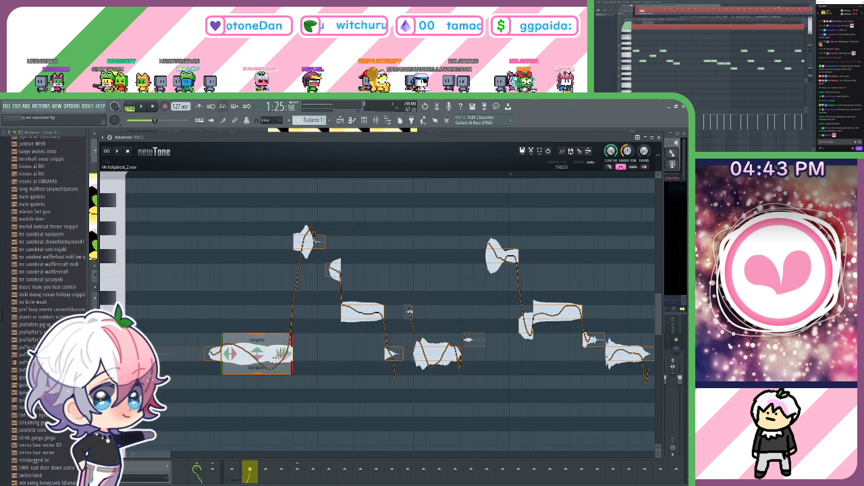
# Slice the onset off the first high note, lower that piece three semitones, and play back the result.
pyautogui.scroll(1, 304, 317)
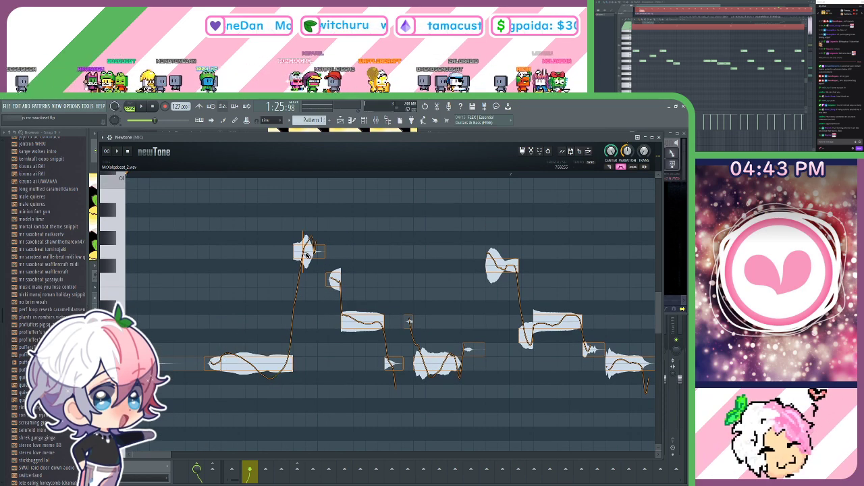
pyautogui.scroll(-1, 311, 345)
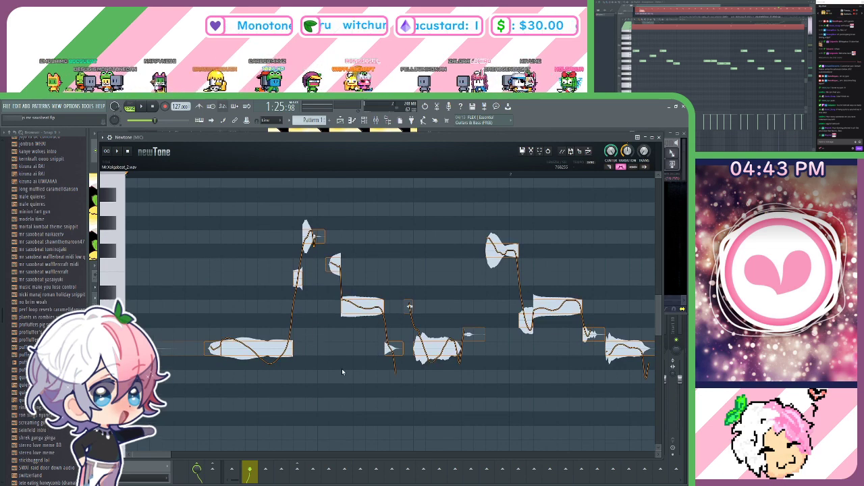
pyautogui.press('space')
pyautogui.press('space')
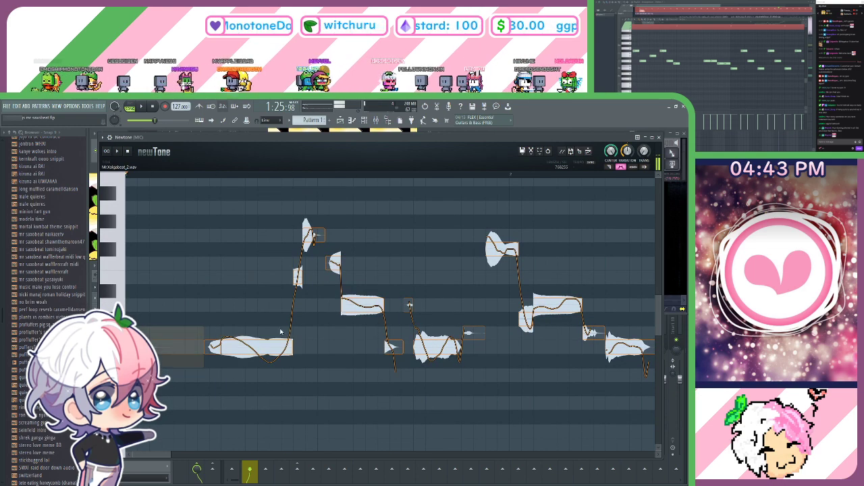
# Reduce the pitch variation of the long opening low note to about 32% and listen to it.
pyautogui.moveTo(259, 347)
pyautogui.moveTo(261, 366); pyautogui.dragTo(268, 329)
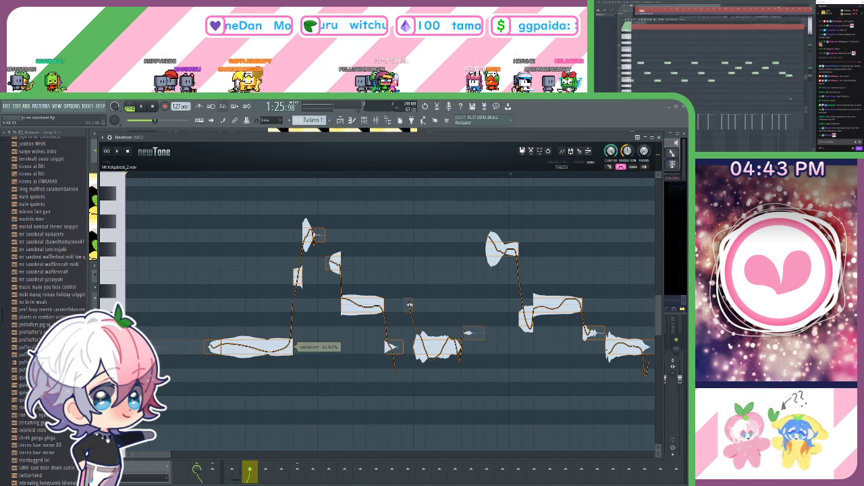
pyautogui.moveTo(315, 417)
pyautogui.mouseDown()
pyautogui.moveTo(243, 407)
pyautogui.moveTo(321, 410)
pyautogui.mouseUp()
pyautogui.press('space')
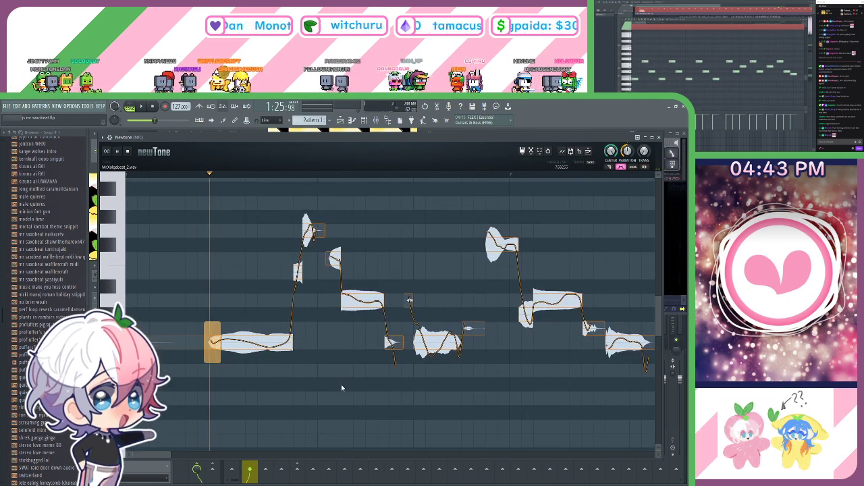
pyautogui.press('space')
pyautogui.press('space')
# Reduce the pitch variation of the first high note to about 35% and check it by ear.
pyautogui.moveTo(314, 231)
pyautogui.moveTo(314, 232)
pyautogui.mouseDown()
pyautogui.moveTo(315, 245)
pyautogui.moveTo(317, 218)
pyautogui.mouseUp()
pyautogui.press('space')
pyautogui.press('space')
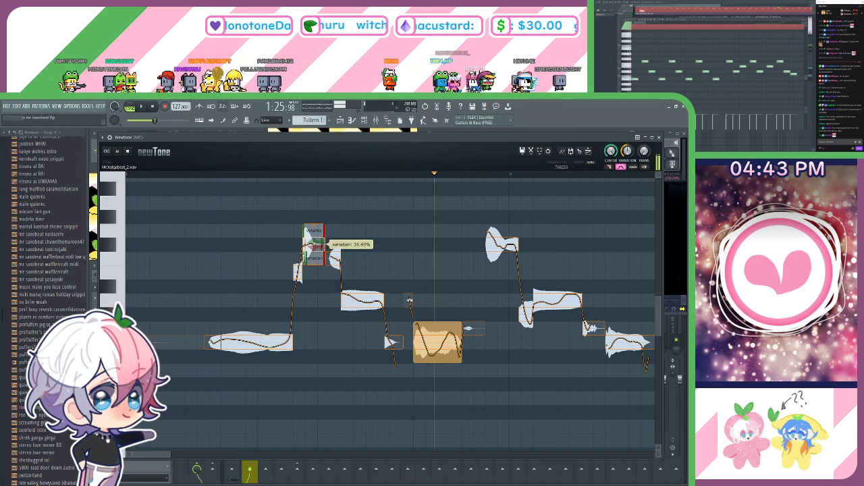
pyautogui.press('space')
# Flatten the pitch variation of the sustained middle note that follows the first high note and its short successor.
pyautogui.moveTo(331, 348); pyautogui.dragTo(280, 353)
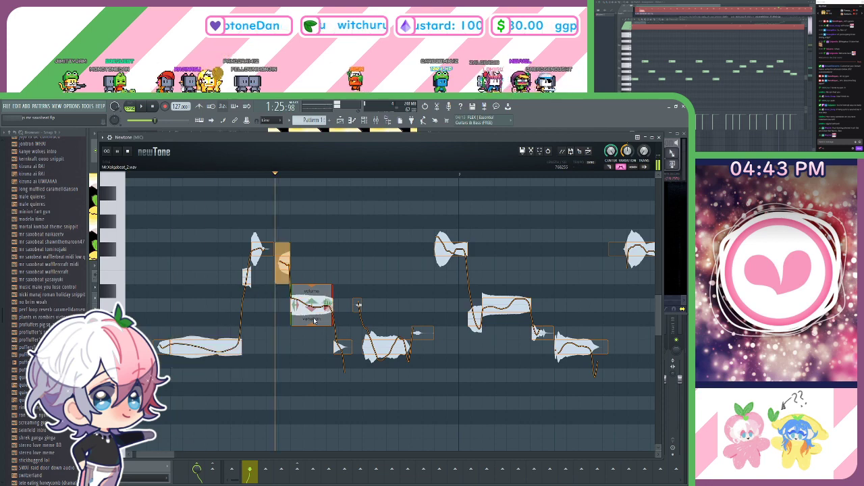
pyautogui.press('space')
pyautogui.moveTo(313, 319); pyautogui.dragTo(281, 264)
pyautogui.press('space')
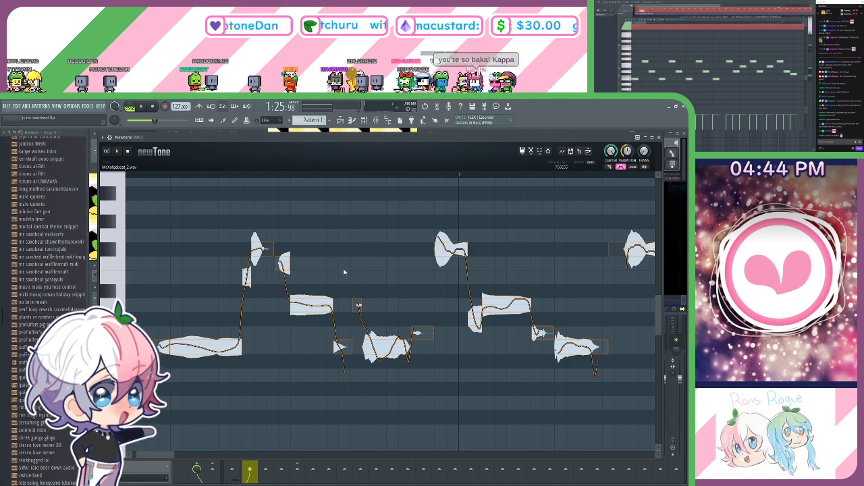
# Reduce the pitch variation of the wavering low note ending the first phrase to about 36% and play it back.
pyautogui.hscroll(3, 321, 280)
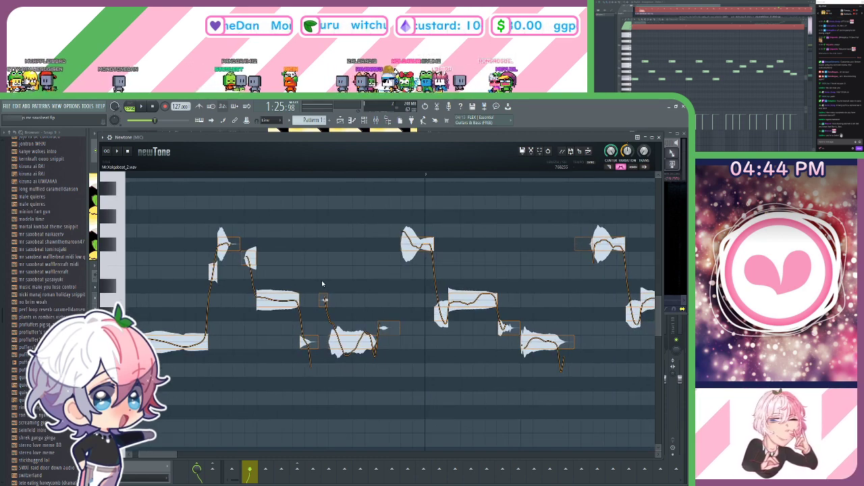
pyautogui.moveTo(339, 280)
pyautogui.mouseDown()
pyautogui.moveTo(368, 280)
pyautogui.moveTo(322, 276)
pyautogui.mouseUp()
pyautogui.press('space')
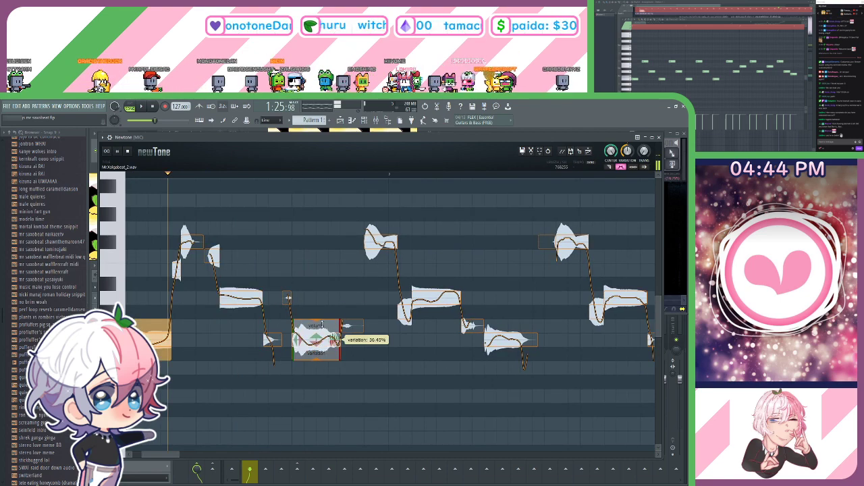
pyautogui.moveTo(364, 285); pyautogui.dragTo(303, 292)
pyautogui.press('space')
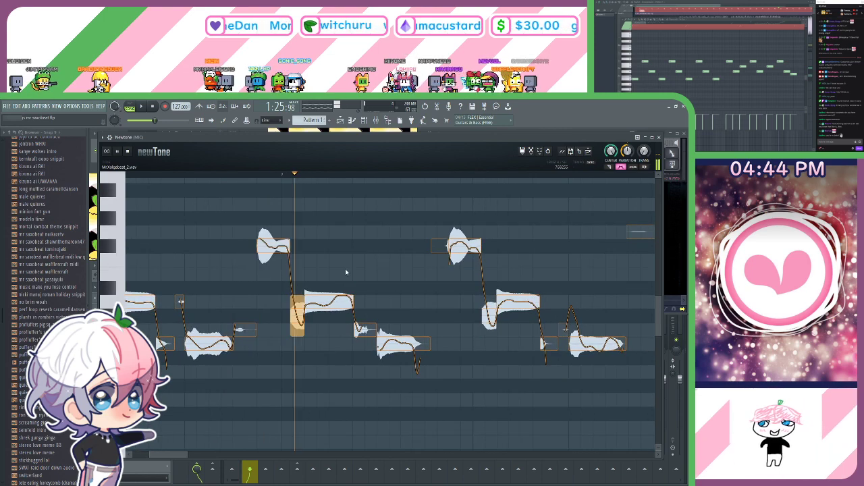
# Flatten the second phrase's sustained middle note by setting its pitch variation to -2.71%.
pyautogui.press('space')
pyautogui.moveTo(335, 304); pyautogui.dragTo(345, 303)
pyautogui.moveTo(339, 319); pyautogui.dragTo(340, 321)
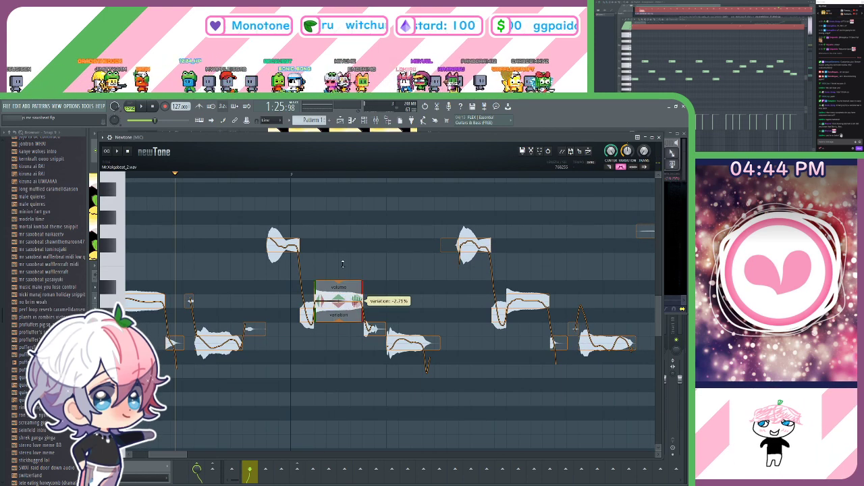
pyautogui.moveTo(343, 264); pyautogui.dragTo(377, 251)
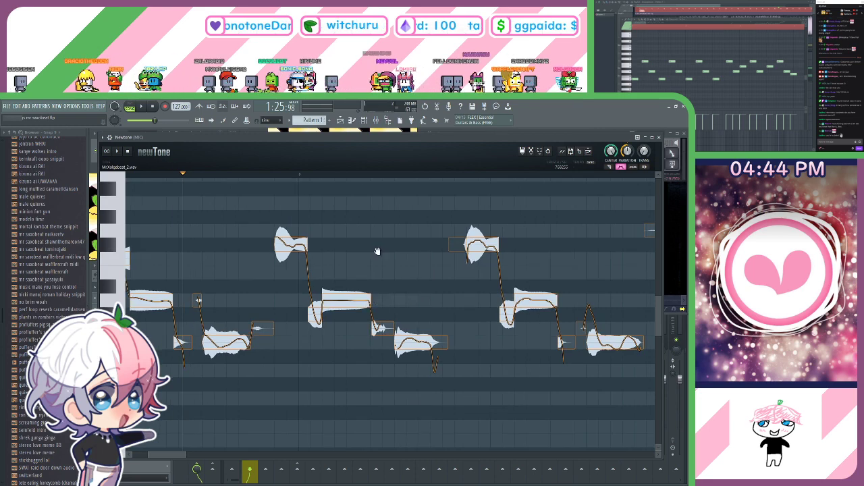
# Add vibrato to the second phrase's flattened sustained note with an end amplitude of 0.28 st and play it back.
pyautogui.hscroll(-1, 377, 251)
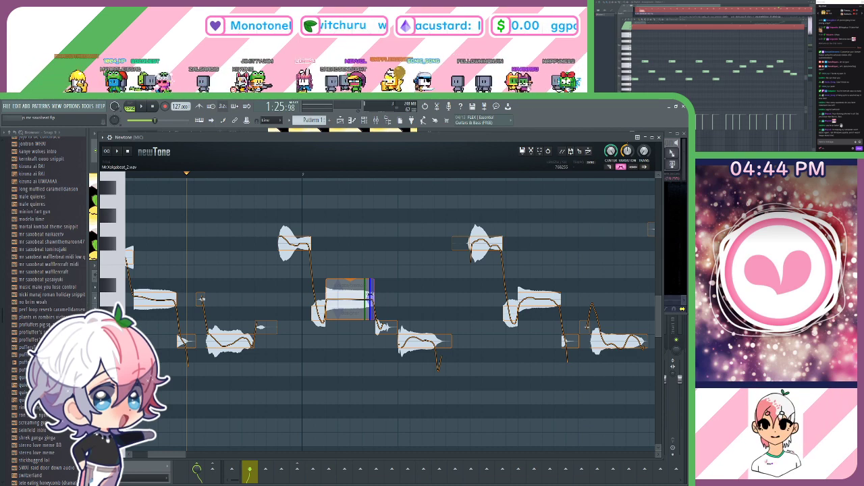
pyautogui.moveTo(370, 295); pyautogui.dragTo(366, 284)
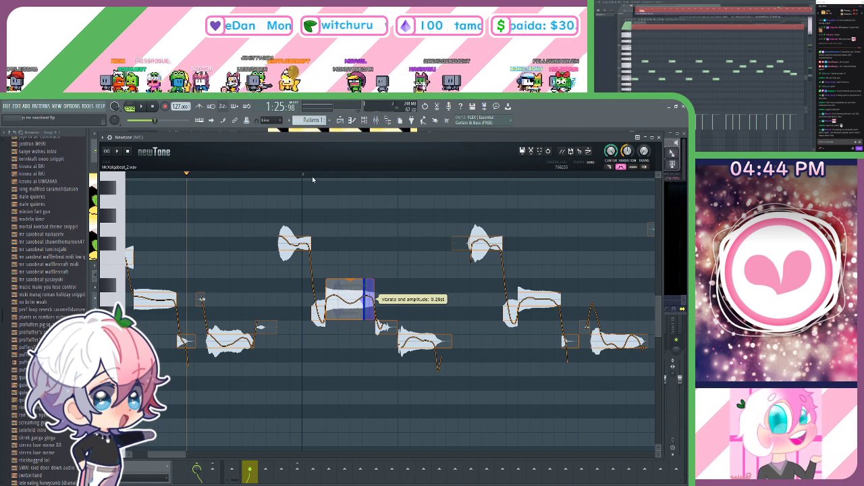
pyautogui.click(265, 175)
pyautogui.press('space')
pyautogui.click(233, 175)
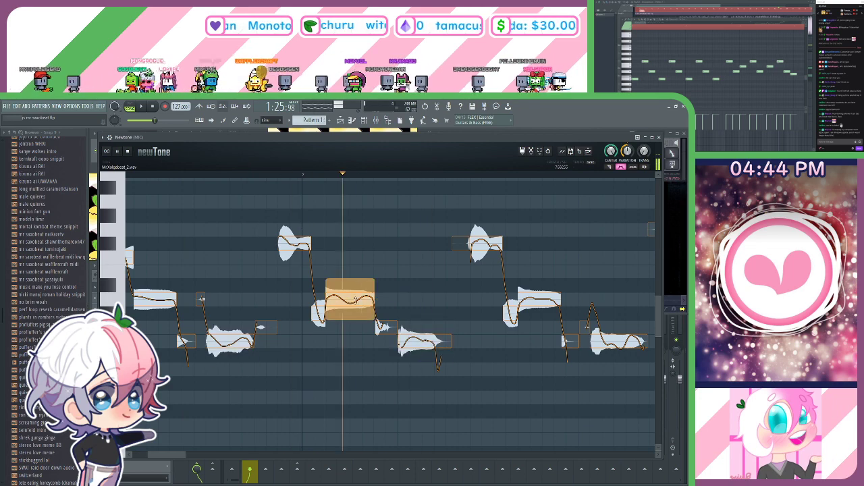
pyautogui.press('space')
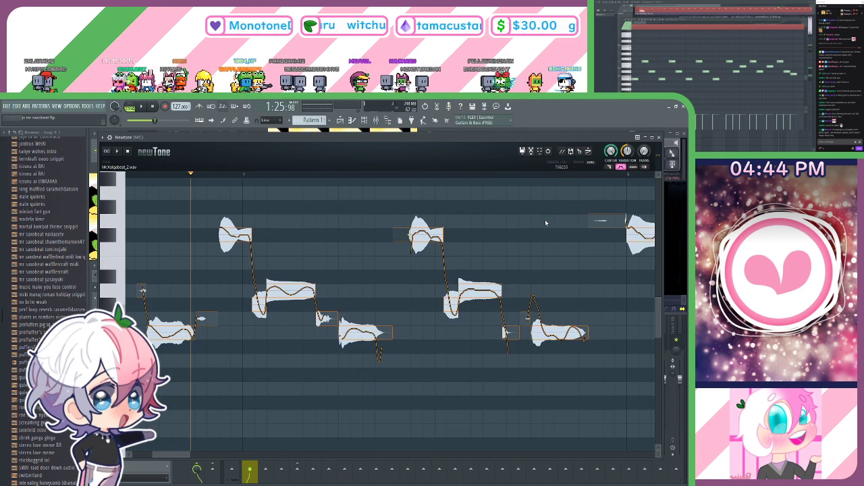
# Set the vibrato note's ramp in to about -100% and the following low note's pitch variation to about 57%.
pyautogui.moveTo(265, 298)
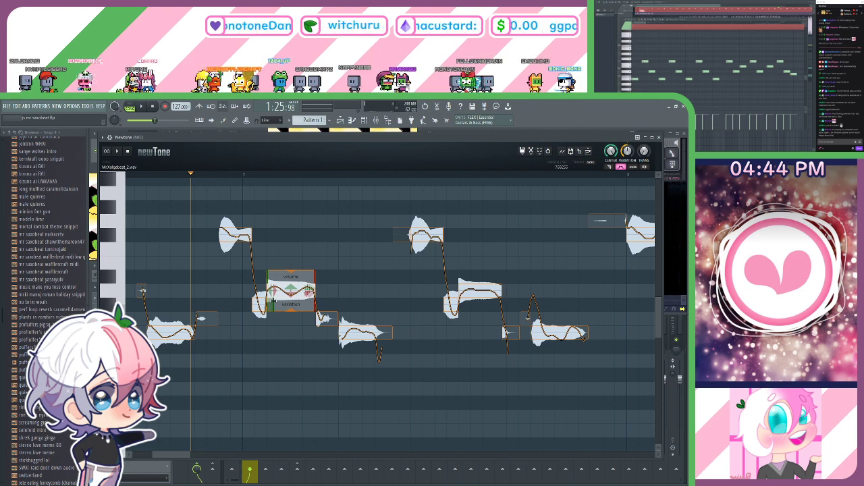
pyautogui.hscroll(2, 298, 337)
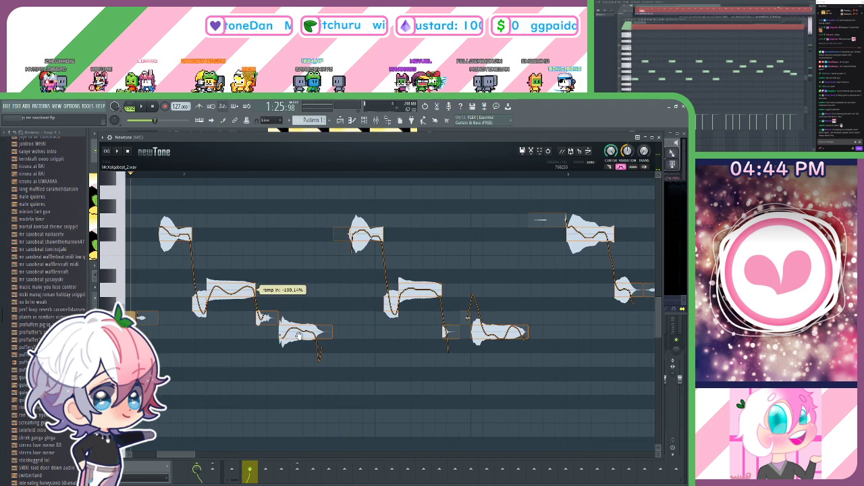
pyautogui.moveTo(307, 354)
pyautogui.moveTo(307, 351); pyautogui.dragTo(308, 363)
pyautogui.press('space')
pyautogui.moveTo(299, 210); pyautogui.dragTo(242, 213)
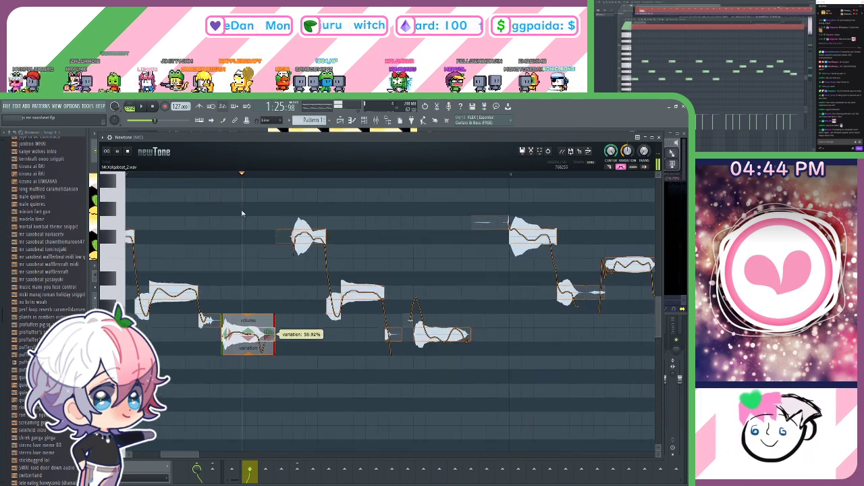
# Set the third phrase's high note to 76.25% variation and its sustained note's ramp in to about -59%, checking by playback.
pyautogui.moveTo(312, 247)
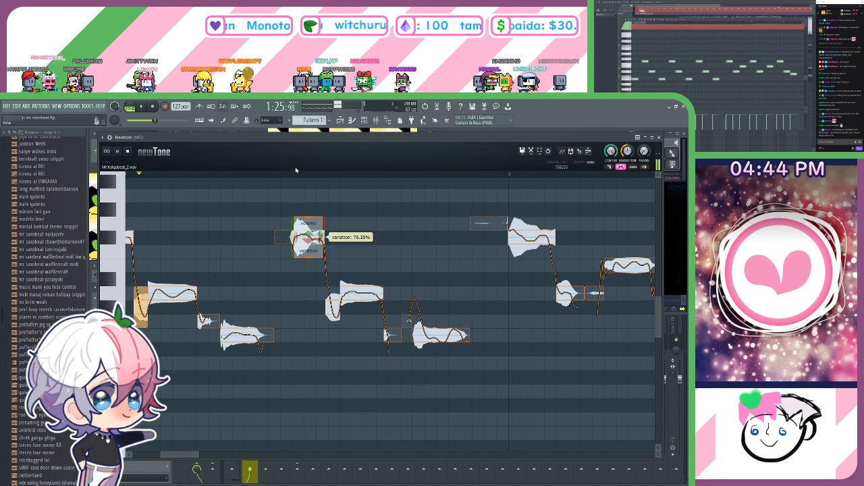
pyautogui.hscroll(1, 318, 270)
pyautogui.moveTo(337, 291)
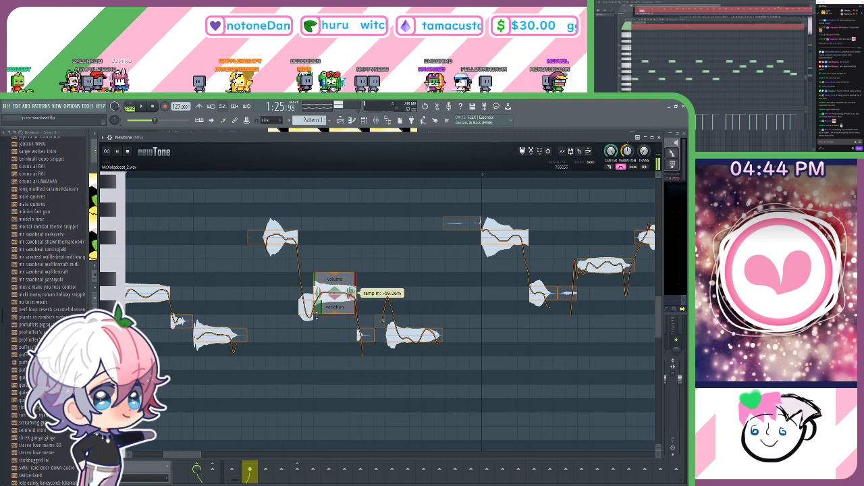
pyautogui.press('space')
pyautogui.click(264, 174)
pyautogui.press('space')
pyautogui.moveTo(385, 284); pyautogui.dragTo(313, 268)
pyautogui.press('space')
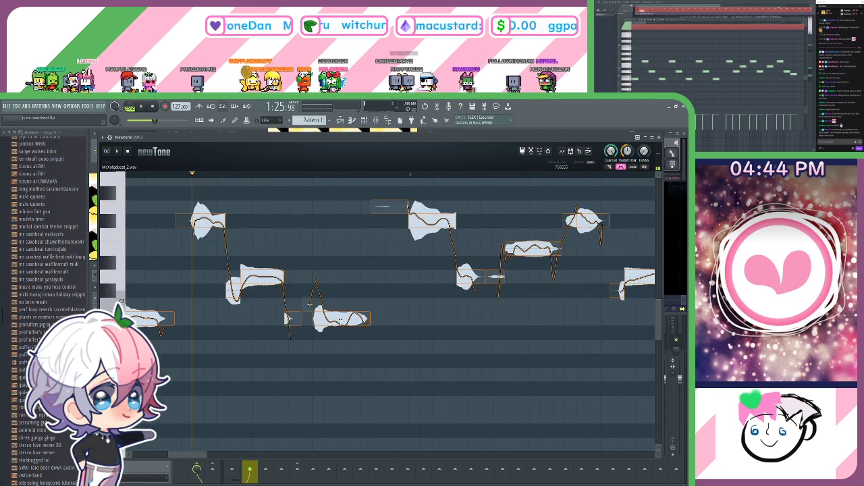
# Slice the low note ending the third phrase near its start, raise the first piece two semitones, and play it back.
pyautogui.doubleClick(325, 318)
pyautogui.moveTo(351, 315); pyautogui.dragTo(350, 316)
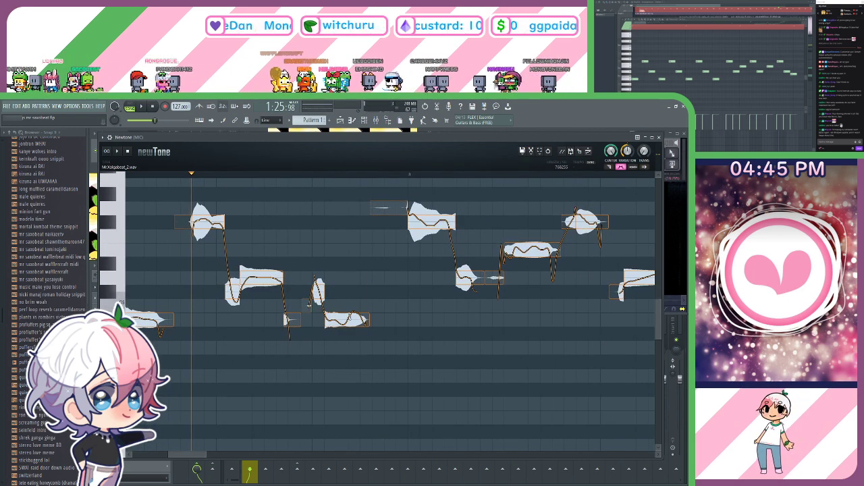
pyautogui.press('space')
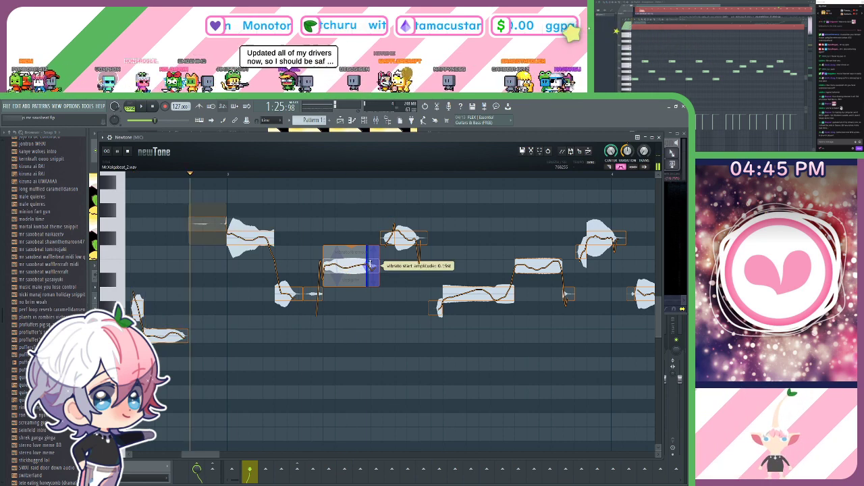
# Play the fourth phrase back several times from just before its first long note to check the vibrato on its sustained note.
pyautogui.press('space')
pyautogui.moveTo(414, 241); pyautogui.dragTo(378, 246)
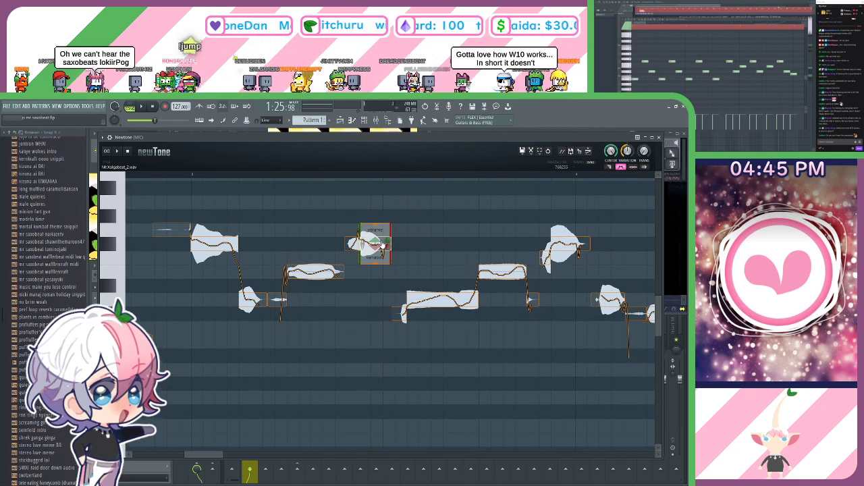
pyautogui.click(241, 178)
pyautogui.press('space')
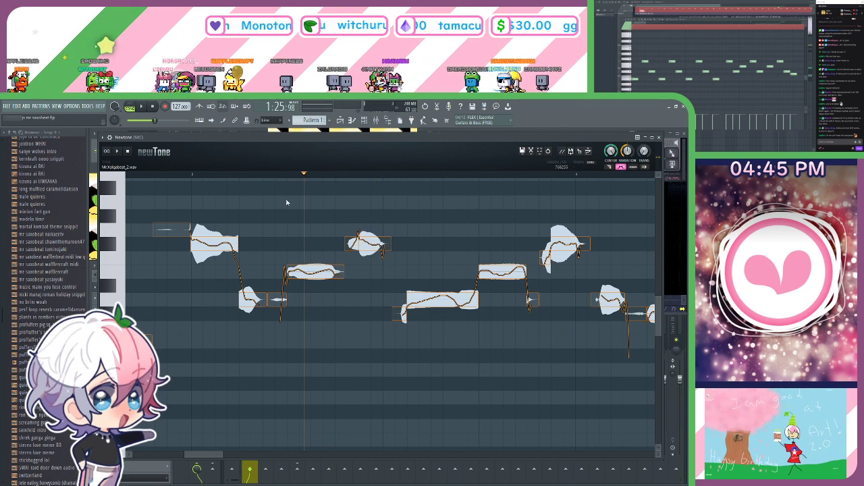
pyautogui.moveTo(443, 218); pyautogui.dragTo(506, 241)
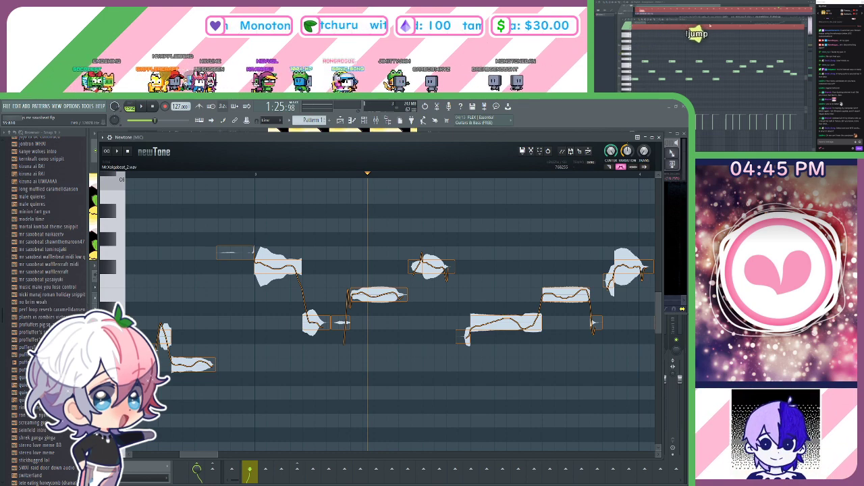
pyautogui.click(463, 196)
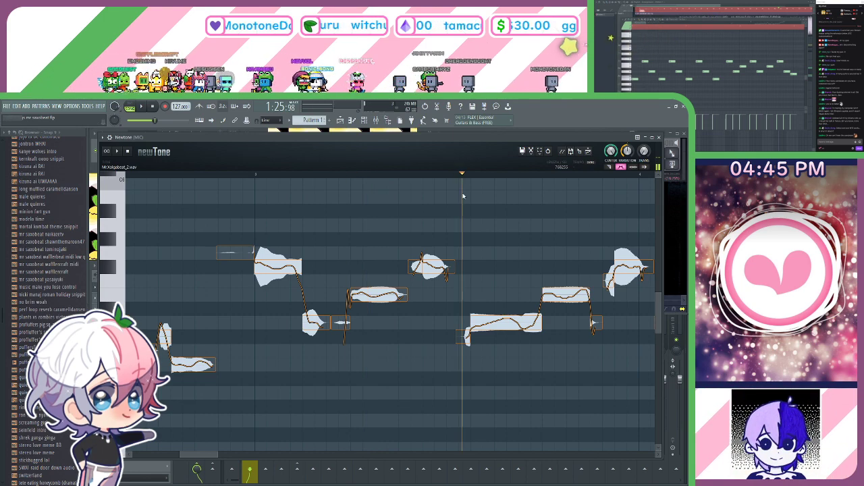
pyautogui.moveTo(463, 196); pyautogui.dragTo(229, 192)
pyautogui.press('space')
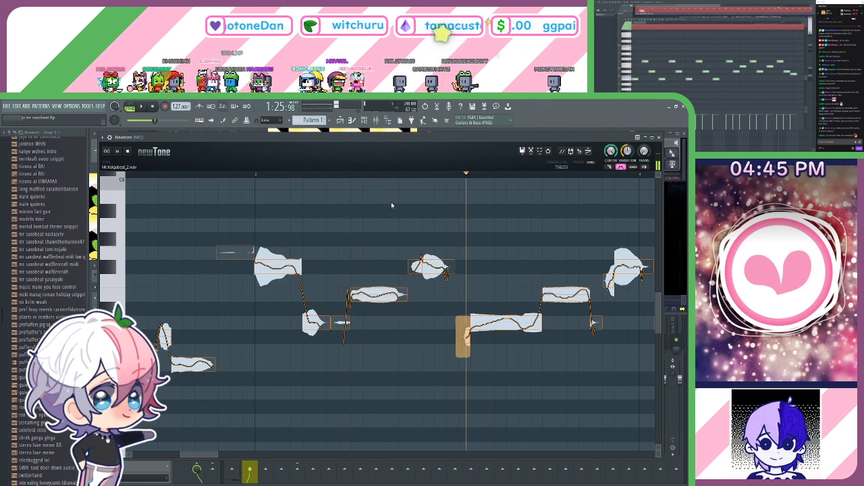
pyautogui.press('space')
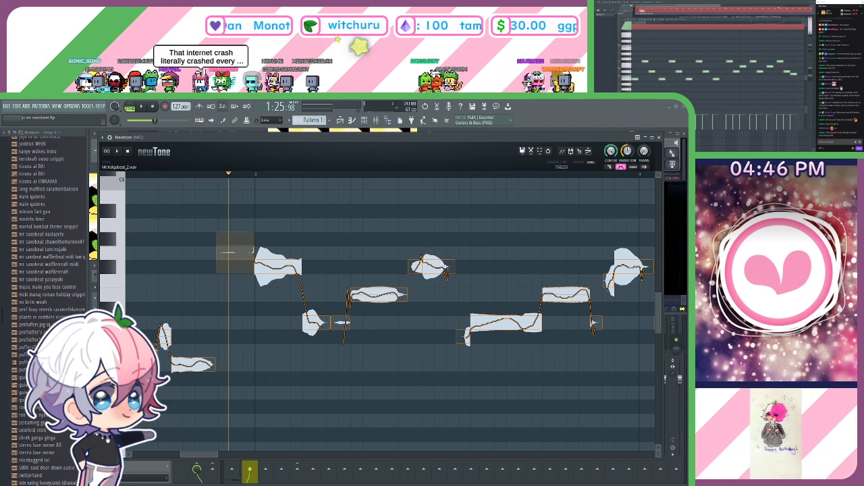
pyautogui.click(162, 176)
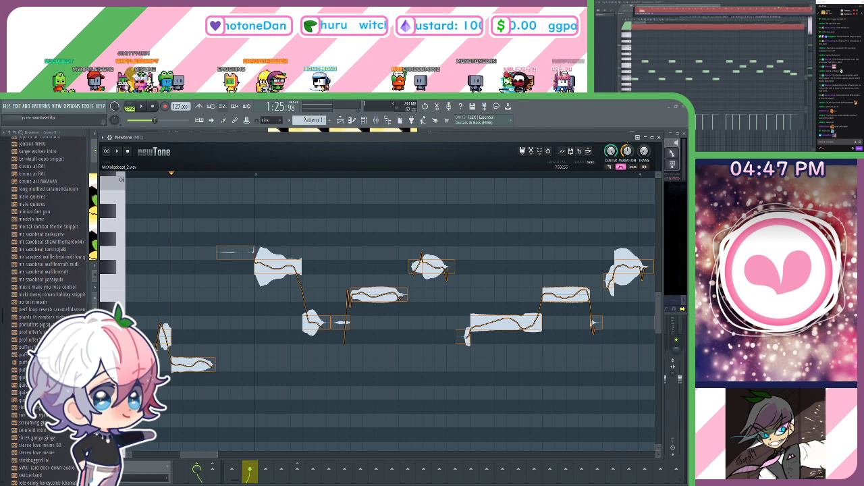
pyautogui.moveTo(414, 214); pyautogui.dragTo(384, 217)
pyautogui.click(225, 176)
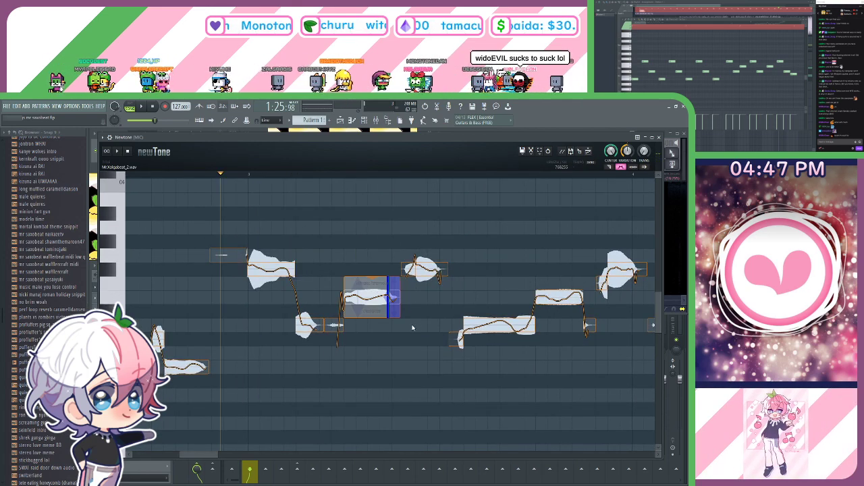
pyautogui.press('space')
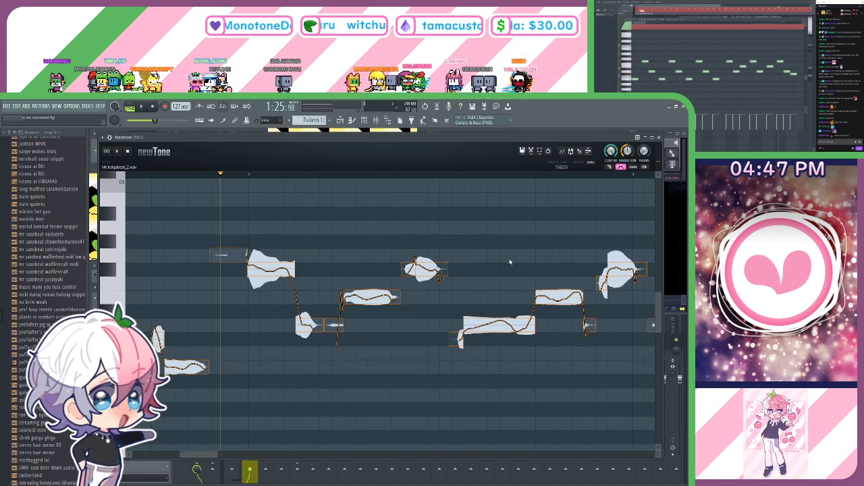
# Smooth both pieces of the fourth phrase's high note by lowering their pitch variation, the first to about 16%, and play them back.
pyautogui.moveTo(435, 265); pyautogui.dragTo(447, 267)
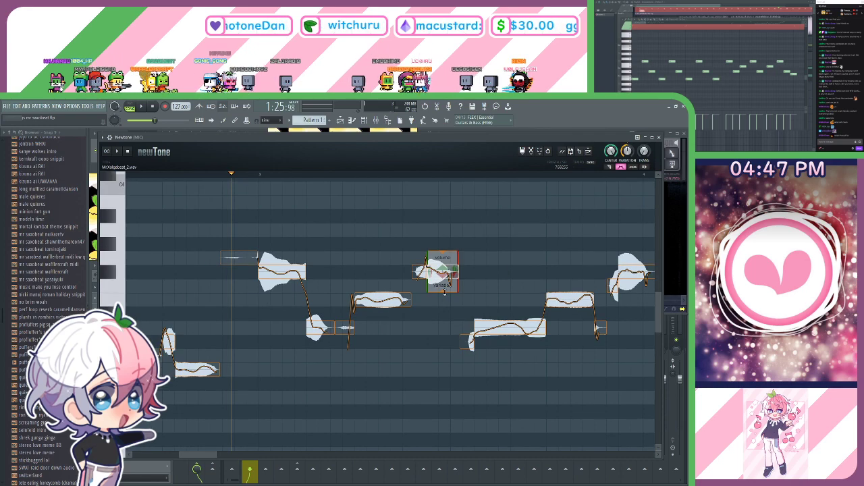
pyautogui.press('space')
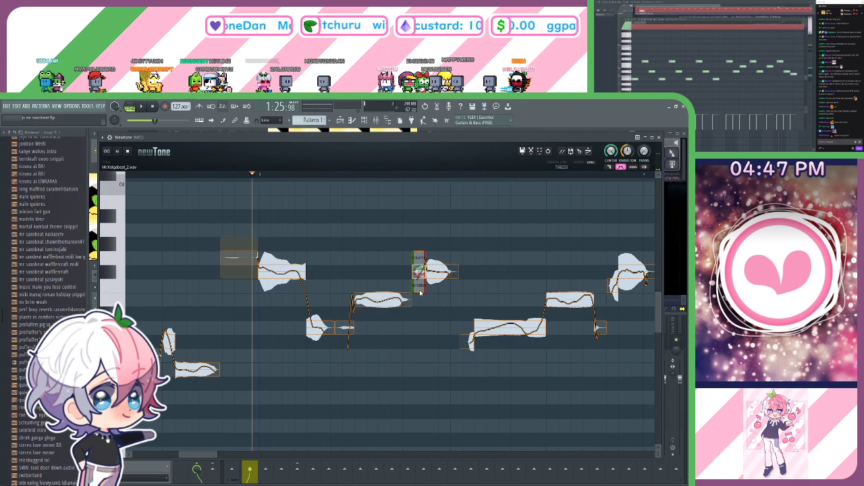
pyautogui.press('space')
pyautogui.moveTo(322, 218); pyautogui.dragTo(341, 218)
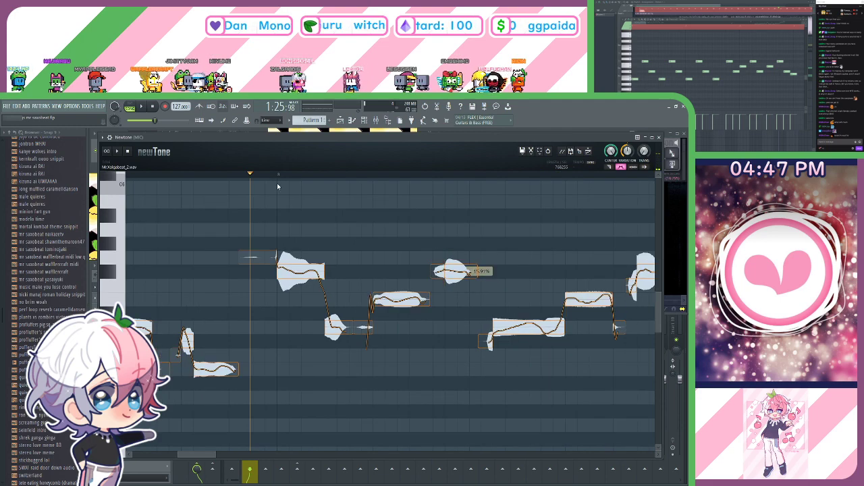
pyautogui.click(243, 175)
pyautogui.press('space')
pyautogui.press('space')
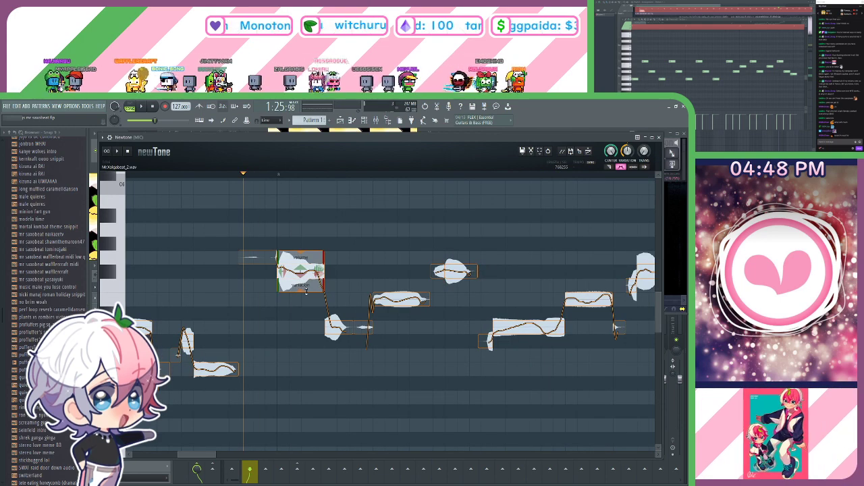
# Flatten the fourth phrase's first long note, add vibrato with a 0.32 st start and 0.26 st end amplitude, and play it back.
pyautogui.moveTo(318, 286); pyautogui.dragTo(319, 254)
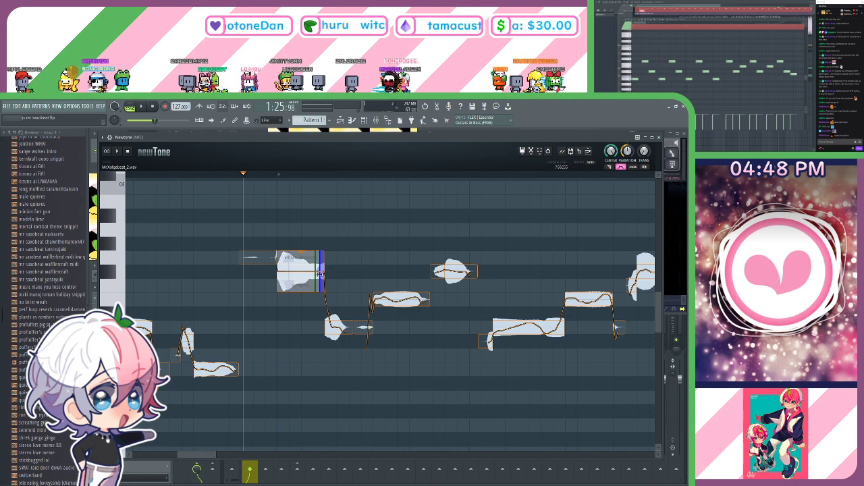
pyautogui.moveTo(316, 275)
pyautogui.moveTo(316, 276); pyautogui.dragTo(318, 268)
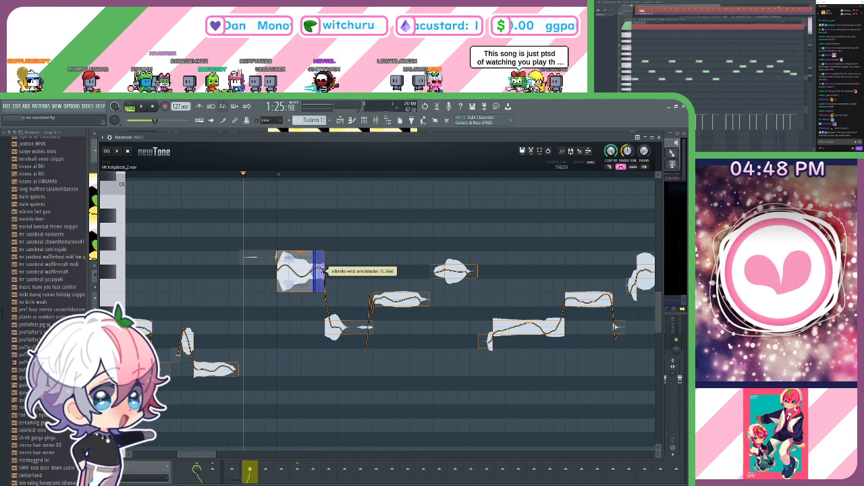
pyautogui.press('space')
pyautogui.press('space')
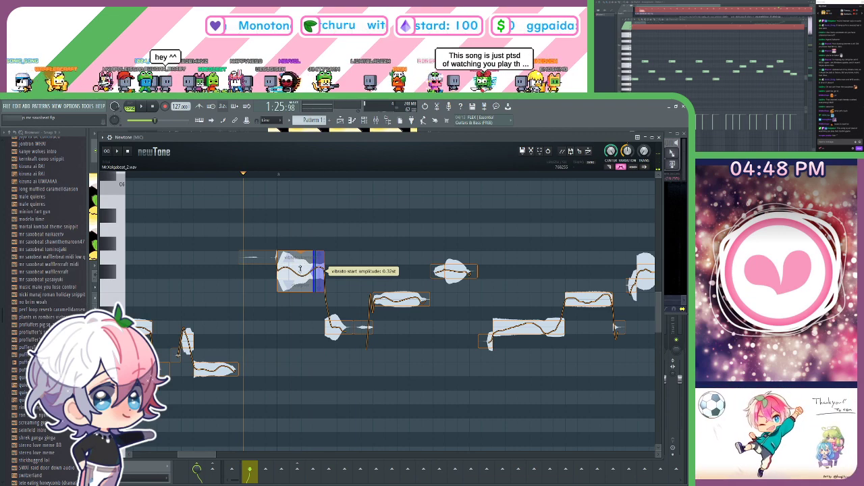
pyautogui.click(189, 175)
pyautogui.press('space')
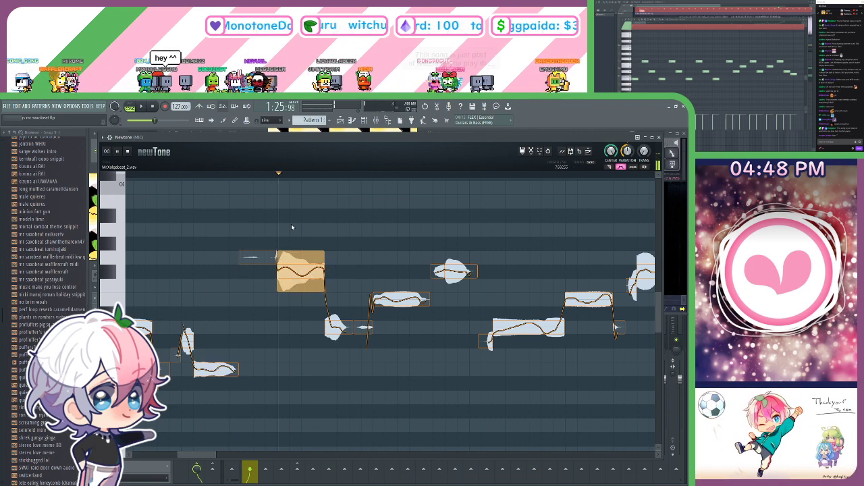
pyautogui.press('space')
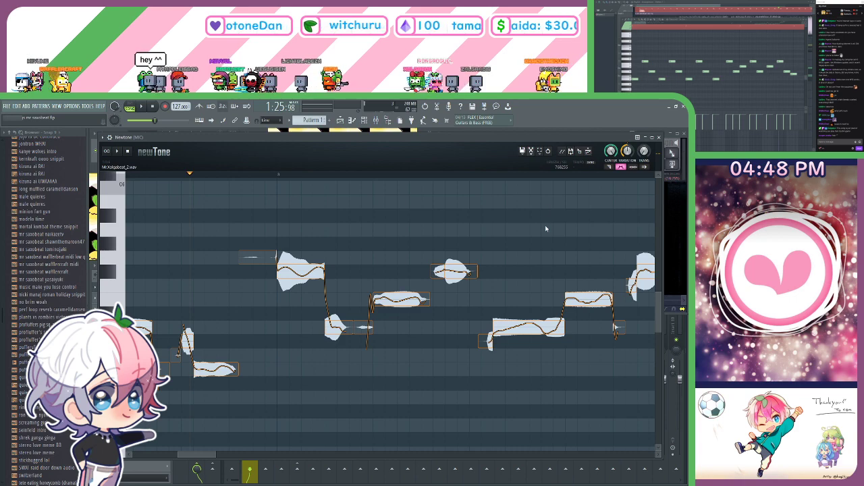
# Apply a negative ramp out to the fourth phrase's first long note and play the phrase back.
pyautogui.moveTo(325, 277)
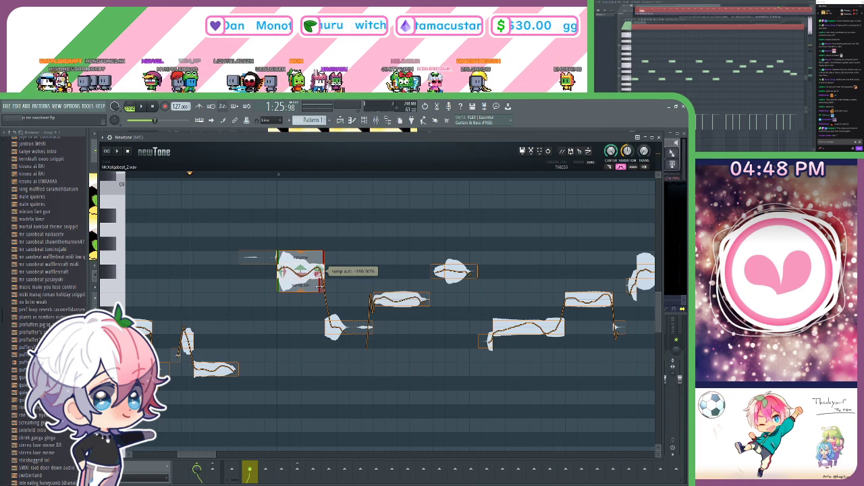
pyautogui.press('space')
pyautogui.moveTo(268, 291)
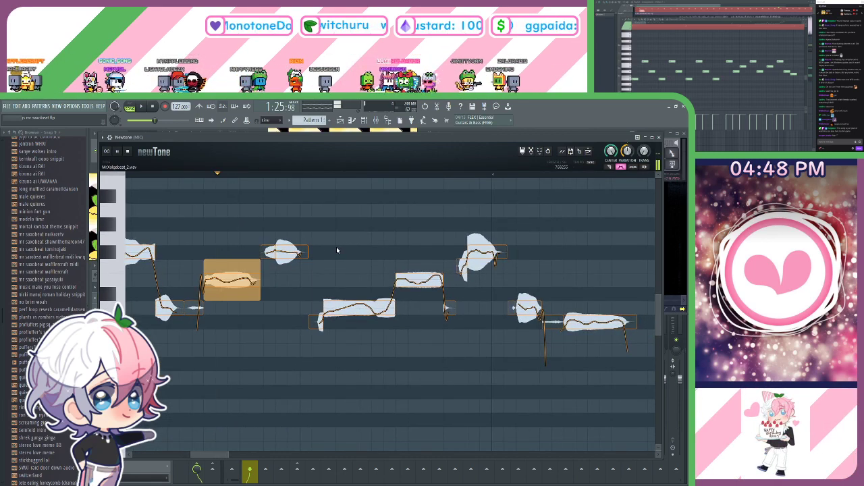
pyautogui.press('space')
# Raise the short piece before the low sustained note one semitone, then flatten the sustained note and give it vibrato.
pyautogui.moveTo(357, 307)
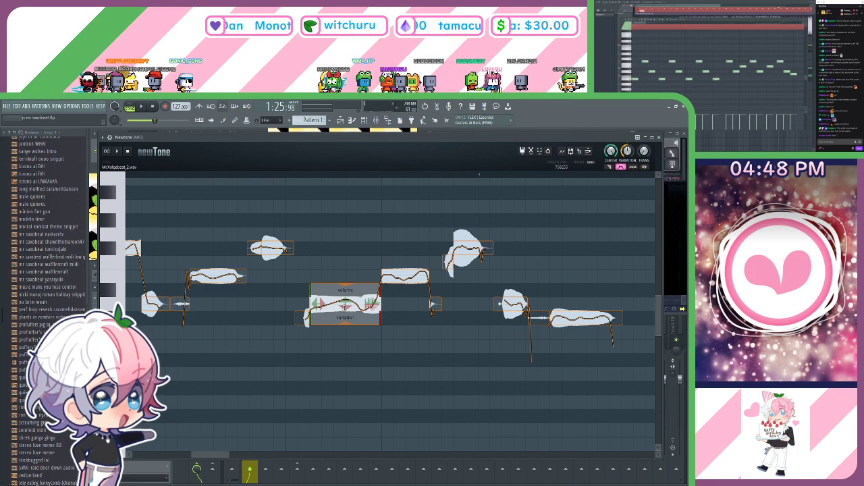
pyautogui.moveTo(302, 318); pyautogui.dragTo(303, 305)
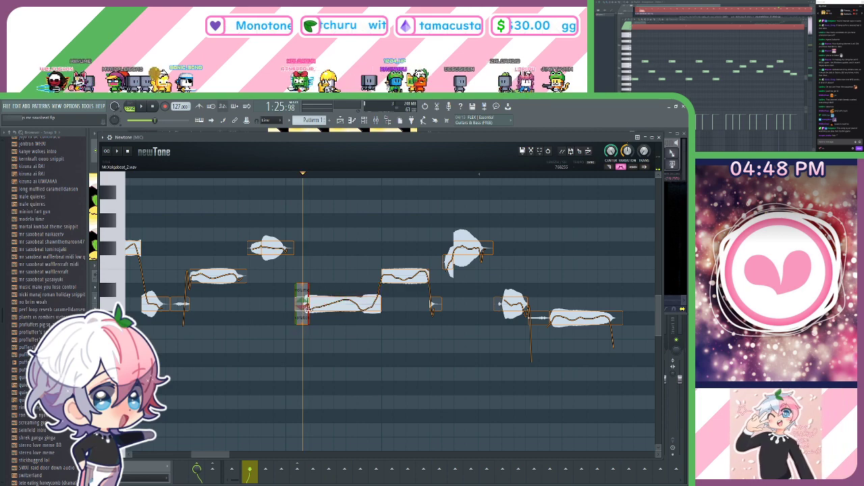
pyautogui.click(348, 323)
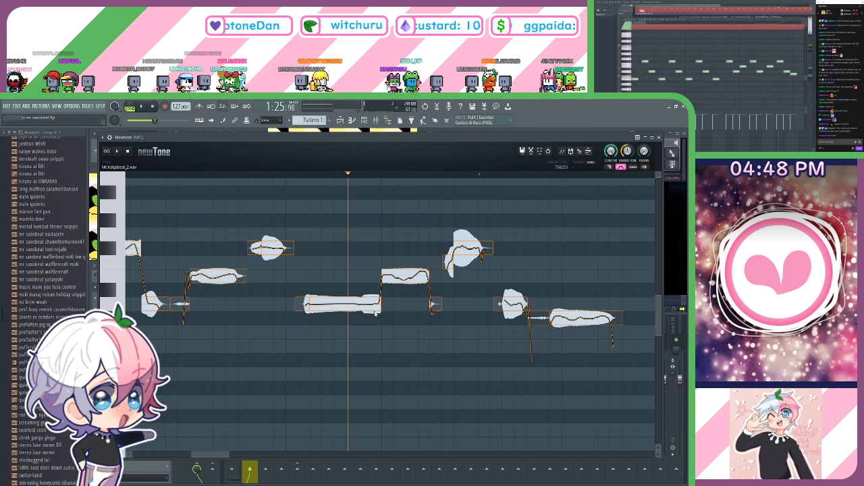
pyautogui.moveTo(356, 307); pyautogui.dragTo(352, 285)
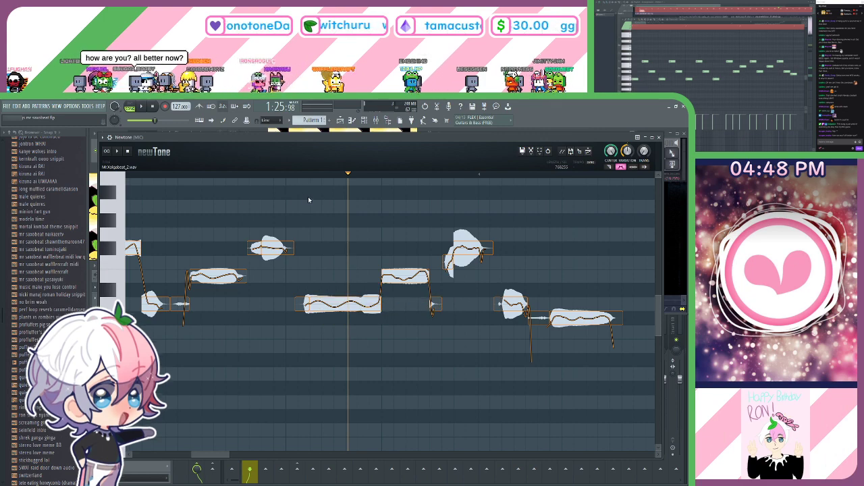
# Play back the section from before the high note through the low vibrato note and the raised note following it.
pyautogui.moveTo(326, 174); pyautogui.dragTo(231, 174)
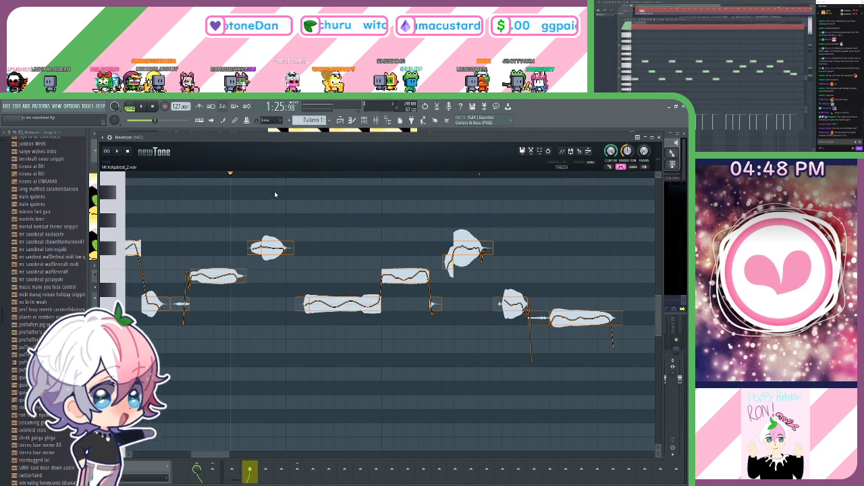
pyautogui.moveTo(389, 218); pyautogui.dragTo(351, 236)
pyautogui.press('space')
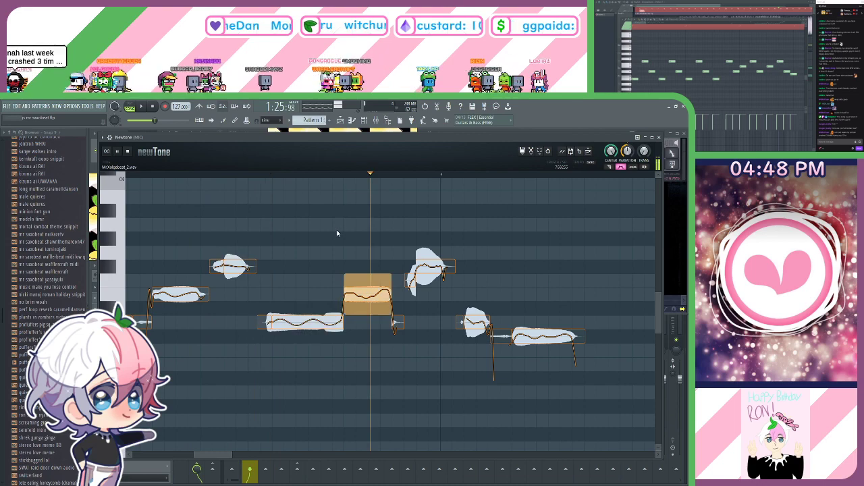
pyautogui.press('space')
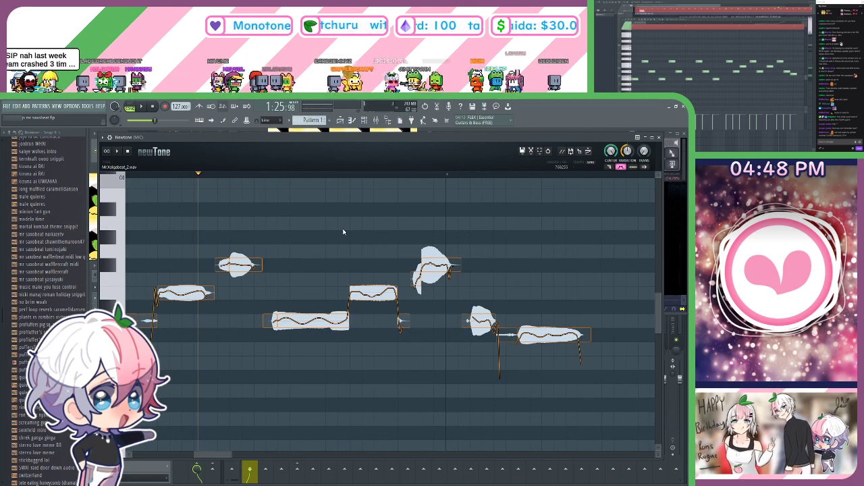
pyautogui.press('space')
pyautogui.moveTo(394, 258); pyautogui.dragTo(373, 263)
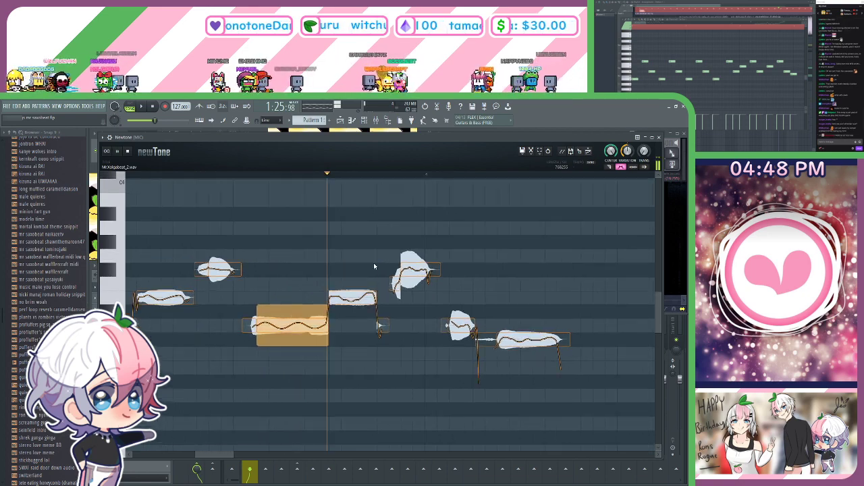
# Flatten the raised note following the low sustained note and add vibrato with an end amplitude of 0.20 st.
pyautogui.press('space')
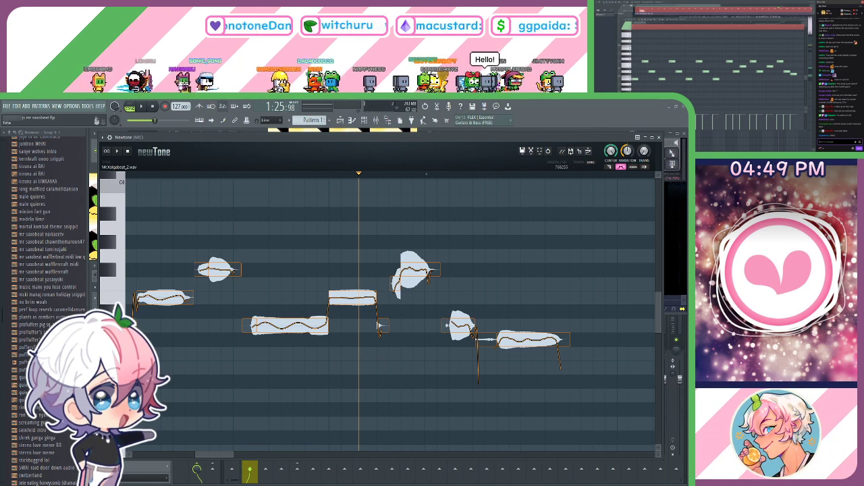
pyautogui.click(259, 176)
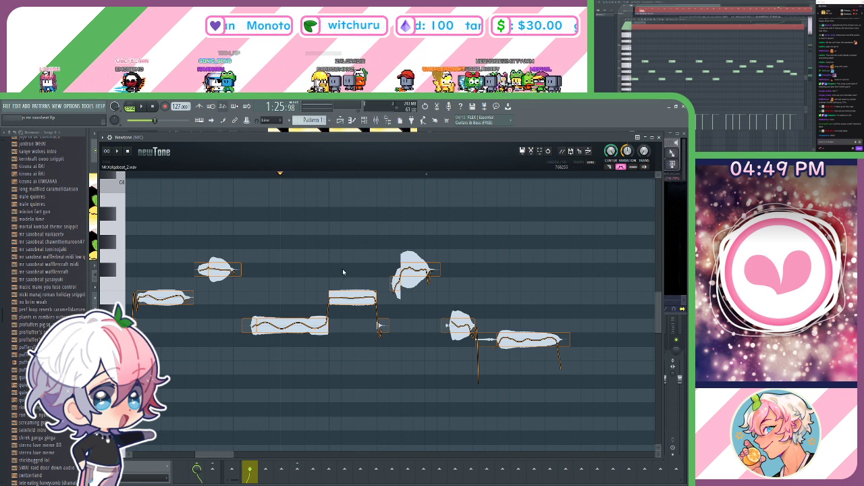
pyautogui.click(353, 298)
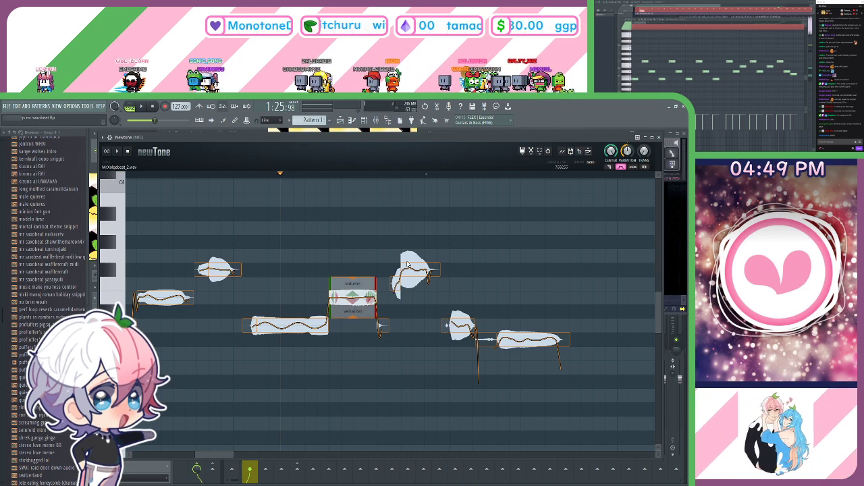
pyautogui.click(538, 224)
pyautogui.click(370, 297)
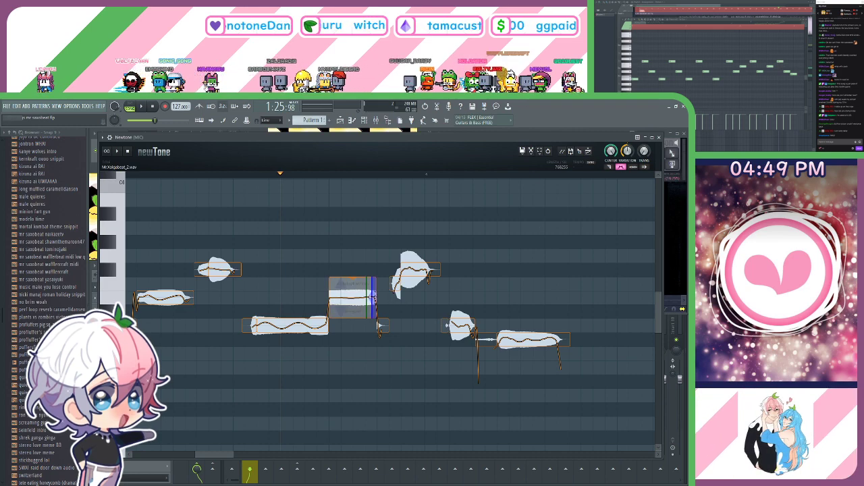
pyautogui.moveTo(374, 297); pyautogui.dragTo(371, 297)
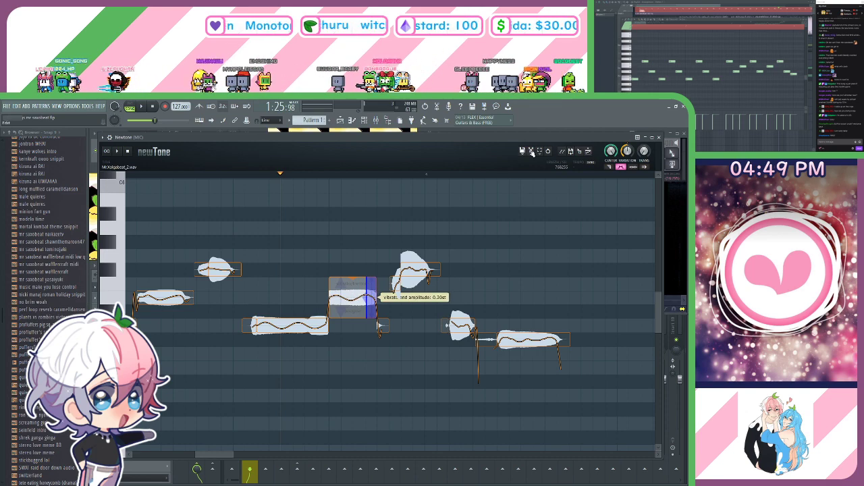
pyautogui.click(546, 228)
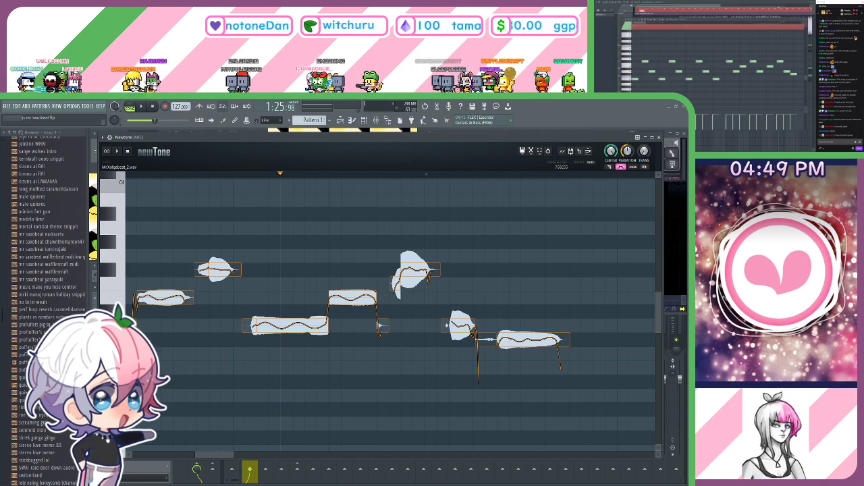
pyautogui.click(330, 309)
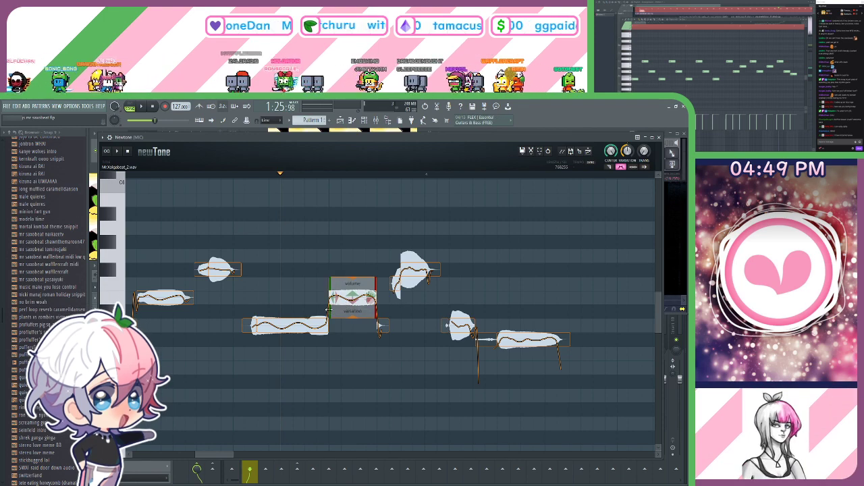
# Set the low sustained note's ramp out to 59.33% and play the transition into the raised note.
pyautogui.click(328, 326)
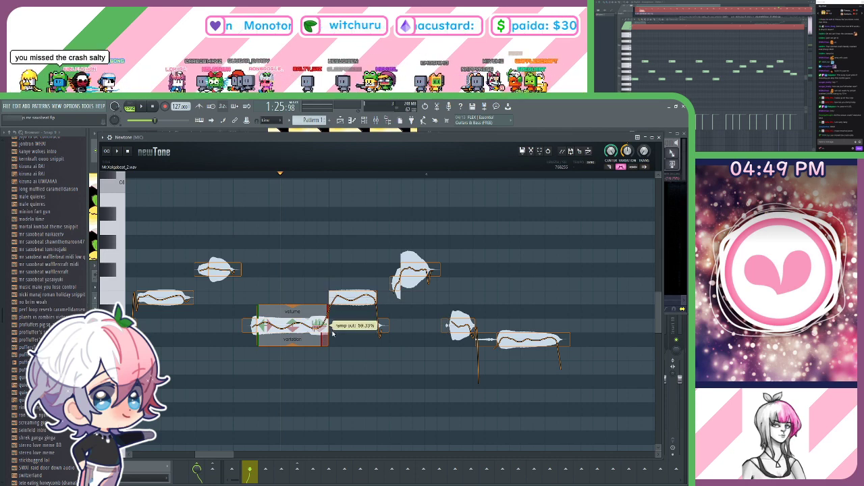
pyautogui.press('space')
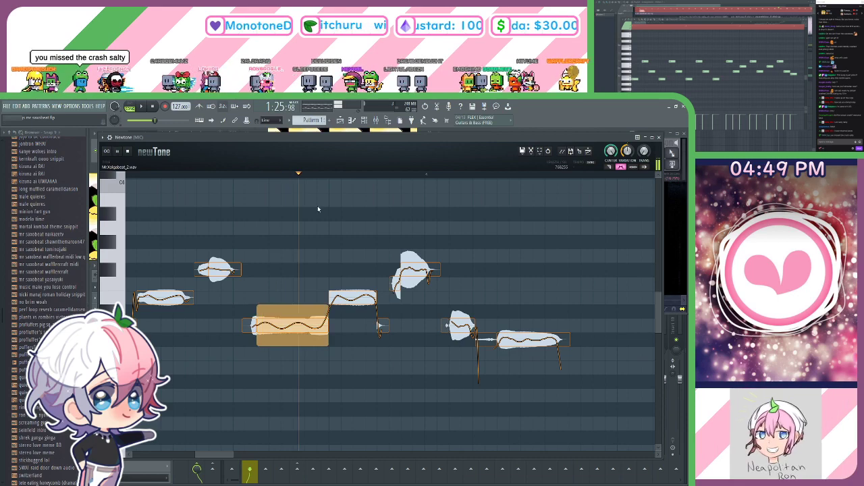
pyautogui.moveTo(342, 231); pyautogui.dragTo(292, 239)
pyautogui.press('space')
# Slice the high note after its onset, set the main piece's ramp in to about -38.5%, and start playback before it.
pyautogui.moveTo(345, 268); pyautogui.dragTo(310, 261)
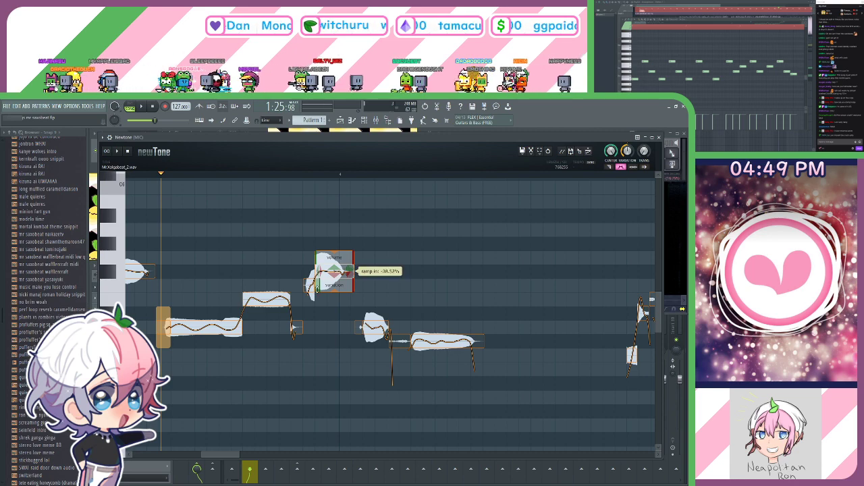
pyautogui.moveTo(410, 328); pyautogui.dragTo(373, 317)
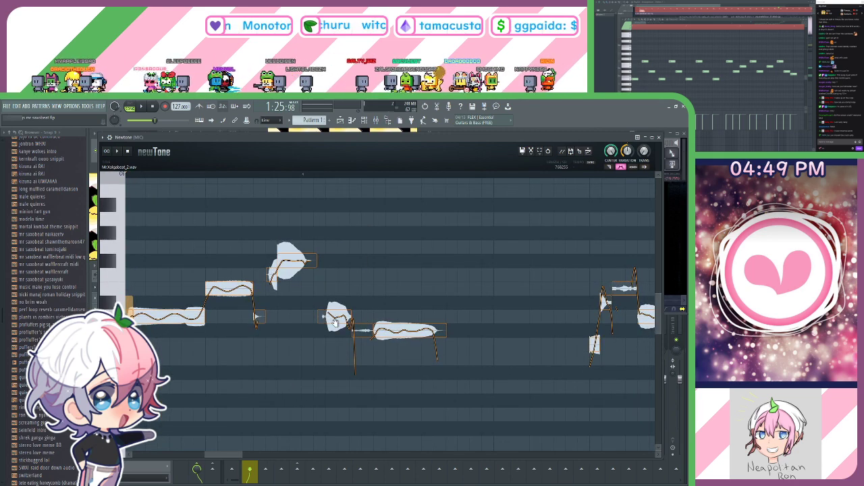
pyautogui.moveTo(381, 255); pyautogui.dragTo(355, 235)
pyautogui.press('space')
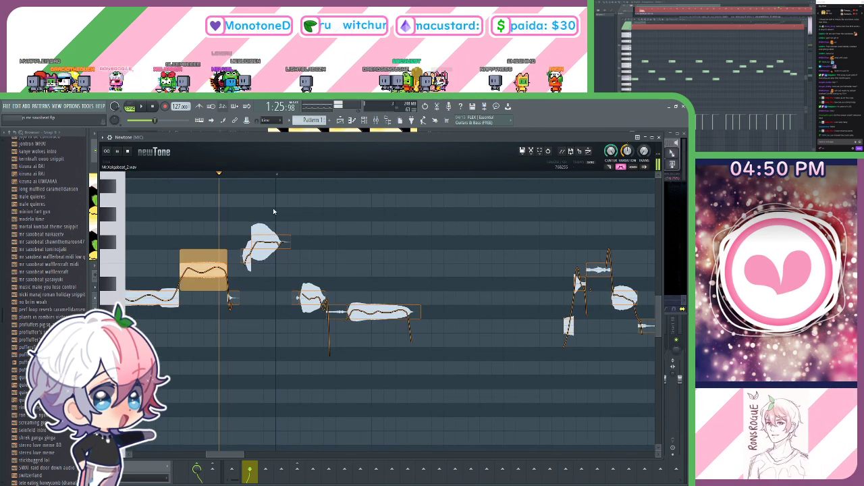
# Reduce the variation of the long low note ending the phrase to 24.89% and play back from the high note.
pyautogui.moveTo(274, 211); pyautogui.dragTo(268, 214)
pyautogui.press('space')
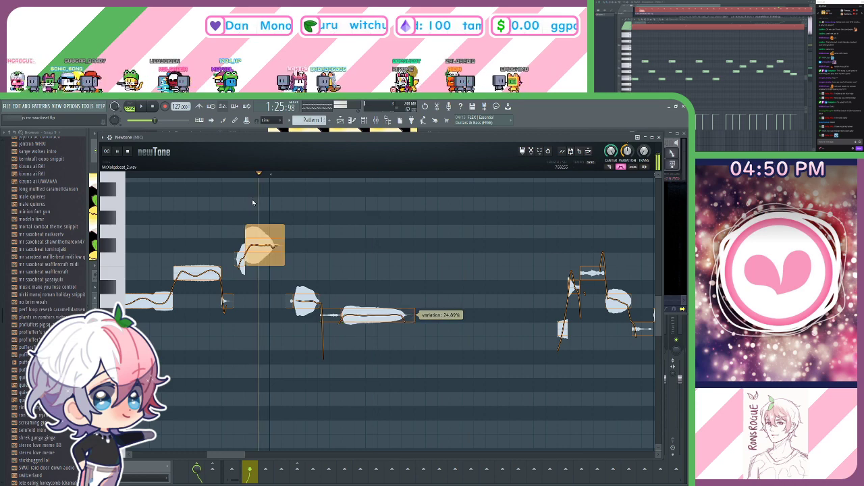
pyautogui.moveTo(450, 230); pyautogui.dragTo(234, 226)
pyautogui.press('space')
pyautogui.moveTo(285, 270); pyautogui.dragTo(255, 269)
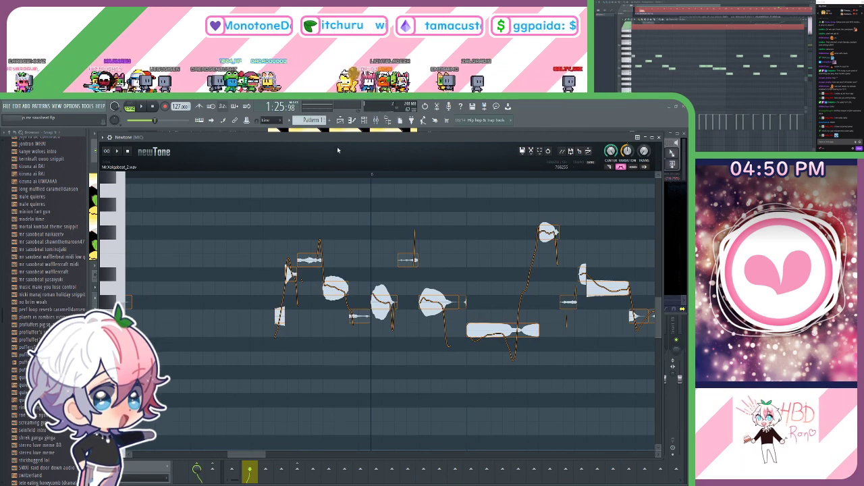
# Lower the second short piece at the start of the next phrase one semitone and play it back.
pyautogui.hscroll(-2, 280, 179)
pyautogui.moveTo(293, 272); pyautogui.dragTo(295, 285)
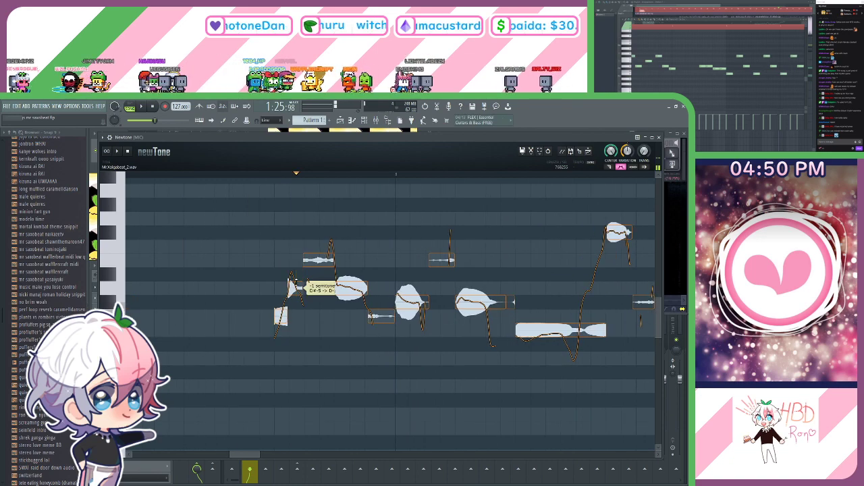
pyautogui.click(206, 174)
pyautogui.press('space')
pyautogui.press('space')
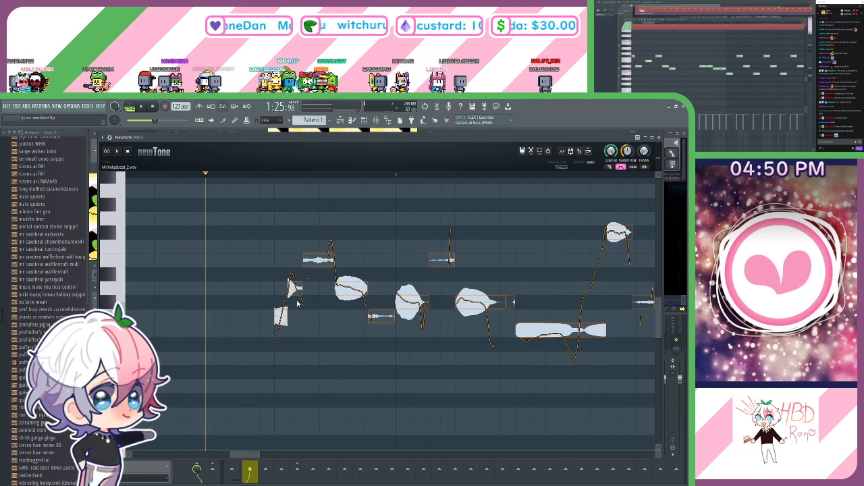
# Flatten the pitch variation of the lowered short piece at the phrase's start and play it back.
pyautogui.scroll(4, 300, 309)
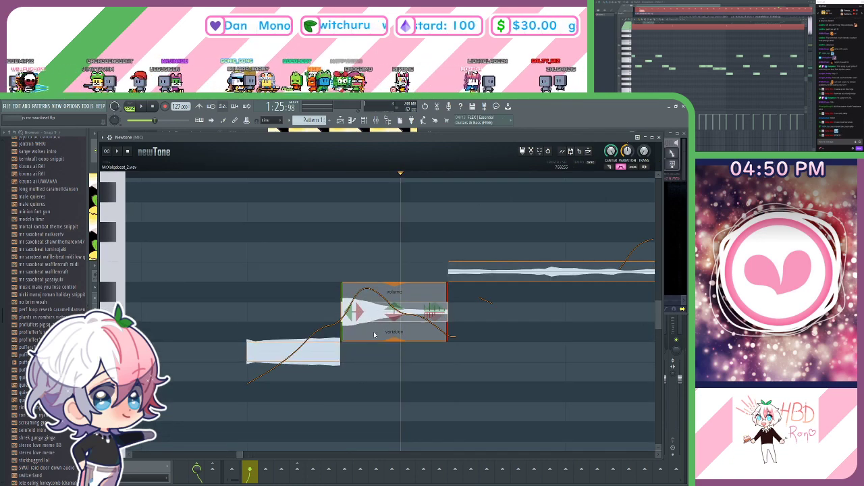
pyautogui.scroll(-5, 306, 176)
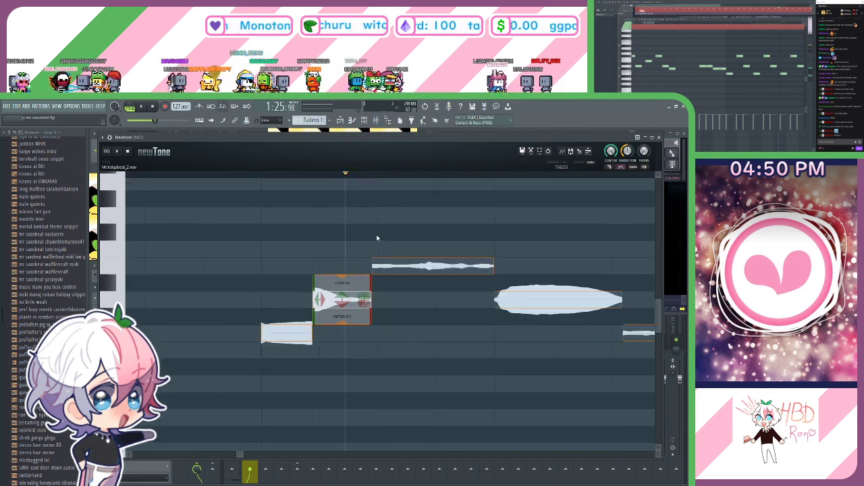
pyautogui.click(219, 175)
pyautogui.press('space')
pyautogui.press('space')
pyautogui.scroll(2, 262, 176)
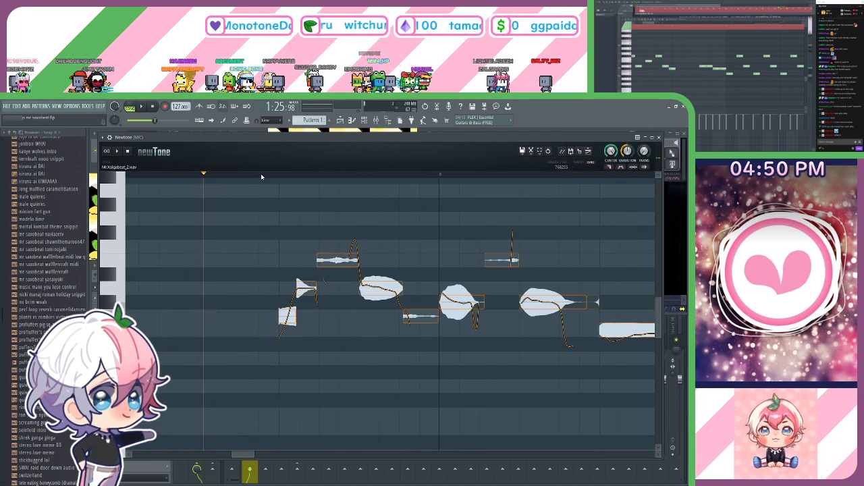
# Play back the phrase's opening repeatedly, including the faint low piece that precedes it.
pyautogui.press('space')
pyautogui.press('space')
pyautogui.scroll(-3, 307, 345)
pyautogui.moveTo(322, 353)
pyautogui.mouseDown()
pyautogui.moveTo(392, 185)
pyautogui.moveTo(374, 341)
pyautogui.mouseUp()
pyautogui.press('space')
pyautogui.scroll(3, 374, 332)
pyautogui.moveTo(312, 371)
pyautogui.mouseDown()
pyautogui.moveTo(311, 349)
pyautogui.moveTo(309, 371)
pyautogui.mouseUp()
pyautogui.click(243, 175)
pyautogui.press('space')
pyautogui.press('space')
pyautogui.press('space')
pyautogui.press('space')
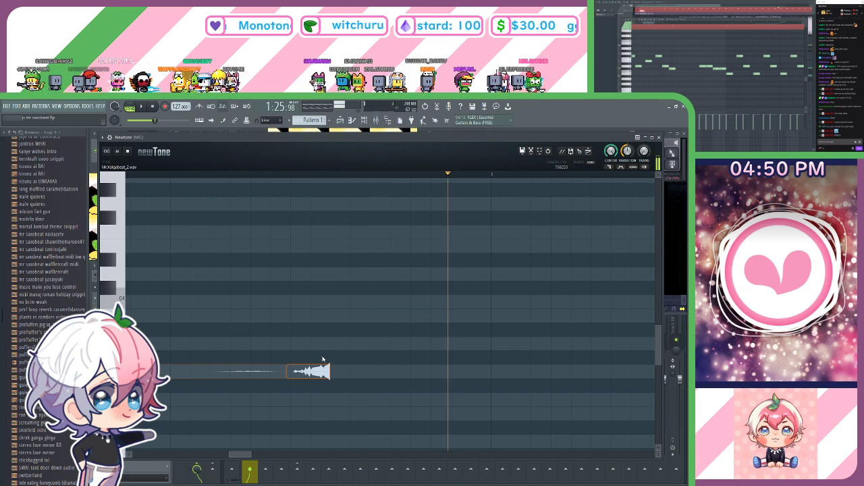
# Raise the low piece preceding the phrase five semitones to C-4 and play the opening back.
pyautogui.press('Up')
pyautogui.press('Up')
pyautogui.press('Up')
pyautogui.press('Up')
pyautogui.press('Up')
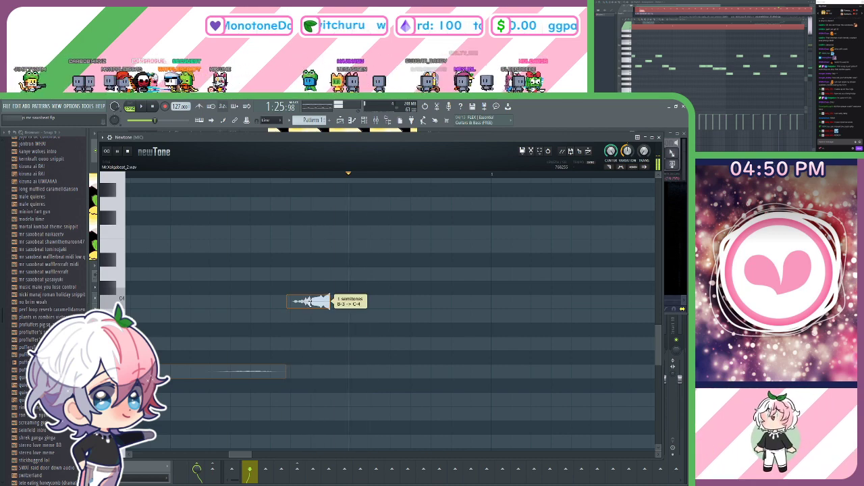
pyautogui.click(270, 176)
pyautogui.press('space')
pyautogui.middleClick(328, 277)
pyautogui.press('space')
# Lower the piece preceding the phrase to A#-3 and play it back.
pyautogui.moveTo(306, 330); pyautogui.dragTo(305, 344)
pyautogui.click(210, 174)
pyautogui.press('space')
pyautogui.press('Down')
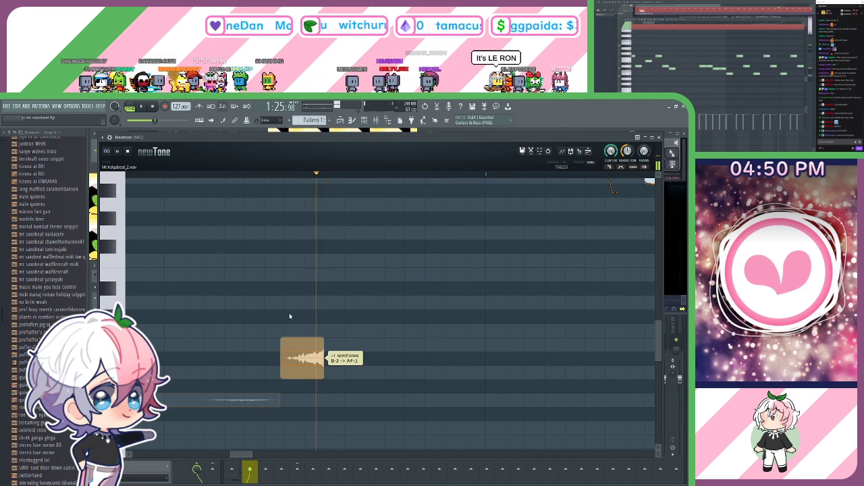
pyautogui.press('space')
pyautogui.middleClick(345, 298)
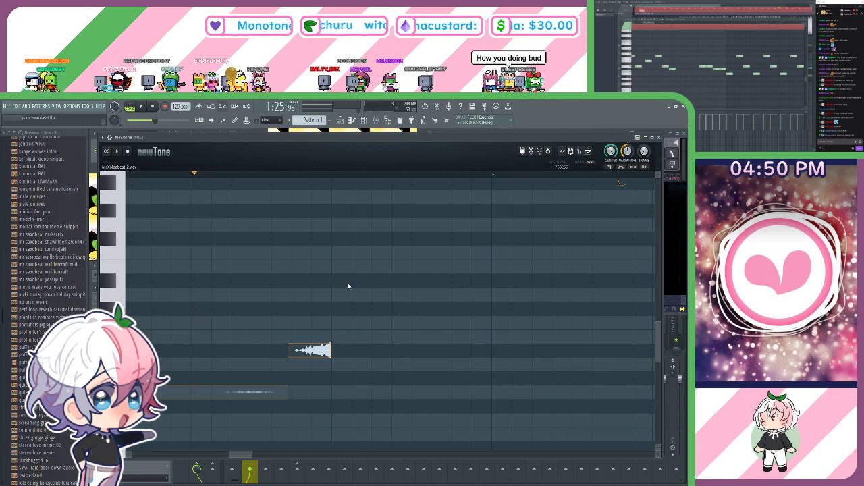
pyautogui.middleClick(349, 233)
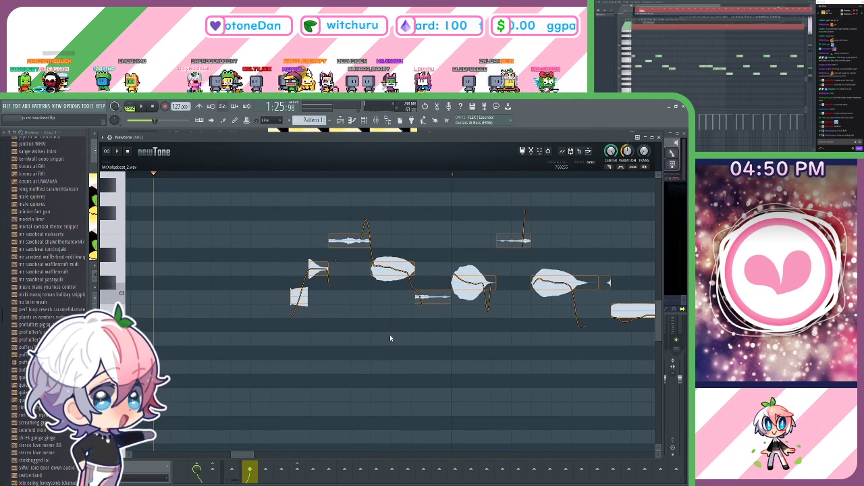
pyautogui.moveTo(377, 330); pyautogui.dragTo(344, 349)
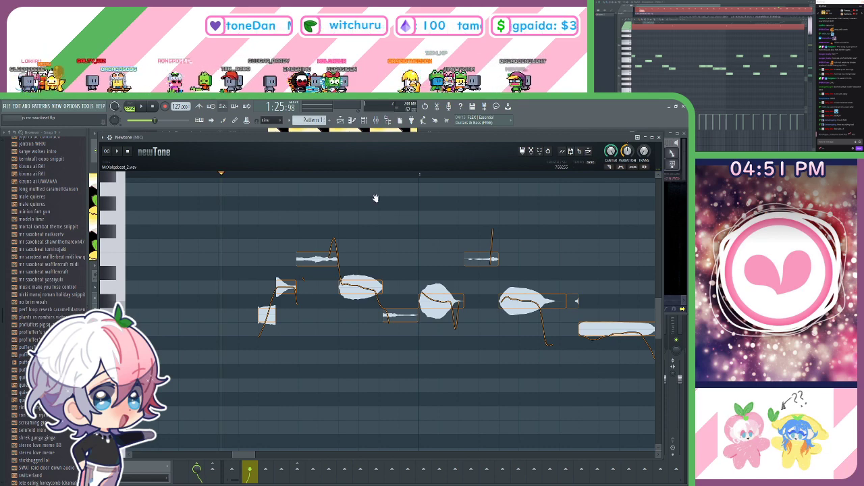
pyautogui.moveTo(375, 198); pyautogui.dragTo(346, 205)
pyautogui.moveTo(407, 229); pyautogui.dragTo(418, 217)
# Lower the piece preceding the phrase two more semitones and listen to it leading into the phrase.
pyautogui.moveTo(311, 339); pyautogui.dragTo(410, 294)
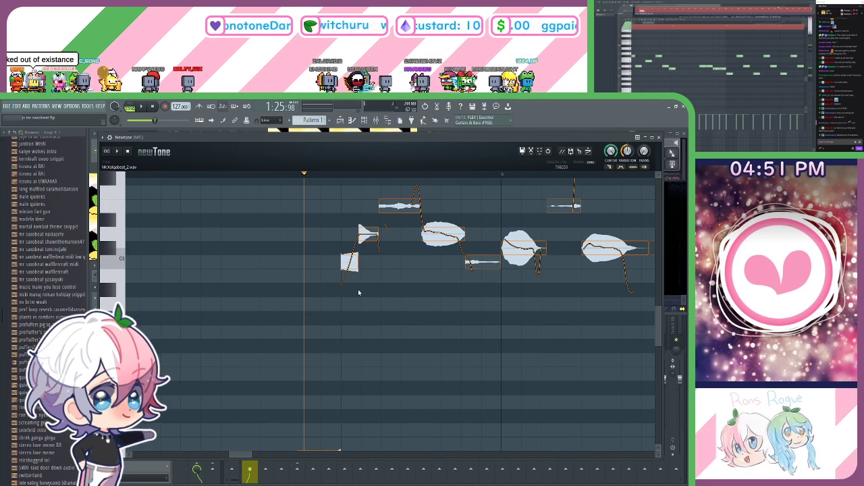
pyautogui.moveTo(401, 273); pyautogui.dragTo(381, 303)
pyautogui.moveTo(394, 357); pyautogui.dragTo(401, 274)
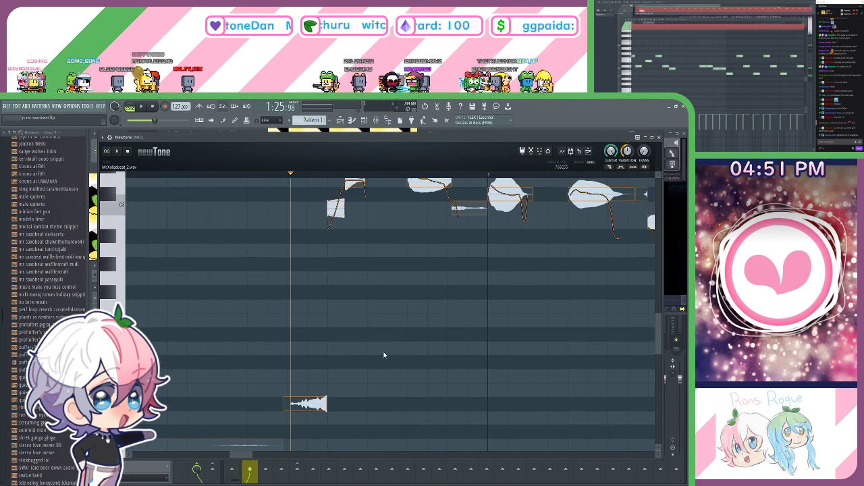
pyautogui.scroll(-3, 405, 311)
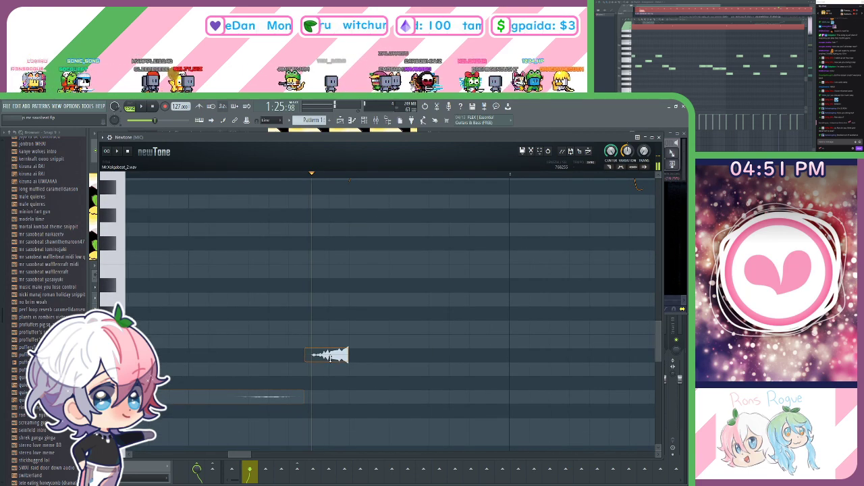
pyautogui.moveTo(337, 354); pyautogui.dragTo(337, 383)
pyautogui.press('space')
pyautogui.click(260, 175)
pyautogui.press('space')
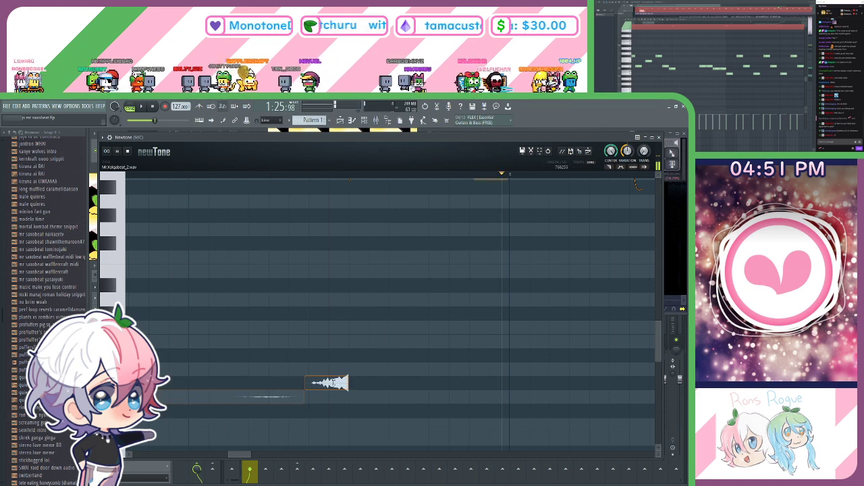
pyautogui.press('space')
pyautogui.press('space')
# Play the phrase's opening back and reduce the variation of its rounded notes.
pyautogui.scroll(5, 409, 331)
pyautogui.press('space')
pyautogui.press('space')
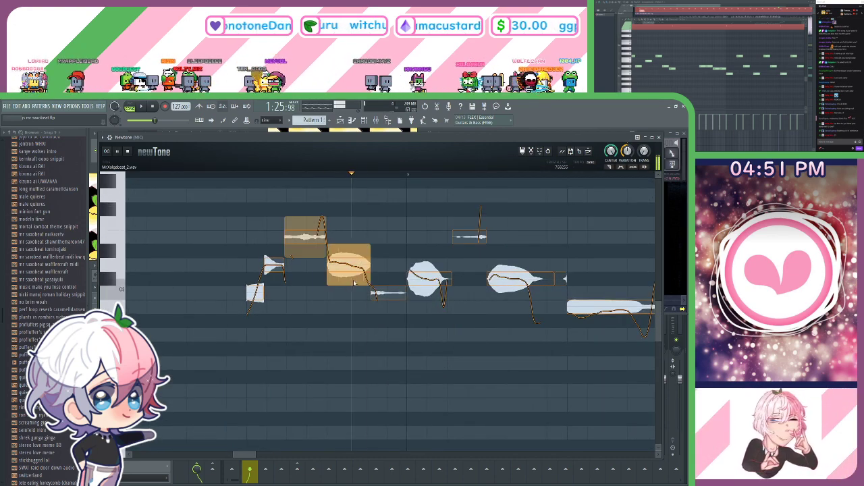
pyautogui.press('space')
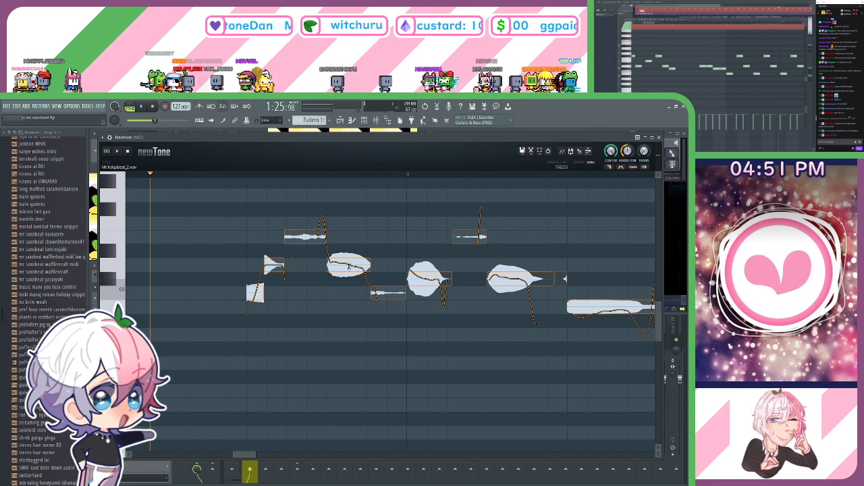
pyautogui.scroll(-4, 349, 266)
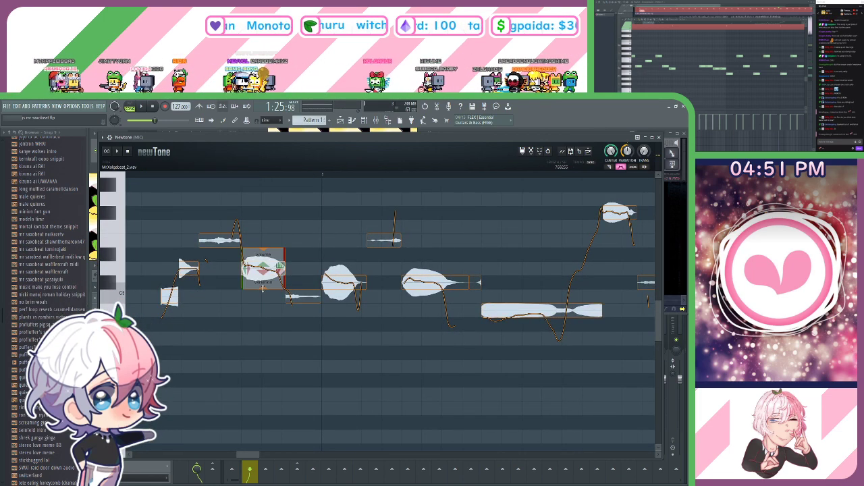
pyautogui.scroll(-1, 340, 237)
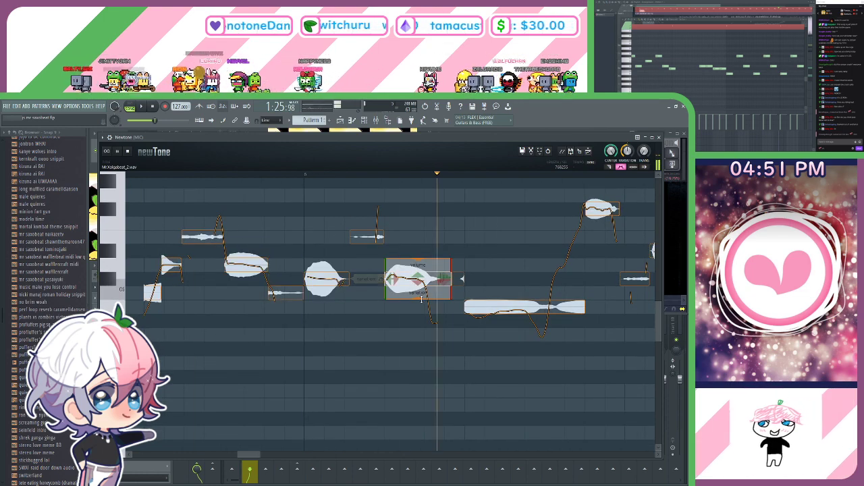
# Slice off the rising end of the long low note before the high note and add a ramp out to the main part.
pyautogui.scroll(-6, 444, 225)
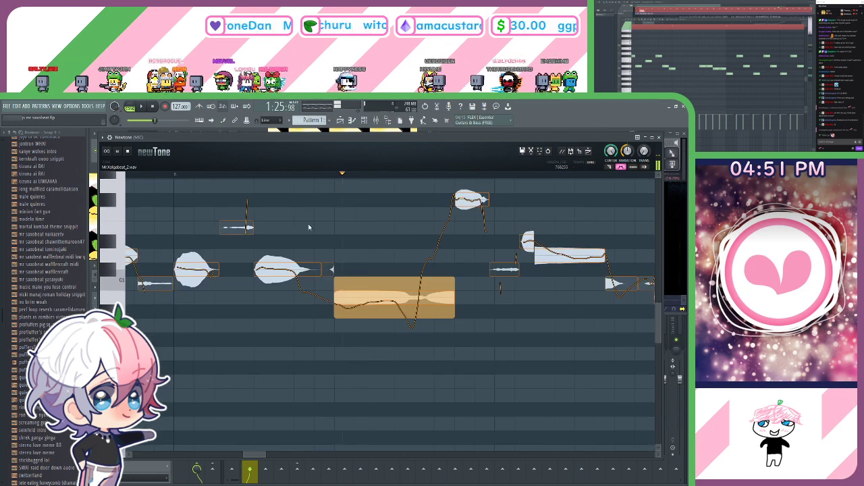
pyautogui.click(421, 309)
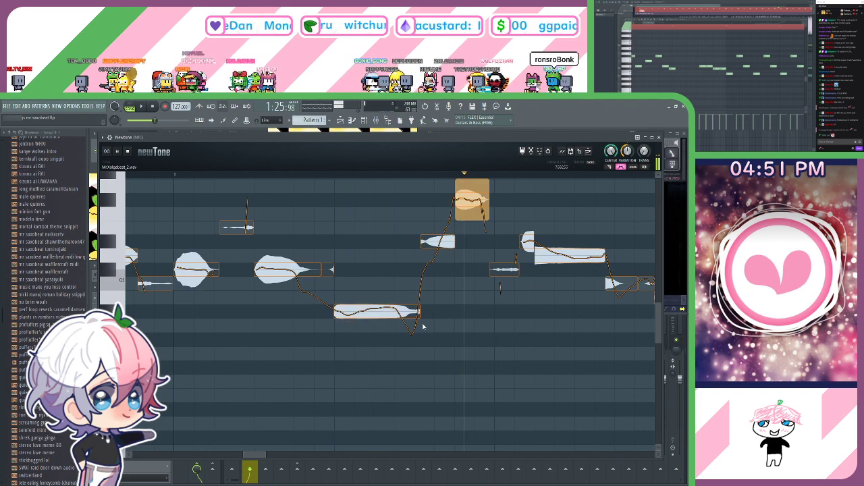
pyautogui.moveTo(424, 326); pyautogui.dragTo(408, 331)
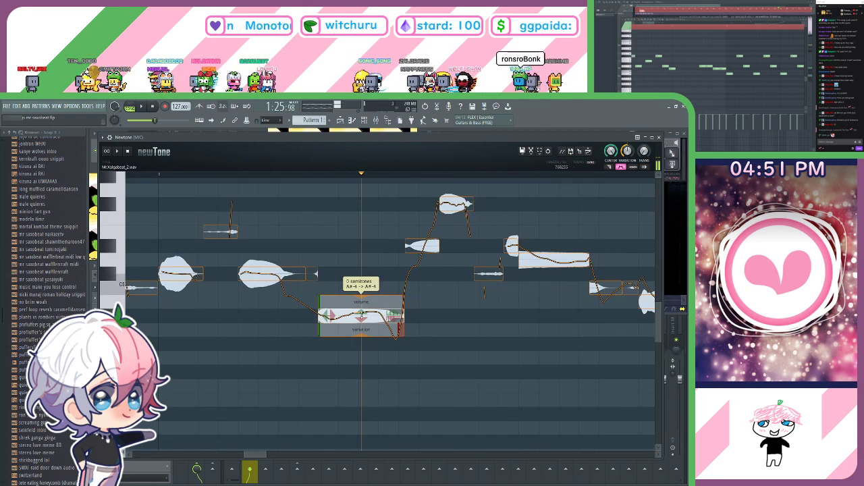
# Raise the sliced long low note one semitone from A#-4, set its variation to 24.89%, and play it back.
pyautogui.moveTo(361, 314); pyautogui.dragTo(361, 300)
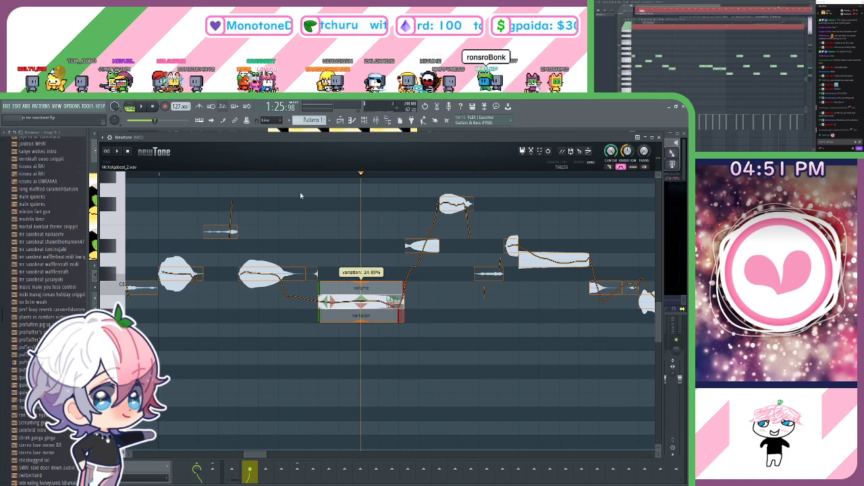
pyautogui.click(270, 173)
pyautogui.moveTo(371, 207); pyautogui.dragTo(259, 248)
pyautogui.press('space')
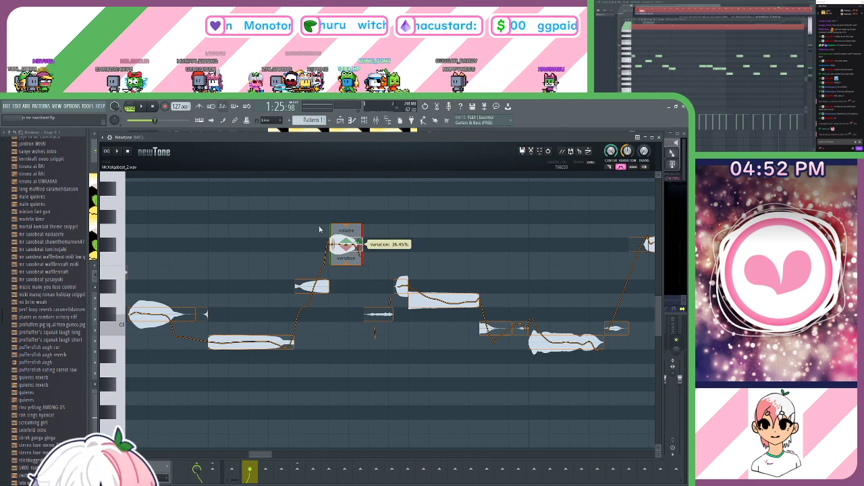
# Set the variation of the high note following the sliced end piece to 36.45% and play it back.
pyautogui.click(245, 174)
pyautogui.press('space')
pyautogui.moveTo(446, 237); pyautogui.dragTo(367, 237)
pyautogui.press('space')
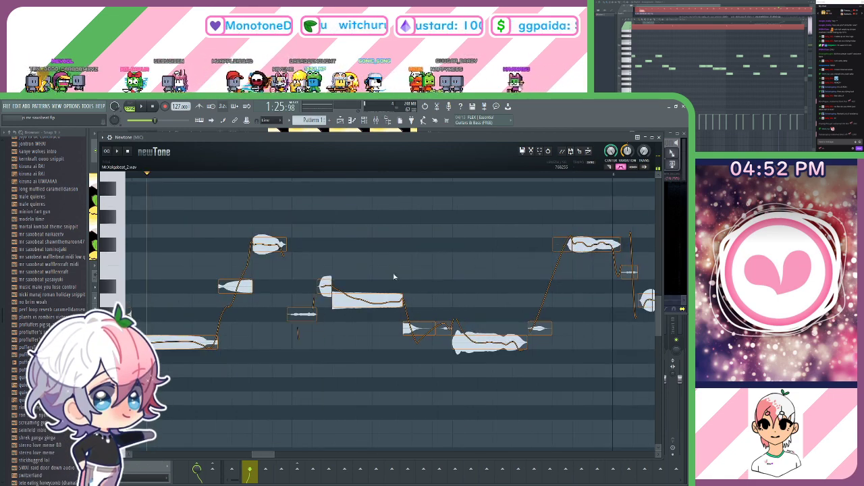
# Flatten the sustained note after the high note, give it a positive ramp in, and play the passage back.
pyautogui.moveTo(396, 276); pyautogui.dragTo(363, 258)
pyautogui.press('space')
pyautogui.press('space')
pyautogui.moveTo(333, 302); pyautogui.dragTo(299, 292)
pyautogui.press('space')
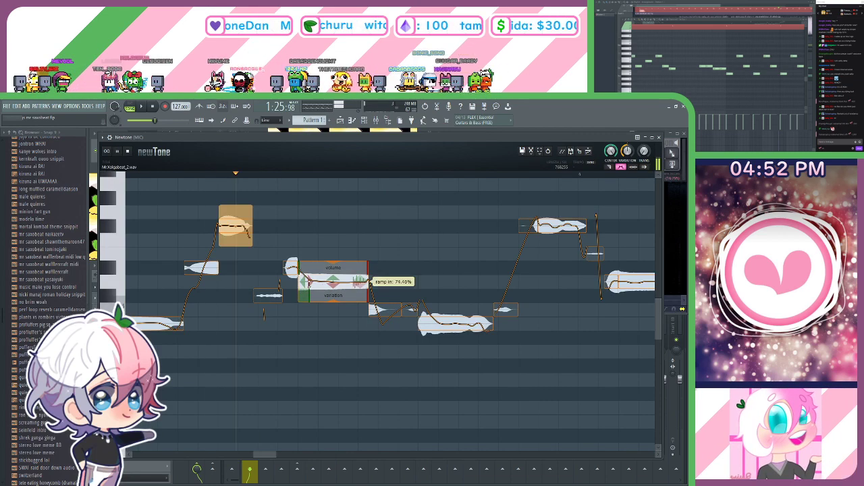
pyautogui.press('space')
# Flatten the longest sustained note in the following passage and set its ramp out to -107.84%.
pyautogui.moveTo(426, 262); pyautogui.dragTo(339, 241)
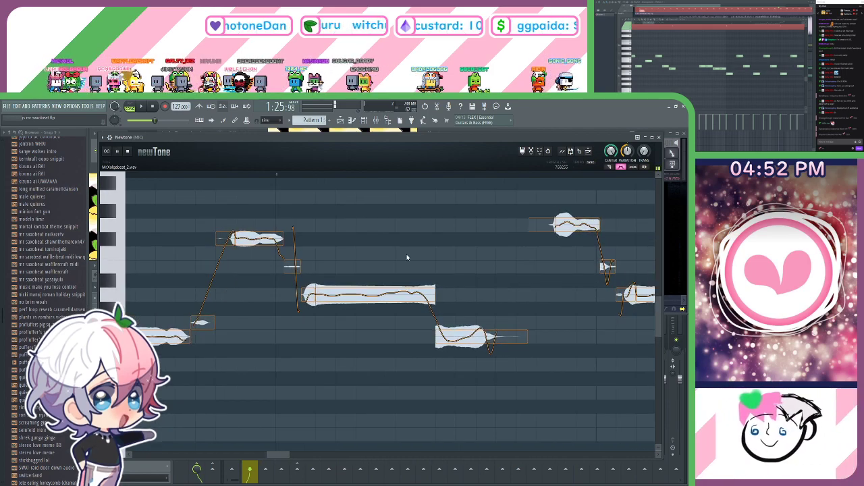
pyautogui.moveTo(365, 310); pyautogui.dragTo(372, 269)
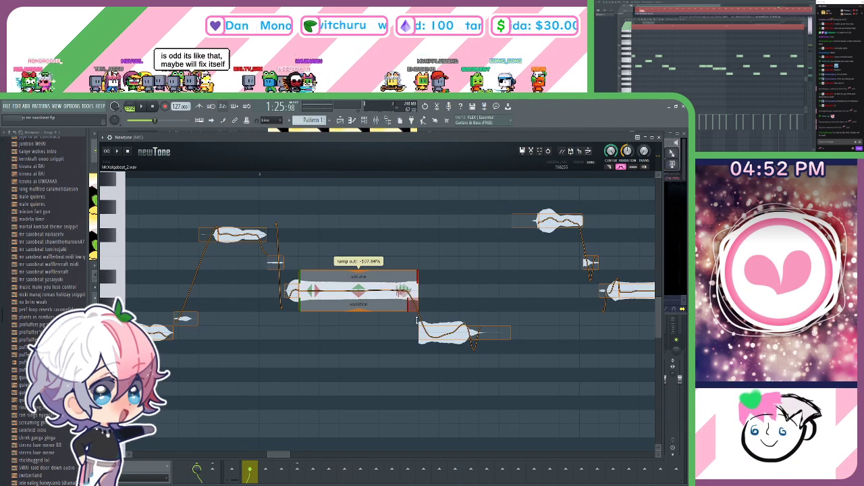
# Play back the passage, reduce the variation of the low note after the long sustained note, and give it a ramp in.
pyautogui.press('space')
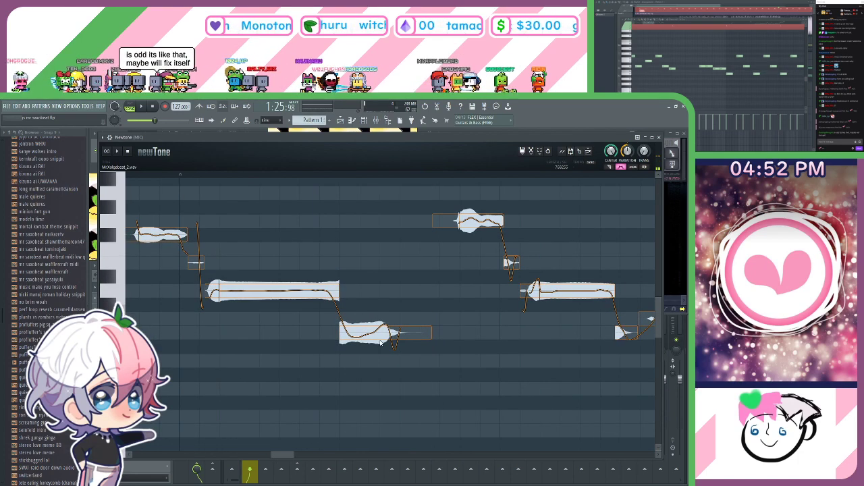
pyautogui.moveTo(384, 346); pyautogui.dragTo(343, 336)
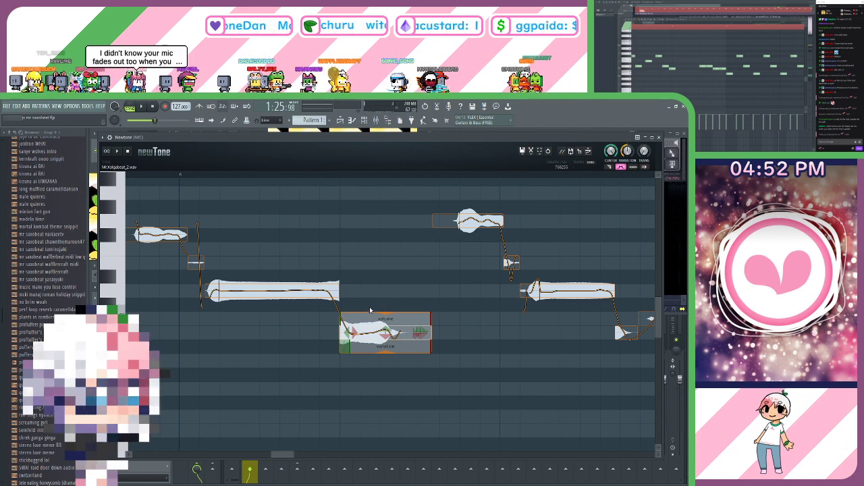
pyautogui.moveTo(442, 268); pyautogui.dragTo(331, 284)
pyautogui.moveTo(373, 257)
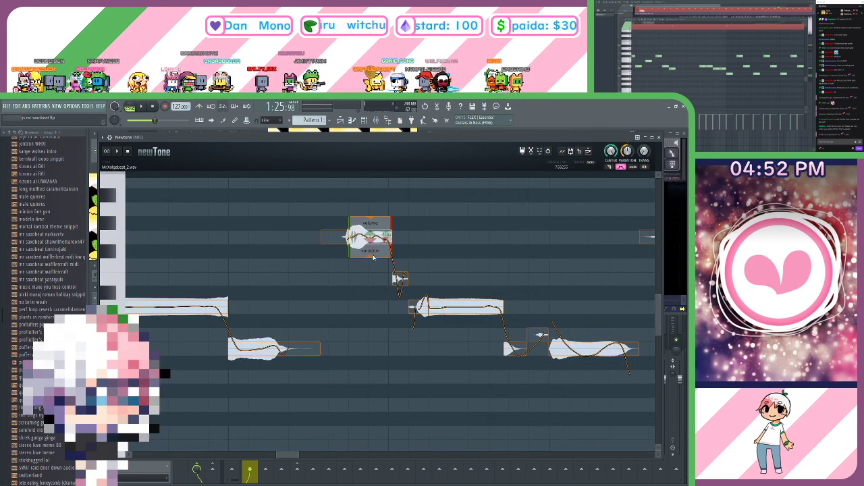
# Reduce the variation of the next high note and play back the passage around it.
pyautogui.moveTo(370, 238); pyautogui.dragTo(335, 248)
pyautogui.click(247, 175)
pyautogui.press('space')
pyautogui.press('space')
pyautogui.moveTo(387, 222); pyautogui.dragTo(342, 220)
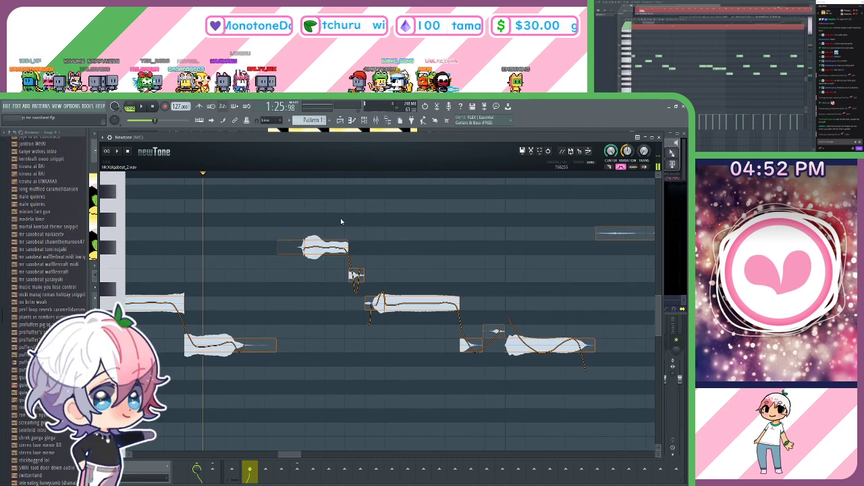
# Give the same high note a slight negative ramp out of -7.70%.
pyautogui.moveTo(295, 245)
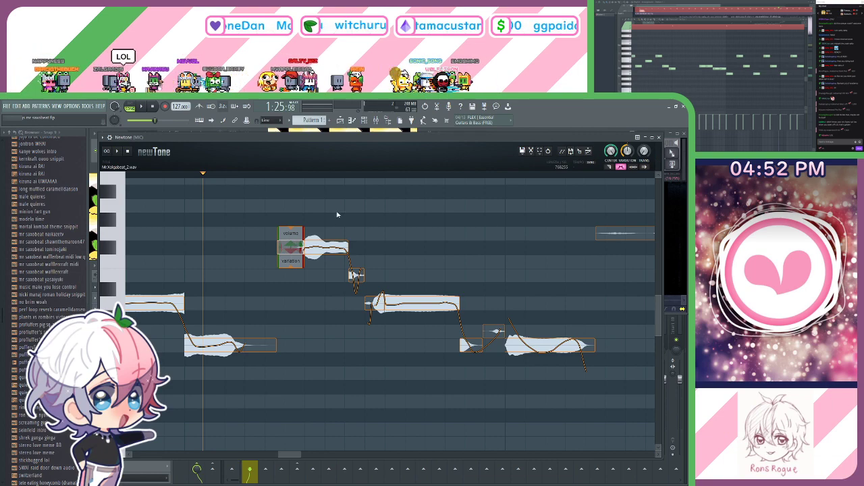
pyautogui.moveTo(407, 207); pyautogui.dragTo(380, 194)
pyautogui.moveTo(403, 243); pyautogui.dragTo(388, 224)
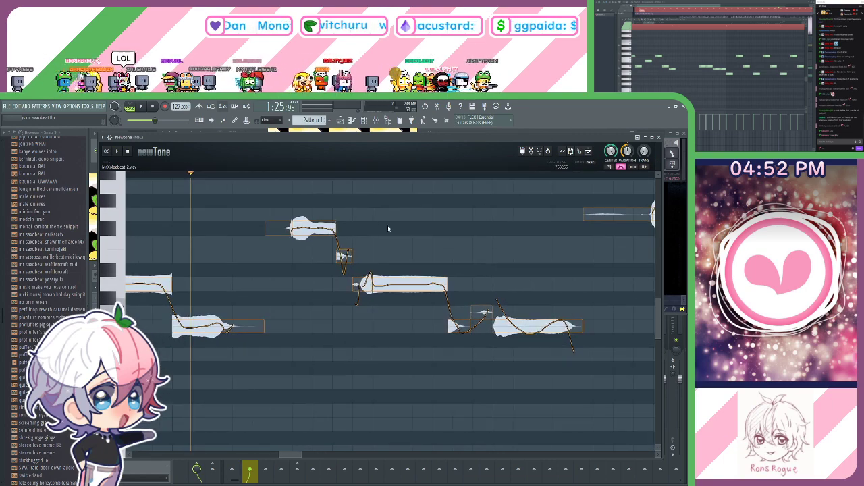
pyautogui.moveTo(335, 239)
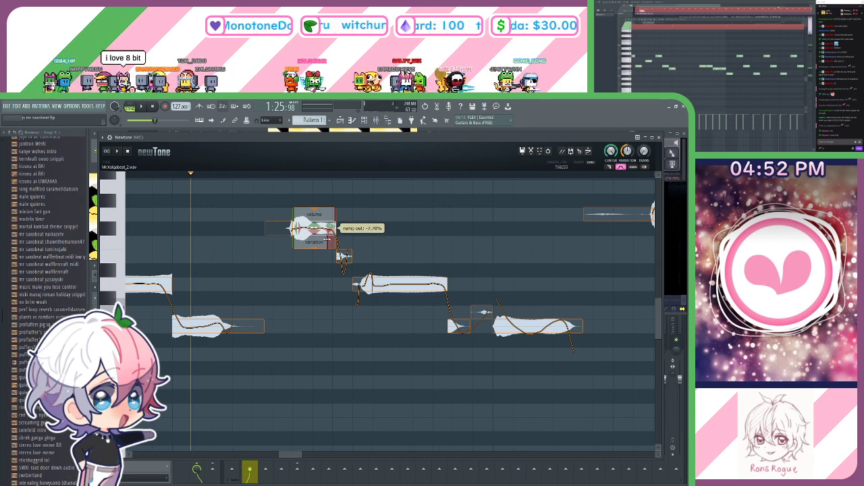
pyautogui.moveTo(405, 239); pyautogui.dragTo(353, 233)
# Set the variation of the next sustained note to 85.24%, lower the short piece before it one semitone, and play the passage.
pyautogui.moveTo(367, 297)
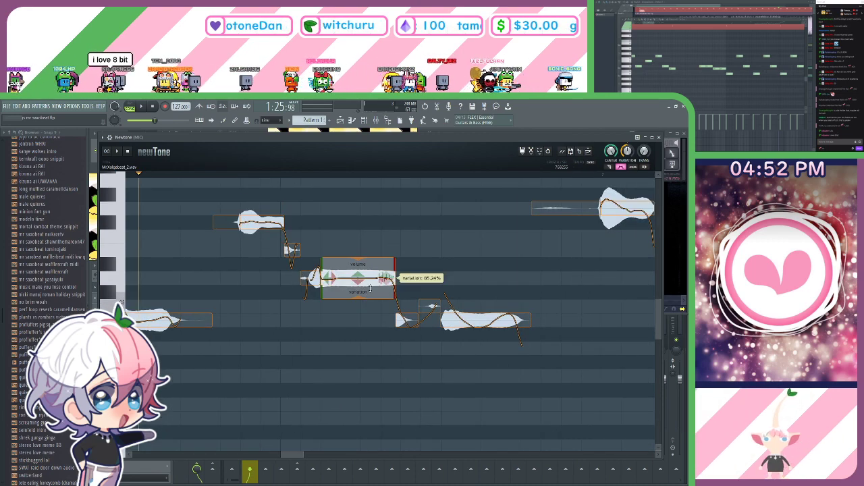
pyautogui.moveTo(309, 278); pyautogui.dragTo(312, 293)
pyautogui.moveTo(369, 268)
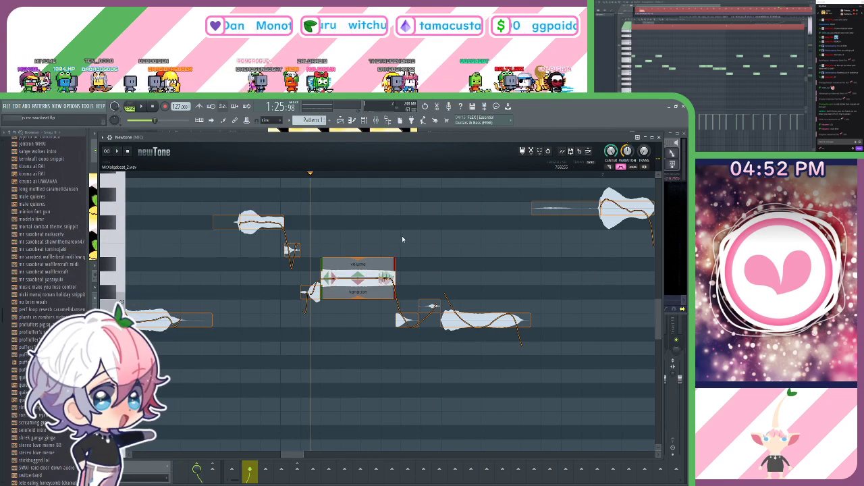
pyautogui.moveTo(447, 256); pyautogui.dragTo(391, 245)
pyautogui.click(255, 176)
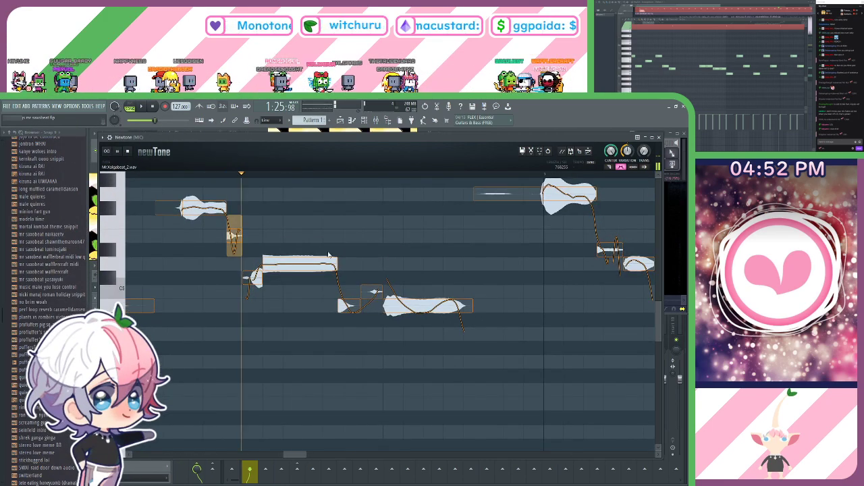
pyautogui.moveTo(329, 255); pyautogui.dragTo(302, 254)
pyautogui.press('space')
# Set the variation of the wavy low note that ends the phrase to 44.79% and play onward into the next phrase.
pyautogui.moveTo(407, 309)
pyautogui.moveTo(406, 318); pyautogui.dragTo(405, 293)
pyautogui.press('space')
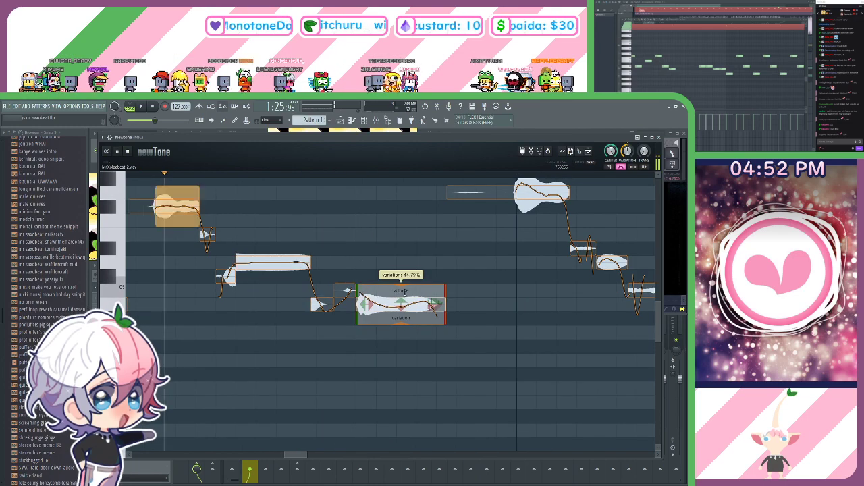
pyautogui.moveTo(476, 261); pyautogui.dragTo(339, 311)
pyautogui.press('space')
pyautogui.press('space')
# Lower the short high note one semitone from G-5 to F#-5, set its variation to 29.39%, and play the phrase.
pyautogui.moveTo(403, 241); pyautogui.dragTo(403, 255)
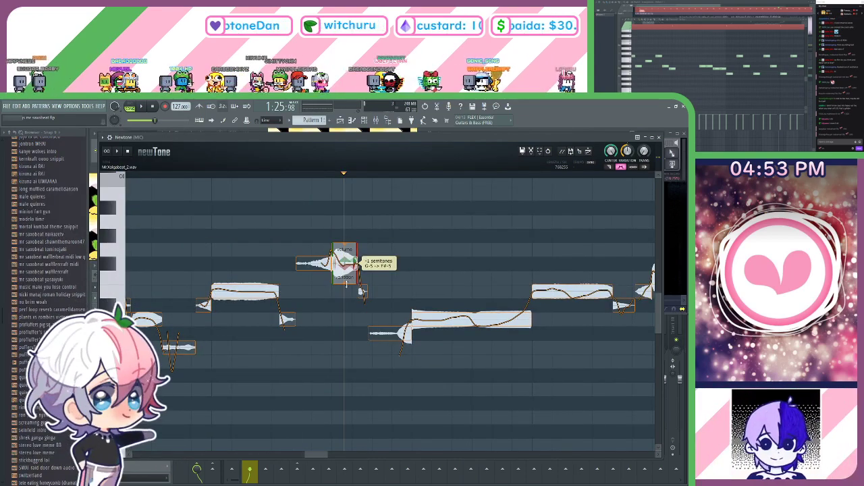
pyautogui.moveTo(345, 284); pyautogui.dragTo(345, 289)
pyautogui.press('space')
pyautogui.press('space')
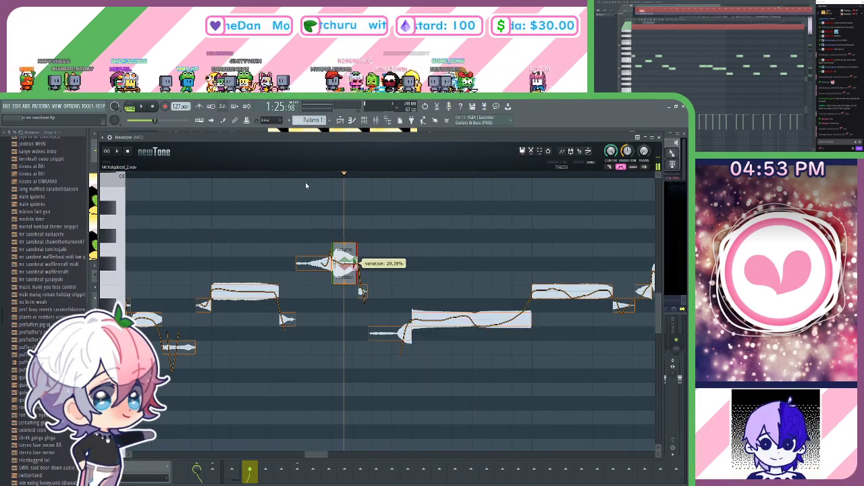
pyautogui.click(277, 175)
pyautogui.press('space')
pyautogui.moveTo(430, 254); pyautogui.dragTo(352, 229)
pyautogui.press('space')
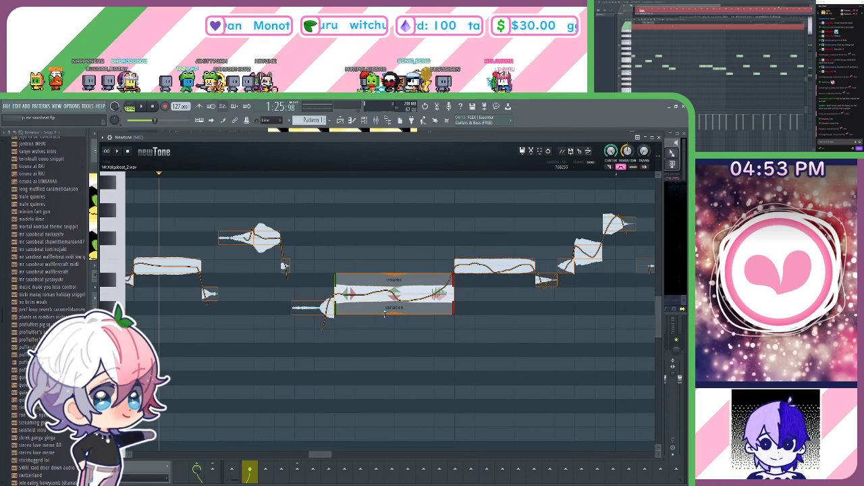
# Reduce the variation of the long low note following the high note and play back the phrase.
pyautogui.moveTo(384, 309); pyautogui.dragTo(383, 319)
pyautogui.press('space')
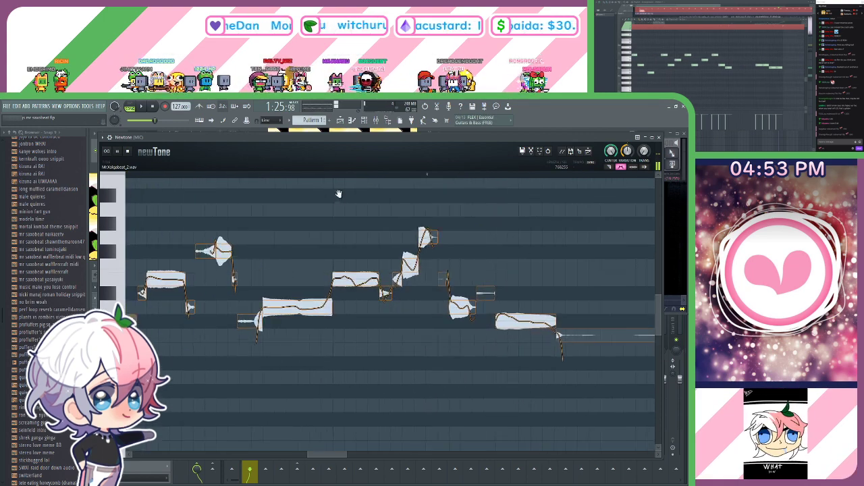
pyautogui.press('space')
# Check the Pattern 1 reference melody in the piano roll and compare it by ear with the vocal phrase in Newtone.
pyautogui.moveTo(734, 58); pyautogui.dragTo(741, 59)
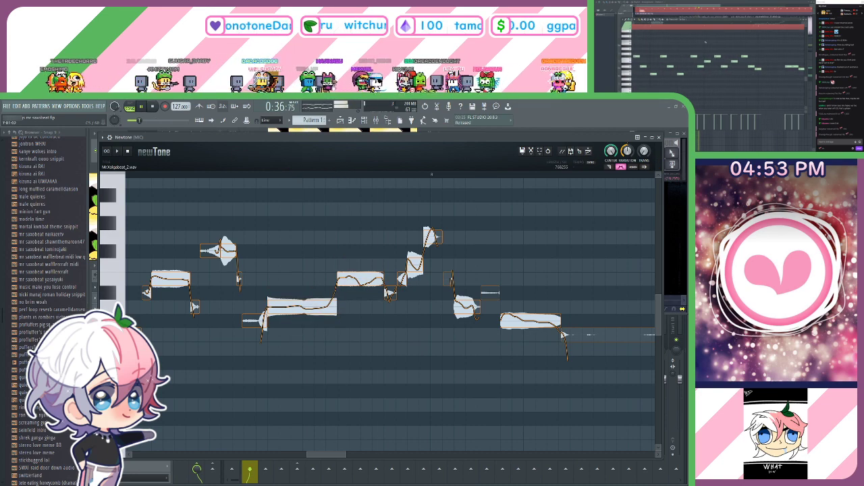
pyautogui.press('F7')
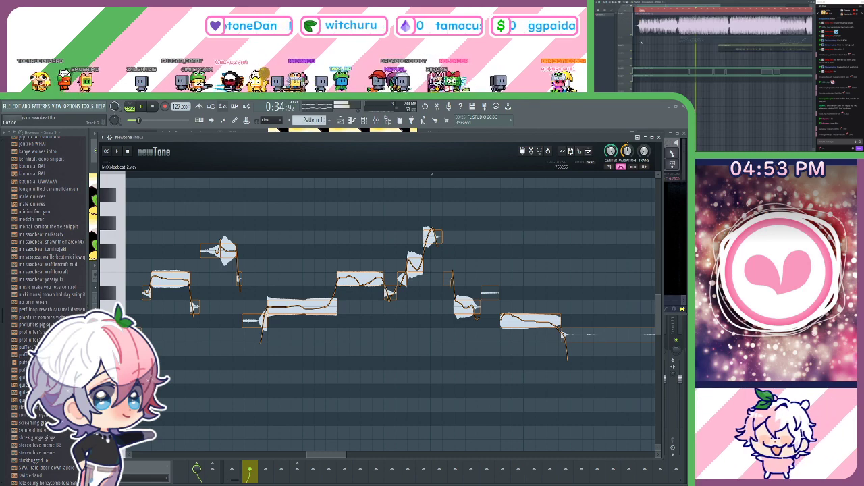
pyautogui.doubleClick(733, 40)
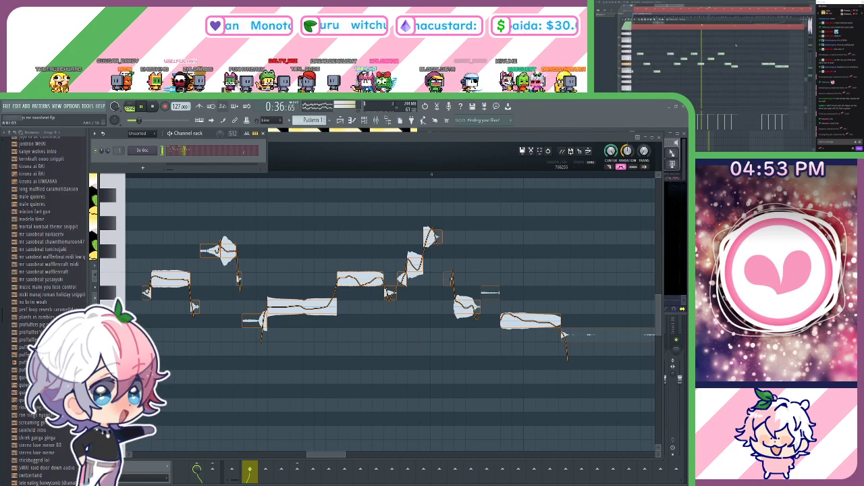
pyautogui.click(221, 175)
pyautogui.press('space')
pyautogui.moveTo(364, 208); pyautogui.dragTo(281, 216)
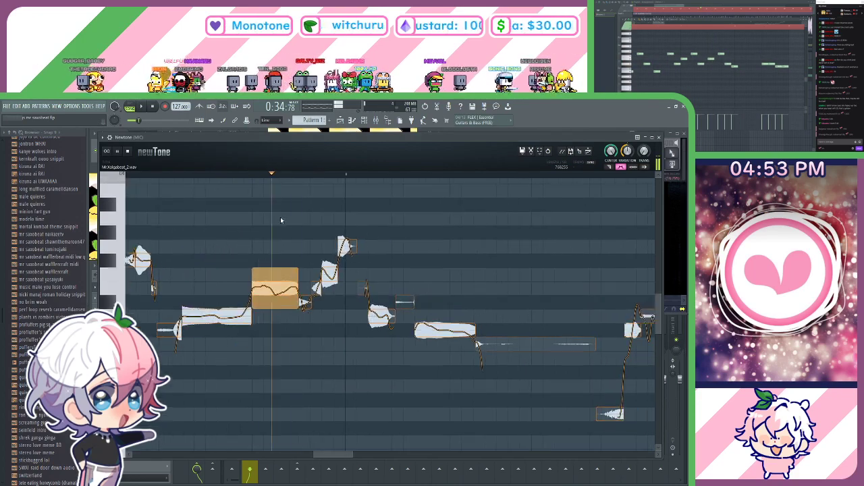
pyautogui.press('space')
# Add vibrato with an amplitude of 0.21st to the sustained note before the rising notes and play it back.
pyautogui.moveTo(307, 337); pyautogui.dragTo(375, 346)
pyautogui.scroll(2, 361, 233)
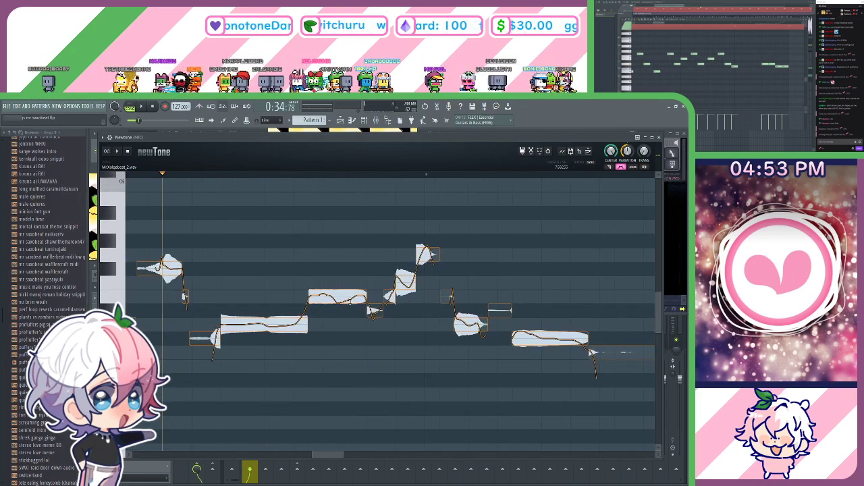
pyautogui.moveTo(346, 315)
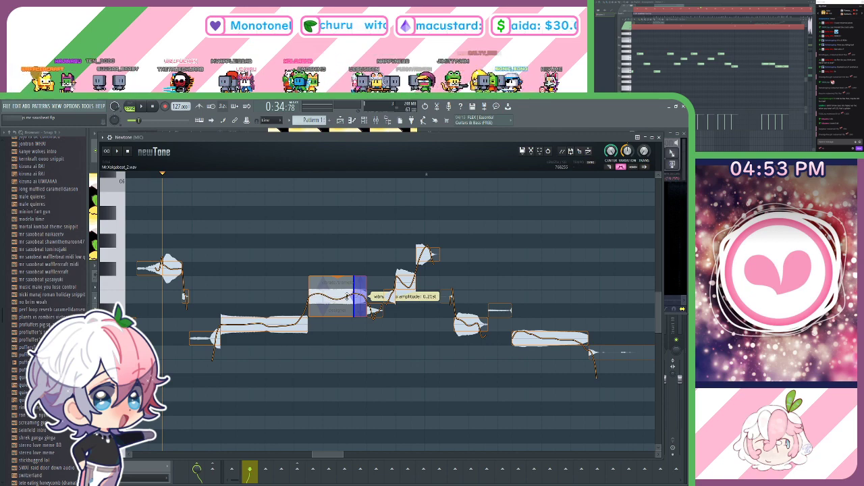
pyautogui.press('space')
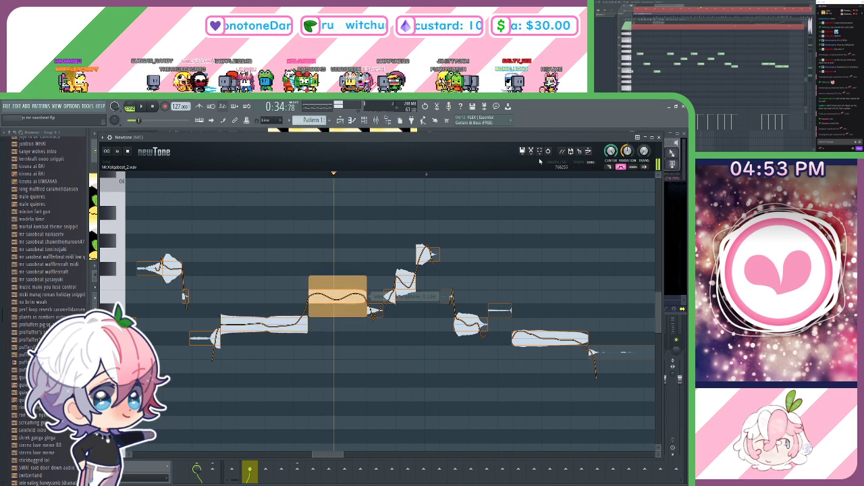
pyautogui.press('space')
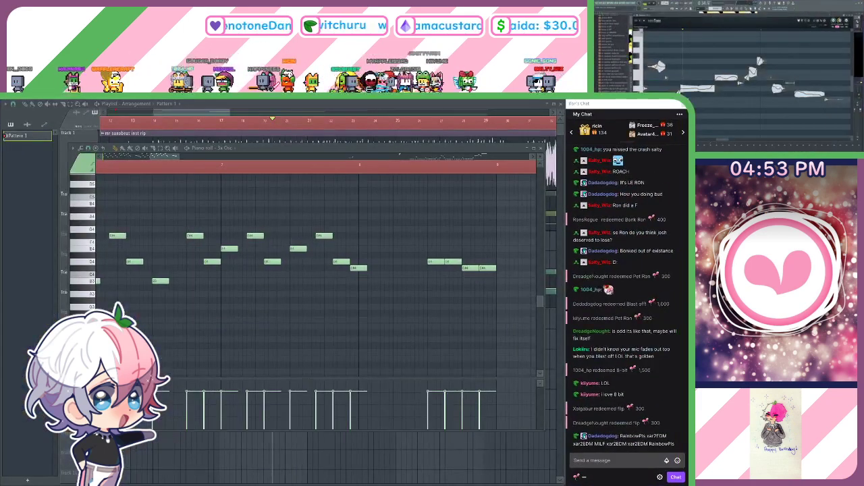
# Pick a channel emote and send it in the stream chat.
pyautogui.moveTo(675, 444); pyautogui.dragTo(627, 437)
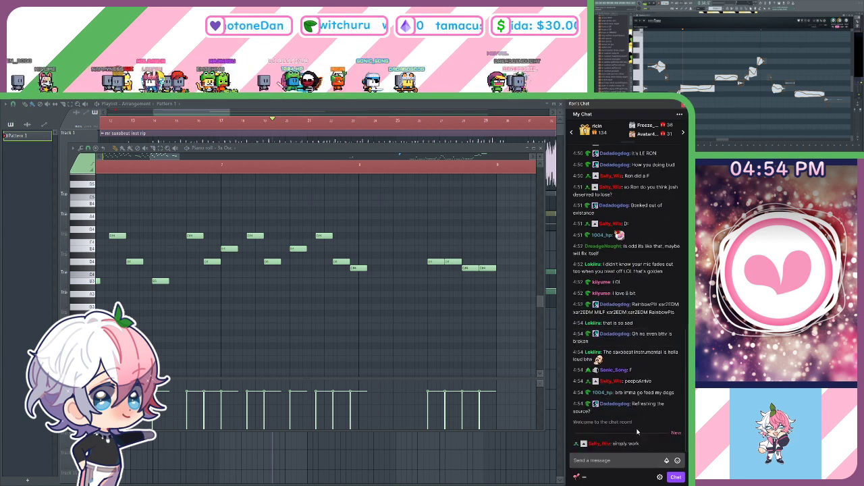
pyautogui.click(677, 460)
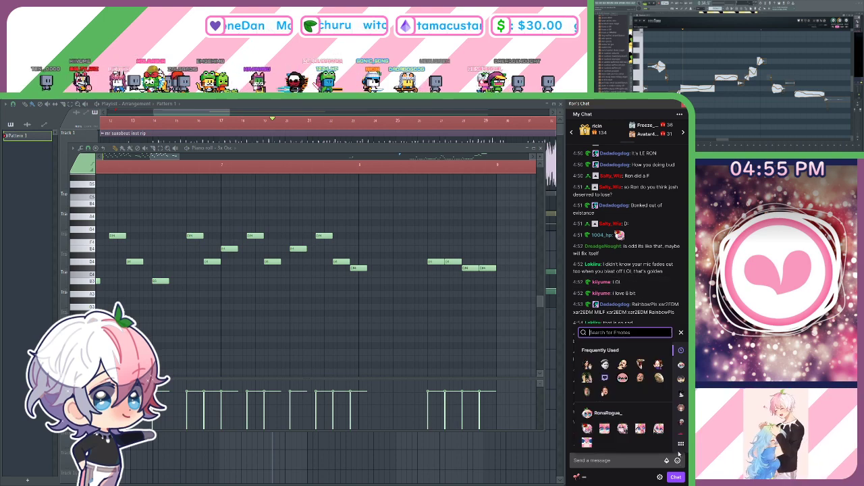
pyautogui.scroll(-3, 648, 399)
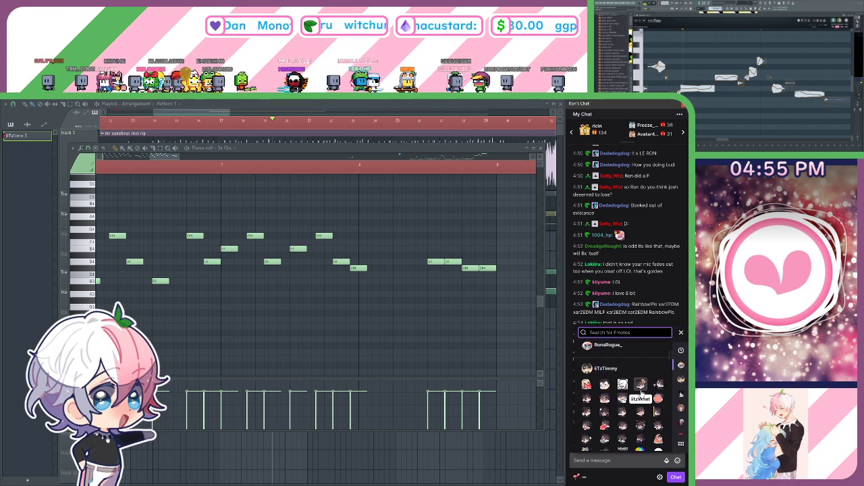
pyautogui.click(623, 385)
pyautogui.press('Return')
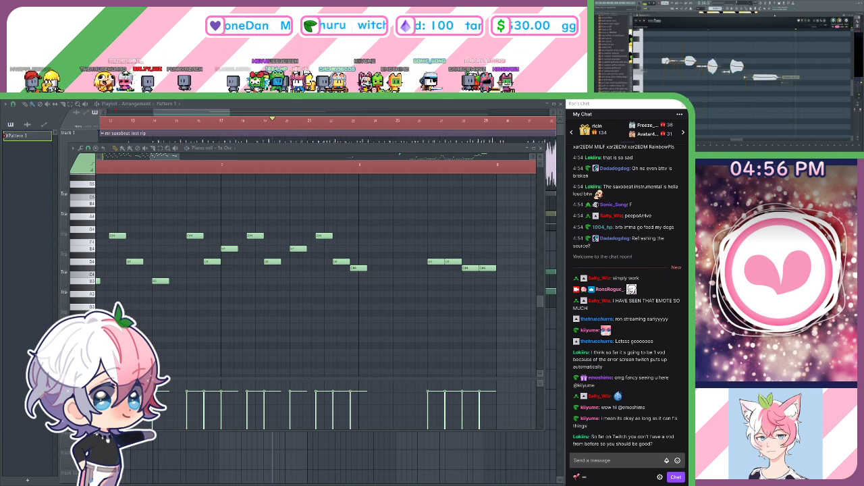
# Close the piano roll and place the corrected vocal from Newtone on Track 3, aligned with the start of Pattern 1 at bar 14.
pyautogui.moveTo(434, 316); pyautogui.dragTo(290, 302)
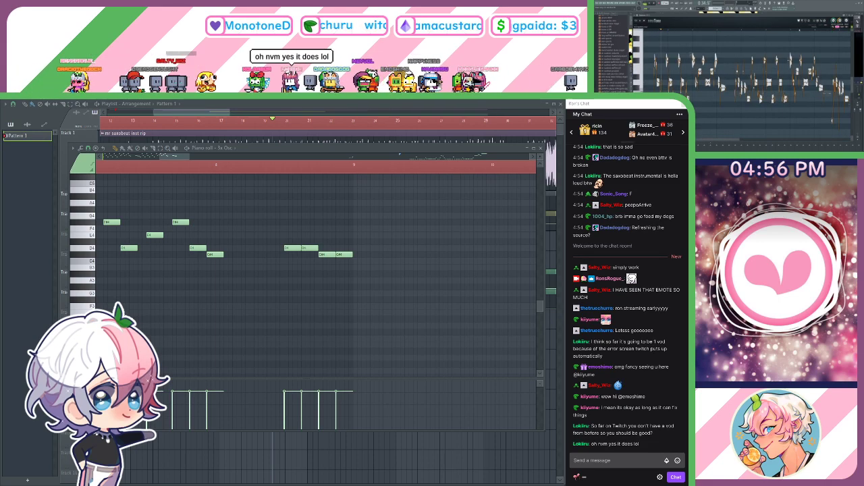
pyautogui.click(541, 149)
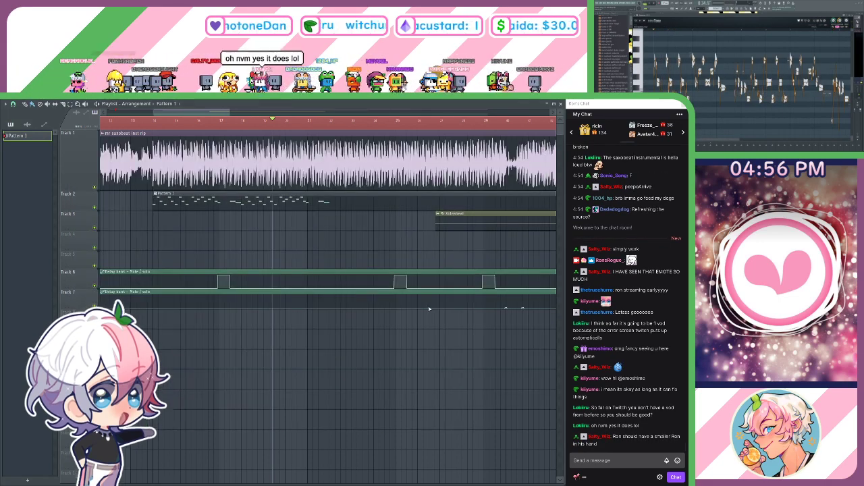
pyautogui.scroll(-3, 314, 125)
pyautogui.hscroll(-1, 350, 257)
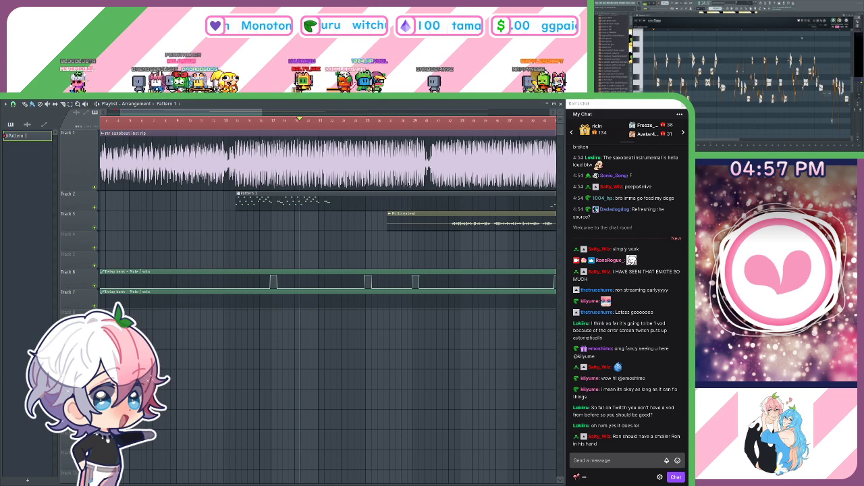
pyautogui.moveTo(245, 241); pyautogui.dragTo(239, 226)
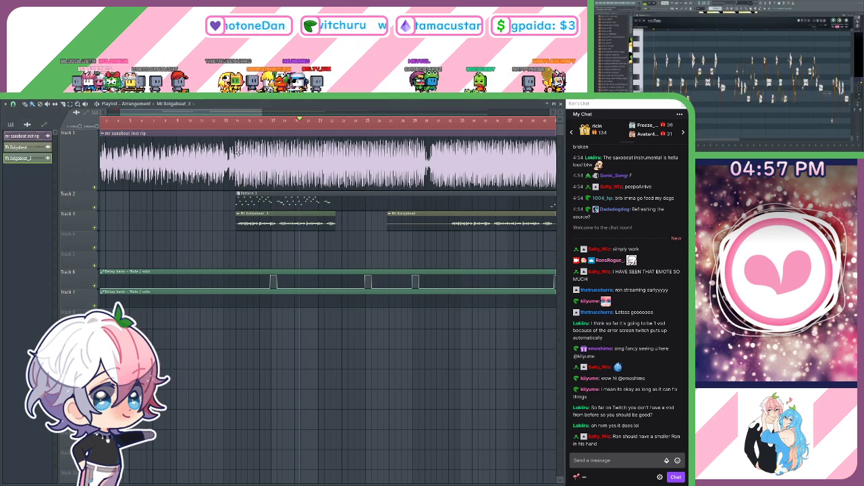
# Mute Track 2 and shift the corrected vocal clip on Track 3 slightly earlier than bar 14.
pyautogui.scroll(4, 239, 129)
pyautogui.click(94, 207)
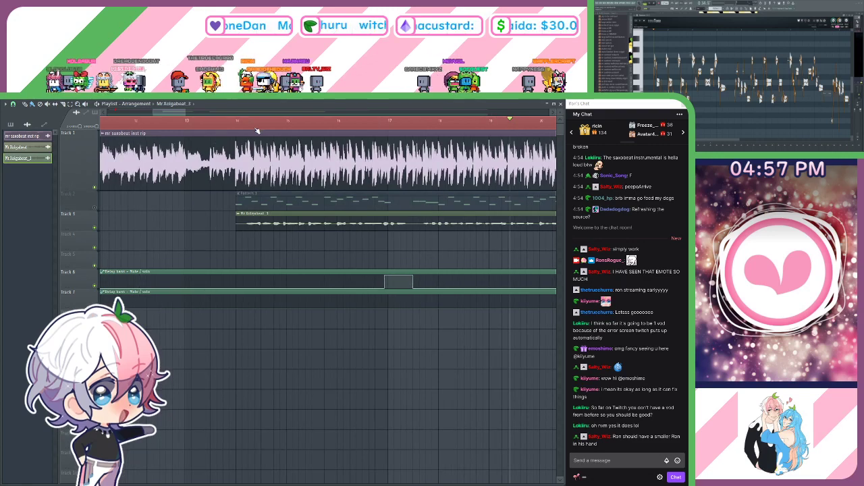
pyautogui.scroll(2, 256, 223)
pyautogui.moveTo(266, 223); pyautogui.dragTo(248, 223)
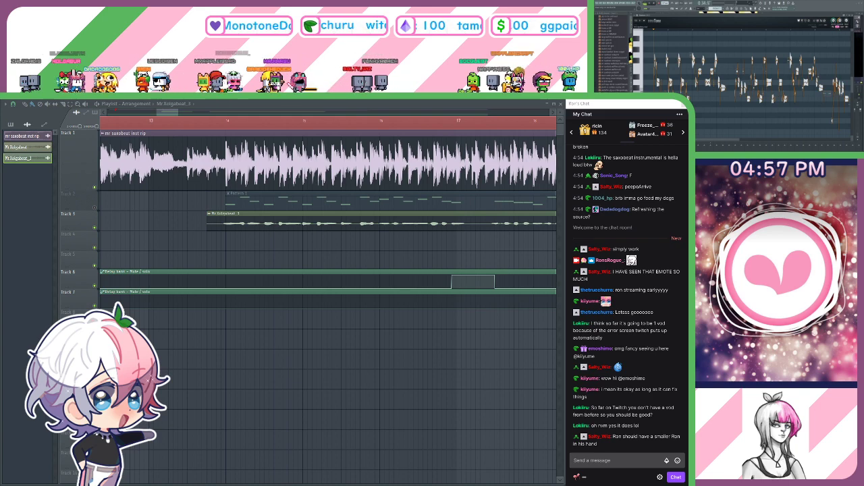
# Play the arrangement from just before the vocal clip and open the mixer.
pyautogui.click(191, 123)
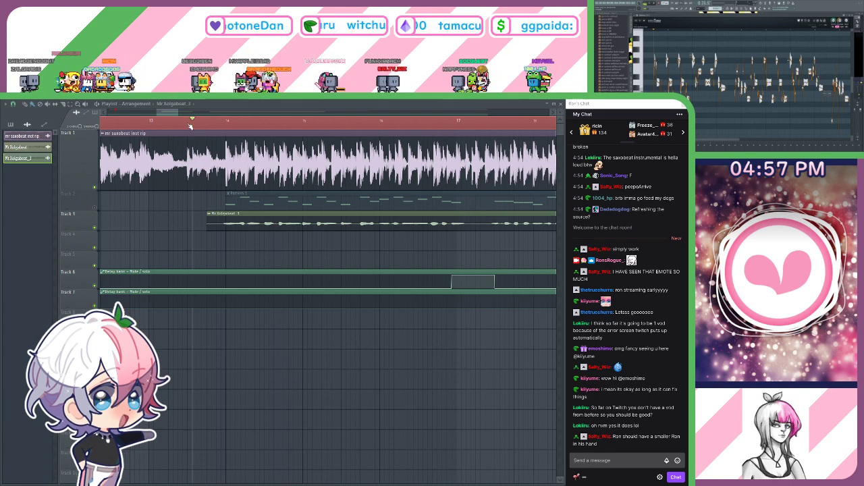
pyautogui.press('space')
pyautogui.press('F9')
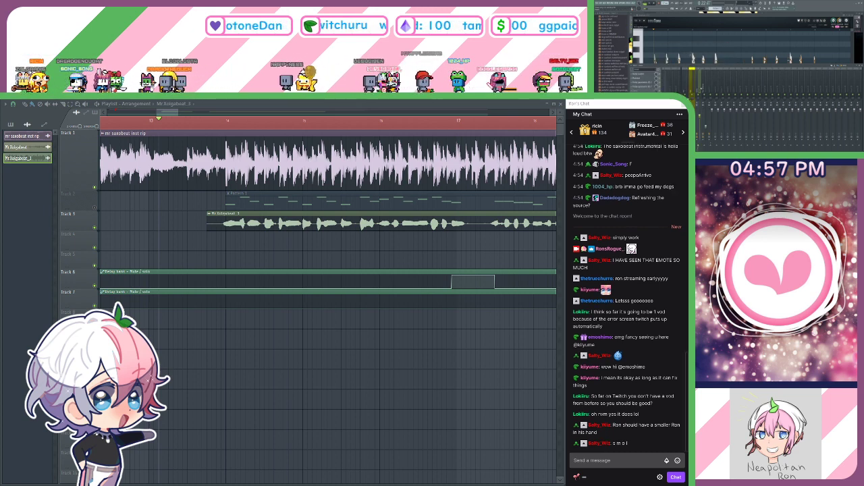
# Mute the instrumental on Track 1 and audition the corrected vocal from just before bar 14.
pyautogui.click(95, 188)
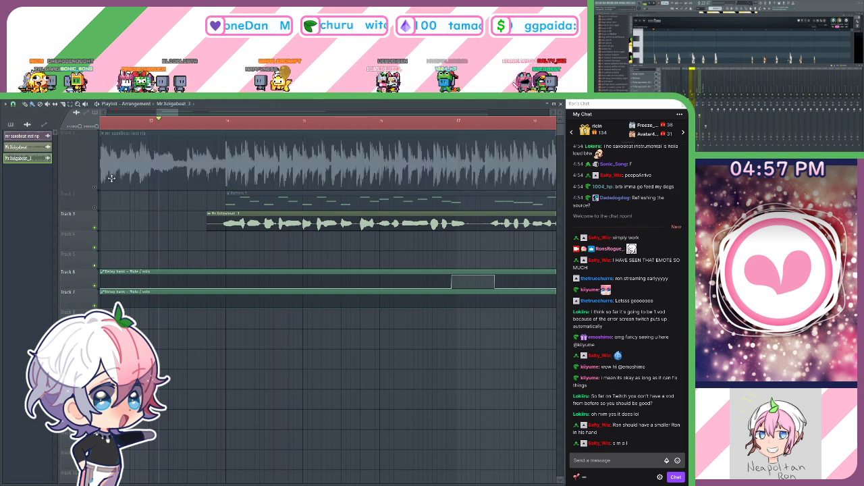
pyautogui.click(217, 121)
pyautogui.press('space')
pyautogui.press('space')
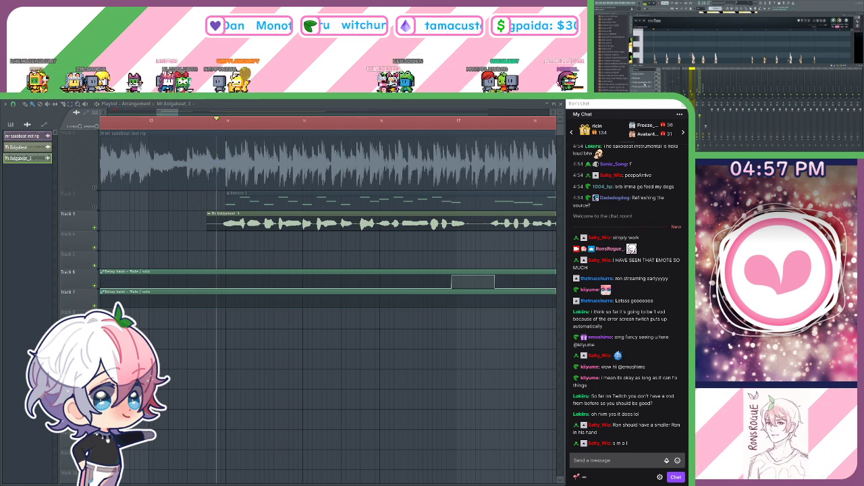
# Inspect the effect plugins on the vocal's mixer track while playing the vocal without the instrumental.
pyautogui.click(647, 83)
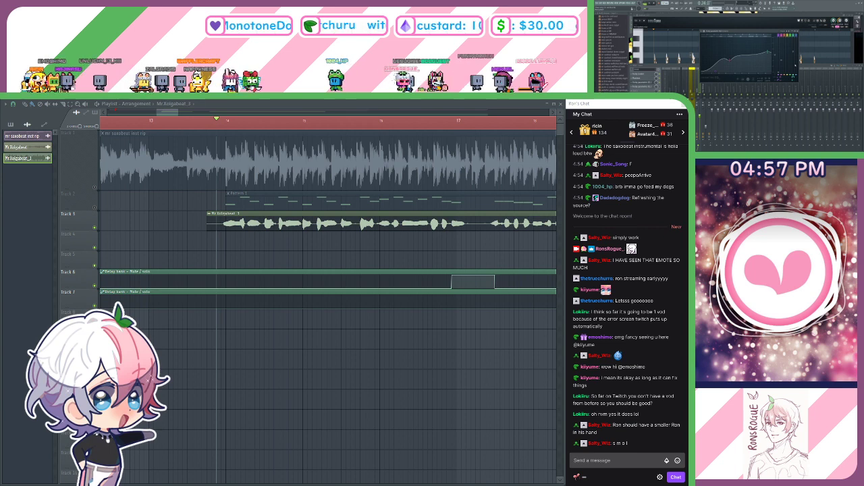
pyautogui.press('space')
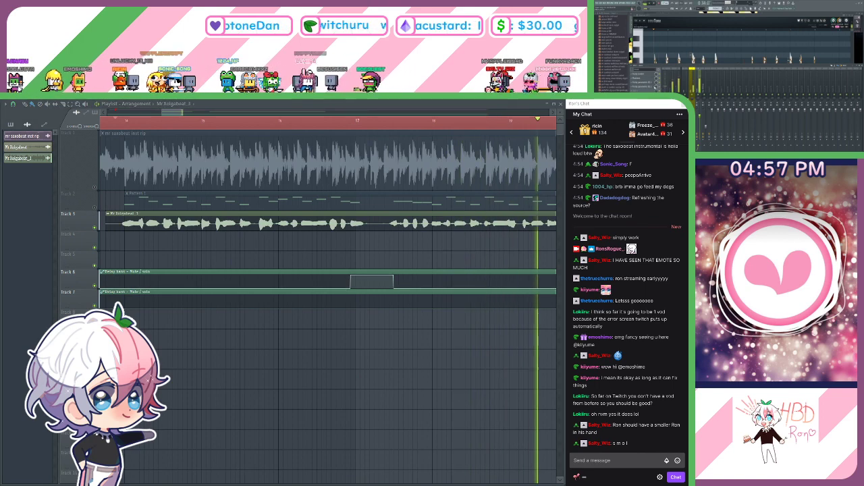
pyautogui.click(650, 86)
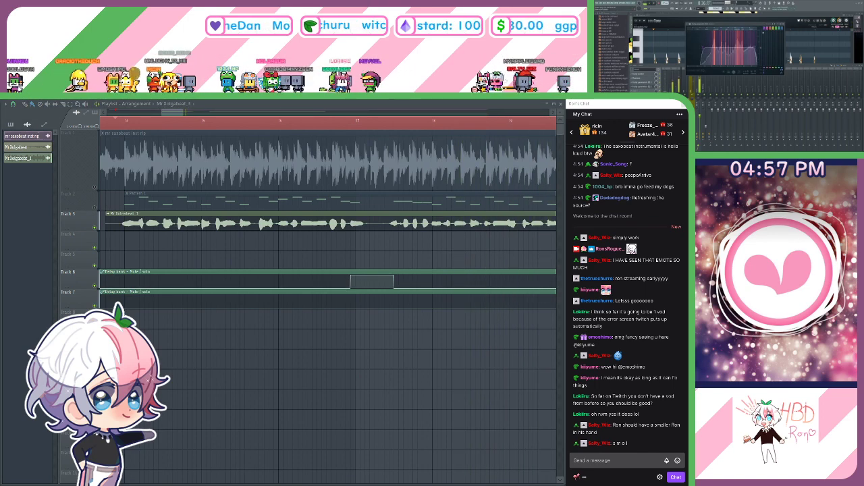
pyautogui.click(650, 82)
pyautogui.press('space')
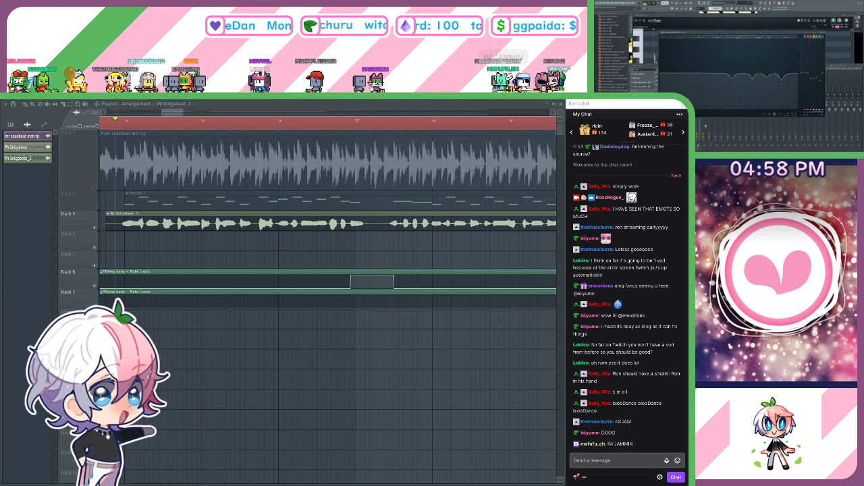
# Grant VIP status to the viewer who wrote "IM JAMMIN" with the /vip chat command and dismiss the tip.
pyautogui.click(592, 459)
pyautogui.write('/vip ')
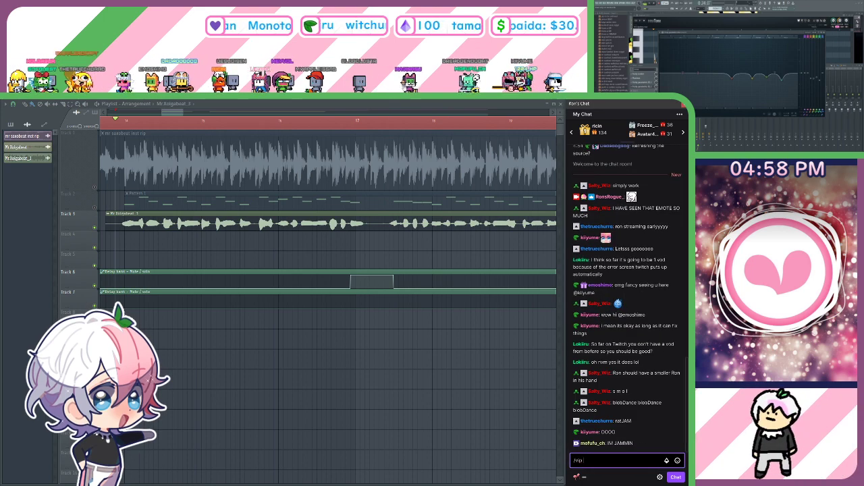
pyautogui.write('mof')
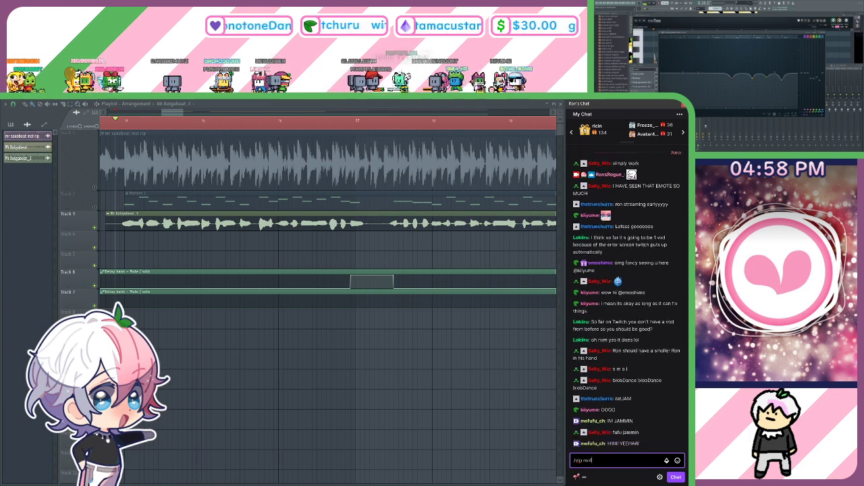
pyautogui.write('ufu_ch')
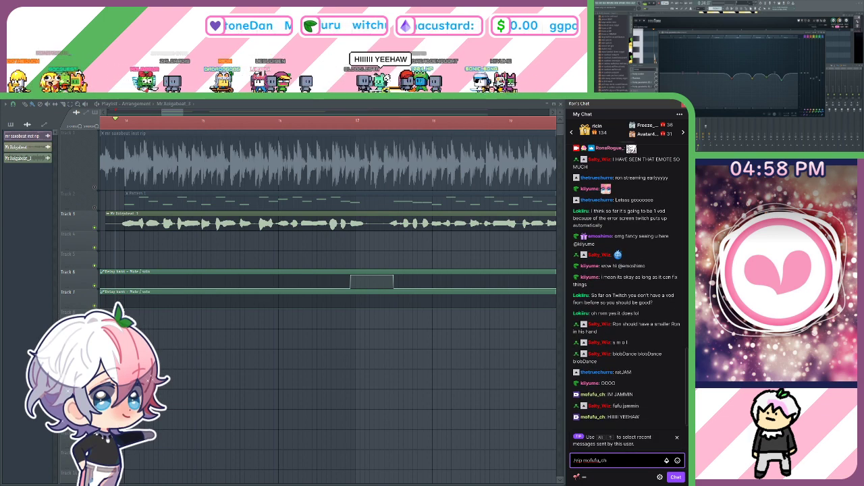
pyautogui.press('Return')
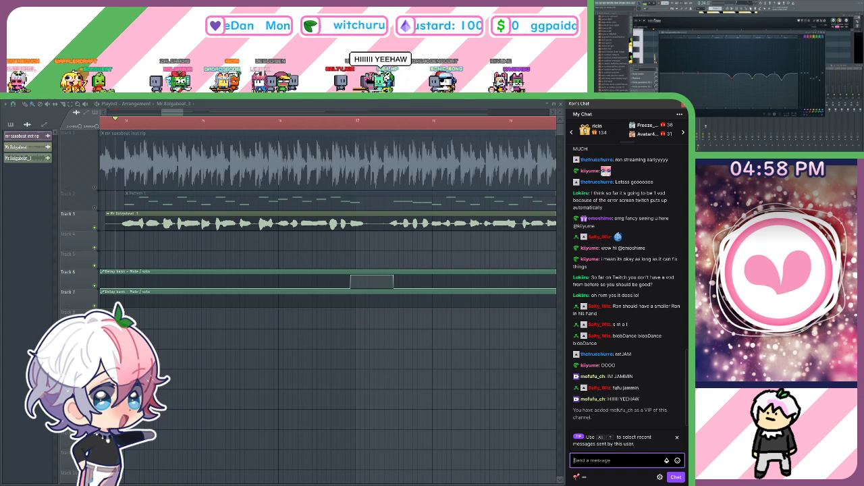
pyautogui.click(678, 438)
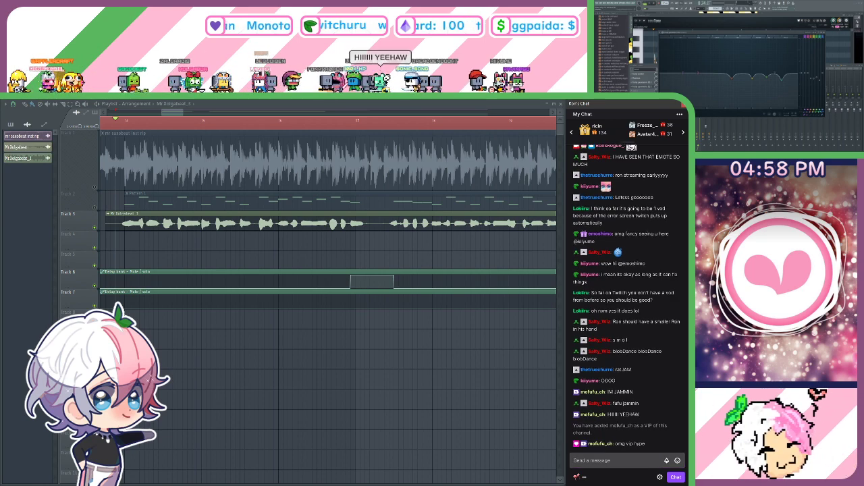
# Close the equalizer, unmute Track 1 and play the arrangement from just before bar 14 through the corrected vocal.
pyautogui.click(821, 33)
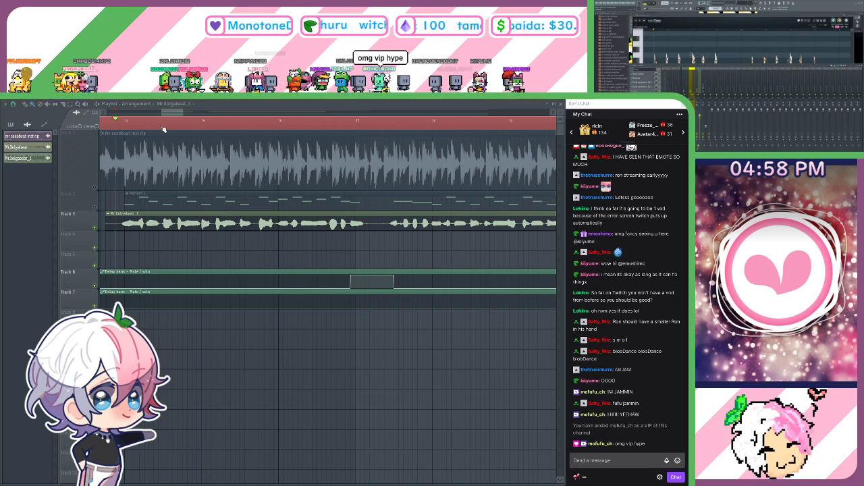
pyautogui.scroll(-3, 115, 126)
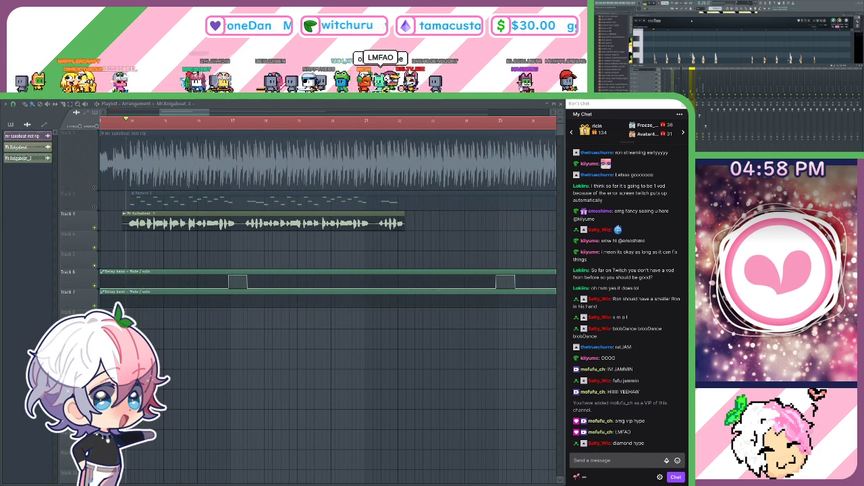
pyautogui.click(129, 132)
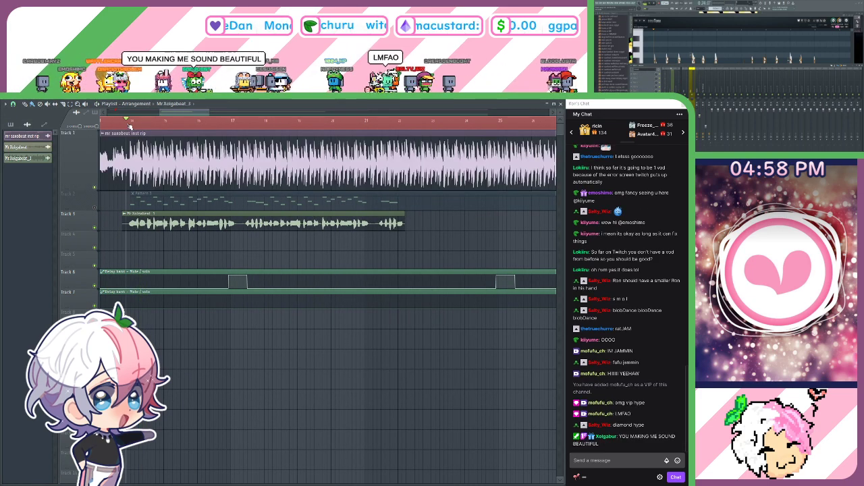
pyautogui.press('space')
pyautogui.moveTo(251, 278); pyautogui.dragTo(265, 278)
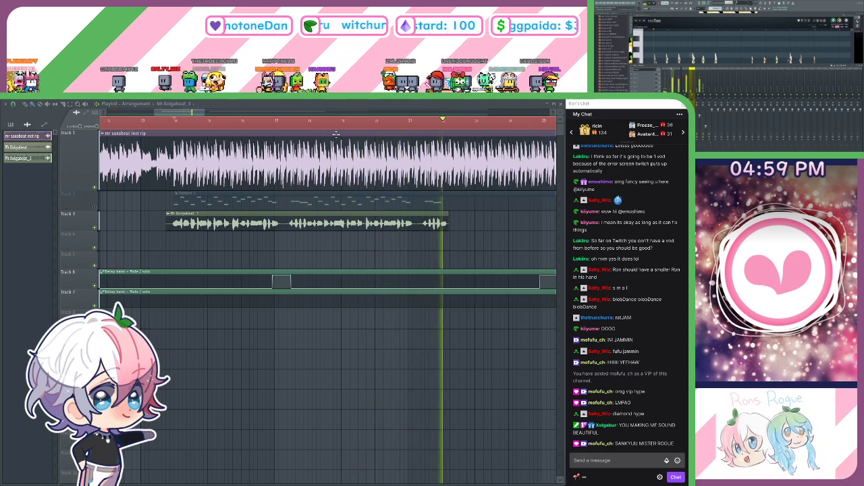
pyautogui.scroll(-2, 398, 224)
pyautogui.hscroll(4, 324, 228)
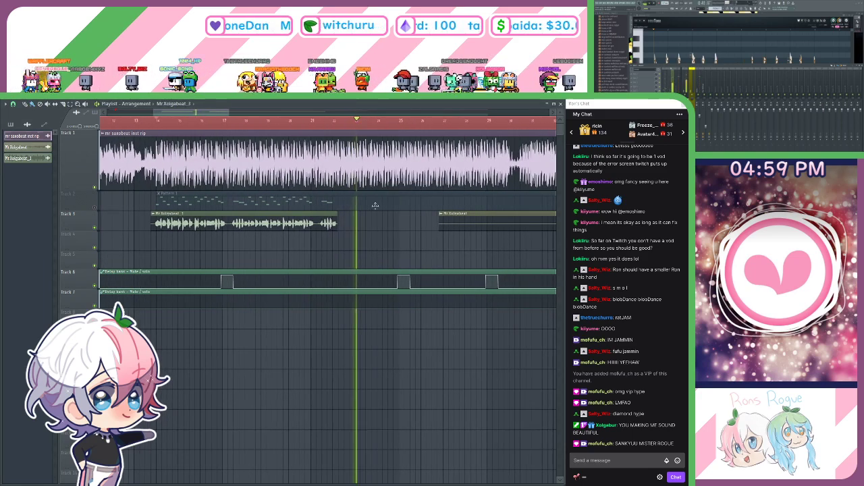
pyautogui.scroll(-2, 347, 131)
pyautogui.scroll(-2, 349, 130)
pyautogui.press('space')
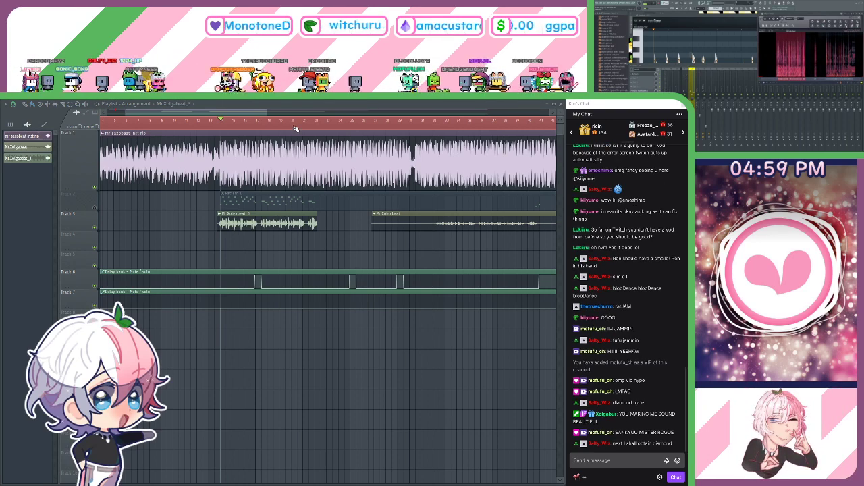
# Copy the corrected vocal clip onto Track 4 starting just before bar 22, with the raw Mr.Xolgabeat clip moved to about bar 32.
pyautogui.scroll(3, 295, 129)
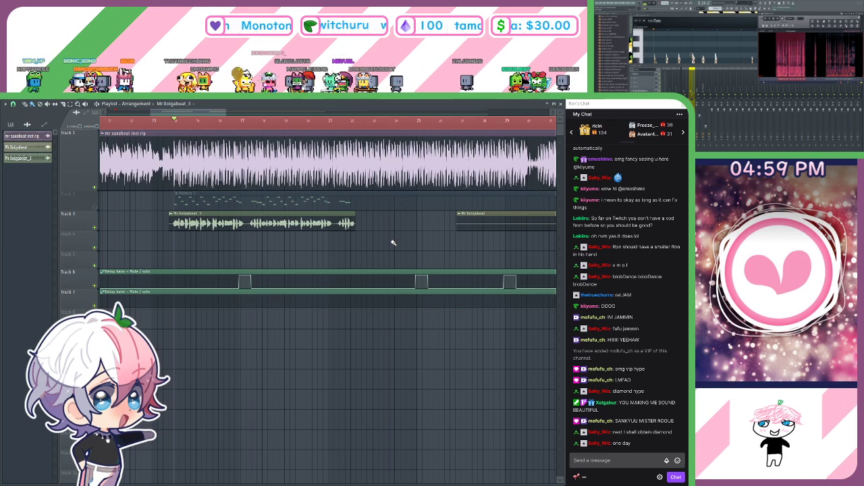
pyautogui.hscroll(4, 405, 263)
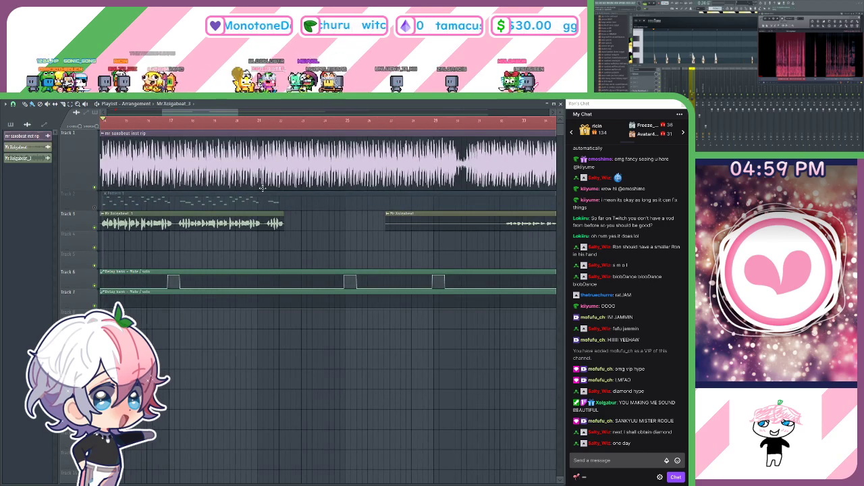
pyautogui.hscroll(-1, 270, 193)
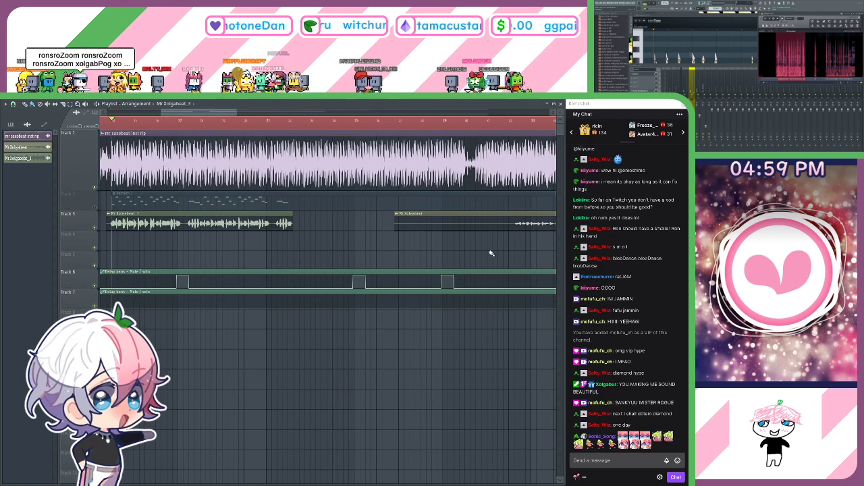
pyautogui.hscroll(-3, 397, 247)
pyautogui.hscroll(1, 412, 266)
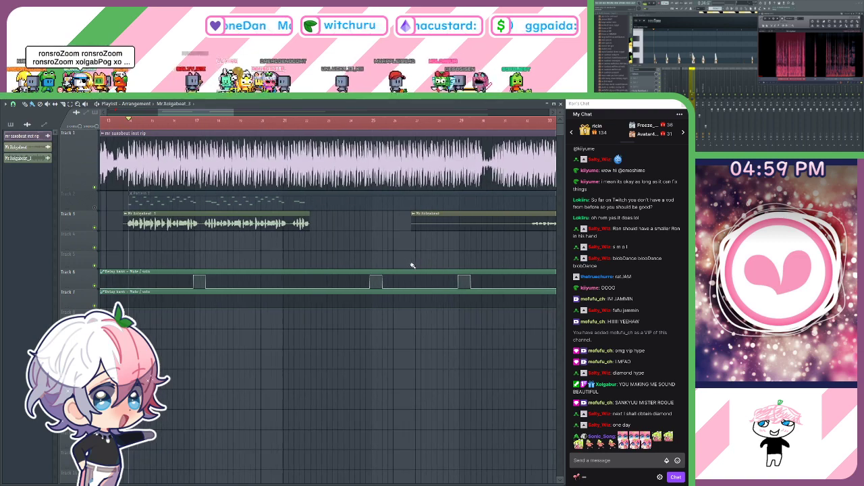
pyautogui.moveTo(195, 214); pyautogui.dragTo(362, 243)
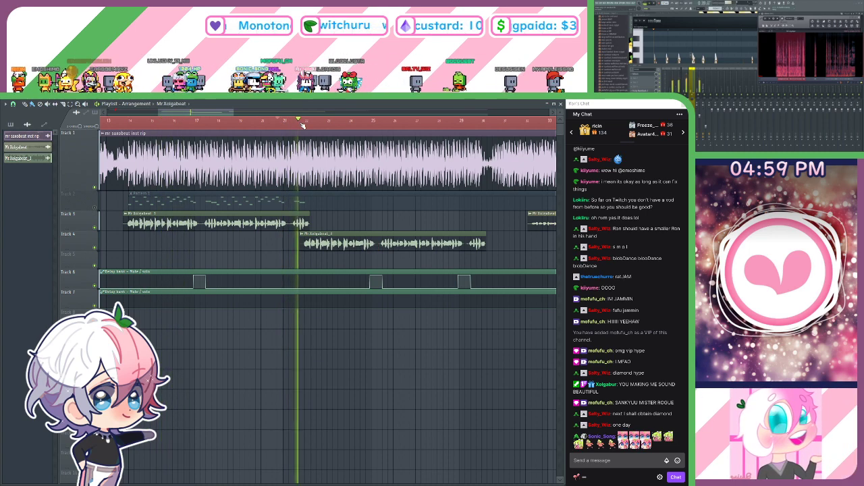
# Trim the end of the corrected vocal clip on Track 3 to just before bar 22, where the Track 4 vocal begins.
pyautogui.scroll(5, 307, 133)
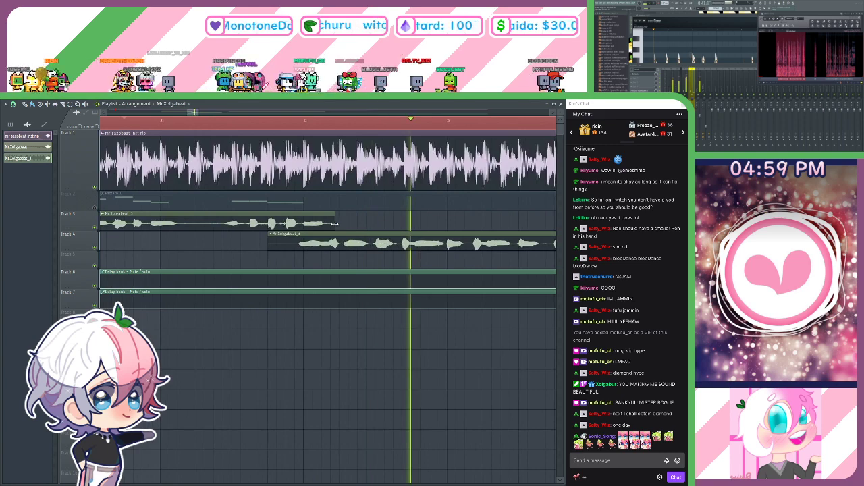
pyautogui.moveTo(303, 228); pyautogui.dragTo(298, 230)
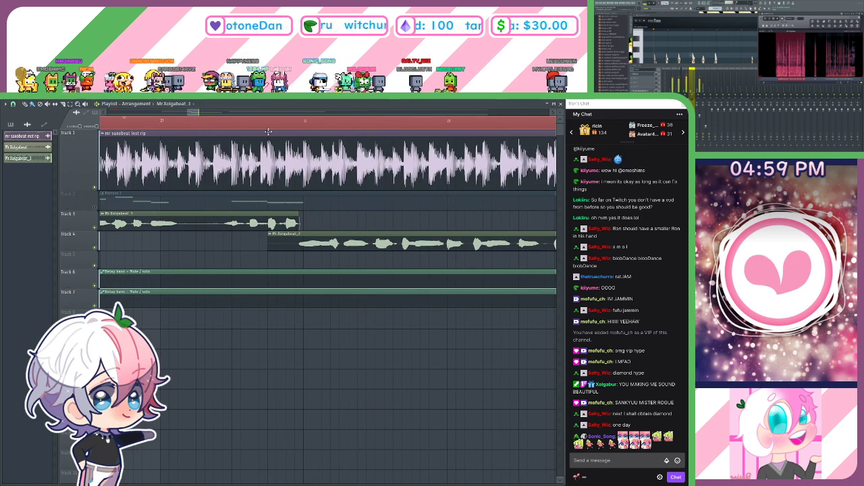
pyautogui.scroll(-4, 268, 132)
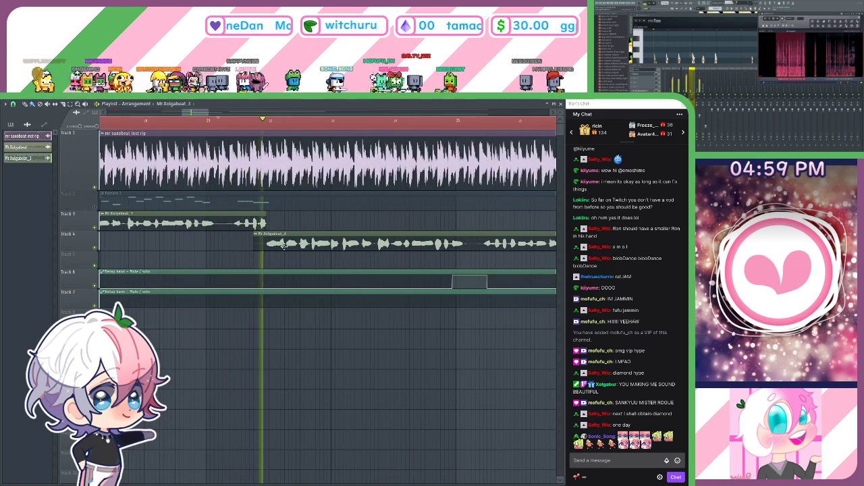
pyautogui.scroll(-3, 291, 125)
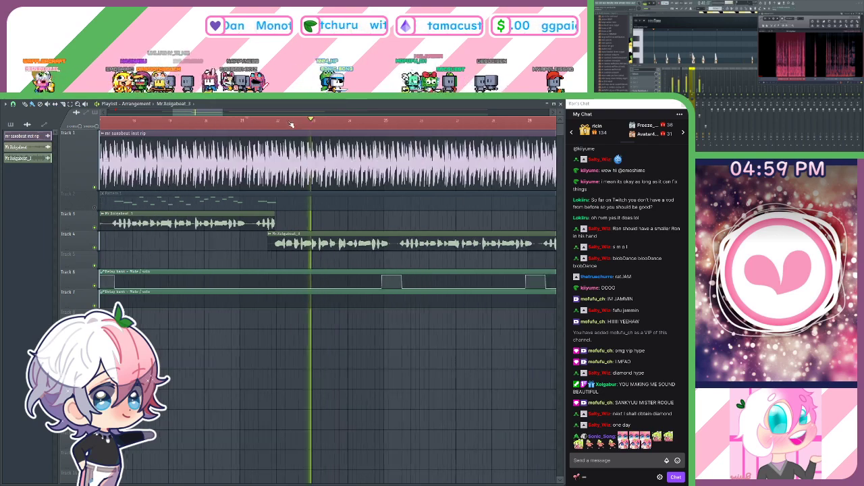
# Play through the end of the Track 4 vocal copy and examine the raw Mr.Xolgabeat clip starting near bar 32.
pyautogui.scroll(-4, 292, 124)
pyautogui.moveTo(394, 260); pyautogui.dragTo(380, 276)
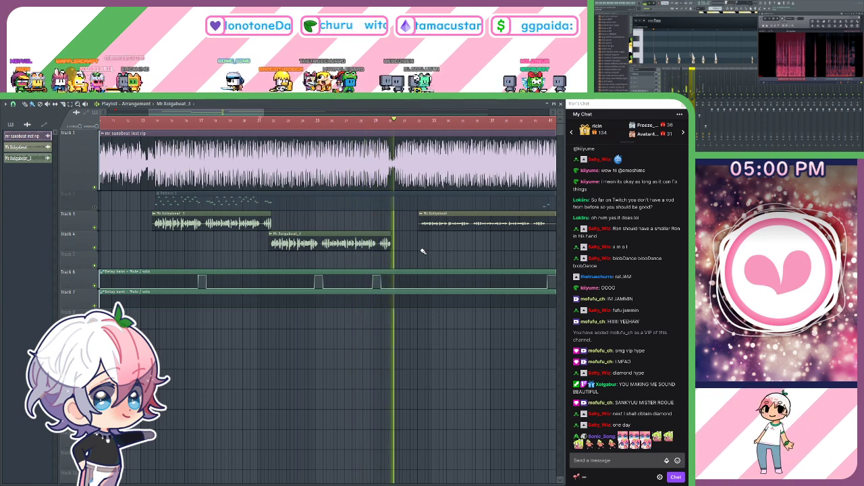
pyautogui.hscroll(5, 485, 239)
pyautogui.scroll(-2, 289, 129)
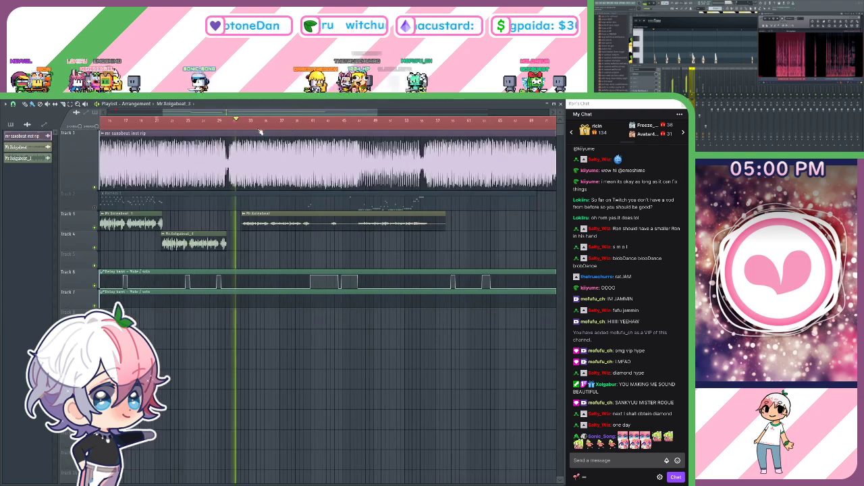
pyautogui.scroll(2, 253, 127)
pyautogui.scroll(3, 253, 127)
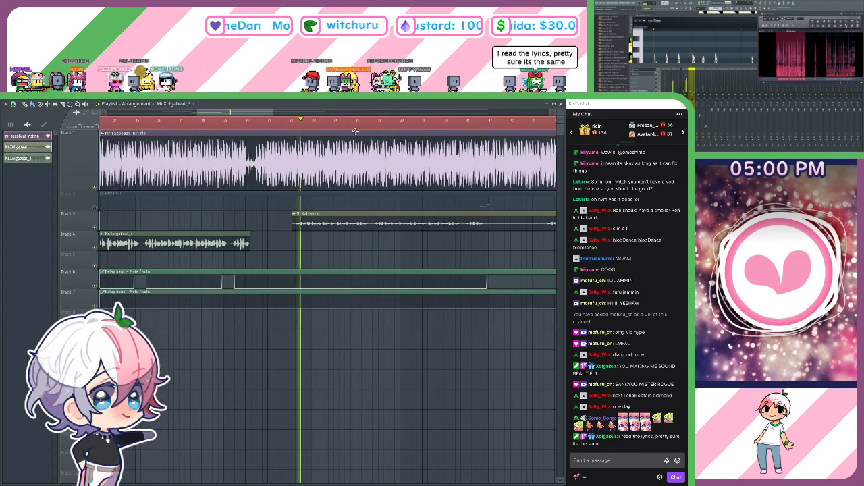
pyautogui.scroll(-4, 355, 130)
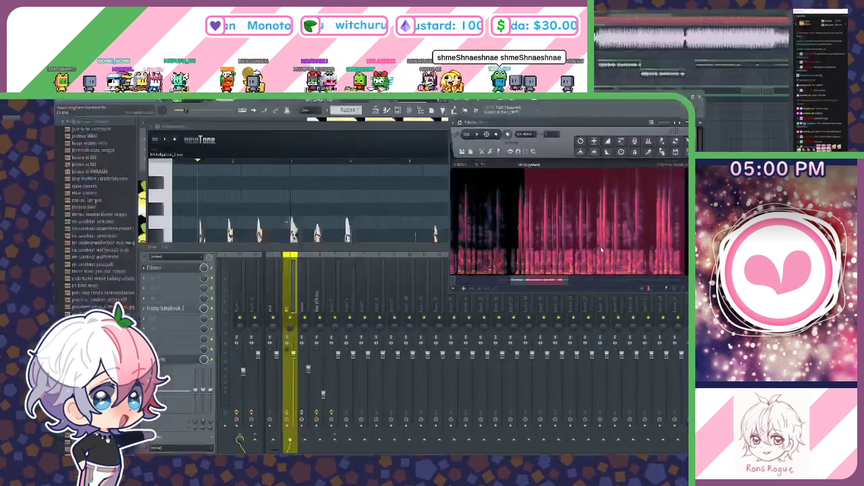
# Select the last vocal passage of the Mr.Xolgabeat recording in Edison, from just before its first word to the recording's end.
pyautogui.moveTo(668, 237); pyautogui.dragTo(495, 280)
pyautogui.press('space')
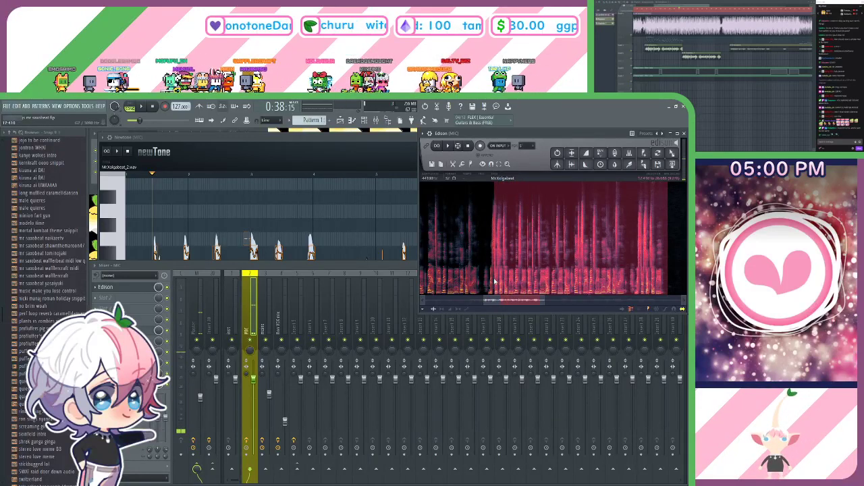
pyautogui.moveTo(493, 278); pyautogui.dragTo(483, 279)
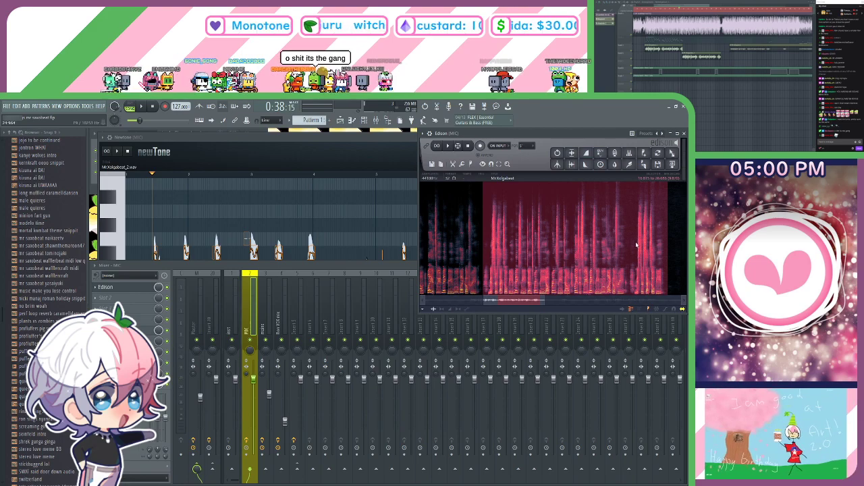
pyautogui.scroll(3, 653, 273)
pyautogui.moveTo(644, 279); pyautogui.dragTo(646, 285)
pyautogui.scroll(-3, 644, 283)
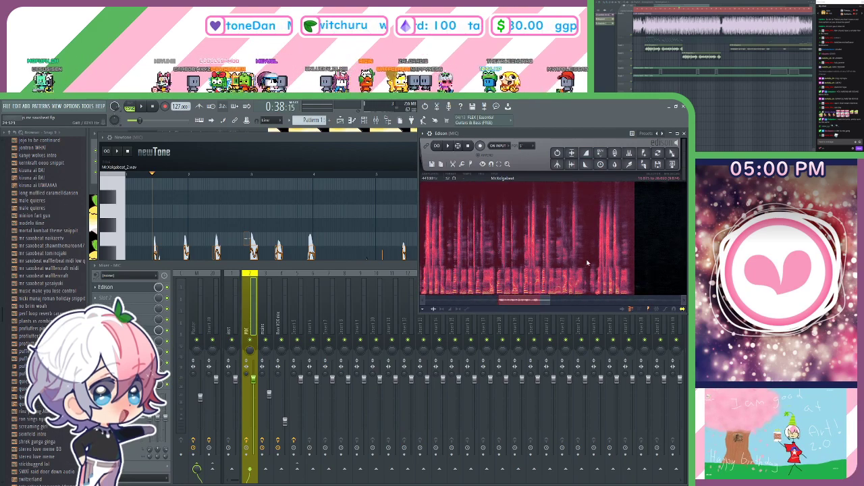
pyautogui.scroll(-1, 586, 263)
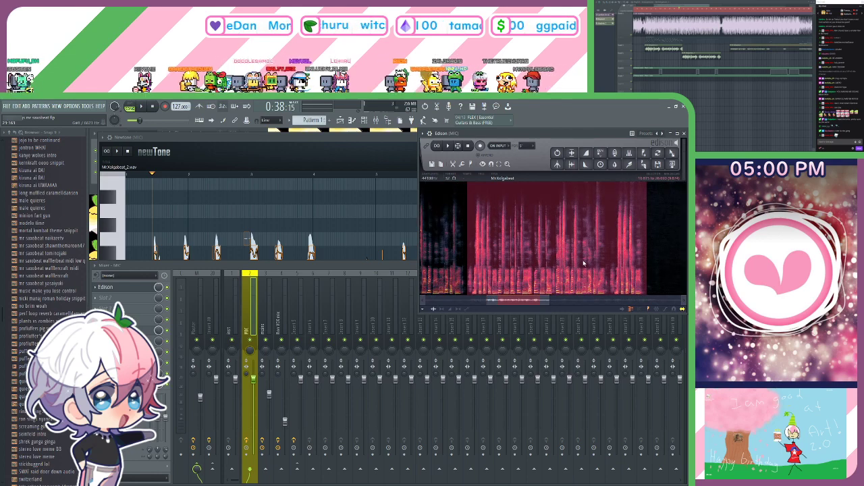
pyautogui.moveTo(579, 266); pyautogui.dragTo(599, 265)
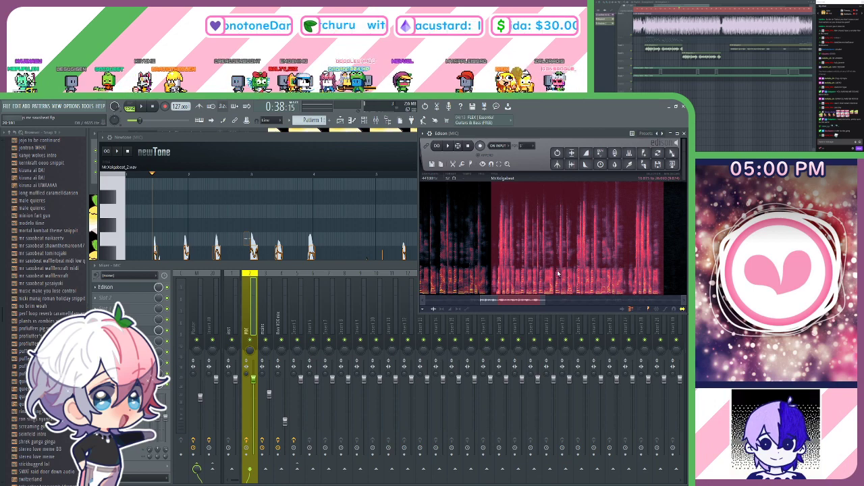
# Play the last vocal passage in Edison and fine-tune its selection to start just before the first word.
pyautogui.scroll(2, 499, 283)
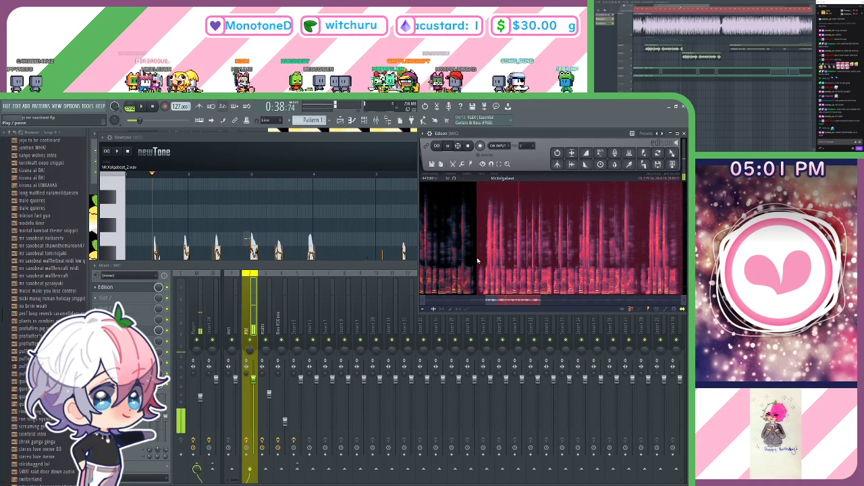
pyautogui.moveTo(476, 257)
pyautogui.mouseDown()
pyautogui.moveTo(437, 265)
pyautogui.moveTo(477, 265)
pyautogui.mouseUp()
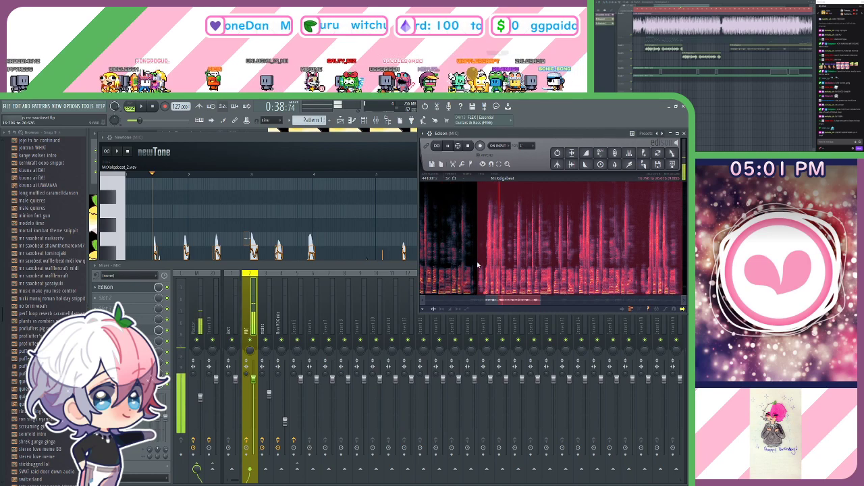
pyautogui.press('space')
pyautogui.scroll(-4, 648, 262)
pyautogui.scroll(3, 641, 260)
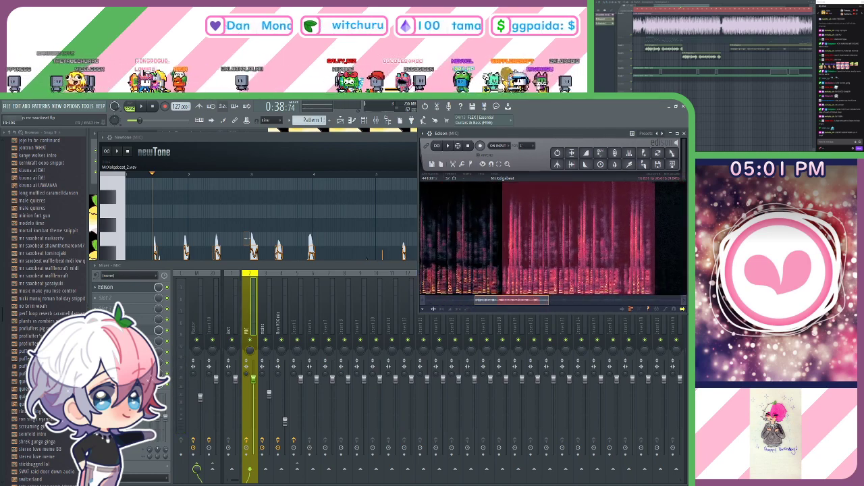
# Play the song from an earlier section and send the short isolated phrase after the last vocal passage from Edison to Newtone.
pyautogui.scroll(3, 649, 20)
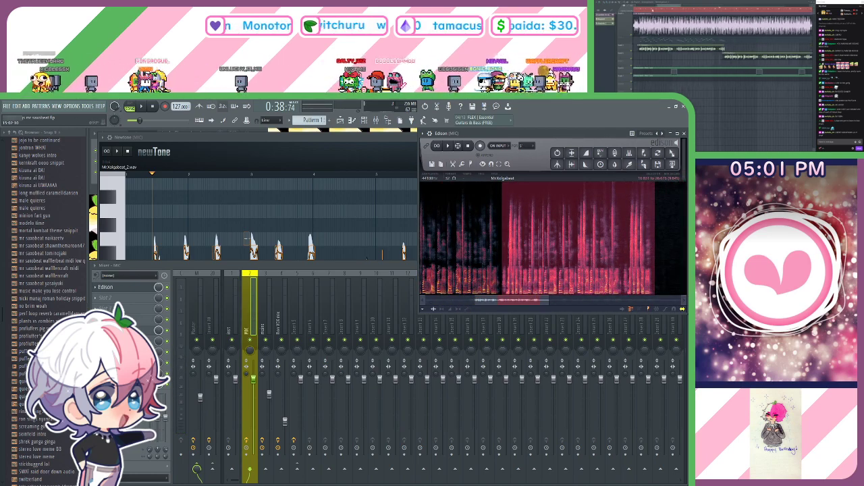
pyautogui.click(644, 10)
pyautogui.press('space')
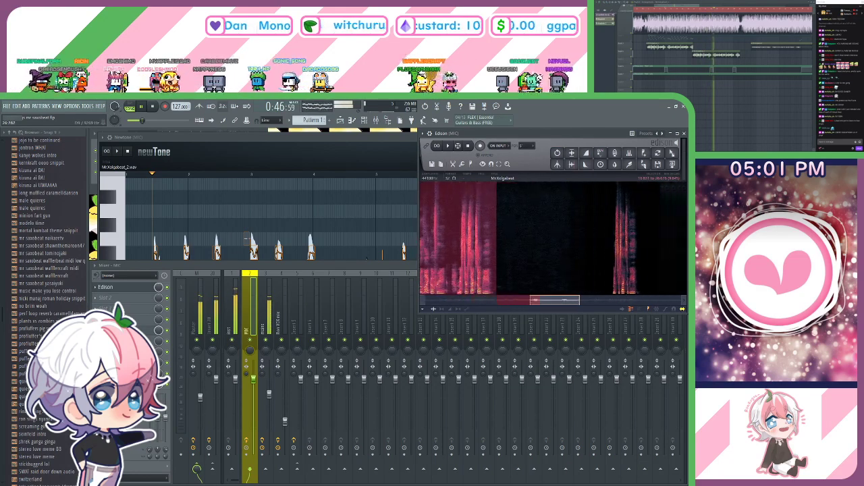
pyautogui.moveTo(482, 281); pyautogui.dragTo(555, 276)
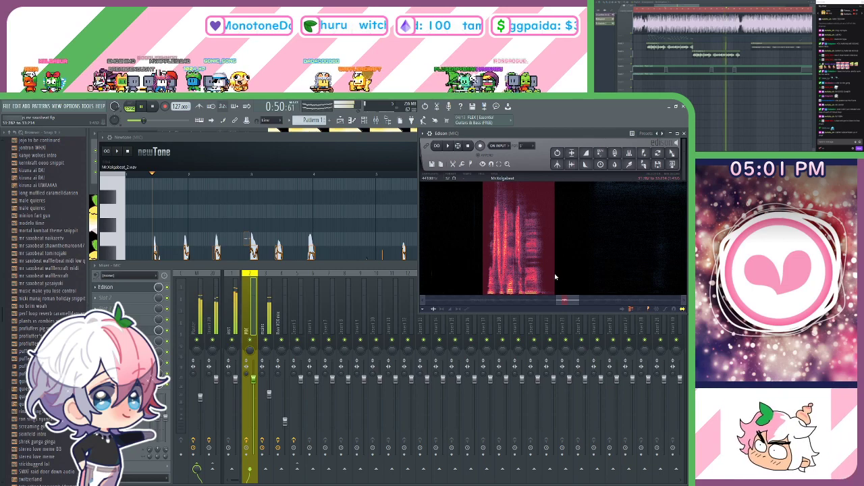
pyautogui.click(666, 164)
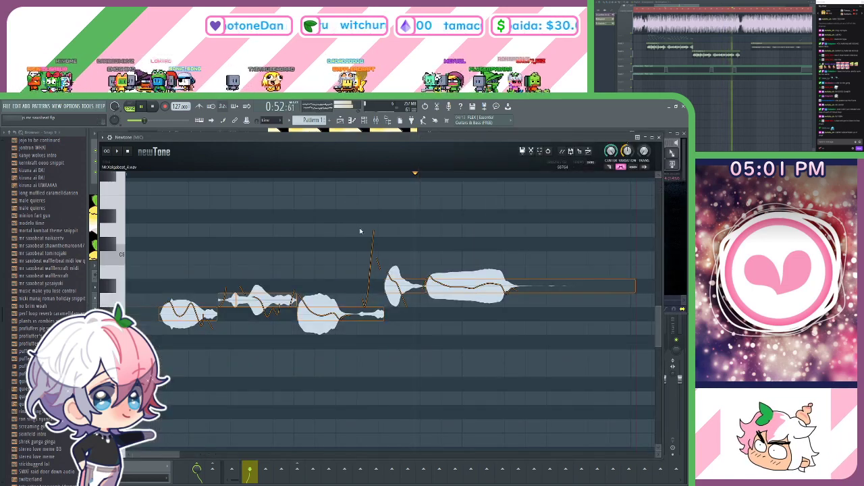
# Merge all detected notes of the new phrase into one continuous note in Newtone and stop the song playback.
pyautogui.moveTo(393, 232); pyautogui.dragTo(394, 225)
pyautogui.press('Delete')
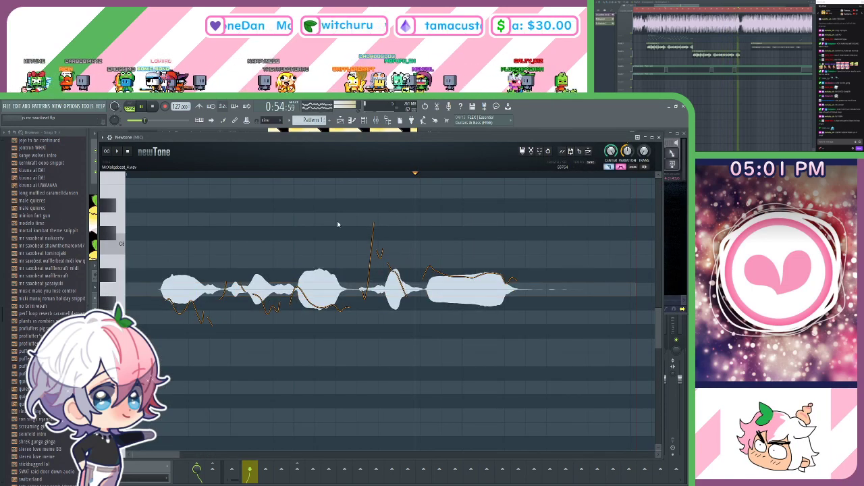
pyautogui.moveTo(338, 224); pyautogui.dragTo(338, 220)
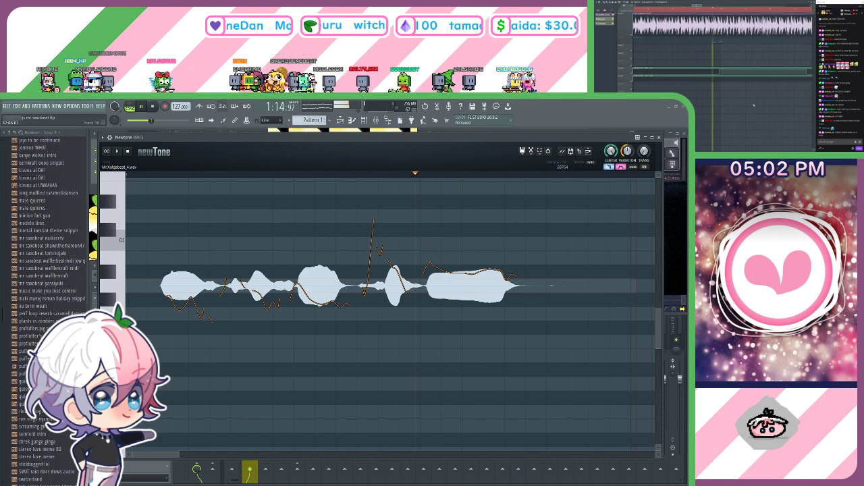
pyautogui.press('space')
pyautogui.moveTo(268, 208); pyautogui.dragTo(408, 229)
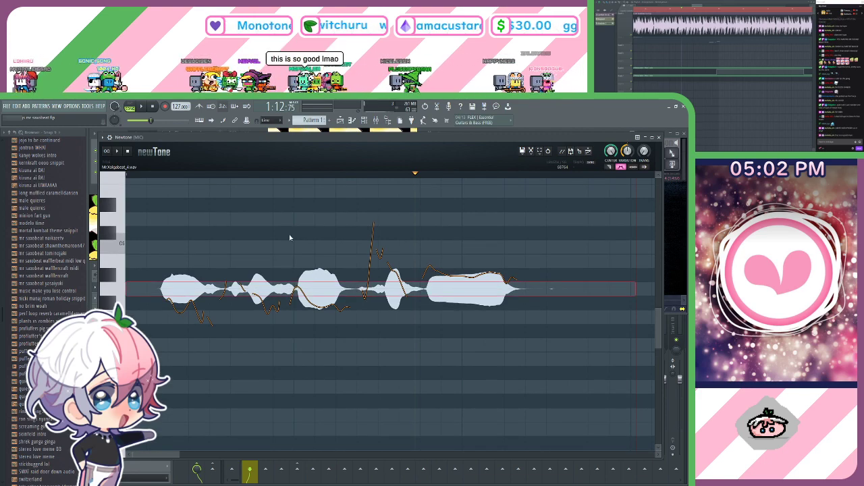
# Play the merged phrase from its beginning and slice it just inside the first syllable.
pyautogui.scroll(1, 144, 176)
pyautogui.click(154, 175)
pyautogui.click(144, 175)
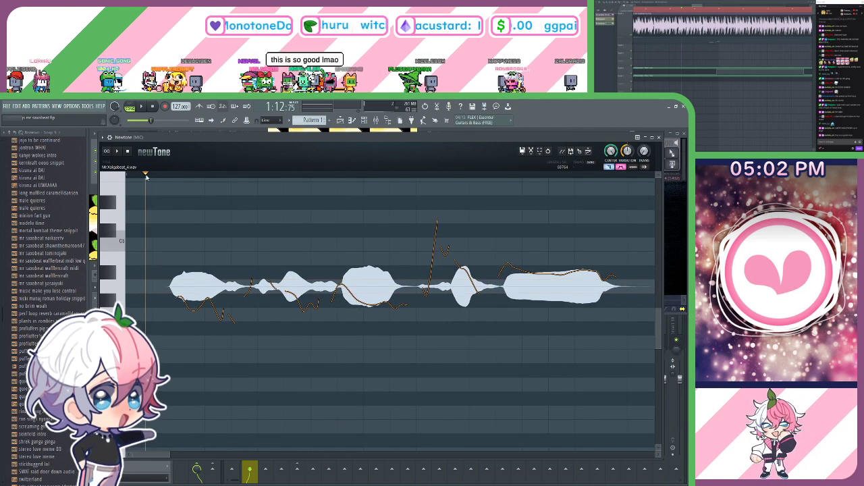
pyautogui.press('space')
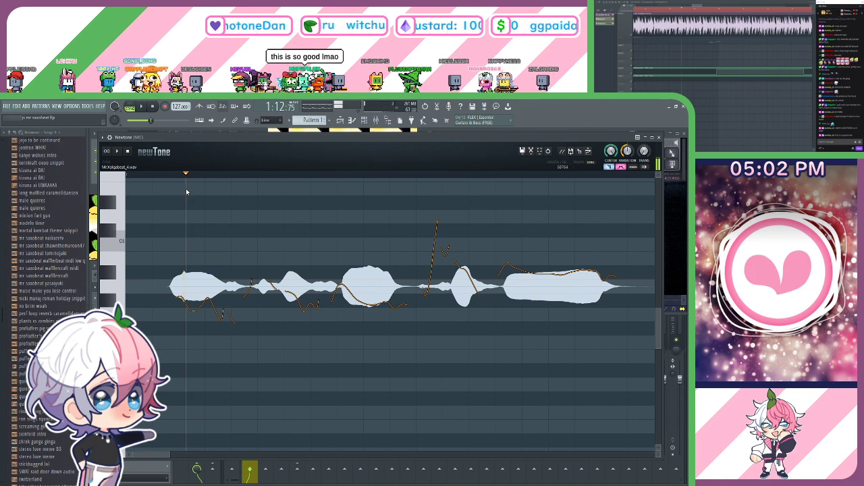
pyautogui.doubleClick(186, 287)
pyautogui.moveTo(207, 206); pyautogui.dragTo(186, 192)
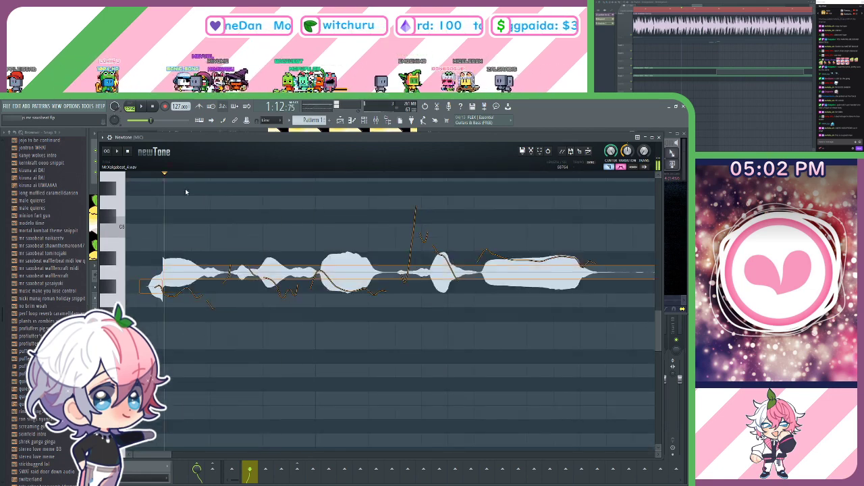
# Slice the merged phrase before each remaining syllable, ending with the cut before the last sustained note.
pyautogui.click(260, 278)
pyautogui.moveTo(335, 224); pyautogui.dragTo(325, 222)
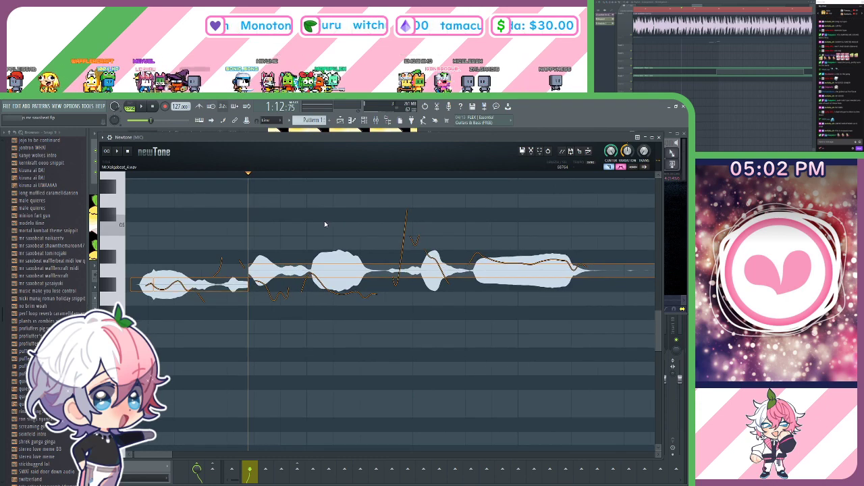
pyautogui.click(314, 272)
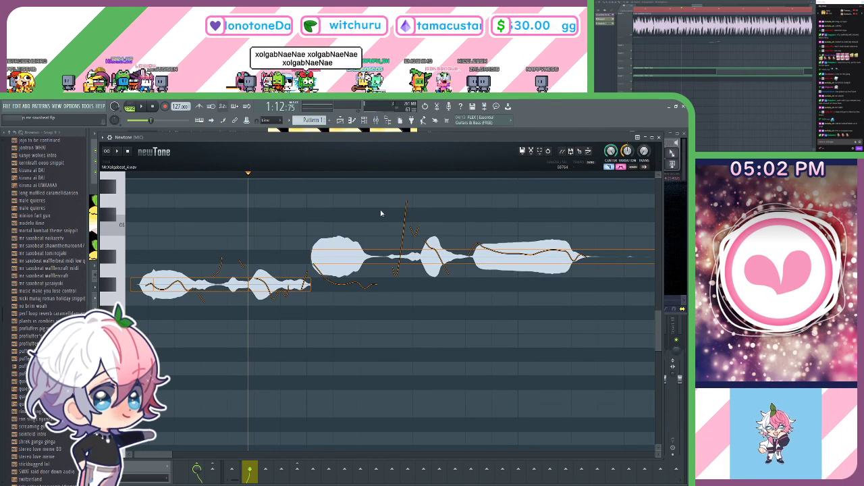
pyautogui.moveTo(442, 214); pyautogui.dragTo(409, 231)
pyautogui.click(378, 264)
pyautogui.press('space')
pyautogui.press('space')
pyautogui.click(386, 275)
pyautogui.press('space')
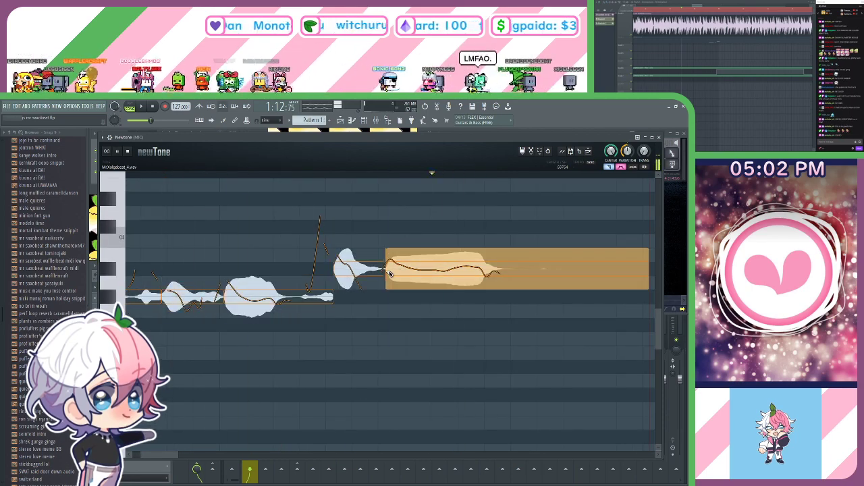
# Slice off and delete the silent tail after the last sustained note, and add a volume fade-out to the note's end.
pyautogui.moveTo(501, 256); pyautogui.dragTo(359, 261)
pyautogui.click(396, 280)
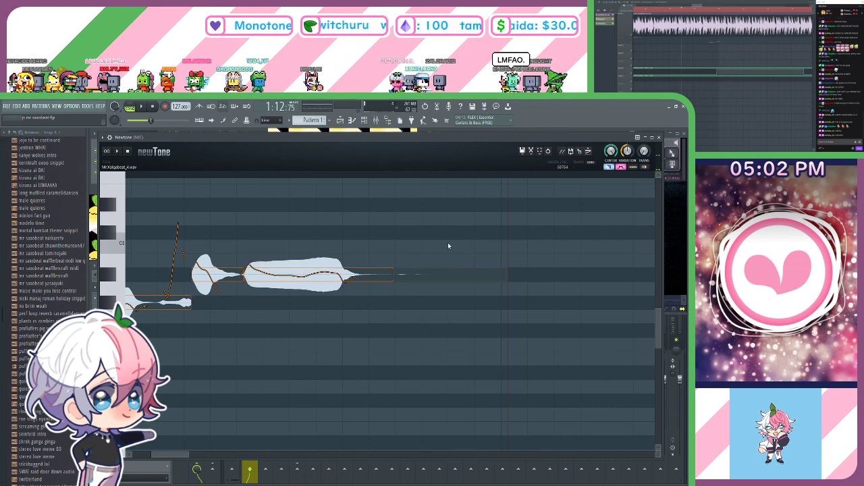
pyautogui.moveTo(449, 244); pyautogui.dragTo(460, 316)
pyautogui.press('Delete')
pyautogui.moveTo(415, 262); pyautogui.dragTo(476, 277)
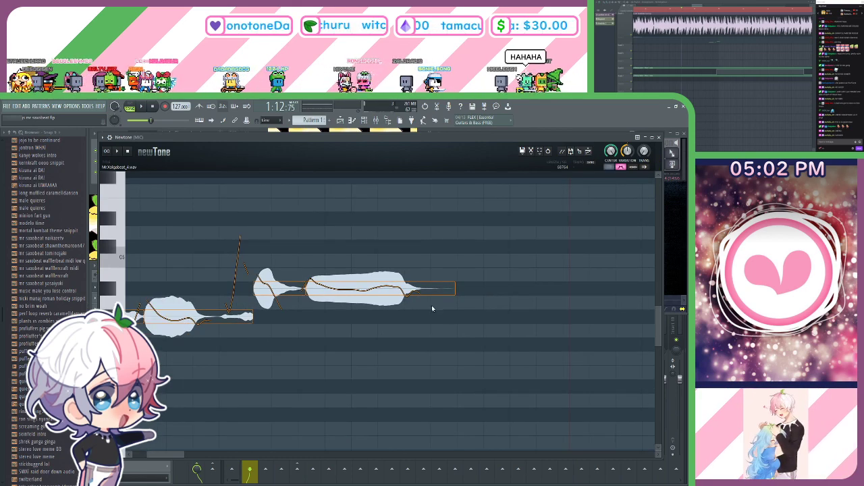
pyautogui.moveTo(453, 280)
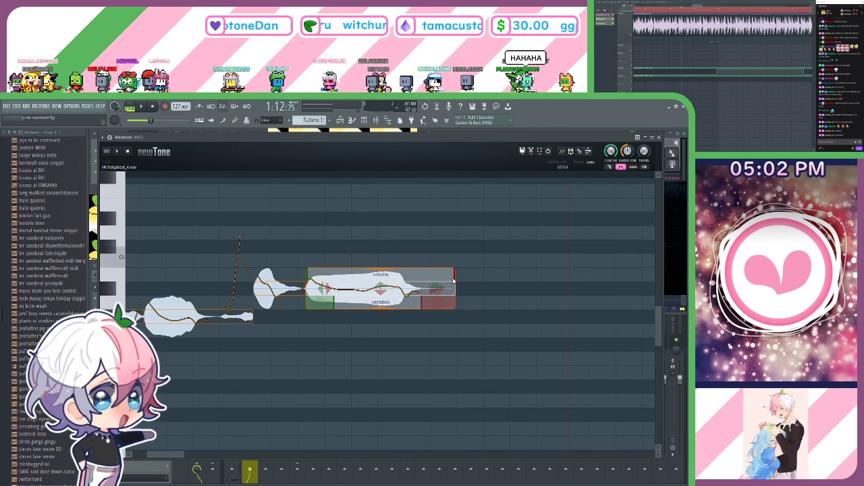
pyautogui.moveTo(435, 277); pyautogui.dragTo(416, 276)
pyautogui.moveTo(287, 246); pyautogui.dragTo(442, 237)
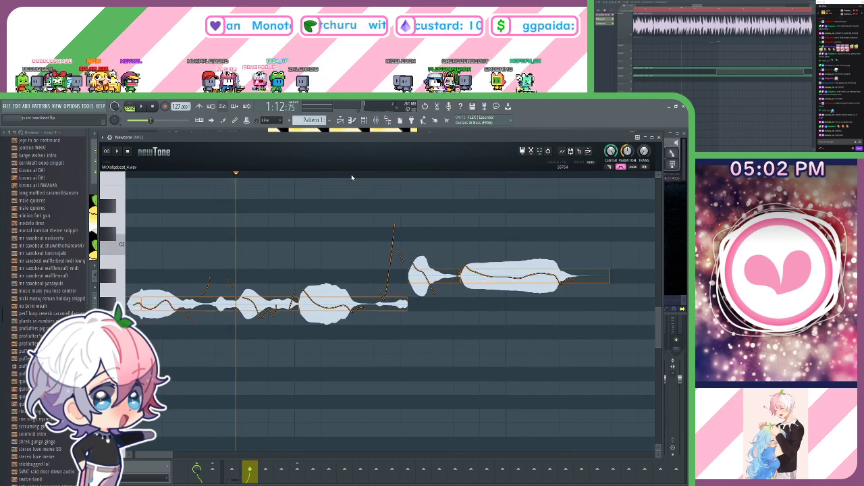
# Select all notes of the phrase and move them later together, leaving a gap before the first syllable.
pyautogui.scroll(-2, 348, 177)
pyautogui.scroll(1, 217, 174)
pyautogui.moveTo(210, 190); pyautogui.dragTo(189, 175)
pyautogui.moveTo(184, 210); pyautogui.dragTo(190, 199)
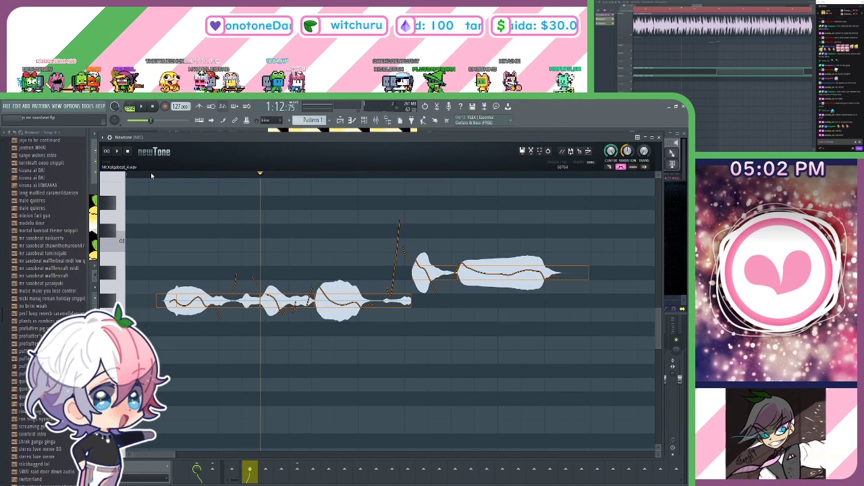
pyautogui.scroll(1, 152, 175)
pyautogui.moveTo(275, 199); pyautogui.dragTo(280, 200)
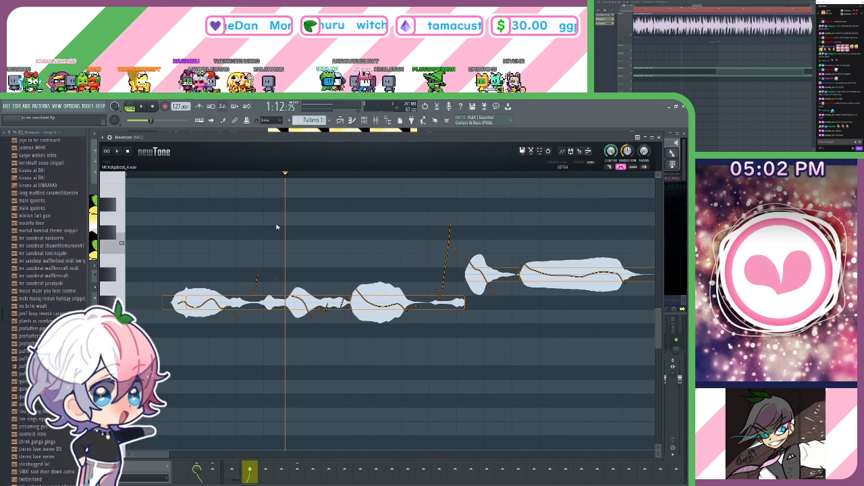
pyautogui.moveTo(250, 223); pyautogui.dragTo(252, 214)
pyautogui.scroll(-1, 162, 179)
pyautogui.moveTo(161, 178); pyautogui.dragTo(286, 208)
pyautogui.scroll(1, 143, 174)
pyautogui.hotkey('ctrl', 'a')
pyautogui.moveTo(192, 294); pyautogui.dragTo(325, 293)
pyautogui.scroll(5, 305, 178)
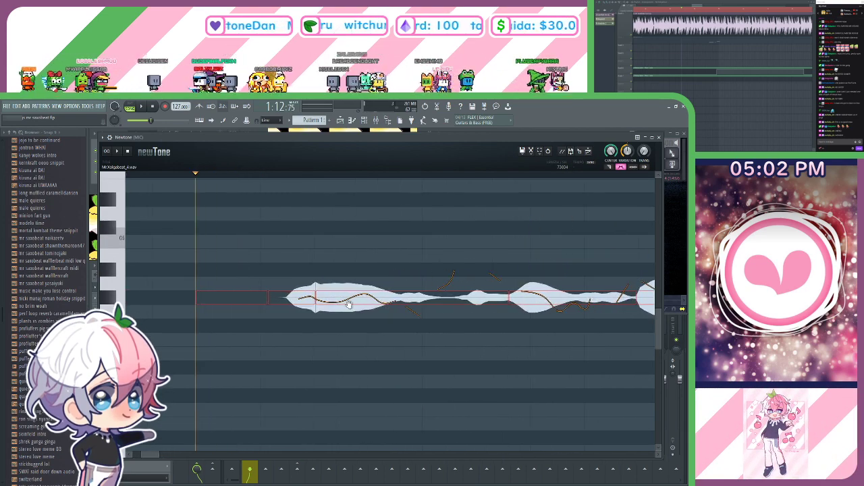
pyautogui.scroll(-4, 309, 178)
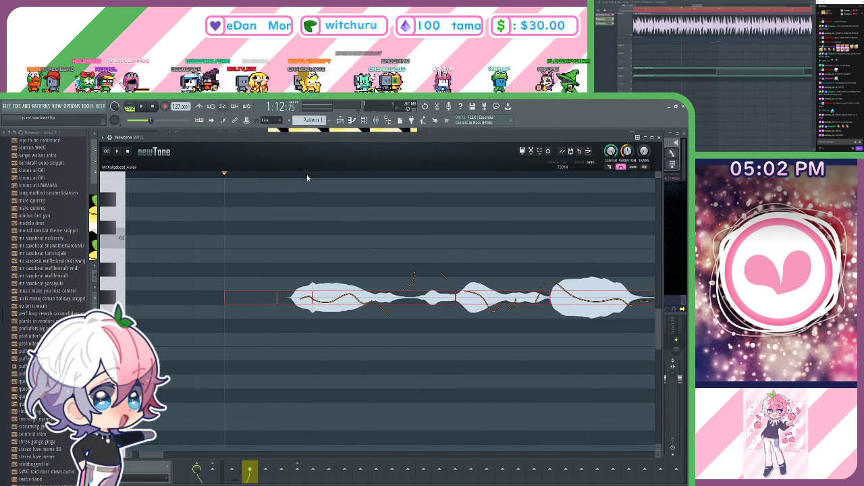
# Play the moved phrase in Newtone from just before its first syllable to check its timing.
pyautogui.moveTo(360, 213); pyautogui.dragTo(261, 220)
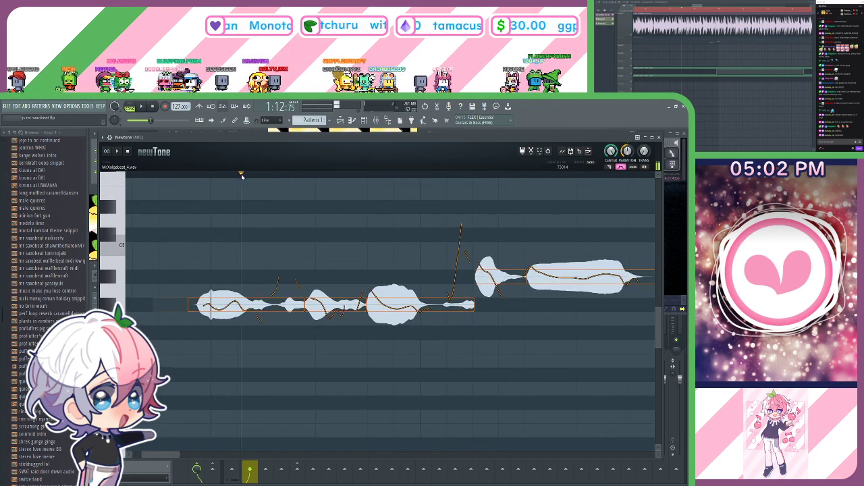
pyautogui.moveTo(242, 177); pyautogui.dragTo(197, 176)
pyautogui.moveTo(332, 235); pyautogui.dragTo(295, 216)
pyautogui.press('space')
pyautogui.scroll(-1, 297, 211)
pyautogui.press('space')
# Open the melody pattern in the piano roll as a reference and shift the whole Newtone phrase earlier.
pyautogui.doubleClick(714, 43)
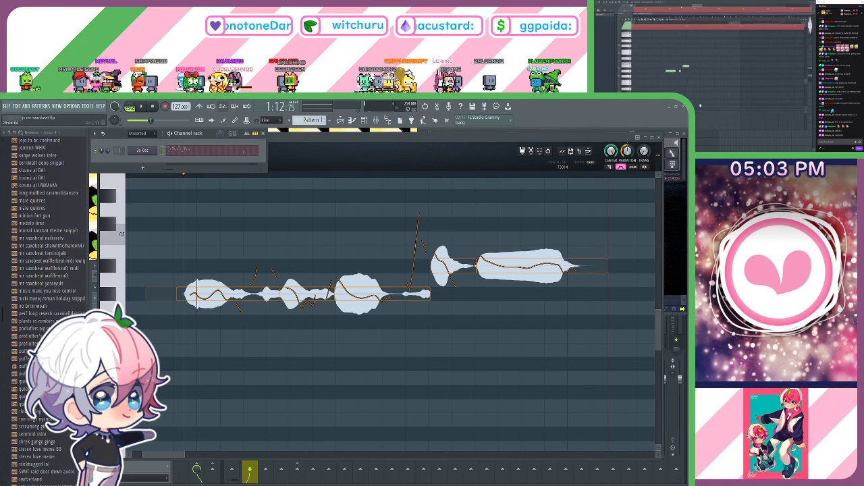
pyautogui.moveTo(283, 184); pyautogui.dragTo(360, 211)
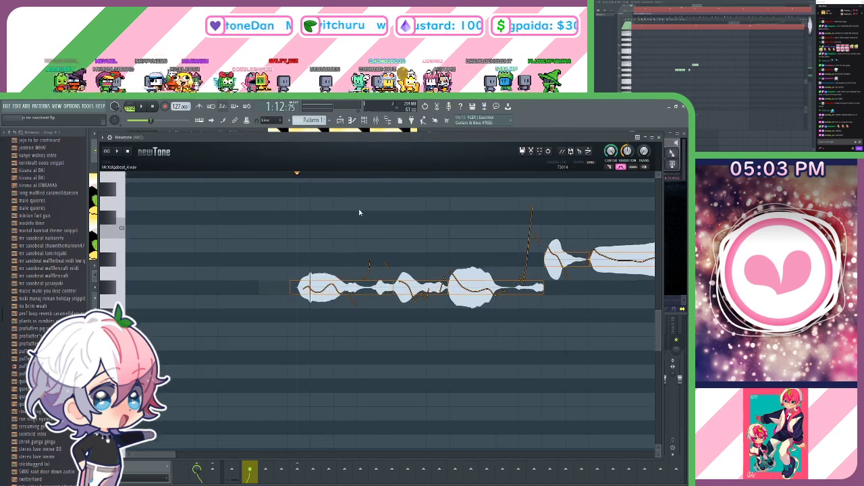
pyautogui.scroll(-1, 319, 181)
pyautogui.hotkey('ctrl', 'a')
pyautogui.moveTo(318, 181); pyautogui.dragTo(320, 187)
pyautogui.moveTo(295, 297); pyautogui.dragTo(215, 297)
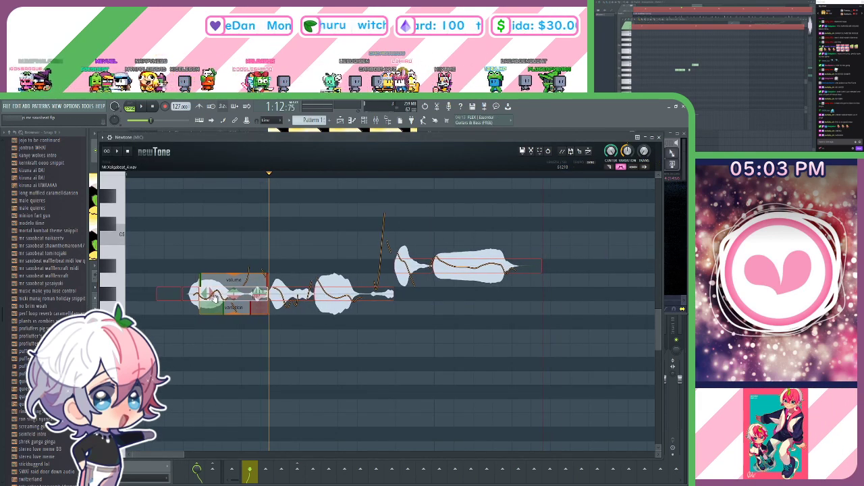
pyautogui.scroll(3, 216, 297)
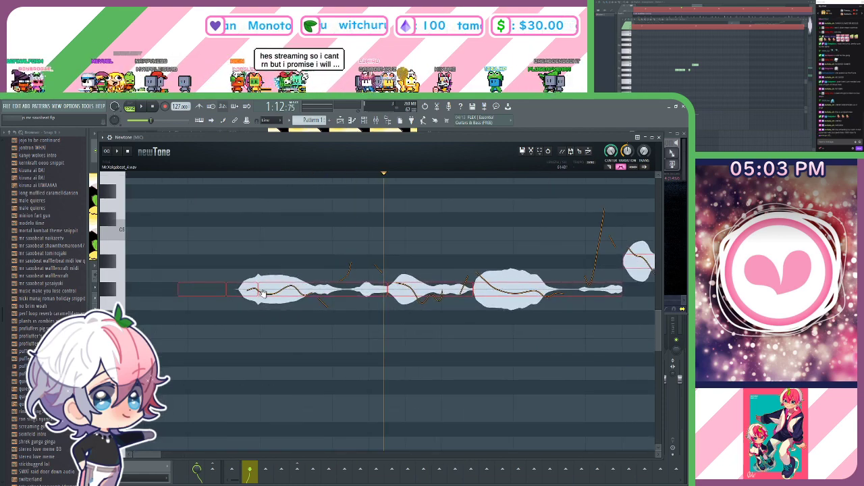
pyautogui.scroll(-3, 252, 178)
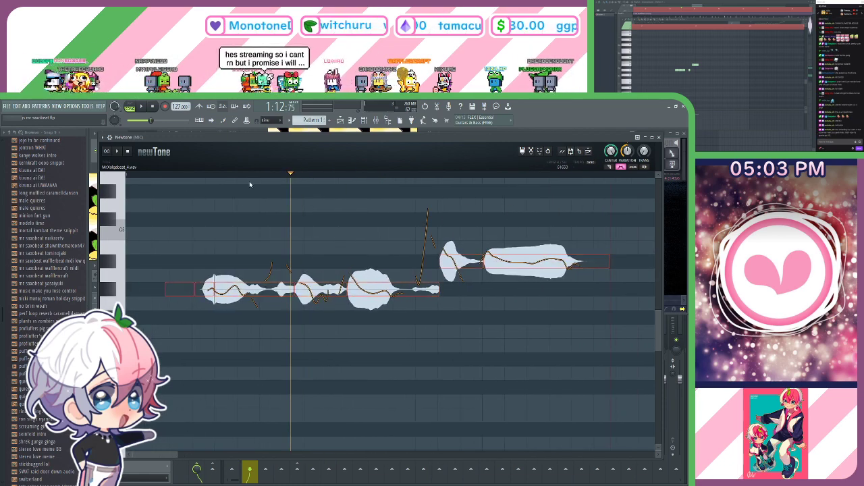
# Shorten the first and second words of the phrase so the notes after them start earlier.
pyautogui.moveTo(273, 289); pyautogui.dragTo(256, 290)
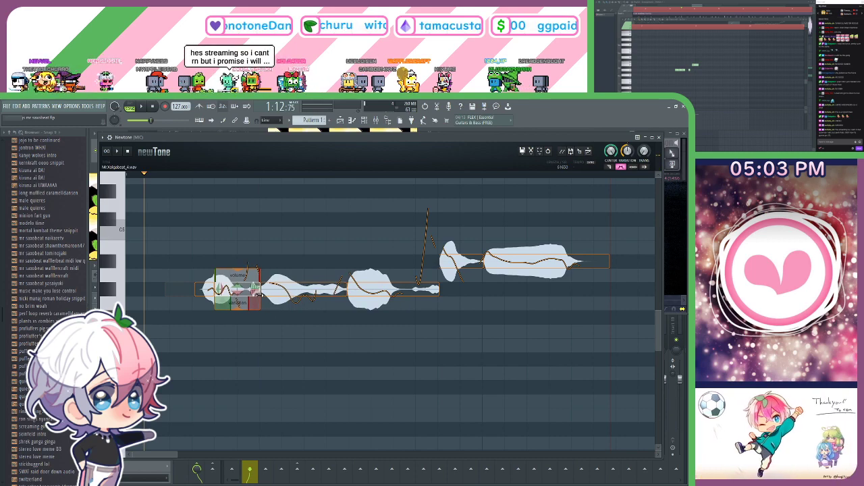
pyautogui.moveTo(343, 291); pyautogui.dragTo(303, 292)
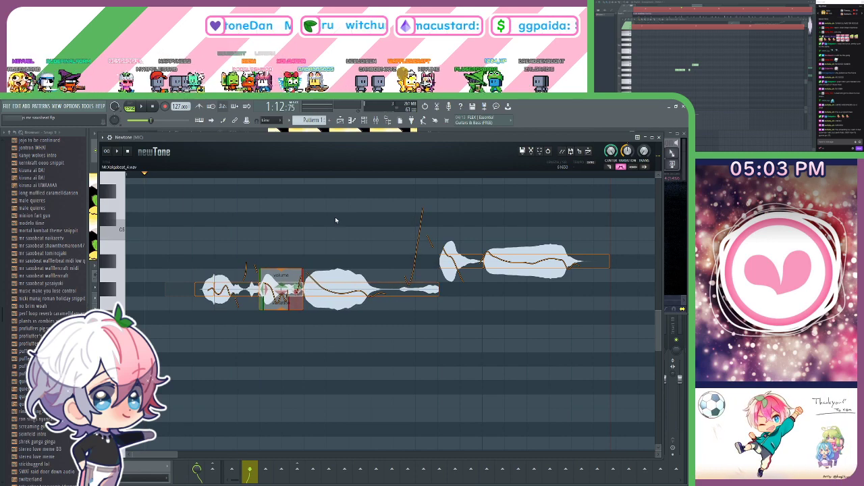
pyautogui.press('space')
# Move the starts of the last two upper notes earlier, closing up the phrase's ending, and play it back.
pyautogui.moveTo(454, 265); pyautogui.dragTo(348, 268)
pyautogui.press('space')
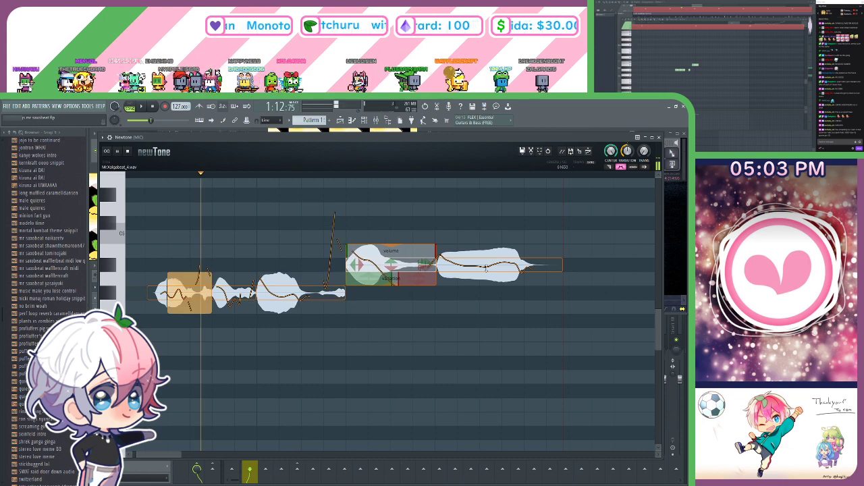
pyautogui.moveTo(454, 271); pyautogui.dragTo(409, 273)
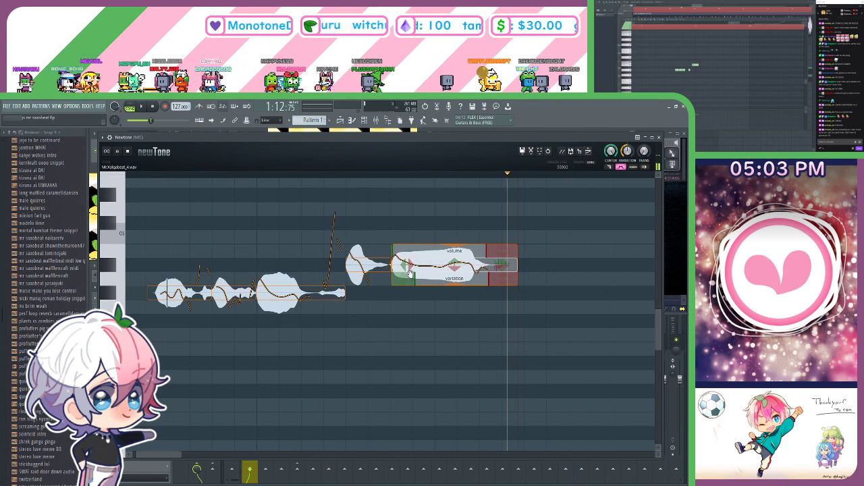
pyautogui.moveTo(208, 194); pyautogui.dragTo(256, 184)
pyautogui.press('space')
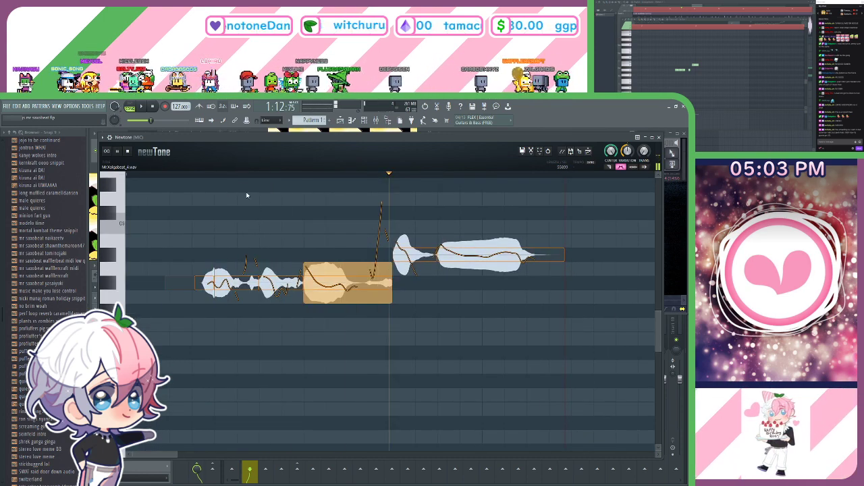
# Lower the short note before the long final one by two semitones to G#4 and play the phrase back.
pyautogui.moveTo(401, 257); pyautogui.dragTo(402, 276)
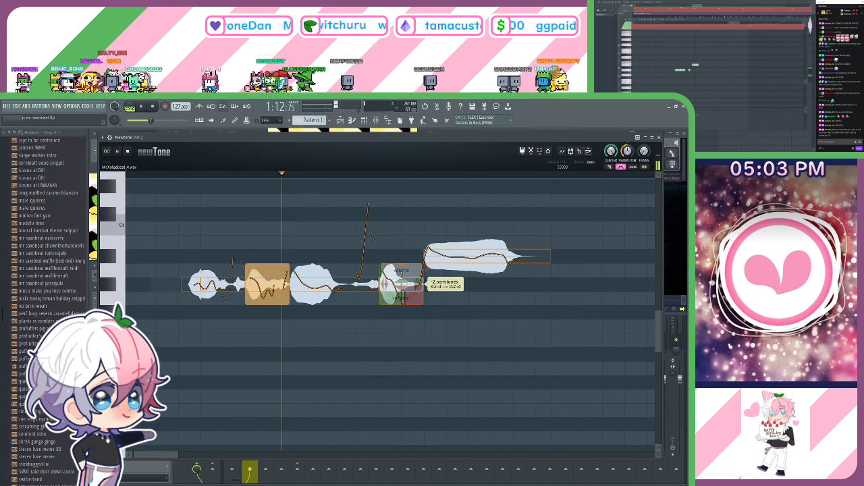
pyautogui.moveTo(413, 333); pyautogui.dragTo(252, 289)
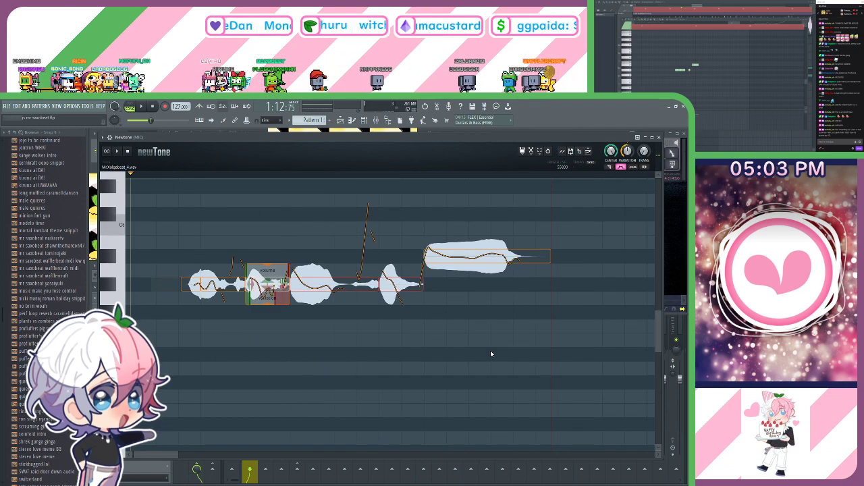
pyautogui.moveTo(498, 353); pyautogui.dragTo(196, 210)
pyautogui.press('space')
# Raise the phrase's notes one semitone, bringing the lower ones to A4, and check them in playback.
pyautogui.hotkey('shift', 'Up')
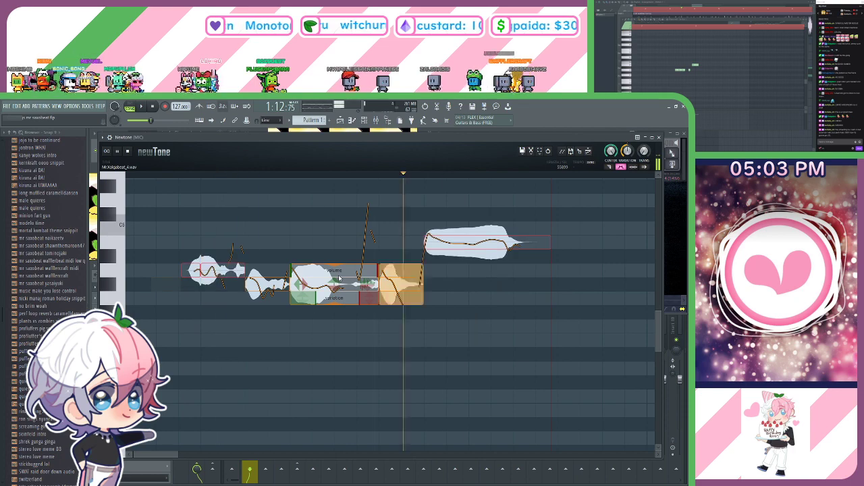
pyautogui.moveTo(333, 288); pyautogui.dragTo(334, 274)
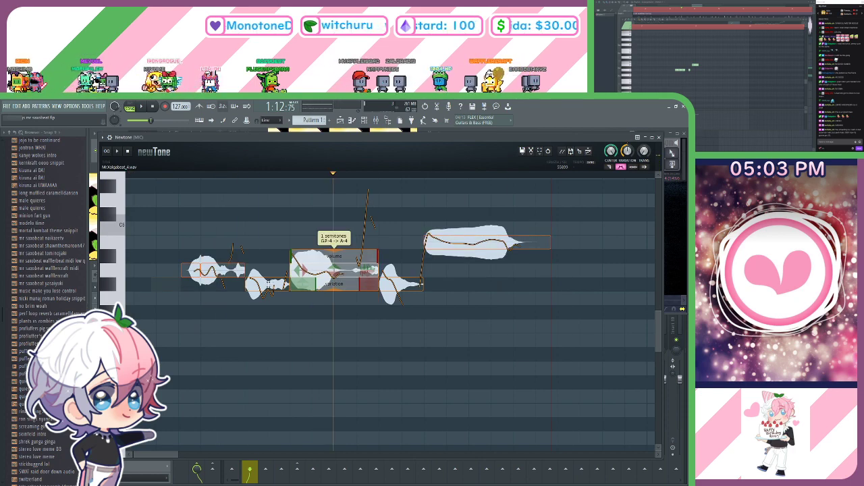
pyautogui.moveTo(268, 287); pyautogui.dragTo(268, 271)
pyautogui.press('space')
pyautogui.moveTo(407, 284); pyautogui.dragTo(407, 271)
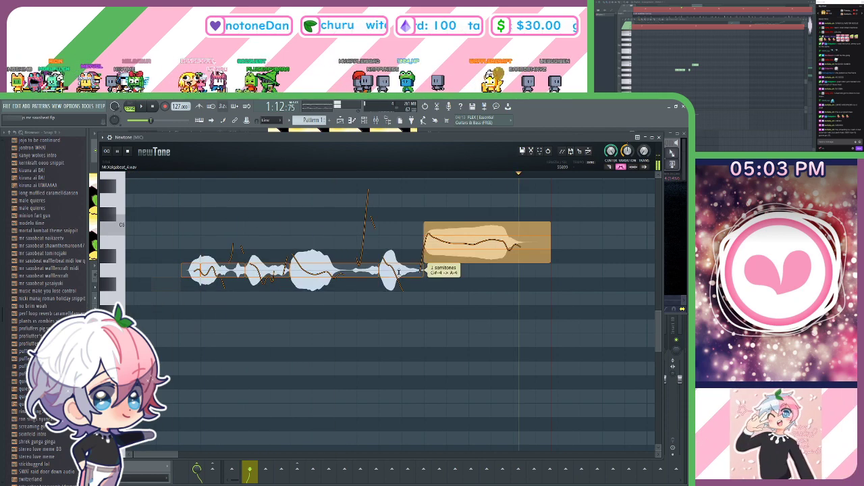
pyautogui.press('space')
# Play the phrase from its start and slice the weak section between the first and second words into a separate note.
pyautogui.click(160, 174)
pyautogui.press('space')
pyautogui.press('space')
pyautogui.scroll(1, 162, 178)
pyautogui.moveTo(253, 251); pyautogui.dragTo(266, 253)
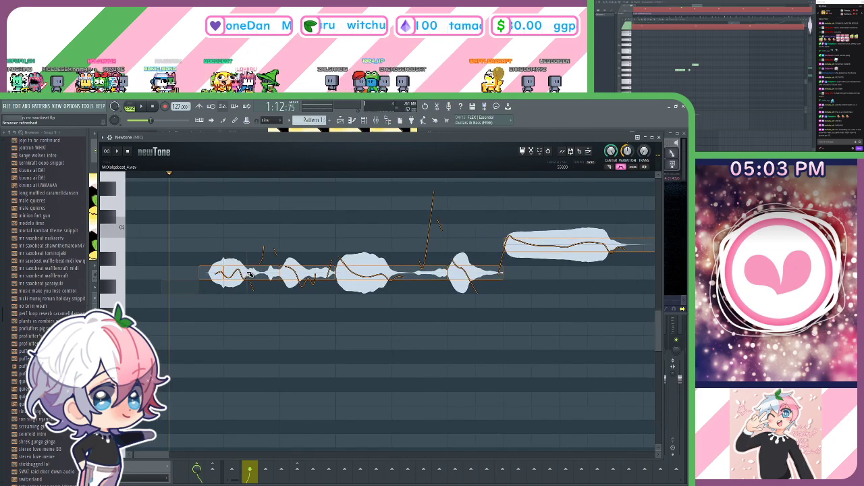
pyautogui.press('space')
pyautogui.press('space')
pyautogui.press('space')
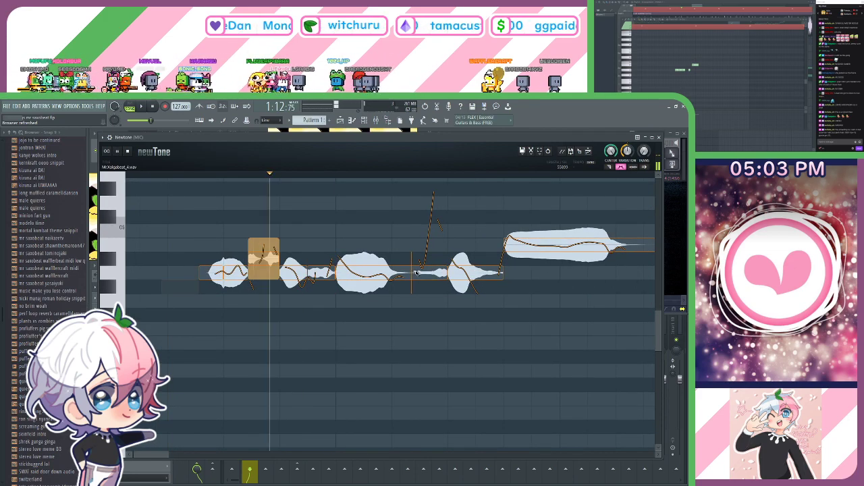
# Slice the noisy tail off the third word and the tail off the short note before the final one, checking playback.
pyautogui.doubleClick(412, 273)
pyautogui.press('space')
pyautogui.doubleClick(482, 272)
pyautogui.press('space')
pyautogui.moveTo(567, 297); pyautogui.dragTo(503, 308)
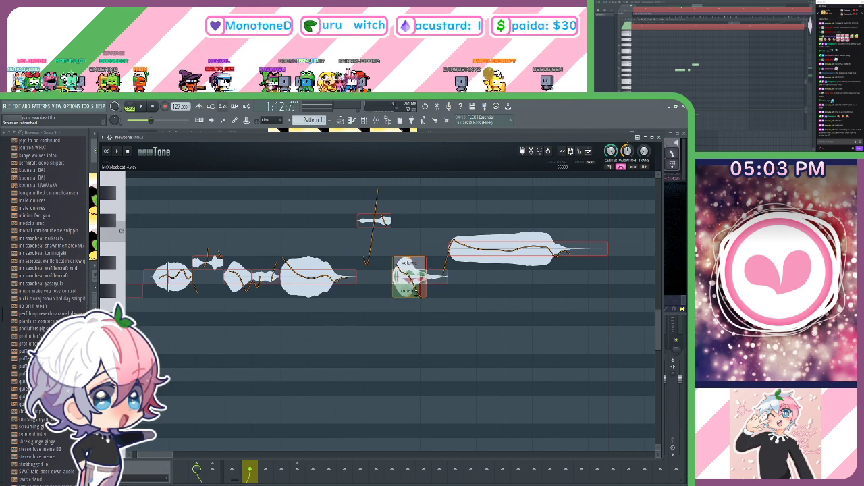
pyautogui.press('space')
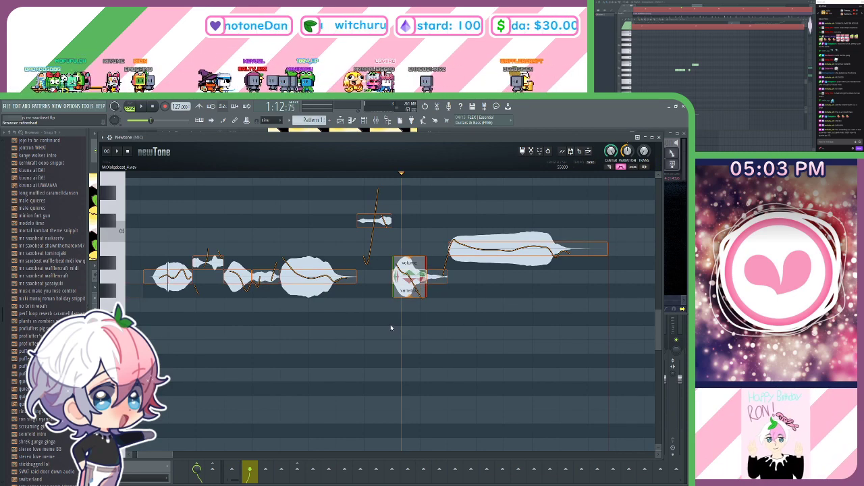
# Reduce the pitch variation of the sung notes before the long final one, flattening their curves.
pyautogui.moveTo(145, 295); pyautogui.dragTo(214, 292)
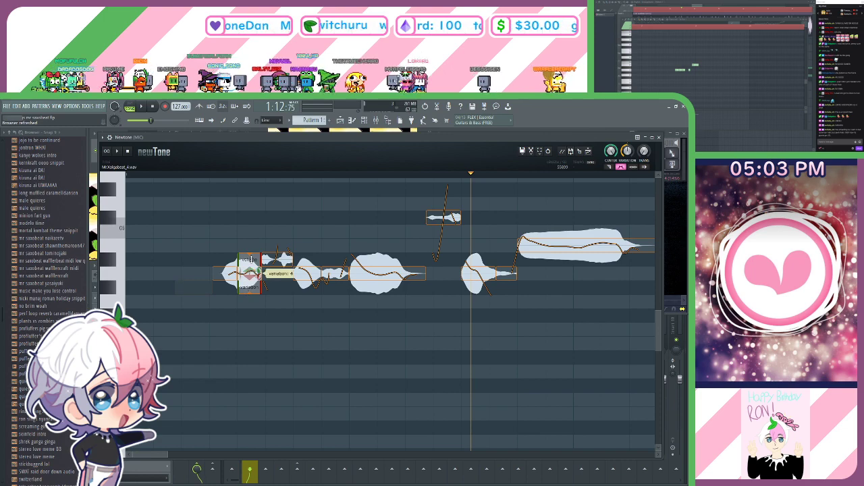
pyautogui.click(154, 175)
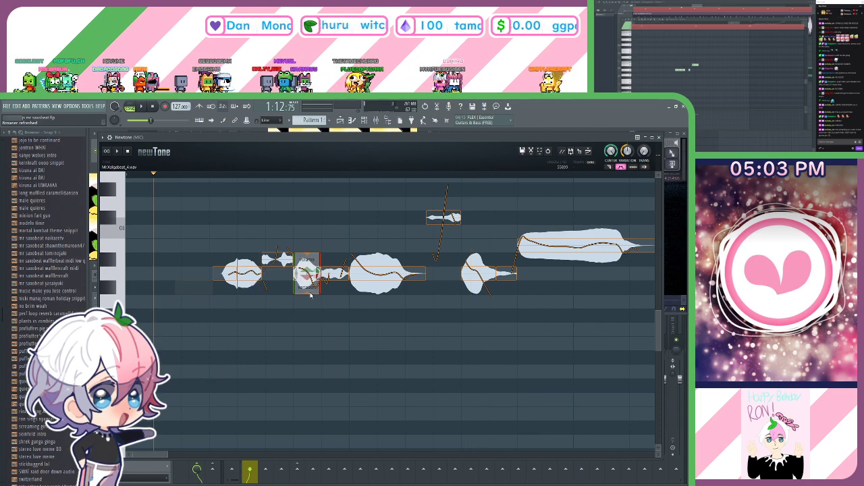
pyautogui.press('space')
pyautogui.press('space')
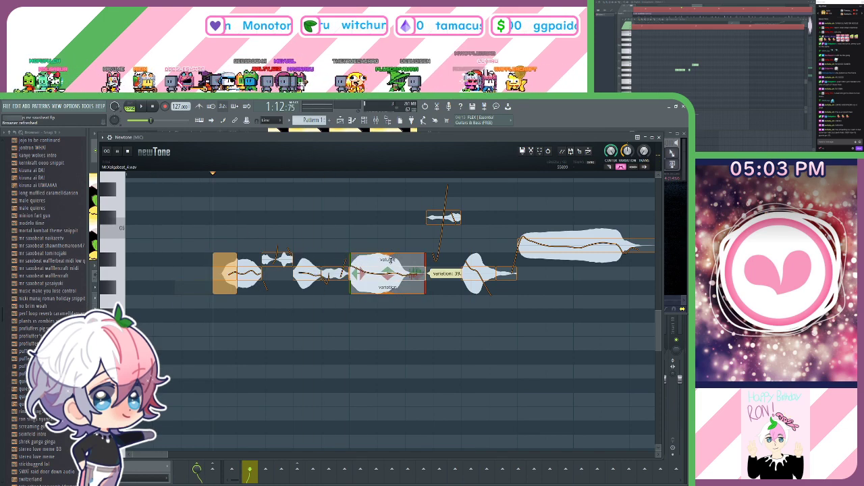
pyautogui.moveTo(506, 312); pyautogui.dragTo(405, 327)
pyautogui.press('space')
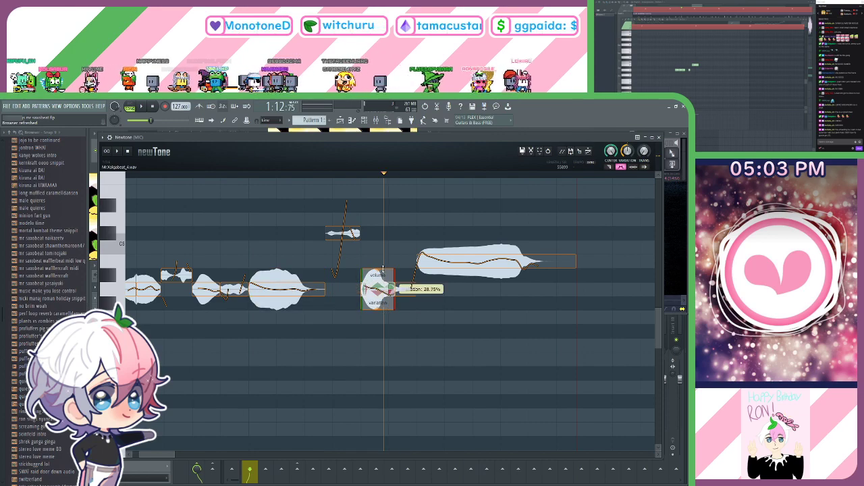
# Reduce the long final note's pitch variation to about 35% and play the phrase back.
pyautogui.click(489, 247)
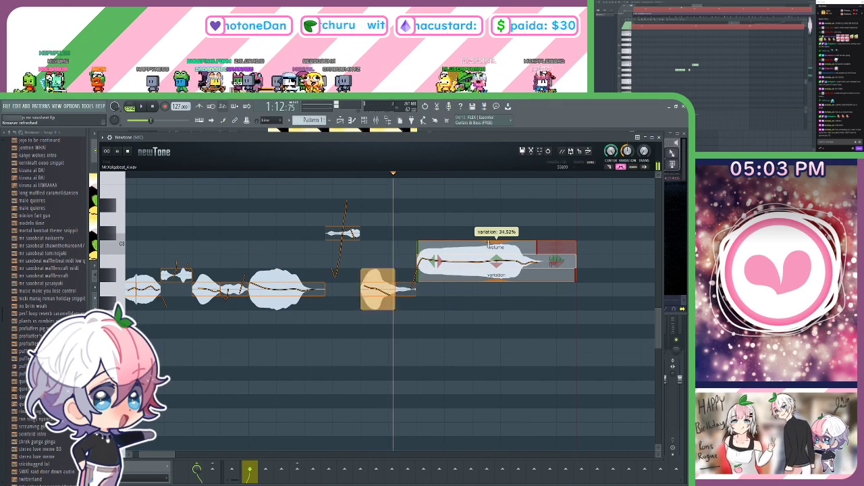
pyautogui.scroll(-1, 436, 179)
pyautogui.press('space')
pyautogui.press('space')
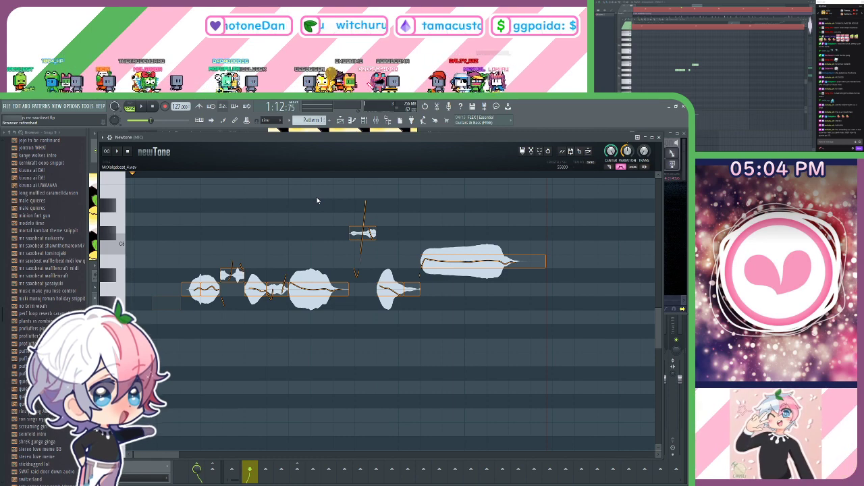
# Play the corrected phrase through once more and send it from Newtone into the playlist as a clip under the instrumental.
pyautogui.scroll(-2, 285, 174)
pyautogui.moveTo(328, 203); pyautogui.dragTo(287, 212)
pyautogui.scroll(-1, 278, 176)
pyautogui.keyDown('ctrl'); pyautogui.scroll(-2, 231, 200); pyautogui.keyUp('ctrl')
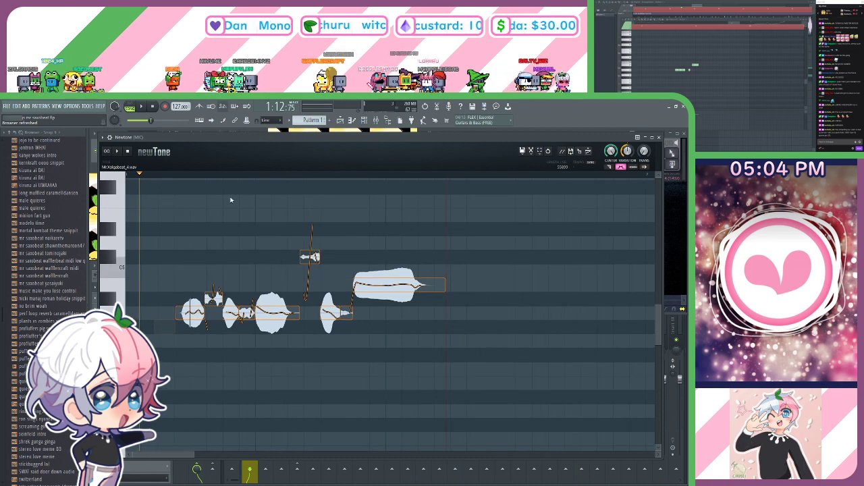
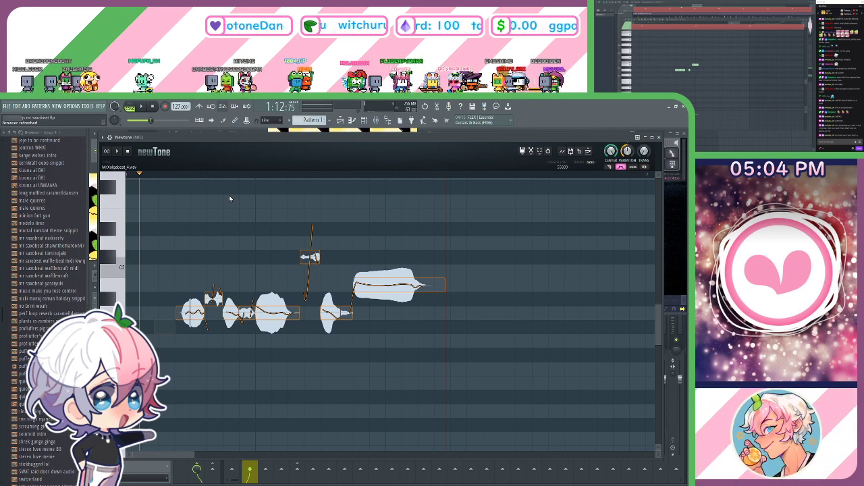
pyautogui.click(194, 175)
pyautogui.click(415, 225)
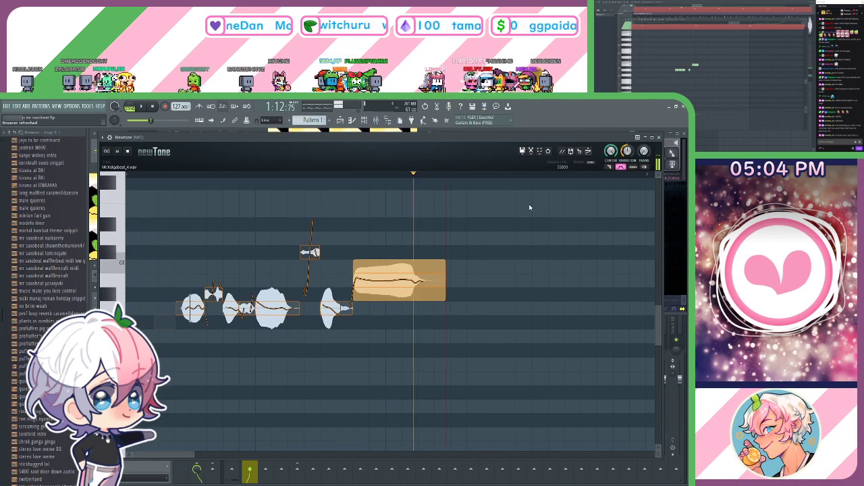
pyautogui.moveTo(593, 137); pyautogui.dragTo(595, 144)
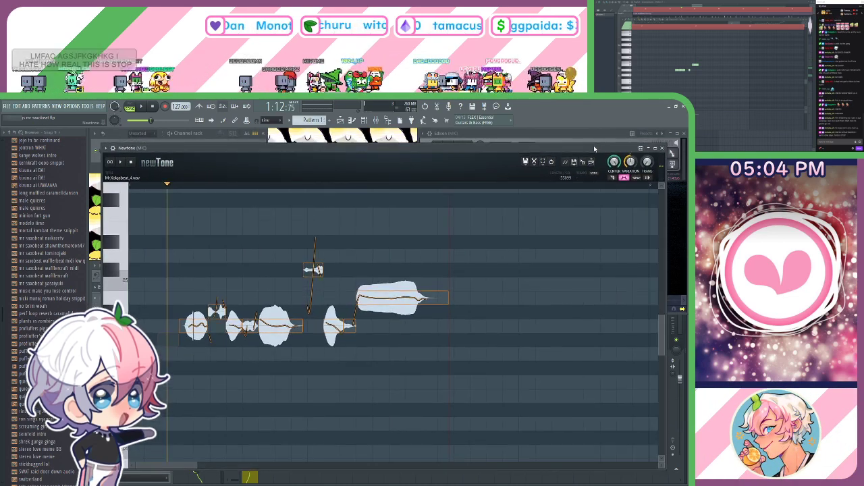
pyautogui.click(655, 148)
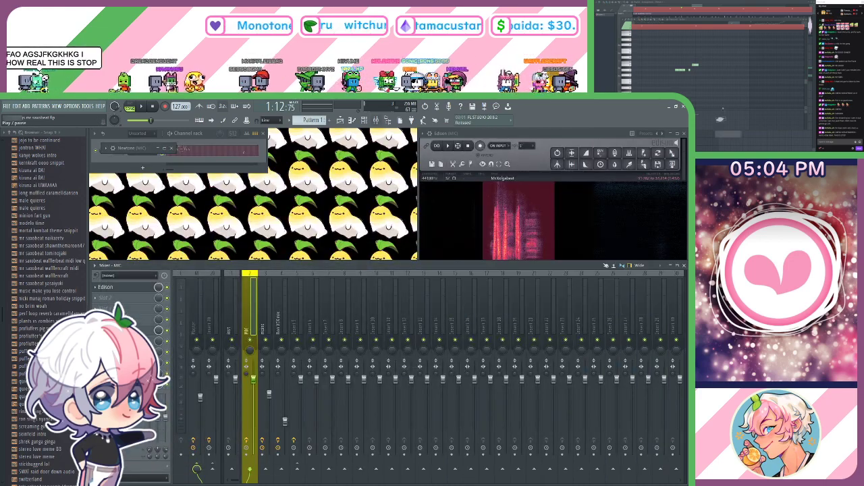
pyautogui.moveTo(591, 162); pyautogui.dragTo(717, 55)
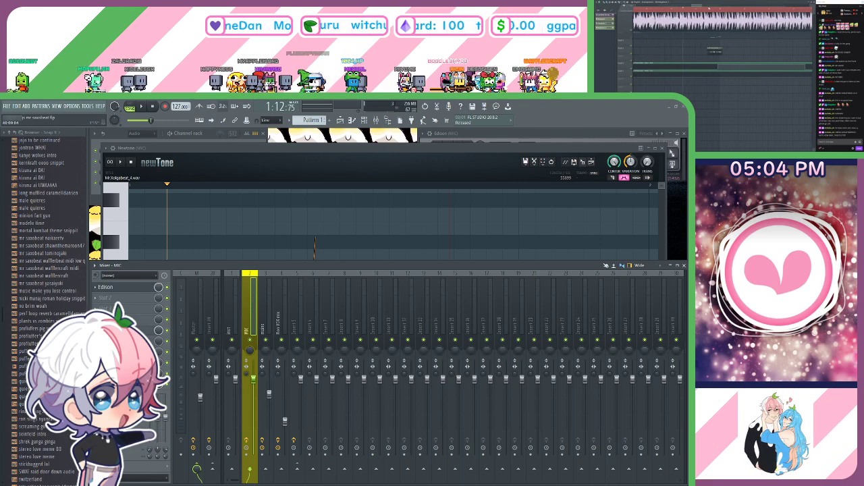
# Set the new vocal clip's declicking mode to Generic (bleeding) and route it to mixer track 3.
pyautogui.doubleClick(723, 53)
pyautogui.click(257, 297)
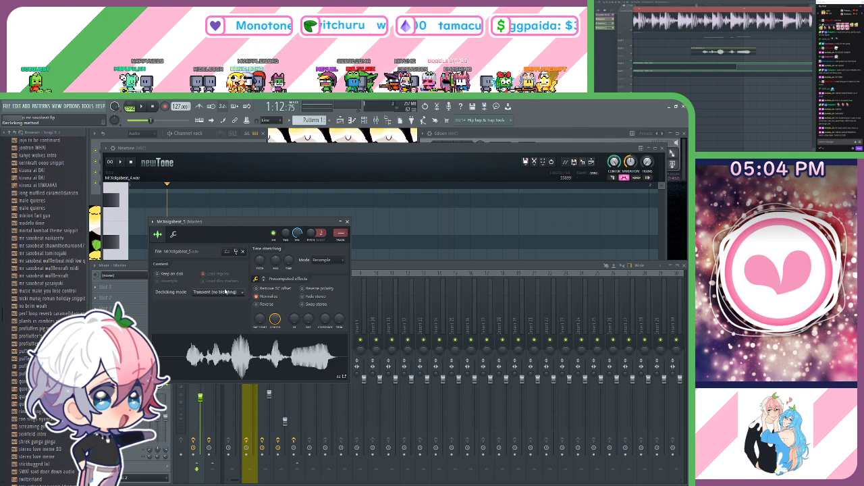
pyautogui.click(226, 321)
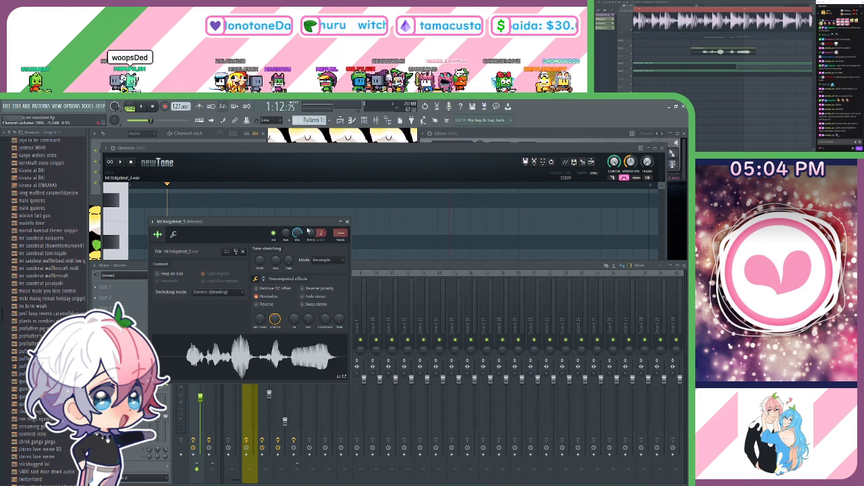
pyautogui.doubleClick(321, 233)
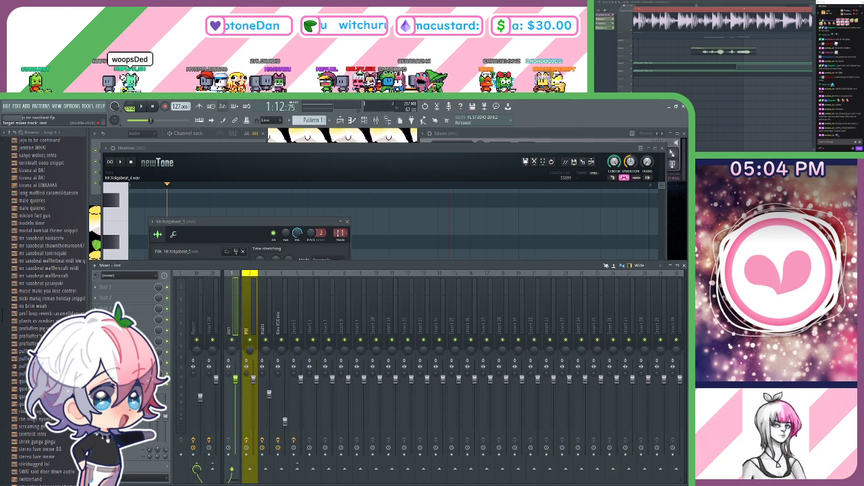
pyautogui.moveTo(341, 233); pyautogui.dragTo(341, 226)
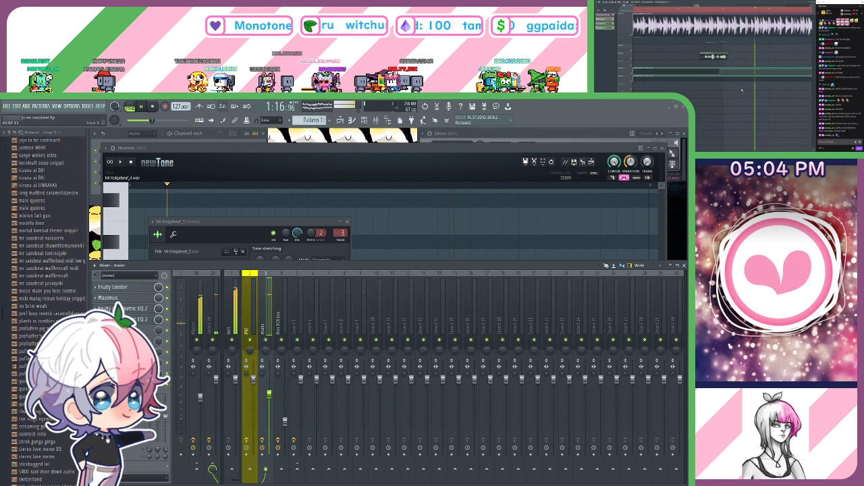
# Try routing the clip to the Ron VOX mix track during playback, return it to track 3 and stop.
pyautogui.click(289, 470)
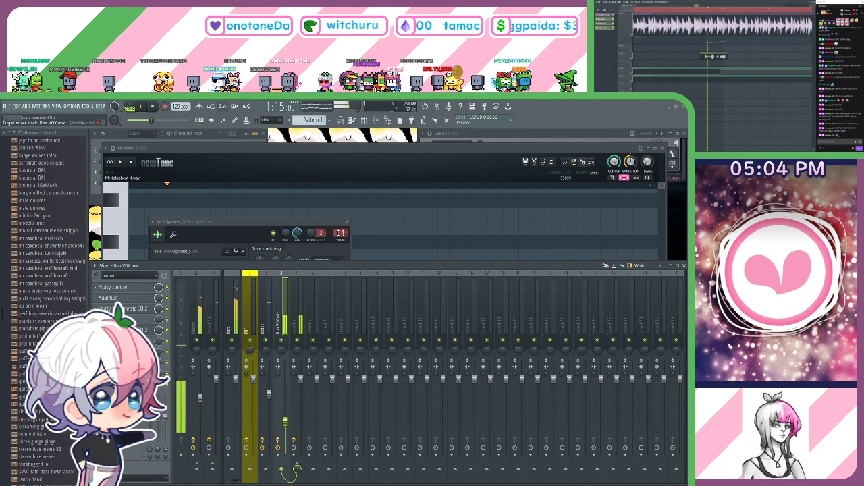
pyautogui.click(265, 471)
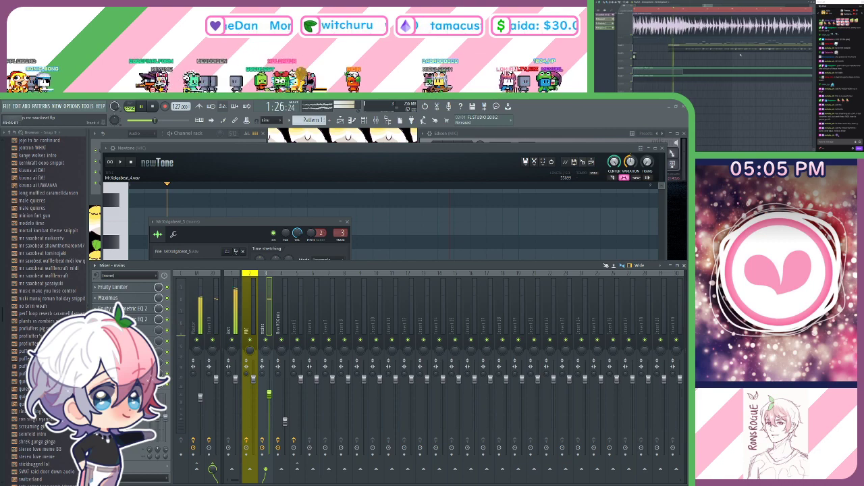
pyautogui.press('space')
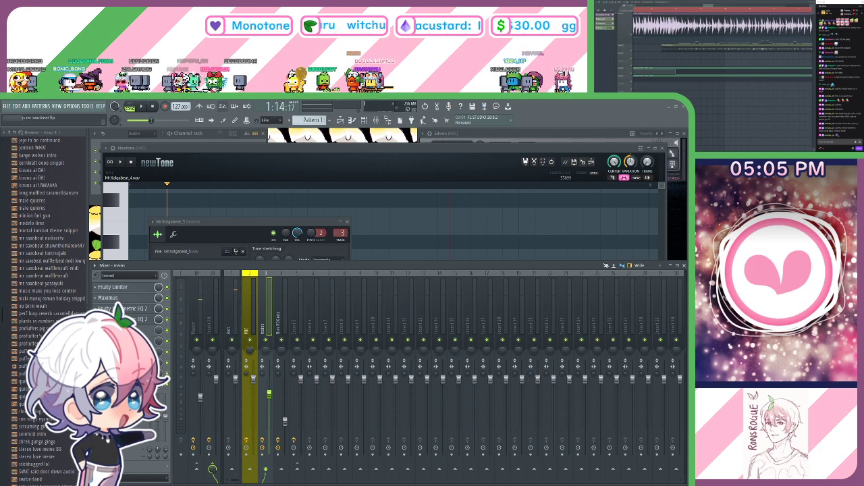
# Select the whole final vocal passage of the Mr.Xolgabeat recording in Edison, starting just before its first sound.
pyautogui.click(574, 134)
pyautogui.scroll(-6, 534, 247)
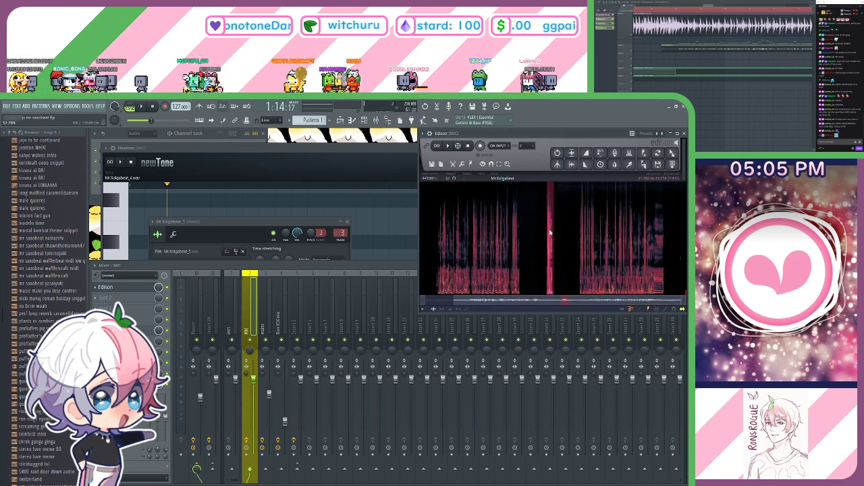
pyautogui.scroll(3, 642, 247)
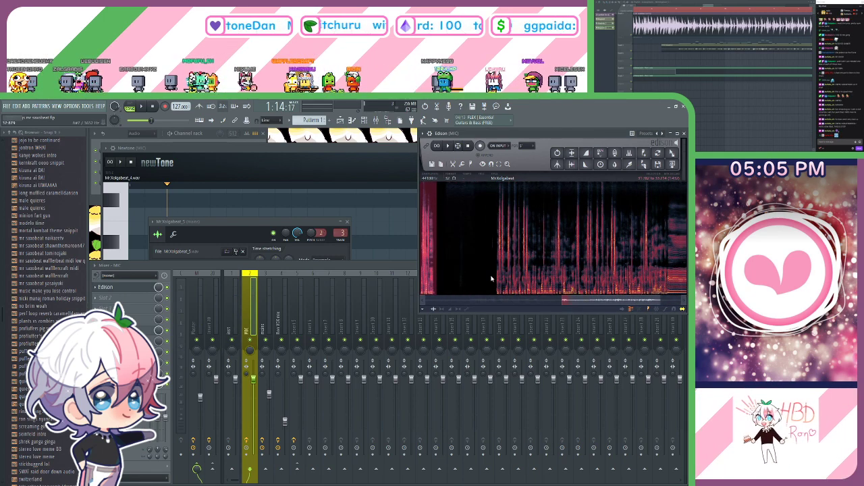
pyautogui.moveTo(495, 281); pyautogui.dragTo(637, 273)
pyautogui.scroll(4, 637, 274)
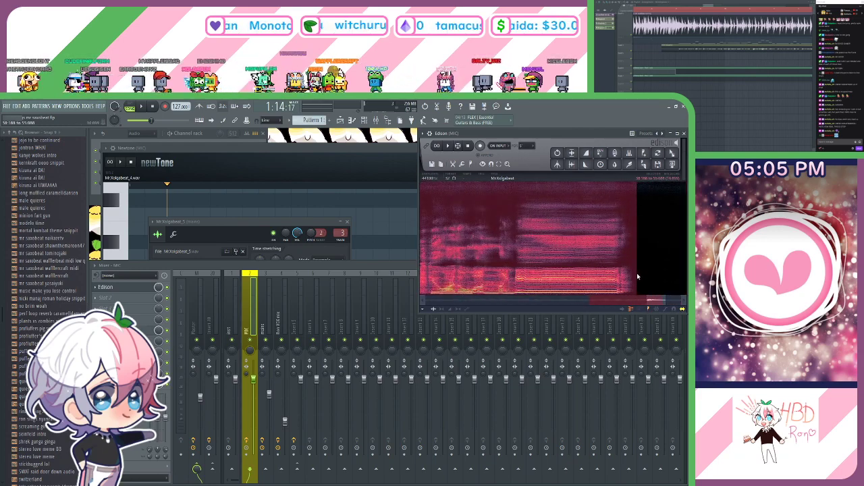
pyautogui.scroll(-5, 637, 273)
pyautogui.scroll(3, 594, 264)
pyautogui.scroll(2, 580, 267)
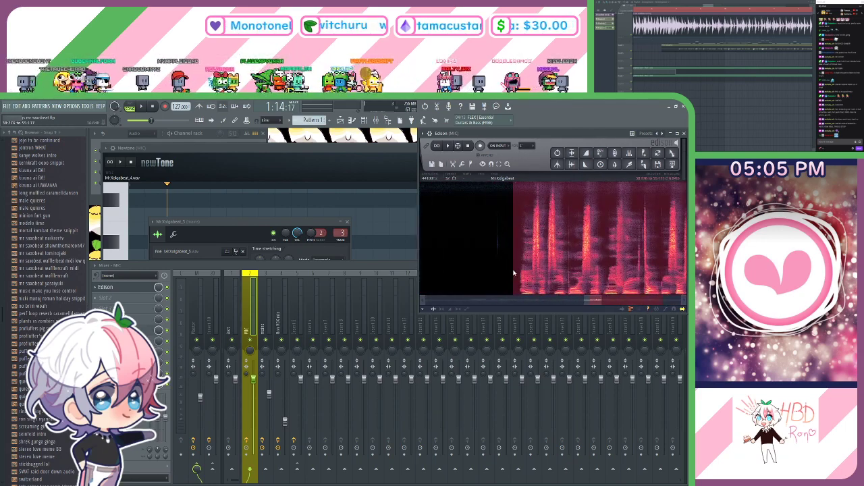
pyautogui.scroll(-3, 515, 274)
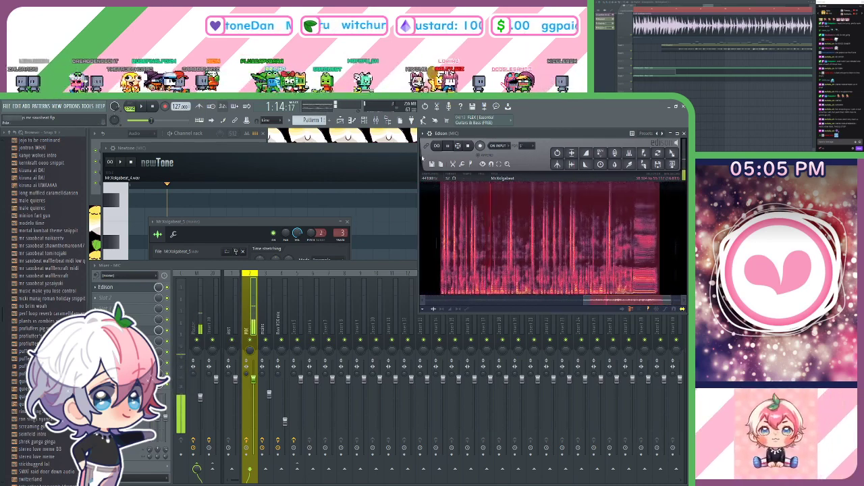
# Bring Newtone forward behind Edison and load the selected vocal passage into it.
pyautogui.click(378, 170)
pyautogui.click(640, 143)
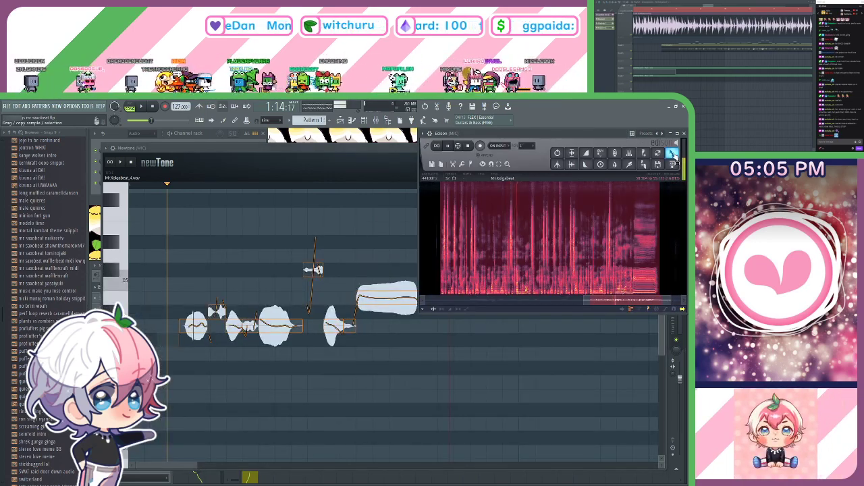
pyautogui.moveTo(673, 154); pyautogui.dragTo(318, 222)
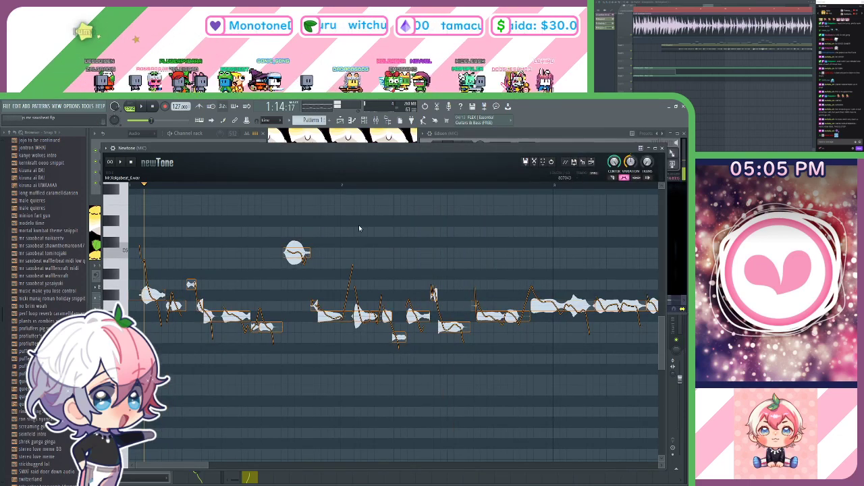
# Merge all detected note segments of the loaded vocal passage into one continuous note by removing their divisions.
pyautogui.moveTo(360, 225); pyautogui.dragTo(399, 222)
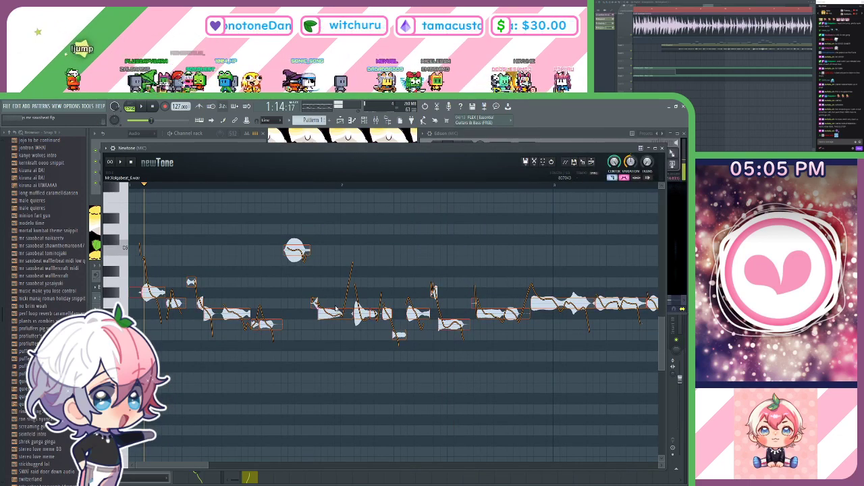
pyautogui.hotkey('ctrl', 'a')
pyautogui.press('Delete')
pyautogui.moveTo(308, 291); pyautogui.dragTo(308, 288)
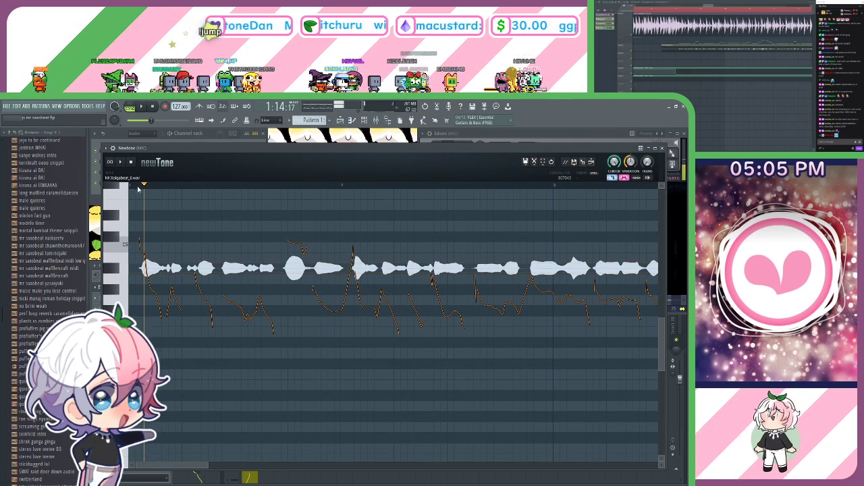
# Slice the merged vocal note at the onset of its first sound and at the starts of the following opening syllables.
pyautogui.scroll(6, 138, 189)
pyautogui.moveTo(198, 222); pyautogui.dragTo(220, 237)
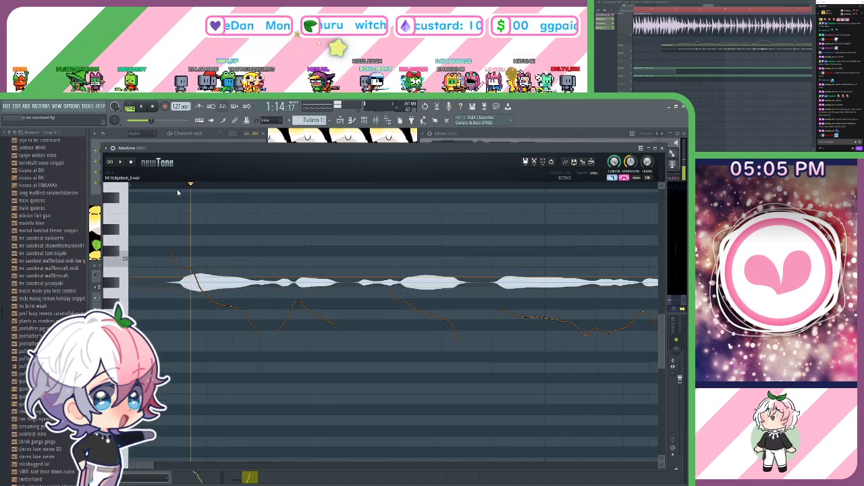
pyautogui.scroll(2, 182, 194)
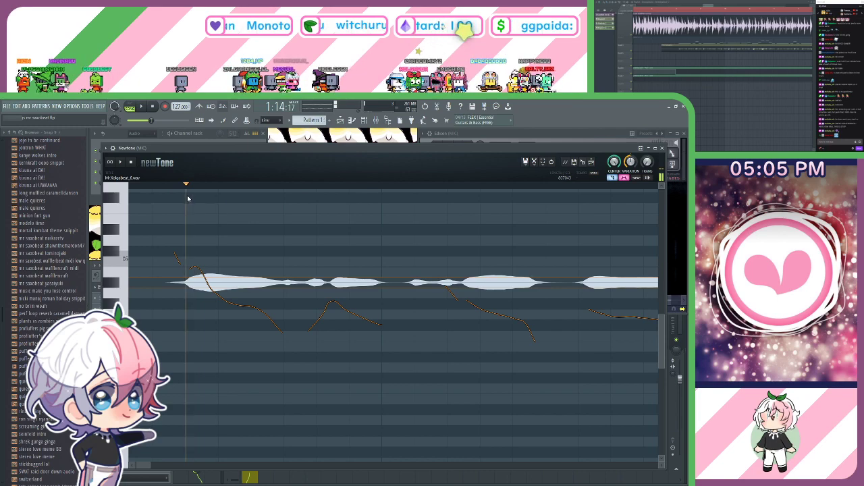
pyautogui.rightClick(187, 237)
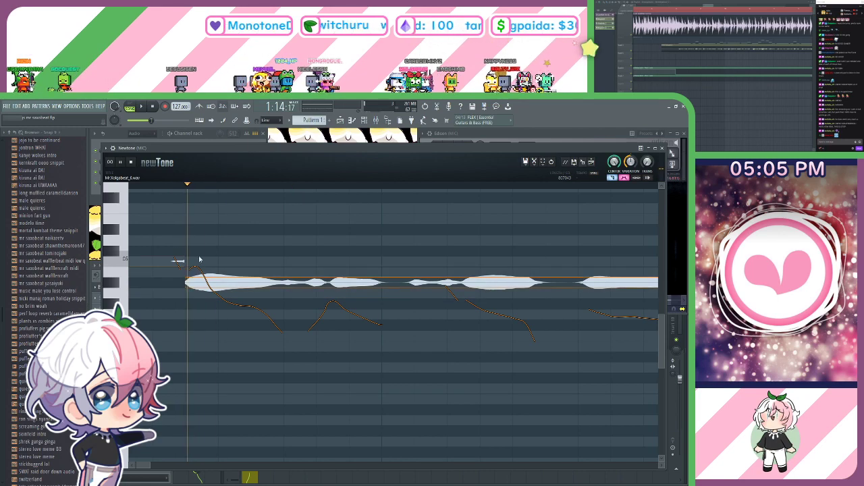
pyautogui.click(333, 288)
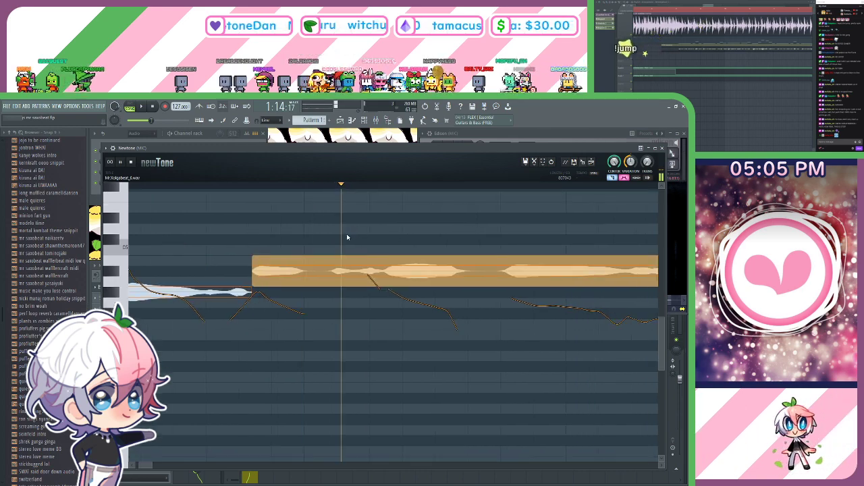
pyautogui.click(389, 276)
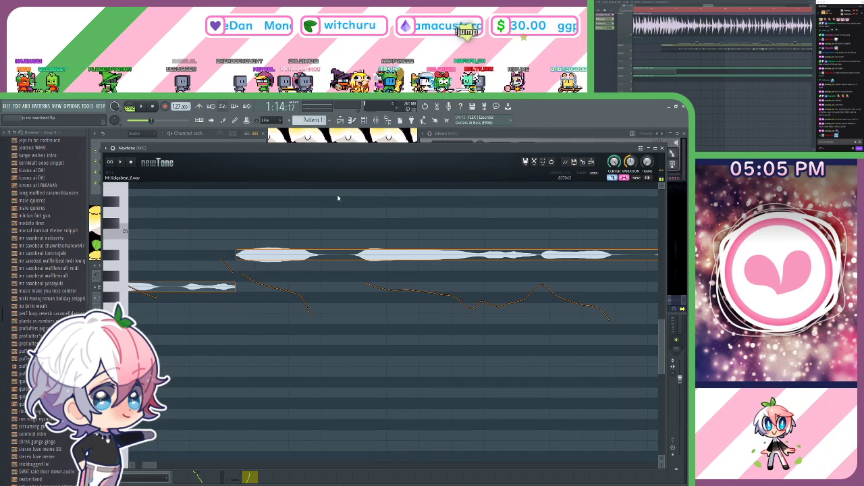
pyautogui.click(367, 255)
pyautogui.moveTo(426, 230); pyautogui.dragTo(378, 227)
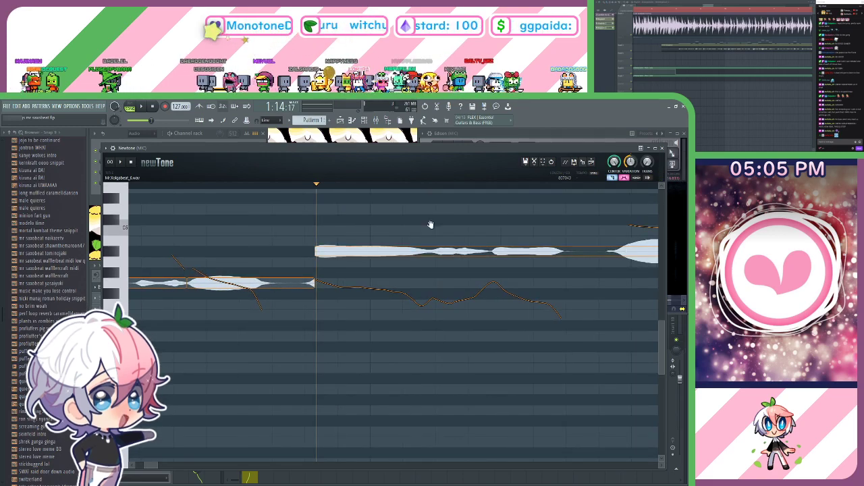
# Audition the vocal and split its long note at the onset of the syllable just before the large swell.
pyautogui.moveTo(431, 224); pyautogui.dragTo(345, 218)
pyautogui.scroll(2, 116, 266)
pyautogui.scroll(1, 277, 186)
pyautogui.press('space')
pyautogui.press('space')
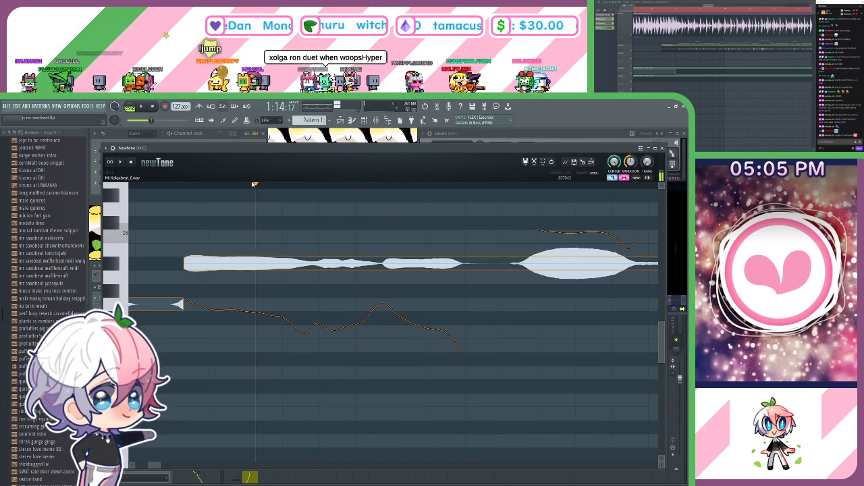
pyautogui.click(384, 266)
# Listen on, place the playhead inside the front part of the large swell, and split the note there.
pyautogui.moveTo(443, 232); pyautogui.dragTo(388, 245)
pyautogui.press('space')
pyautogui.click(332, 185)
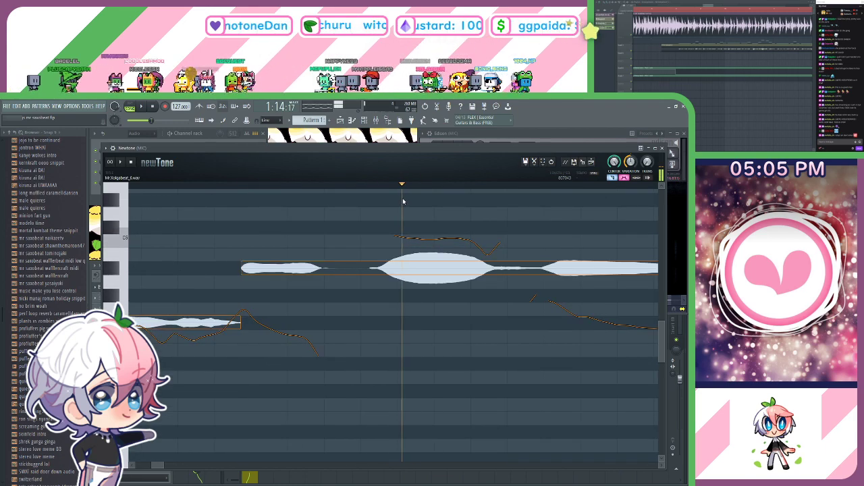
pyautogui.moveTo(403, 201)
pyautogui.mouseDown()
pyautogui.moveTo(395, 200)
pyautogui.moveTo(408, 205)
pyautogui.mouseUp()
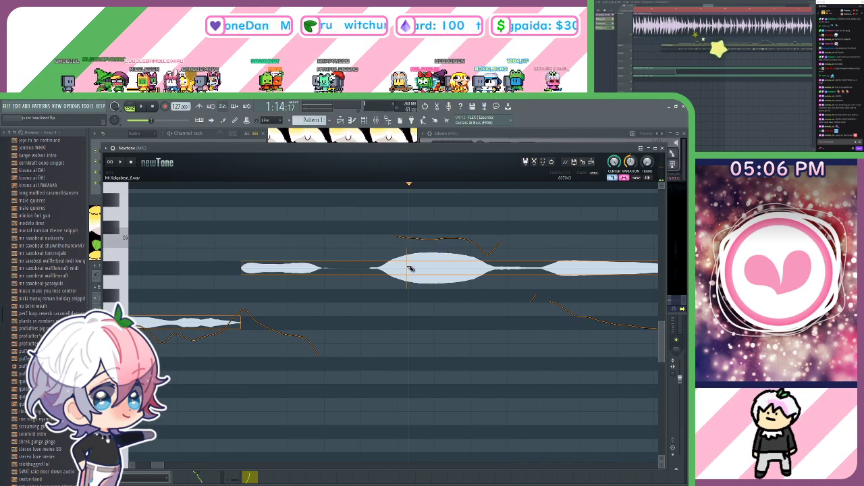
pyautogui.click(410, 269)
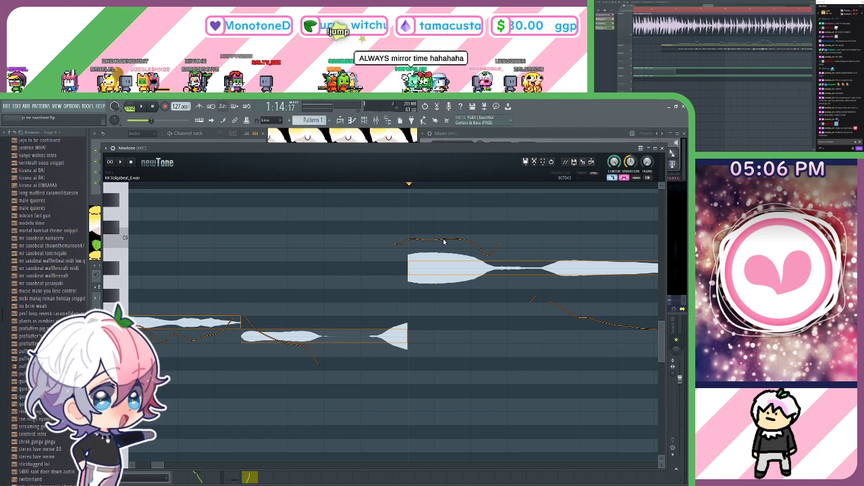
# Play on and split the remaining note where the syllable after the large swell begins.
pyautogui.press('space')
pyautogui.moveTo(531, 243); pyautogui.dragTo(344, 230)
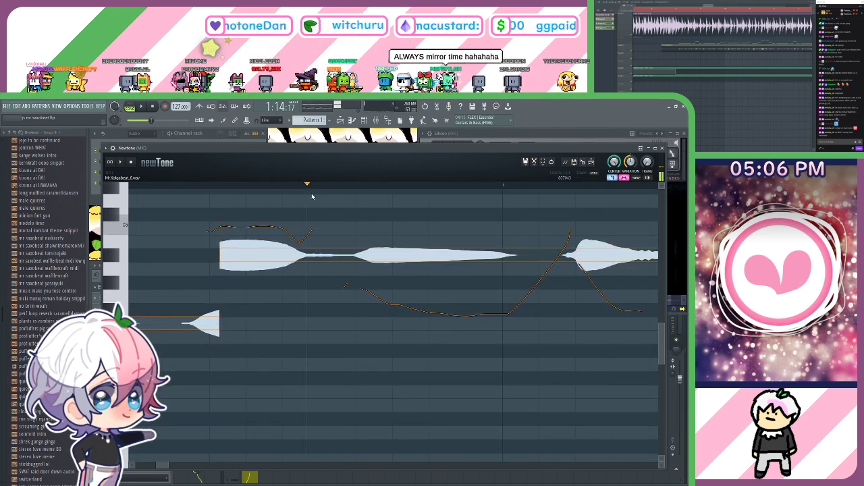
pyautogui.click(360, 259)
pyautogui.moveTo(510, 225); pyautogui.dragTo(361, 218)
# Audition the next passage and split the note at the sharp onset that follows the steep pitch rise.
pyautogui.press('space')
pyautogui.press('space')
pyautogui.press('space')
pyautogui.click(453, 258)
pyautogui.press('space')
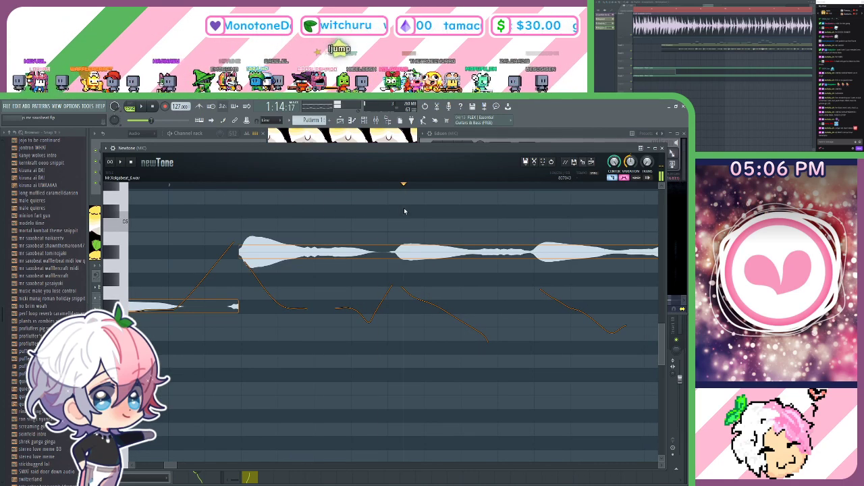
# Split the following long vocal note at the onsets of its next two syllables, listening between the cuts.
pyautogui.click(399, 249)
pyautogui.press('space')
pyautogui.moveTo(483, 227); pyautogui.dragTo(372, 228)
pyautogui.press('space')
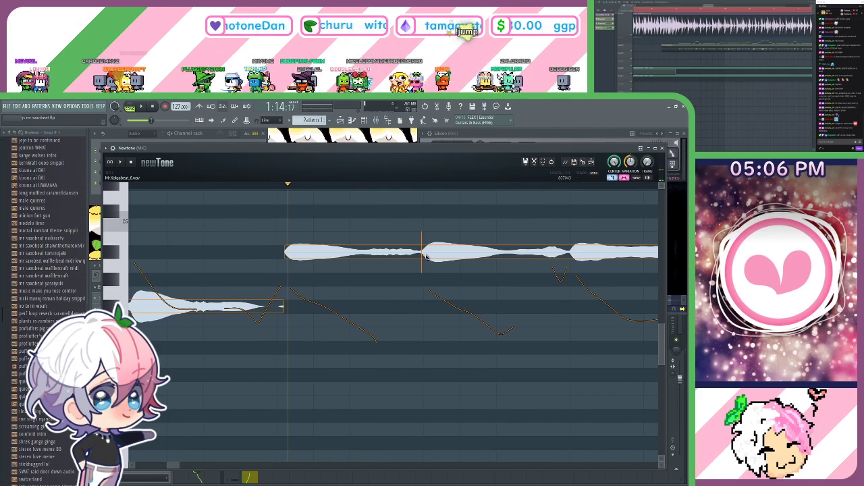
pyautogui.click(424, 249)
pyautogui.press('space')
# Continue through the vocal, splitting the note at the next syllable onset and again after the near-silent gap that follows.
pyautogui.moveTo(510, 222); pyautogui.dragTo(385, 224)
pyautogui.press('space')
pyautogui.press('space')
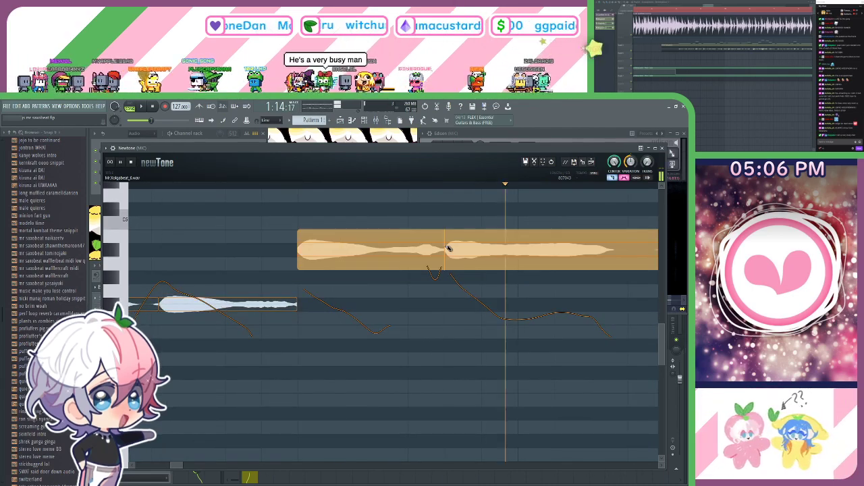
pyautogui.click(448, 248)
pyautogui.press('space')
pyautogui.moveTo(521, 230); pyautogui.dragTo(313, 225)
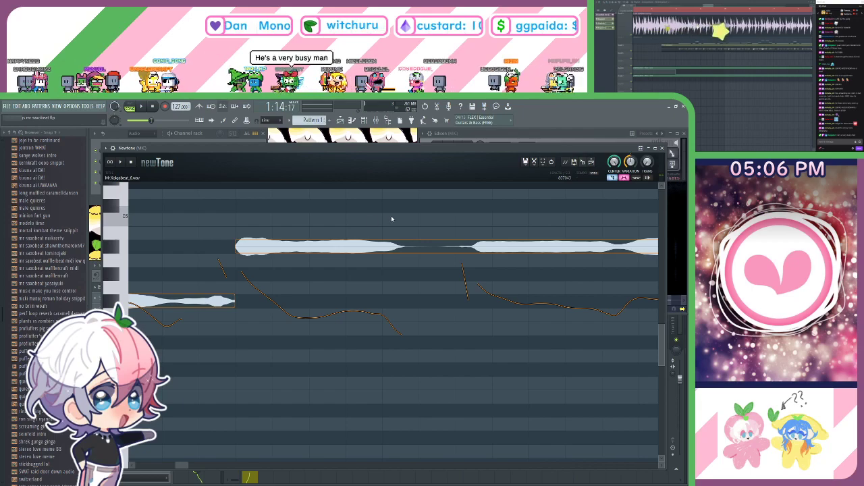
pyautogui.hscroll(2, 391, 218)
pyautogui.click(414, 243)
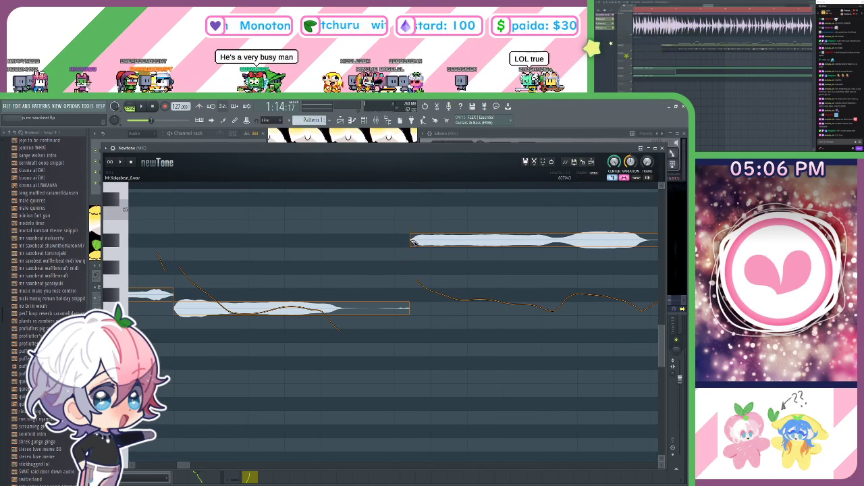
# Locate the second swell of the next note with the playhead and split the note where that swell starts.
pyautogui.hscroll(3, 473, 223)
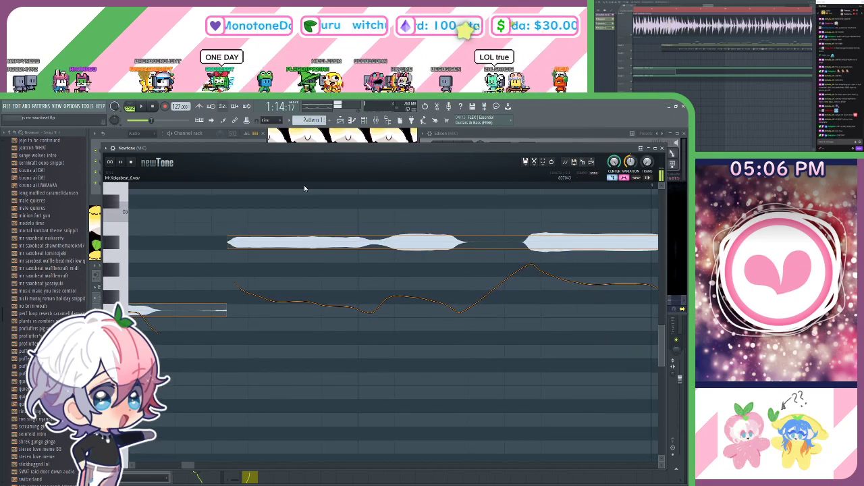
pyautogui.click(248, 187)
pyautogui.click(353, 192)
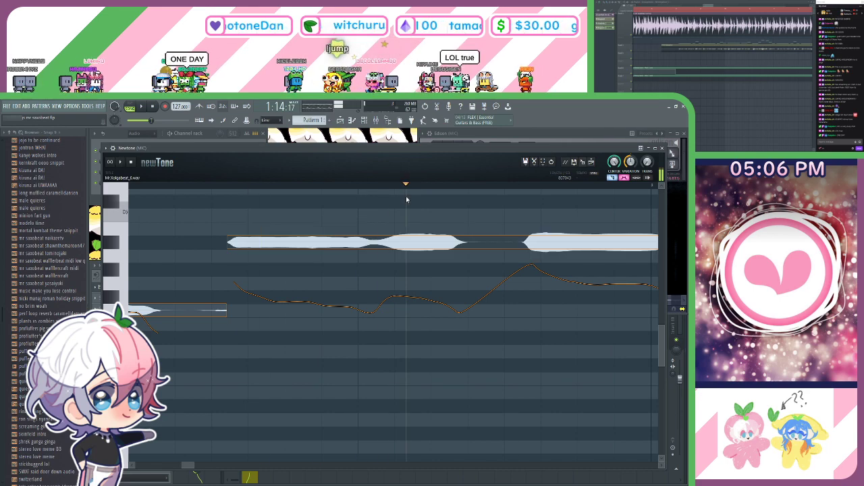
pyautogui.click(384, 240)
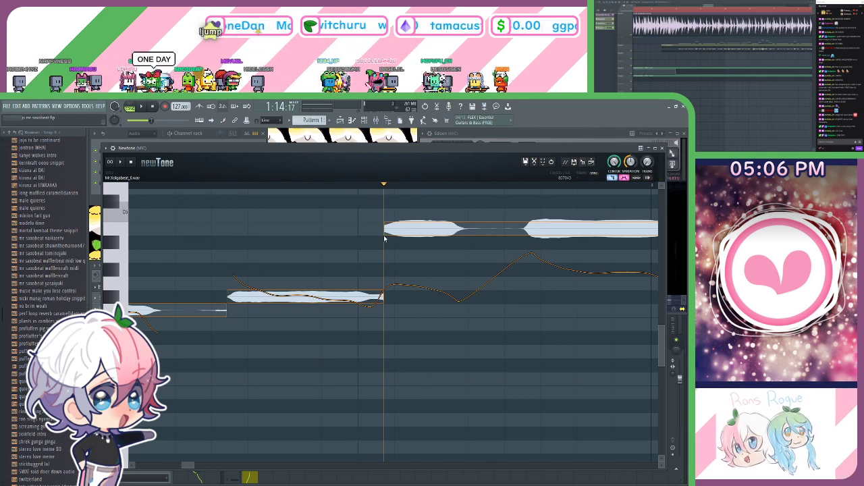
pyautogui.moveTo(525, 267); pyautogui.dragTo(352, 290)
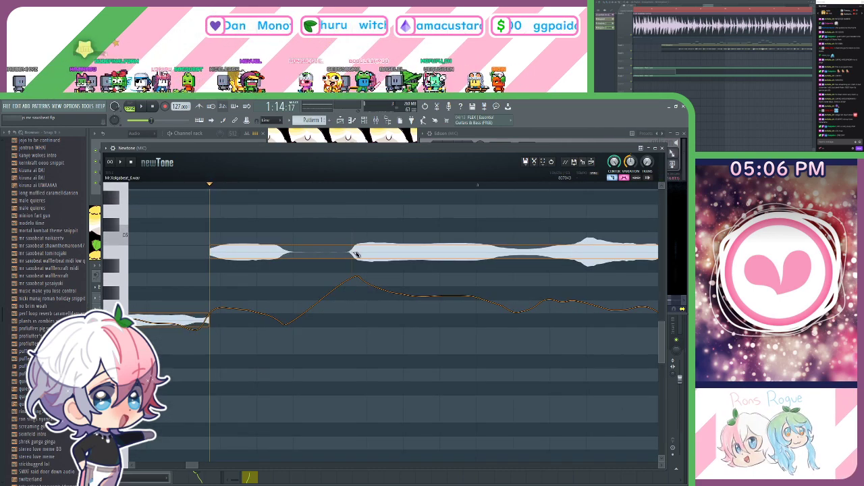
pyautogui.click(355, 253)
pyautogui.moveTo(439, 223); pyautogui.dragTo(326, 225)
pyautogui.press('space')
pyautogui.press('space')
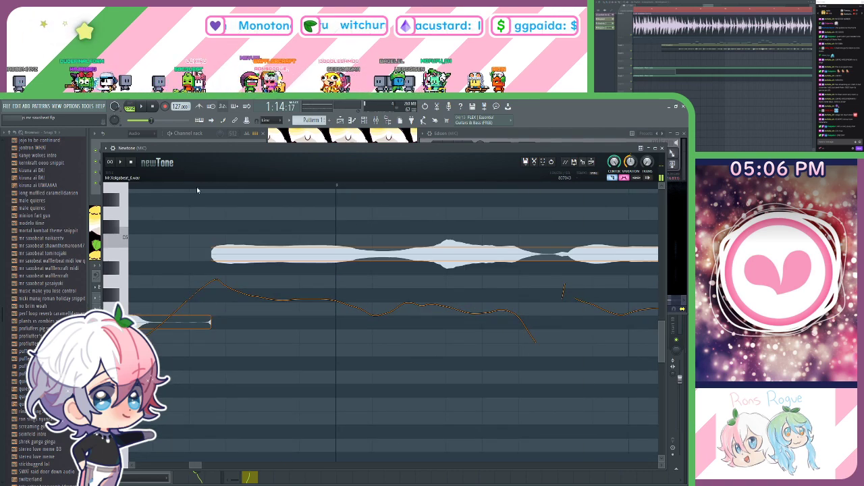
pyautogui.moveTo(282, 208); pyautogui.dragTo(412, 217)
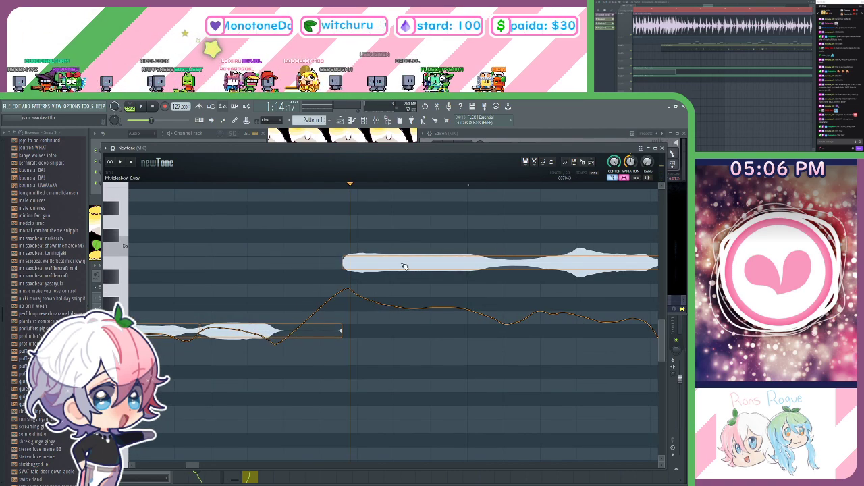
pyautogui.hotkey('ctrl', 'z')
# Move the playhead slightly past the onset of the syllable after the silent gap and split the note there.
pyautogui.click(337, 186)
pyautogui.scroll(2, 338, 186)
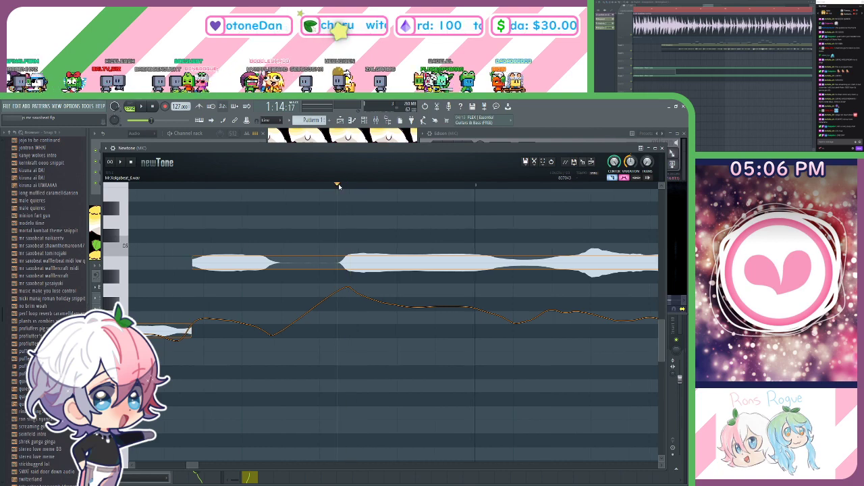
pyautogui.moveTo(338, 186); pyautogui.dragTo(367, 223)
pyautogui.click(368, 259)
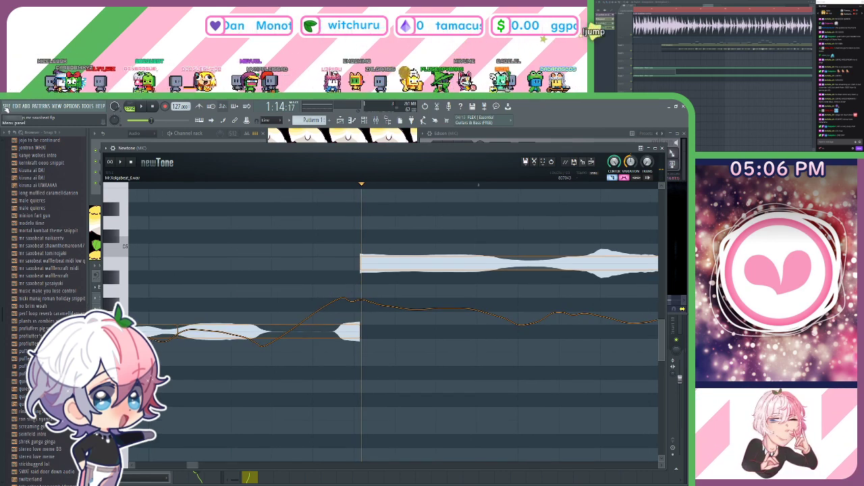
# Browse My projects for the cover folder and open the "cellphone girl lol 2" project from it.
pyautogui.click(10, 132)
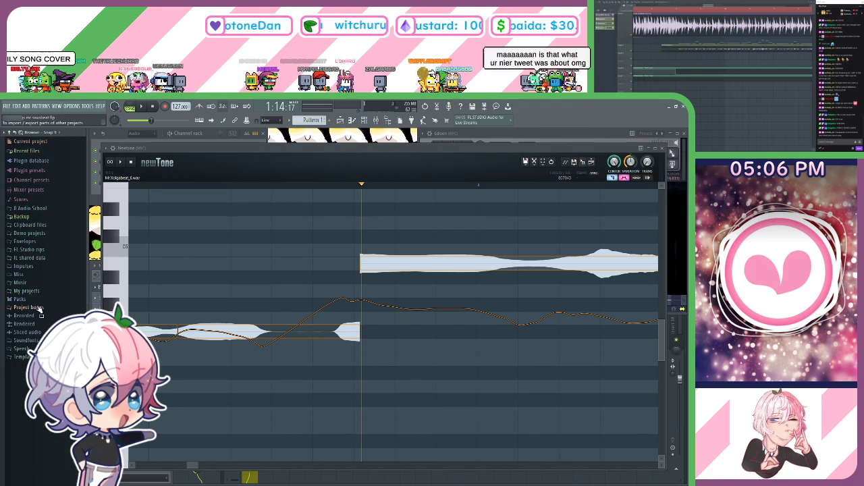
pyautogui.click(30, 291)
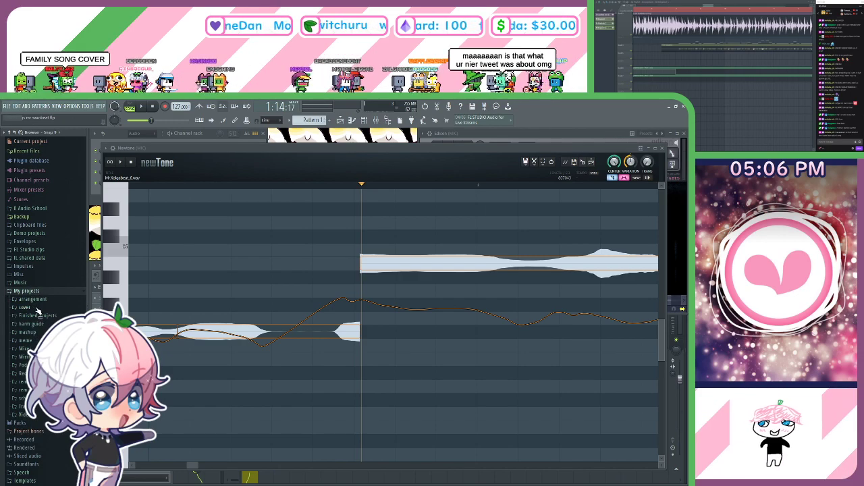
pyautogui.click(25, 307)
pyautogui.scroll(-8, 41, 317)
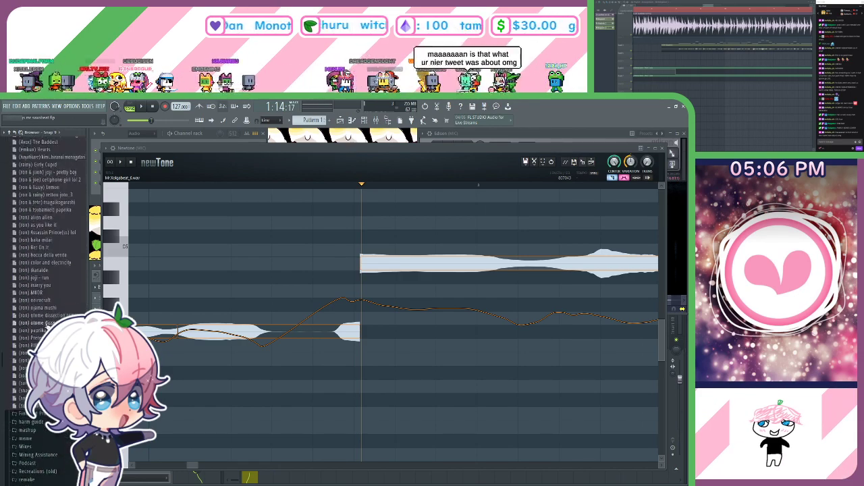
pyautogui.scroll(3, 47, 263)
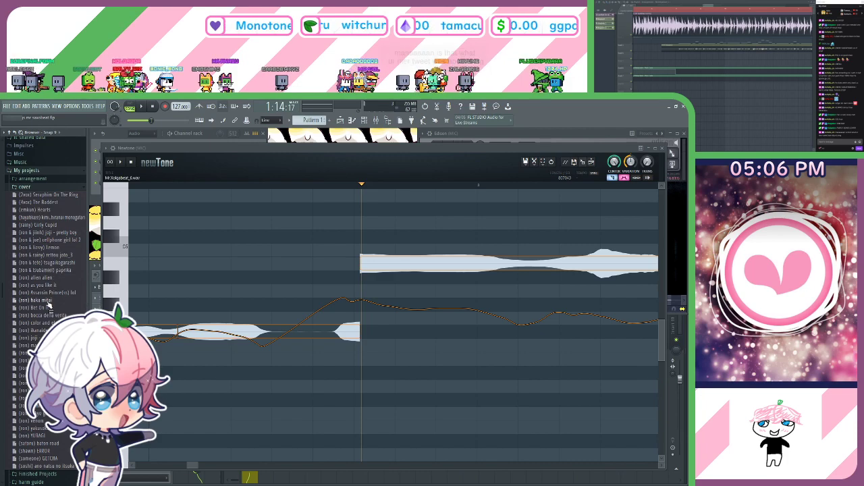
pyautogui.doubleClick(65, 240)
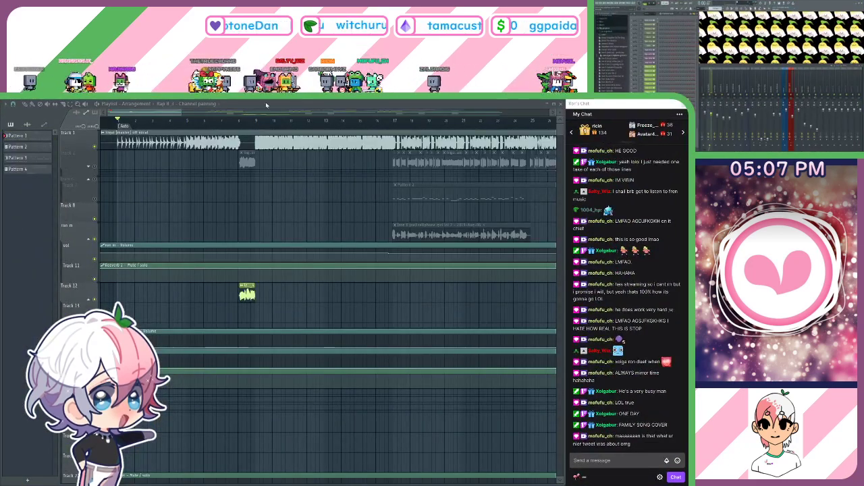
# Play the opened arrangement and review its vocal clips from the opening bars up to the start of the rap section.
pyautogui.scroll(-5, 162, 129)
pyautogui.scroll(4, 151, 127)
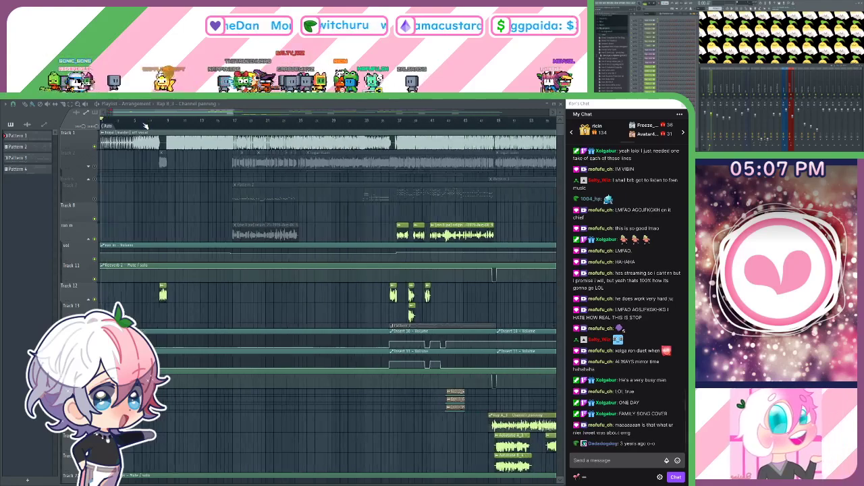
pyautogui.press('space')
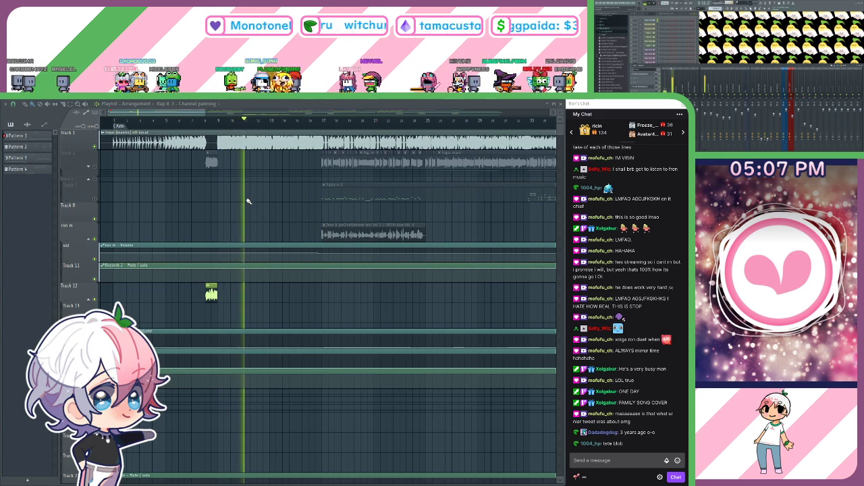
pyautogui.hscroll(4, 376, 162)
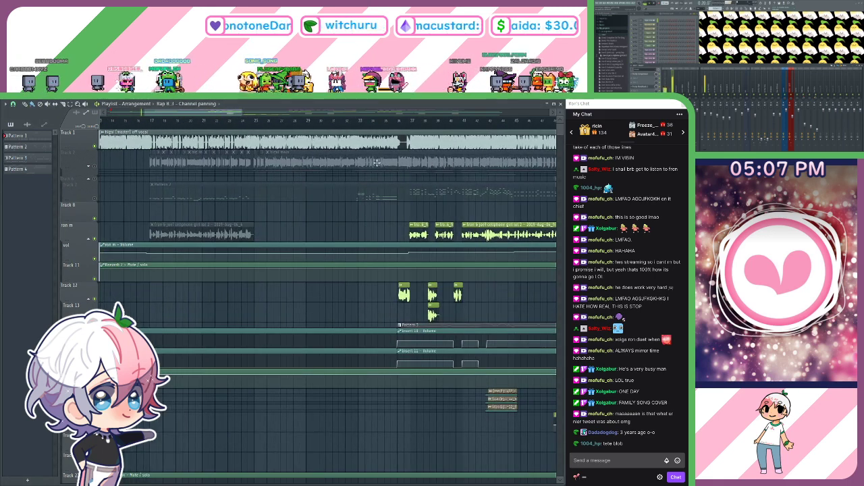
pyautogui.scroll(5, 346, 131)
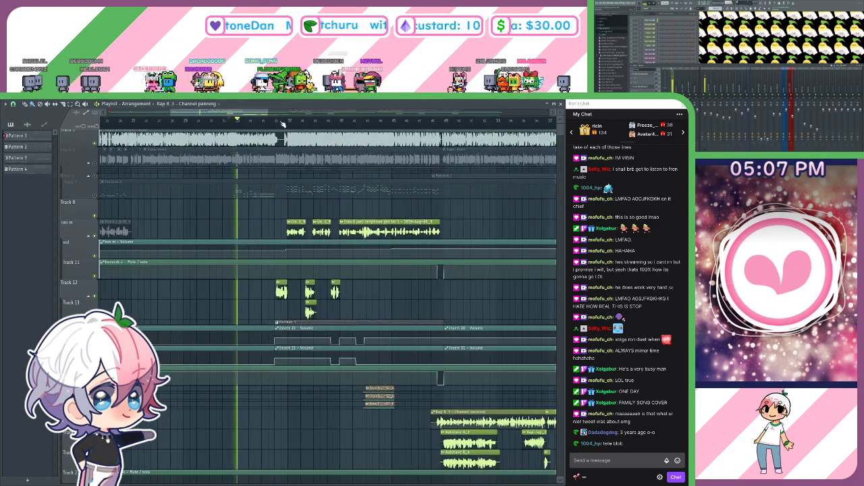
pyautogui.hscroll(2, 282, 166)
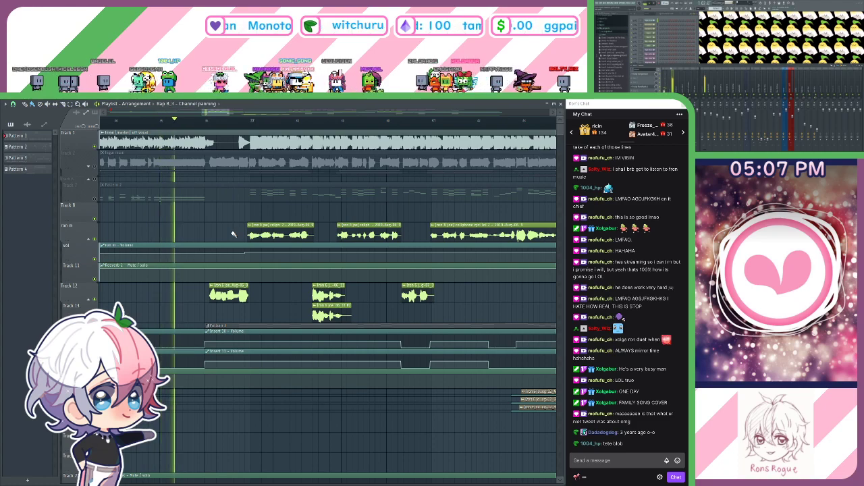
pyautogui.scroll(-3, 270, 123)
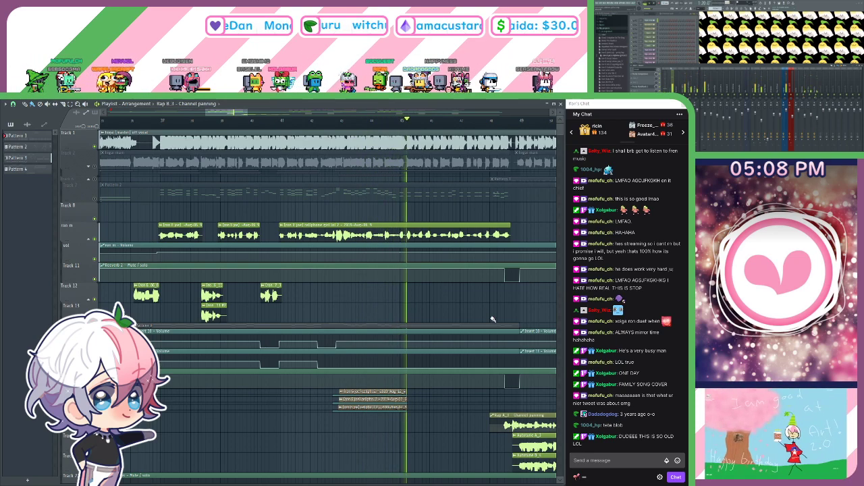
pyautogui.moveTo(493, 319); pyautogui.dragTo(444, 290)
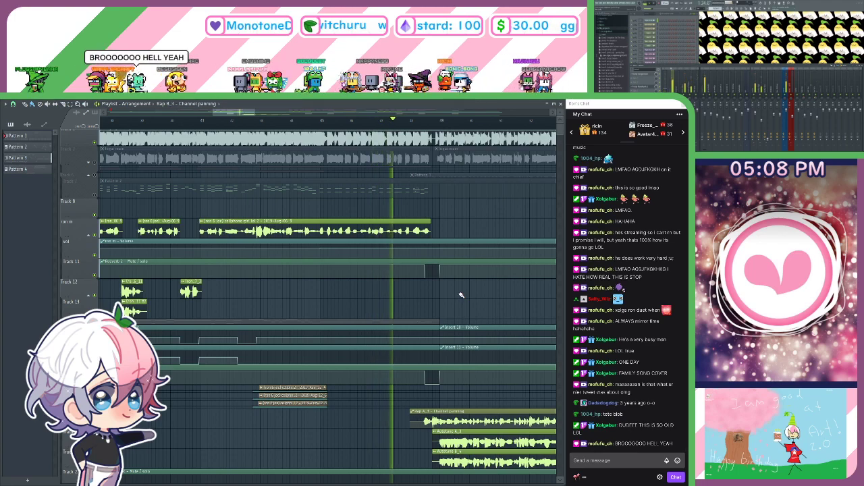
# Follow playback through the rap section and review the main vocal, overlap and backing clips that come after it.
pyautogui.moveTo(492, 303); pyautogui.dragTo(312, 134)
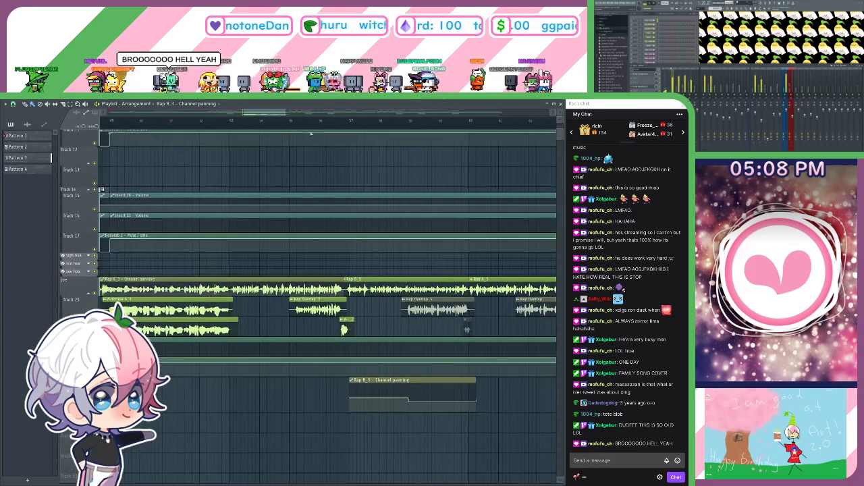
pyautogui.scroll(-2, 308, 124)
pyautogui.moveTo(360, 183); pyautogui.dragTo(363, 193)
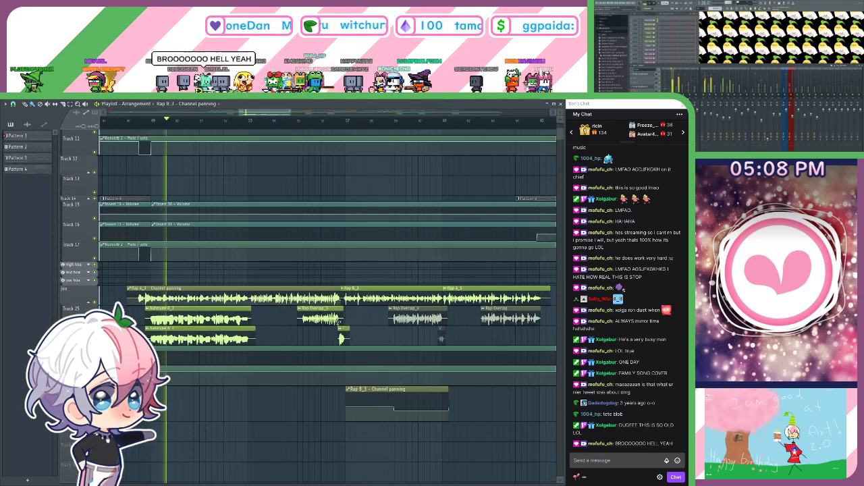
pyautogui.keyDown('ctrl'); pyautogui.scroll(-2, 365, 186); pyautogui.keyUp('ctrl')
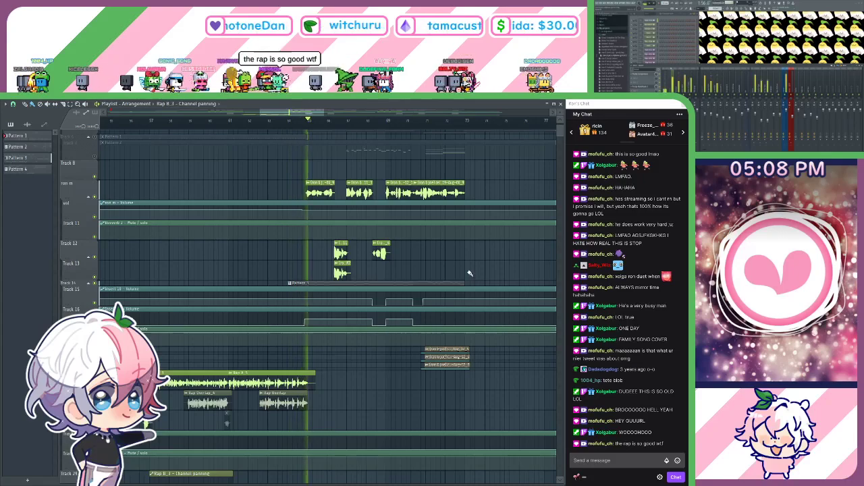
pyautogui.moveTo(469, 272); pyautogui.dragTo(428, 286)
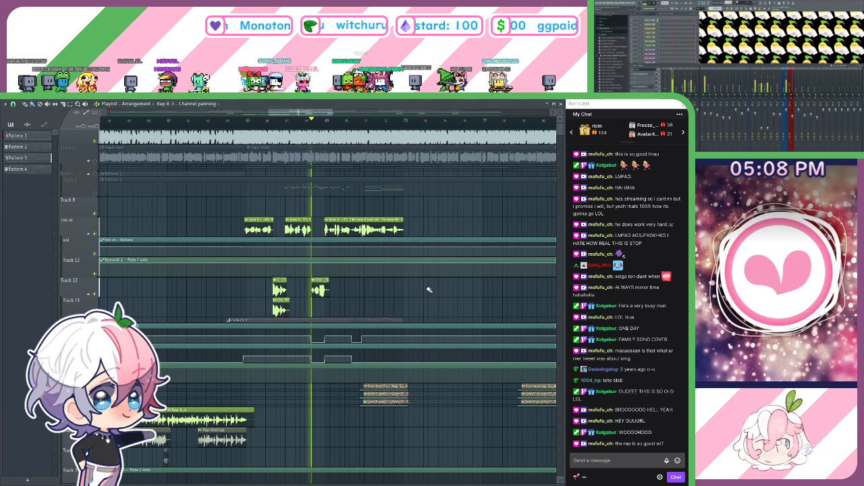
pyautogui.moveTo(455, 295); pyautogui.dragTo(409, 304)
# Reply in the stream chat with a message naming the collaborator on the cover.
pyautogui.click(611, 461)
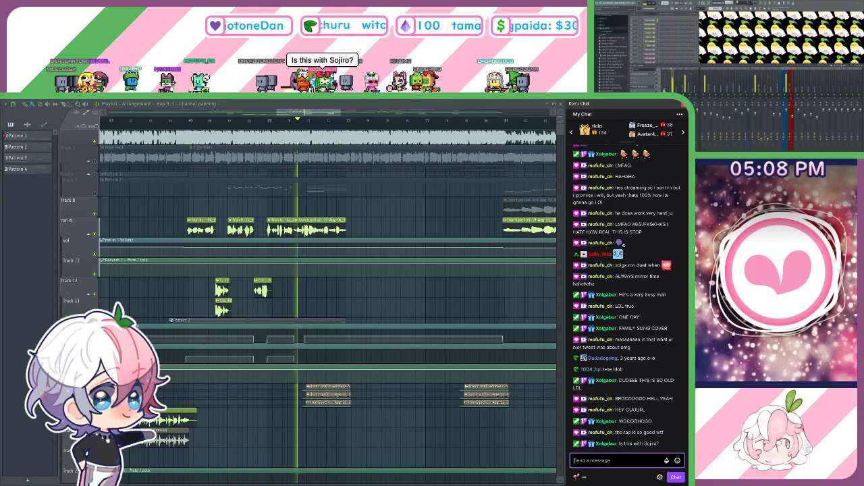
pyautogui.write('with ')
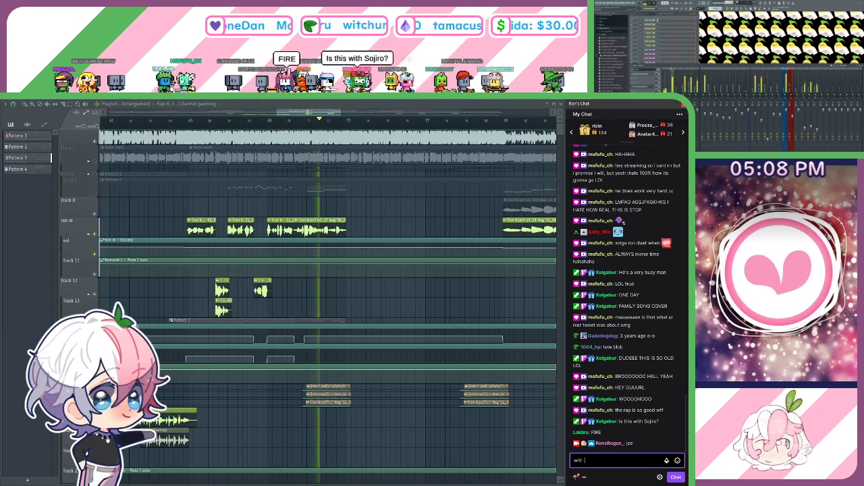
pyautogui.write('joe')
pyautogui.press('Return')
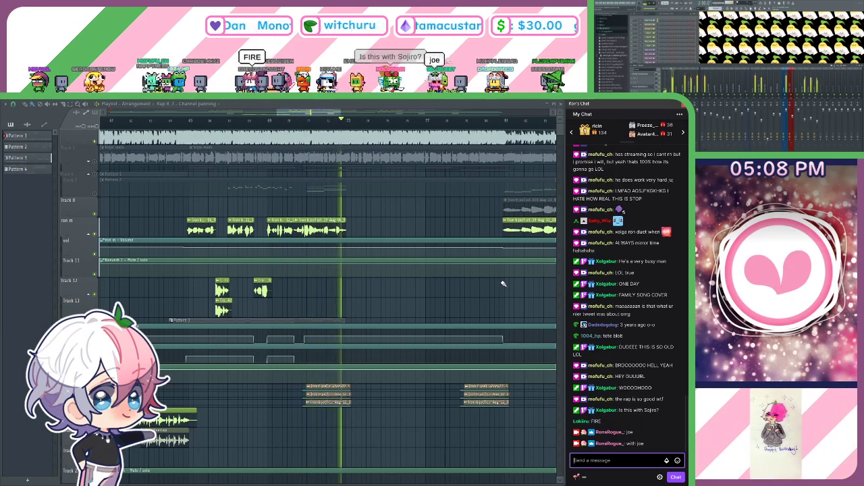
# Jump playback ahead to the three stacked backing clips just before the long main vocal clip.
pyautogui.moveTo(503, 283); pyautogui.dragTo(367, 276)
pyautogui.click(334, 122)
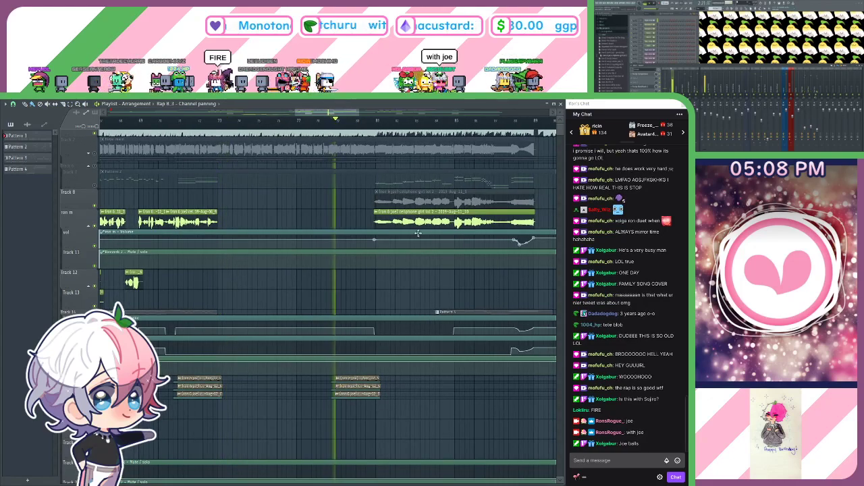
pyautogui.moveTo(466, 304); pyautogui.dragTo(337, 311)
# Send the collaborator's full stage name in the stream chat, followed by the message "he's real".
pyautogui.click(611, 461)
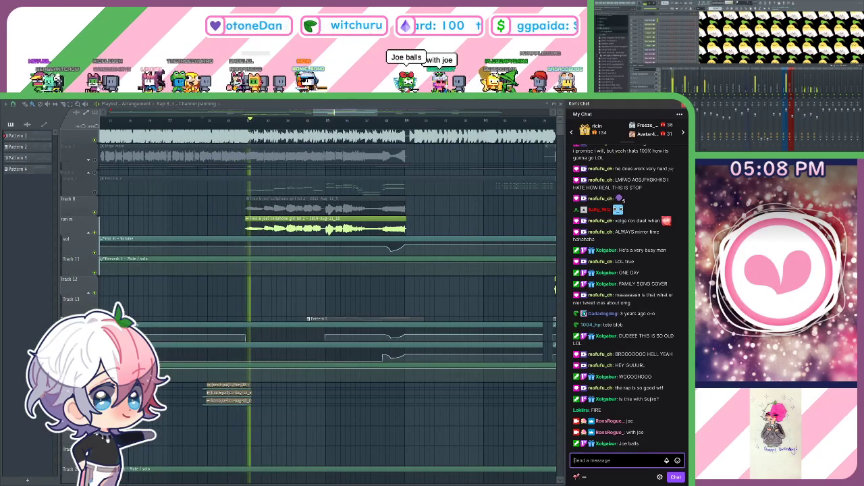
pyautogui.write('Dr. R')
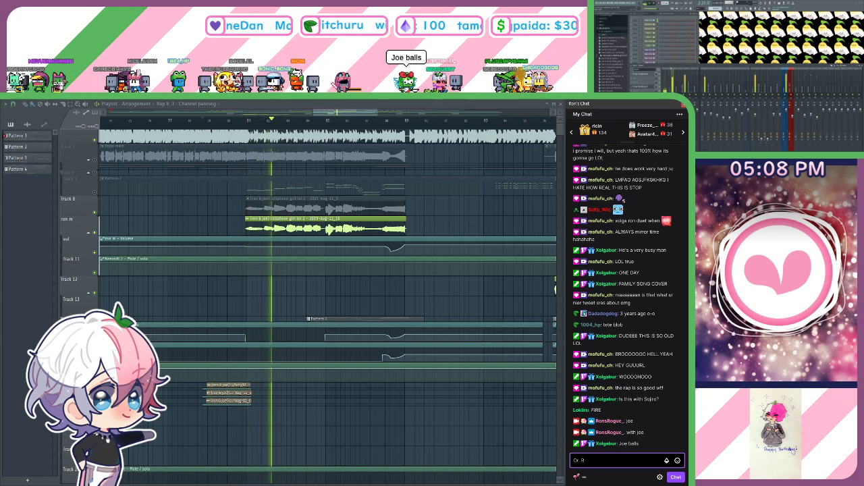
pyautogui.write(', AKA Yo')
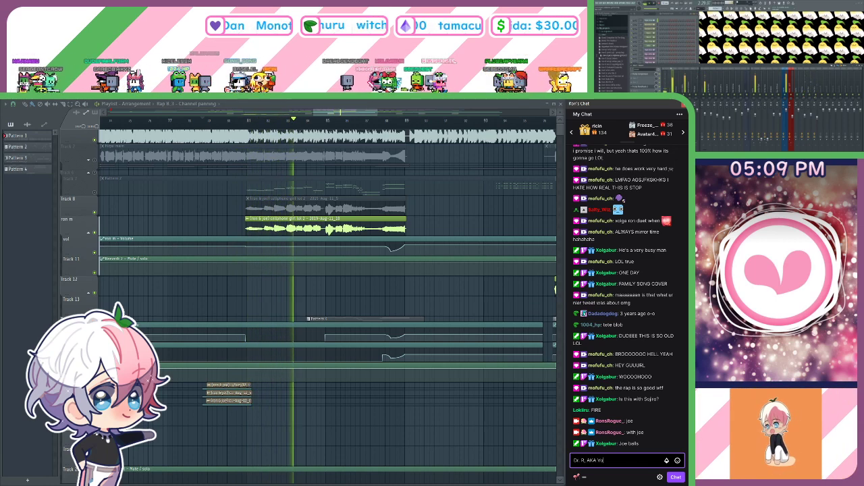
pyautogui.write('dka')
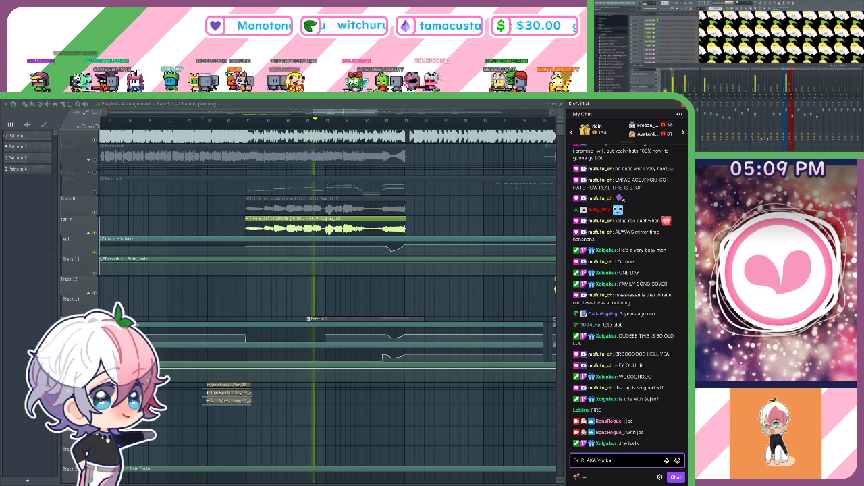
pyautogui.write('lord Joe')
pyautogui.press('Return')
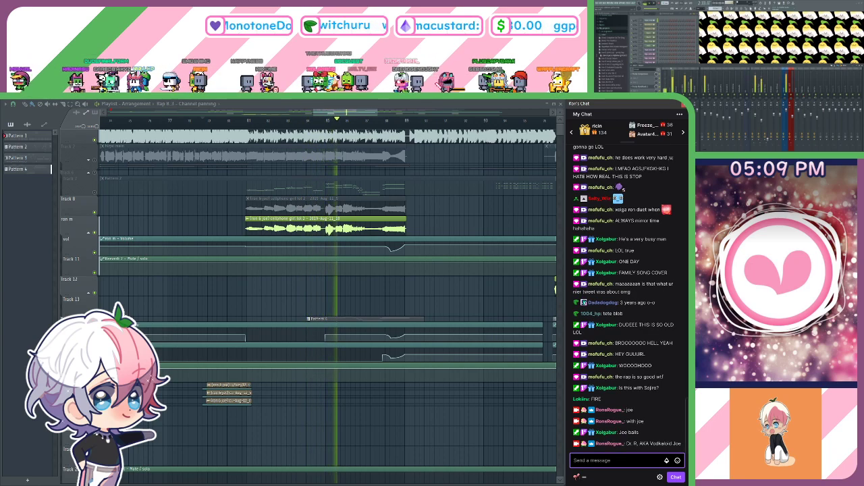
pyautogui.write("he's real")
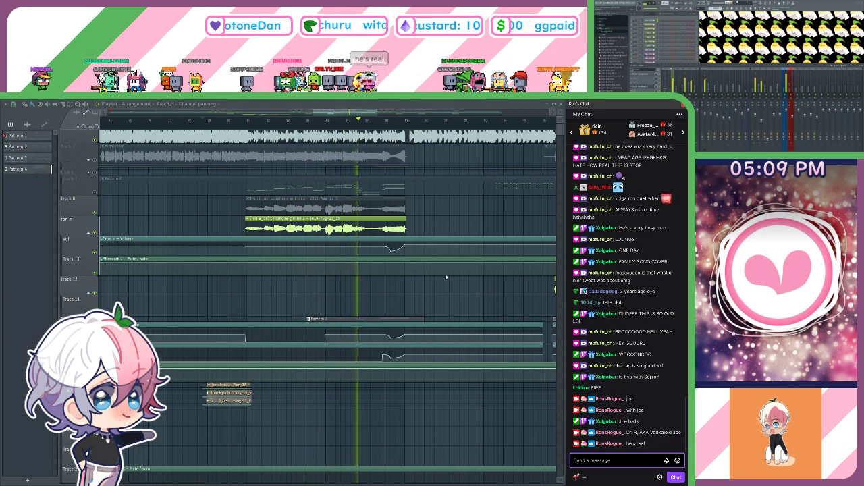
pyautogui.press('Return')
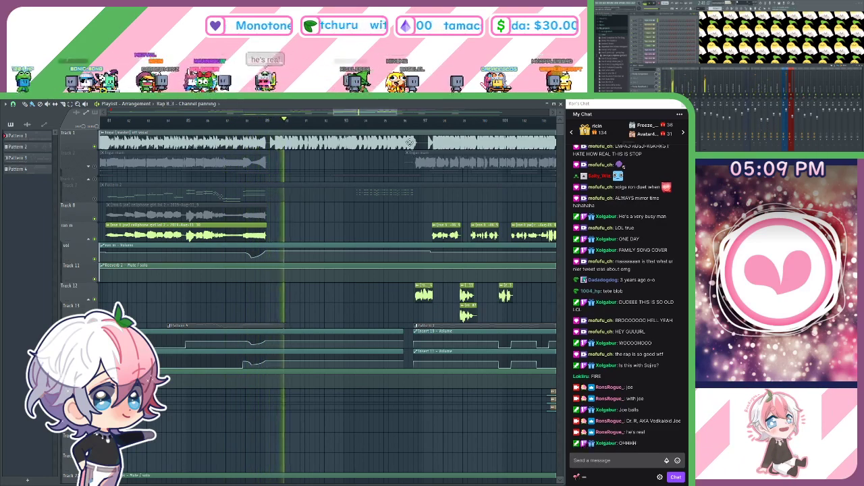
# Jump playback ahead to just before the last group of main vocal clips and review the closing section against the whole arrangement.
pyautogui.scroll(-4, 412, 128)
pyautogui.click(410, 122)
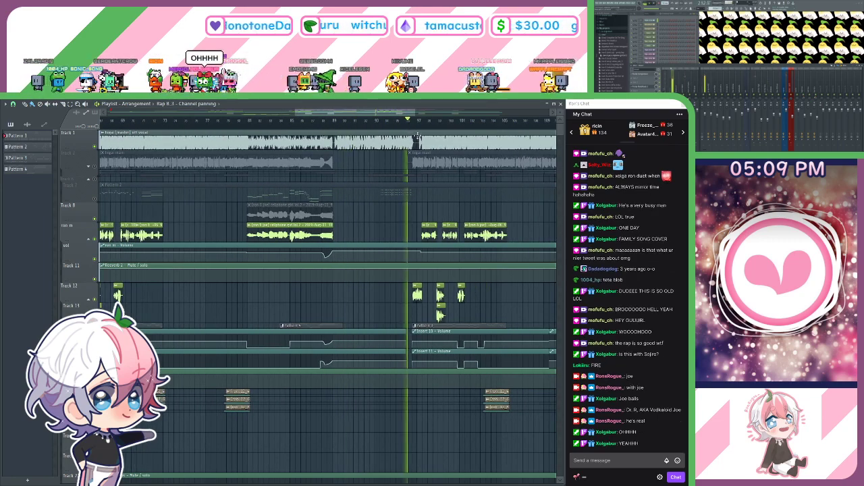
pyautogui.scroll(-4, 418, 126)
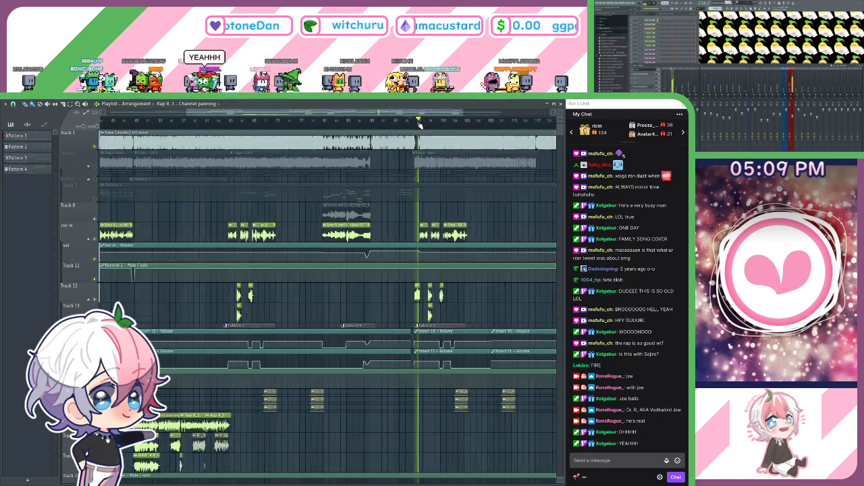
pyautogui.scroll(-3, 496, 291)
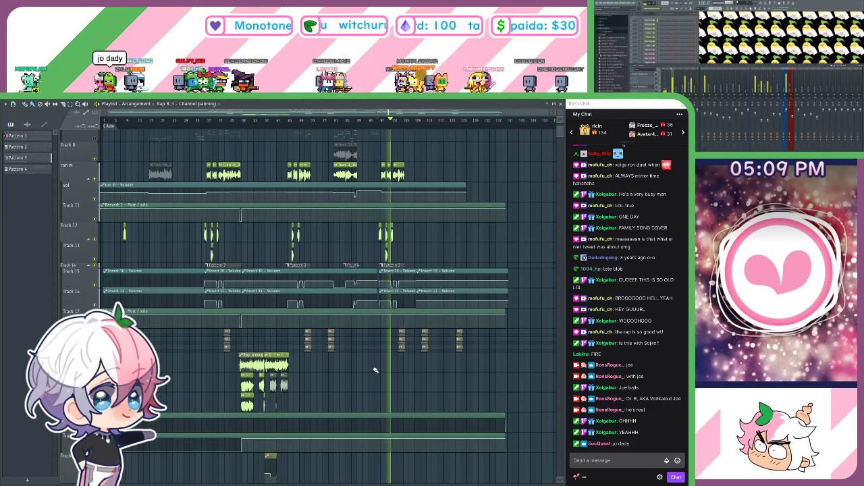
pyautogui.scroll(2, 376, 370)
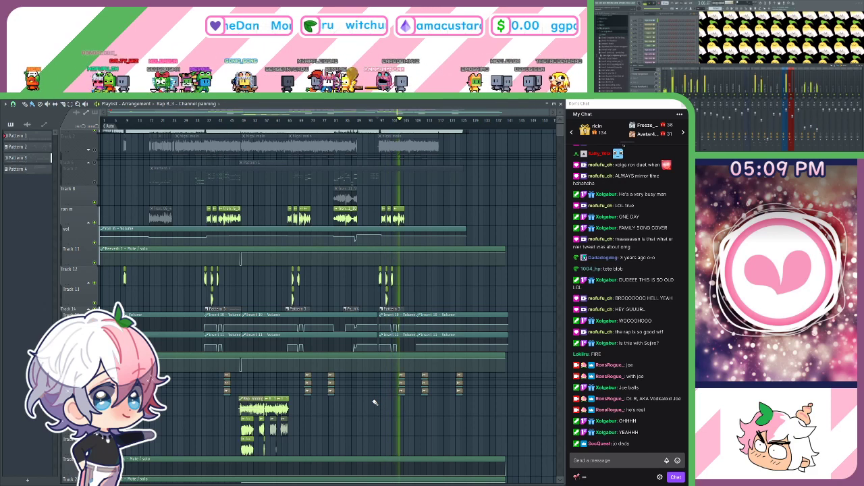
pyautogui.scroll(1, 376, 407)
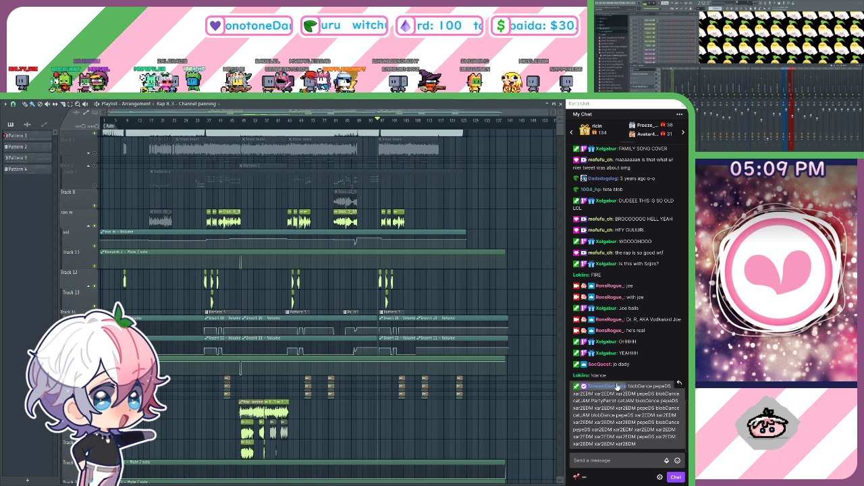
pyautogui.moveTo(628, 386); pyautogui.dragTo(646, 438)
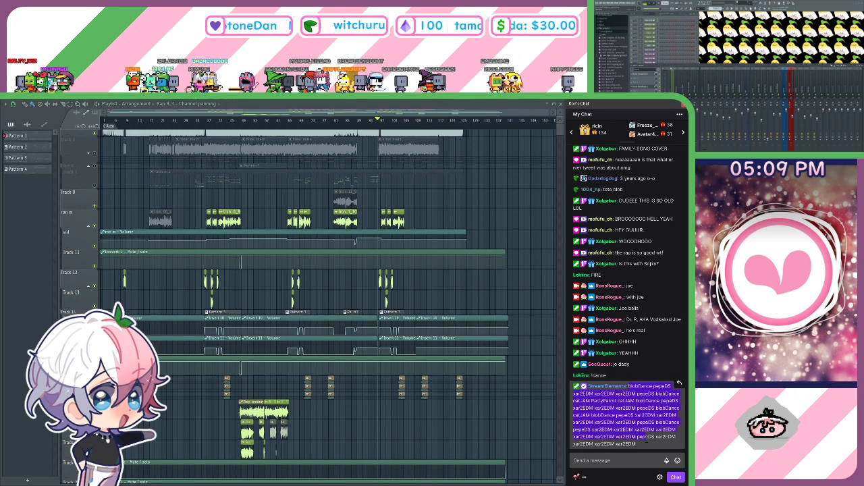
pyautogui.middleClick(394, 431)
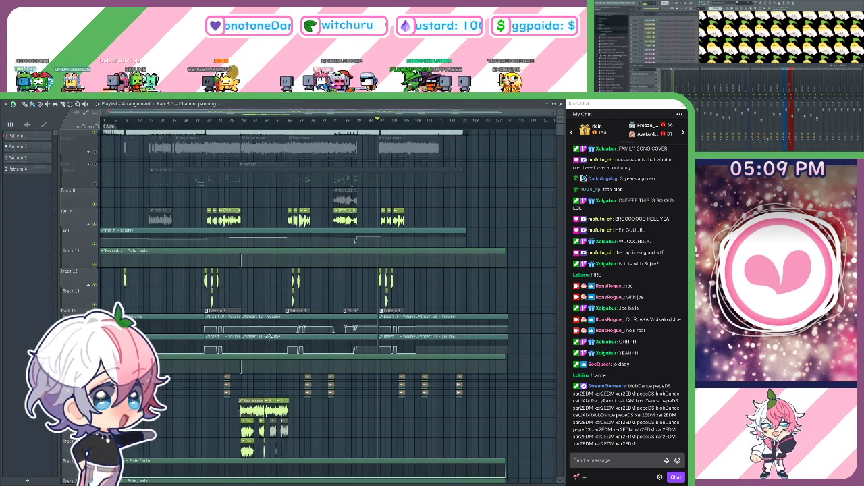
# Examine up close the rap clips with their overlaps and the main vocal clips that precede them.
pyautogui.scroll(-4, 269, 337)
pyautogui.scroll(8, 257, 126)
pyautogui.moveTo(402, 296); pyautogui.dragTo(373, 261)
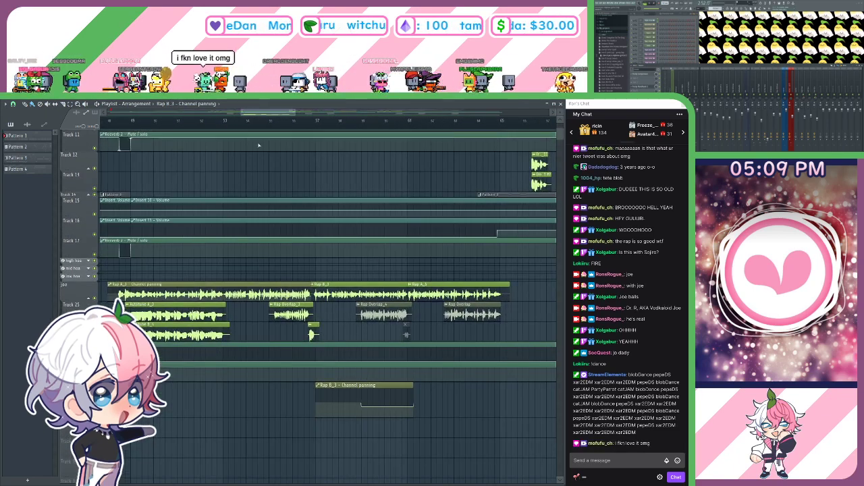
pyautogui.scroll(-8, 262, 125)
pyautogui.scroll(3, 259, 126)
pyautogui.moveTo(227, 145); pyautogui.dragTo(331, 245)
pyautogui.scroll(6, 303, 127)
pyautogui.moveTo(247, 162); pyautogui.dragTo(273, 217)
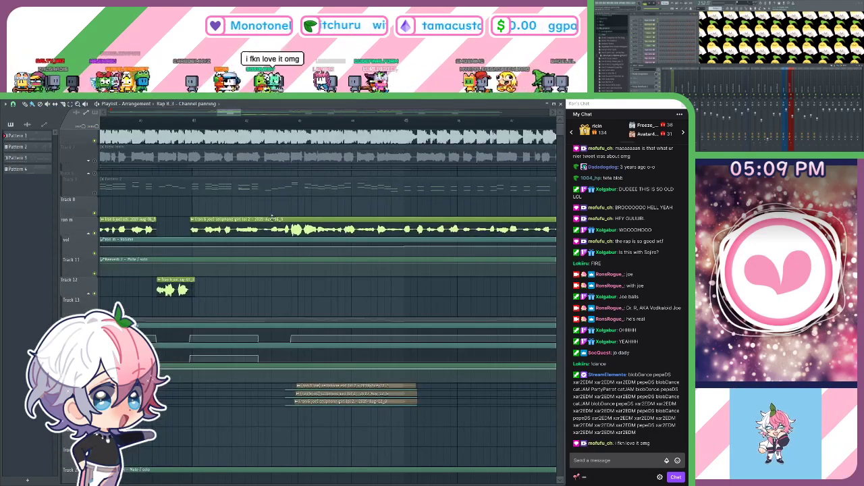
pyautogui.scroll(3, 270, 196)
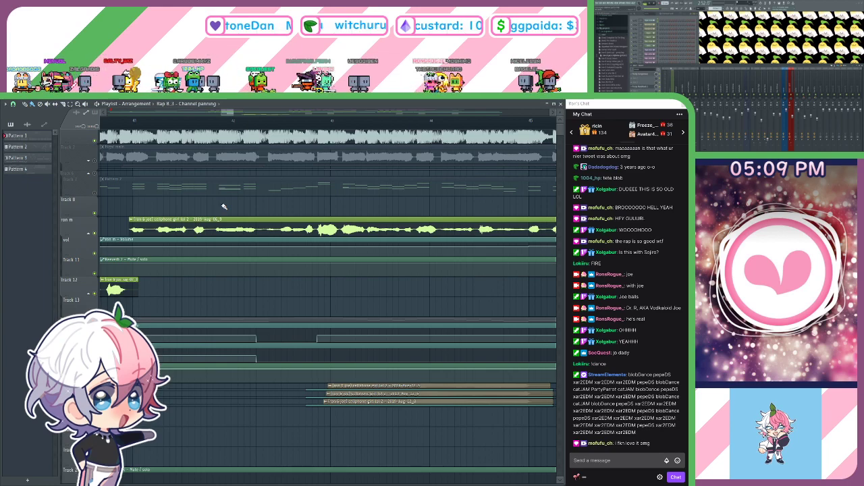
# Compare the full arrangement with the first group of main vocals, its backing clips and the lead-in to the rap.
pyautogui.scroll(-8, 244, 125)
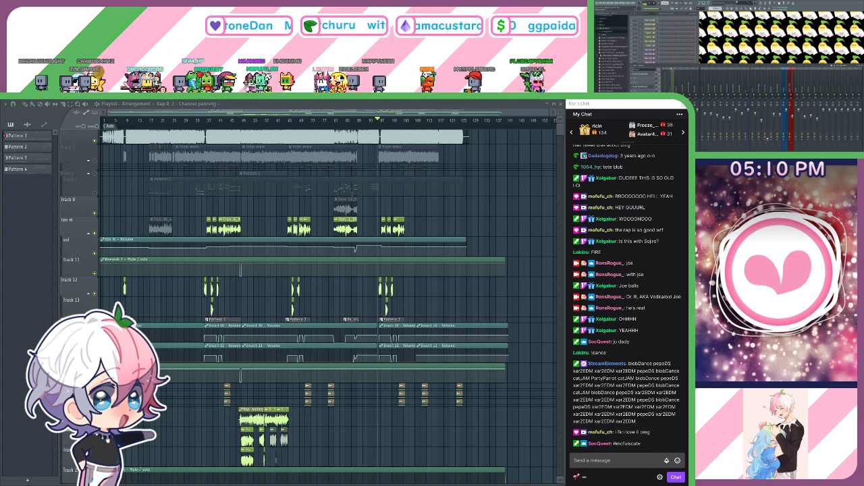
pyautogui.scroll(8, 229, 126)
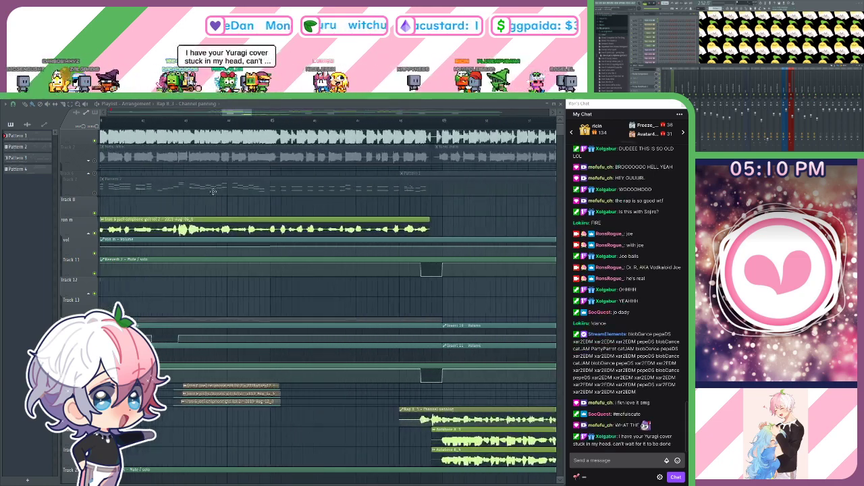
pyautogui.moveTo(247, 226); pyautogui.dragTo(300, 225)
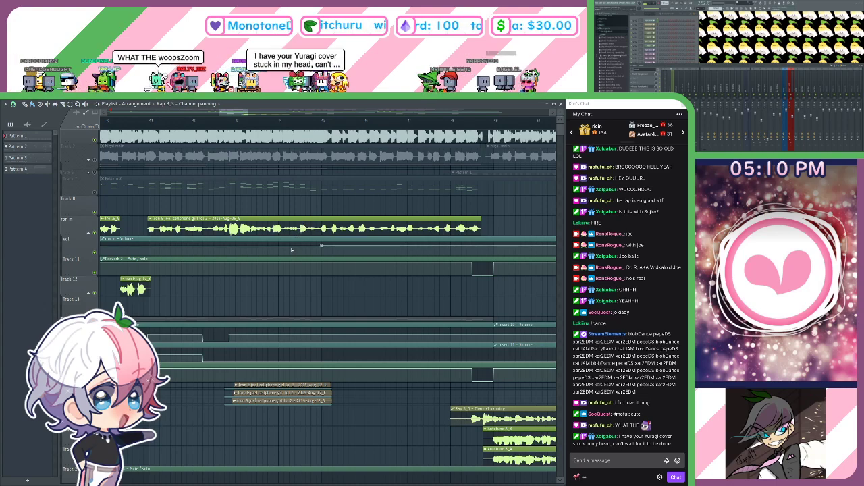
pyautogui.scroll(-2, 243, 128)
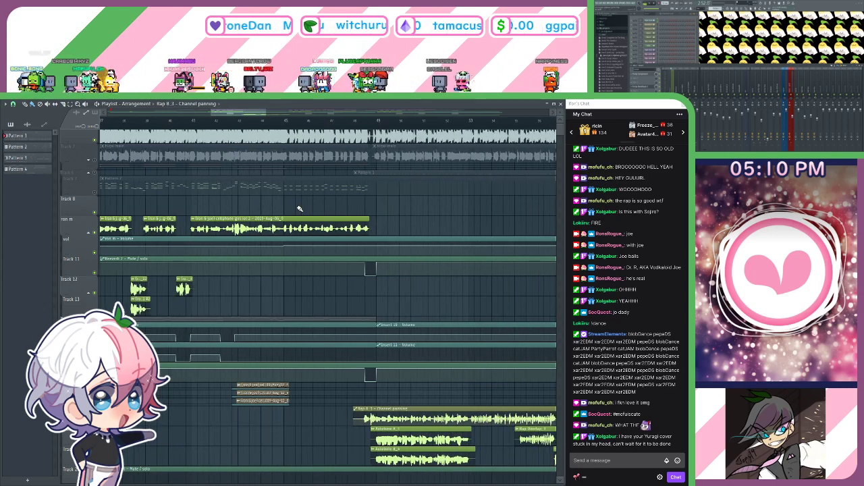
pyautogui.scroll(-4, 258, 125)
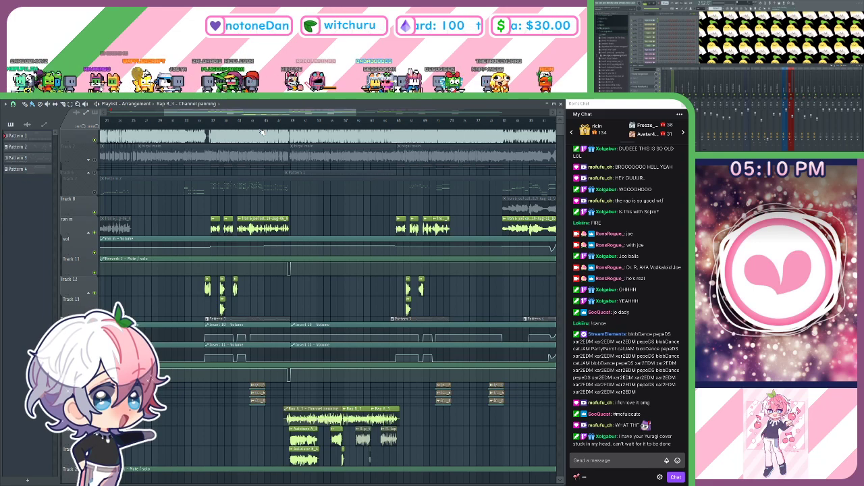
pyautogui.scroll(3, 248, 267)
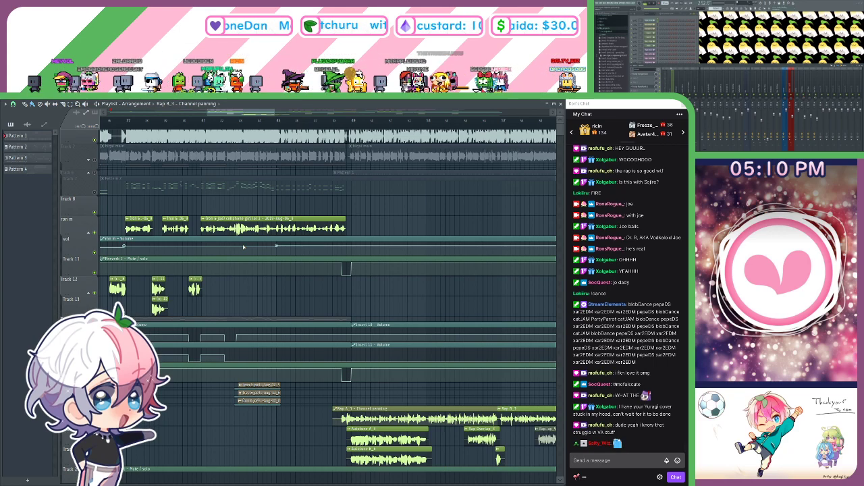
pyautogui.scroll(-5, 243, 149)
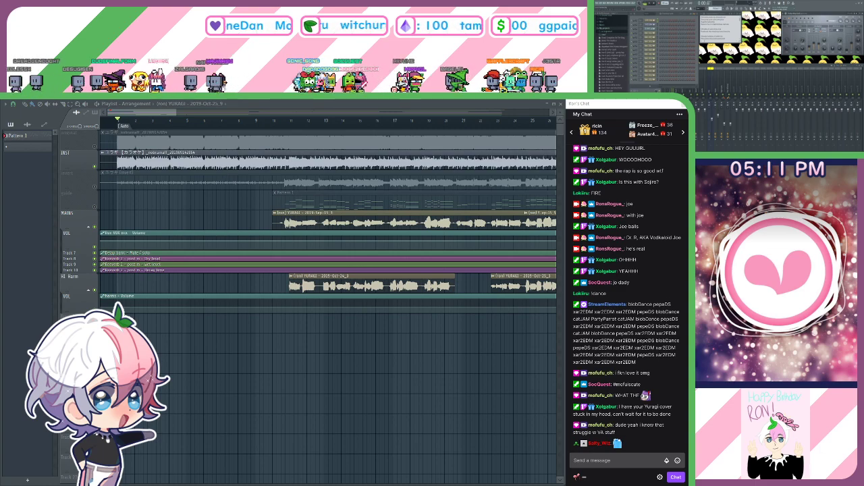
# Survey the YURAGI project's whole arrangement and play it from around the start of the first main vocal clip.
pyautogui.scroll(-4, 282, 129)
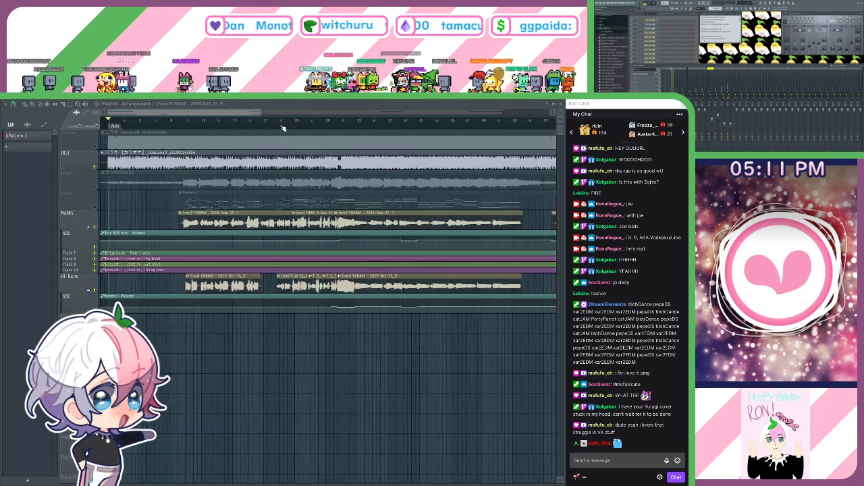
pyautogui.scroll(-5, 283, 128)
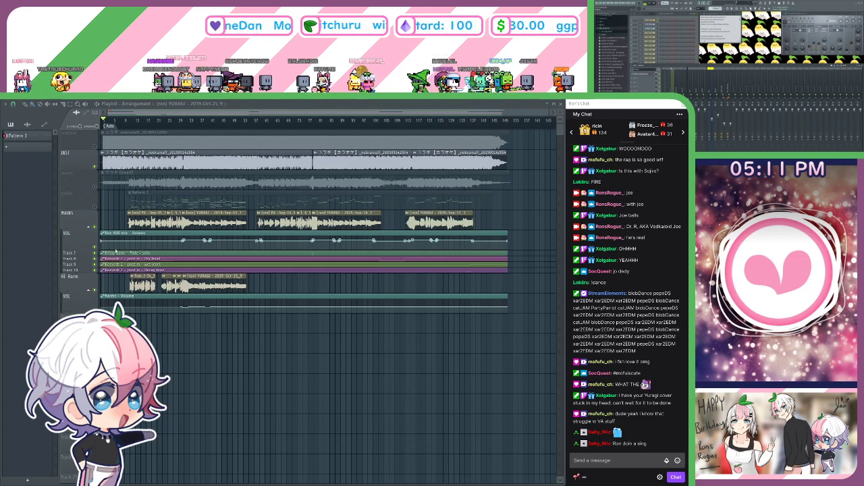
pyautogui.scroll(5, 146, 130)
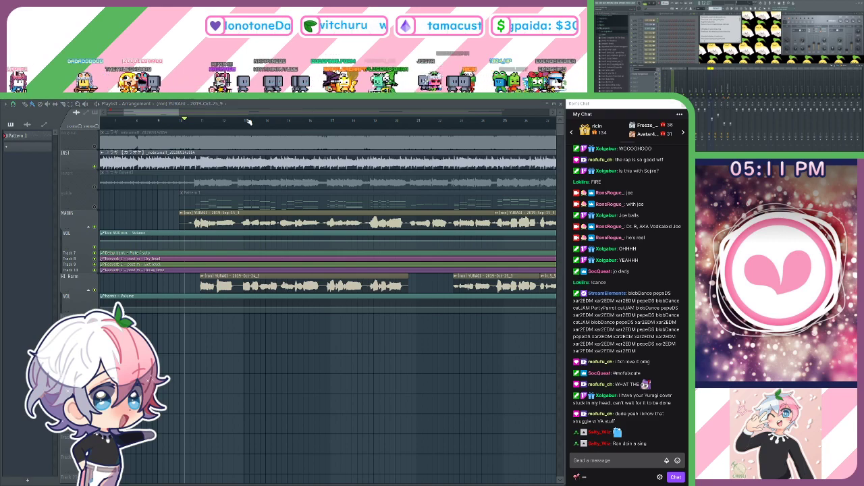
# Return the playhead to the start of the YURAGI arrangement and play the song from there.
pyautogui.scroll(2, 203, 121)
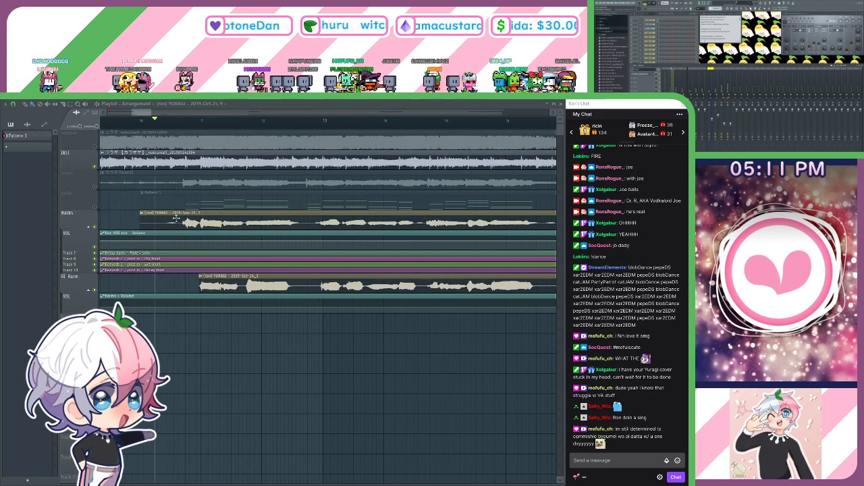
pyautogui.scroll(-4, 169, 118)
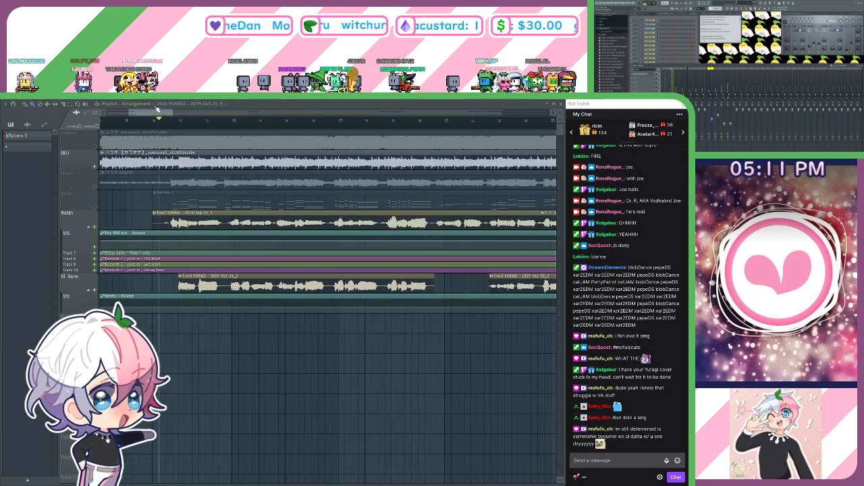
pyautogui.moveTo(165, 114); pyautogui.dragTo(138, 126)
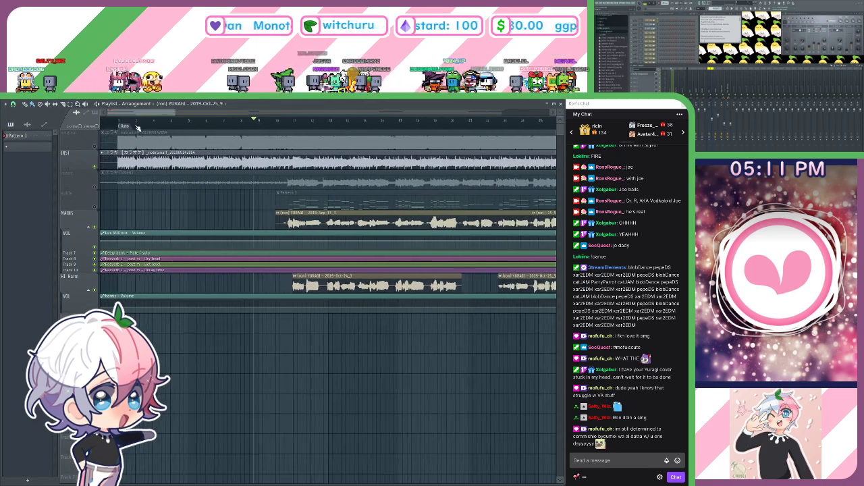
pyautogui.click(118, 120)
pyautogui.press('space')
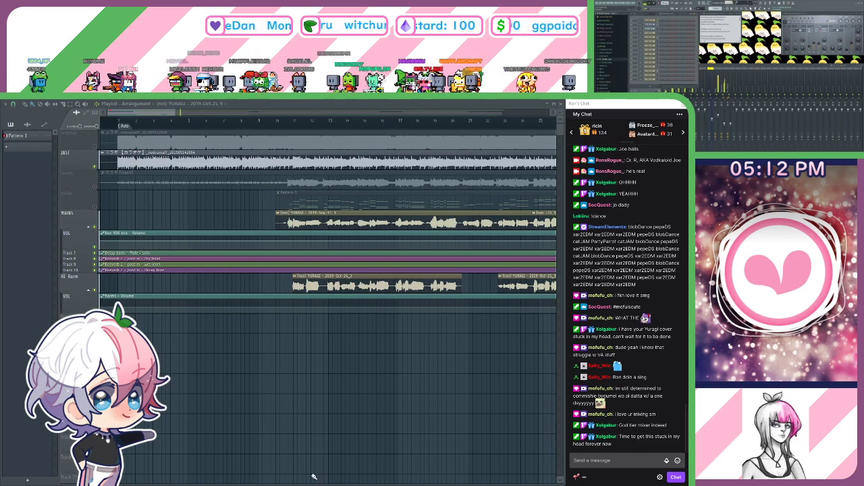
# Follow playback through the first group of main vocal clips and their harmony clips.
pyautogui.moveTo(310, 405); pyautogui.dragTo(41, 389)
pyautogui.scroll(-3, 360, 121)
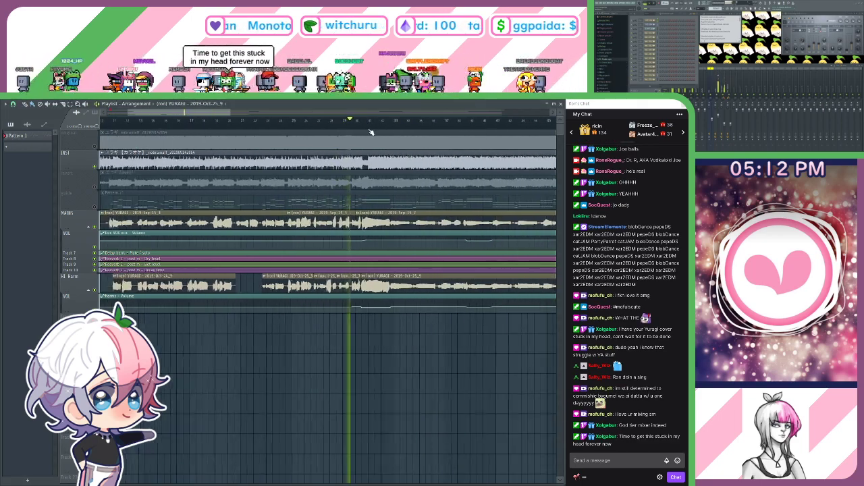
pyautogui.moveTo(413, 160); pyautogui.dragTo(352, 195)
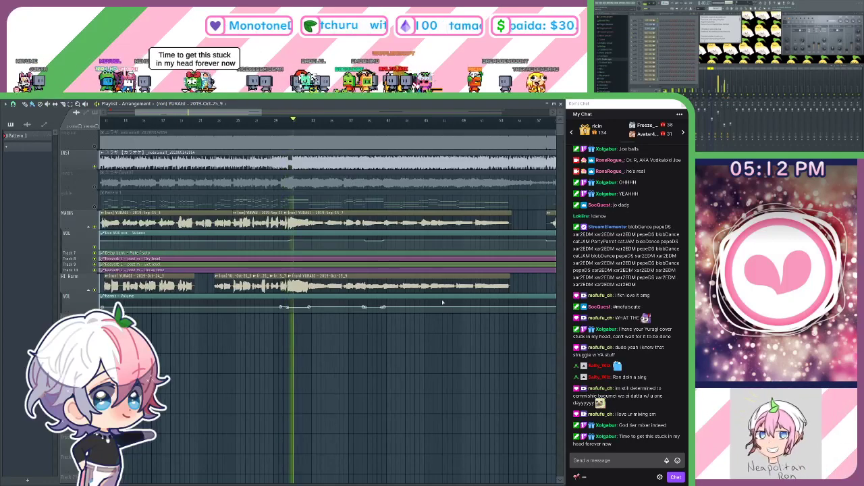
pyautogui.scroll(-1, 416, 349)
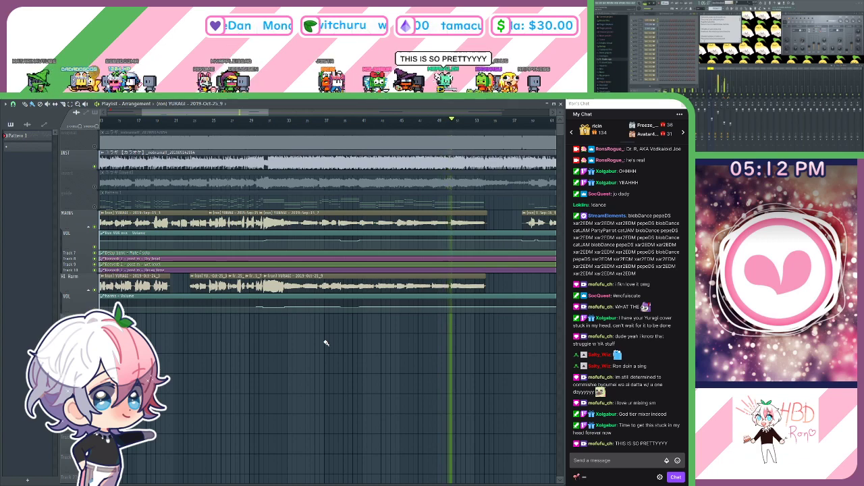
pyautogui.scroll(-3, 399, 123)
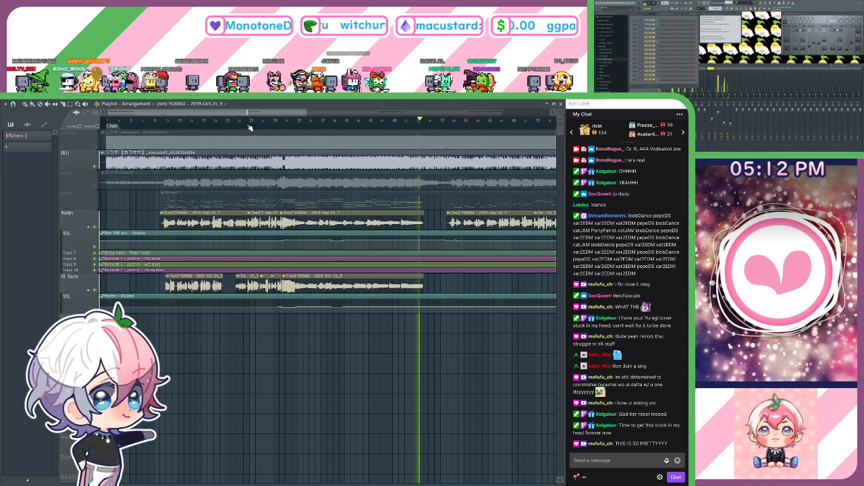
# Mute the INST track and play the vocals alone from just before the first main vocal phrase.
pyautogui.scroll(3, 250, 126)
pyautogui.press('space')
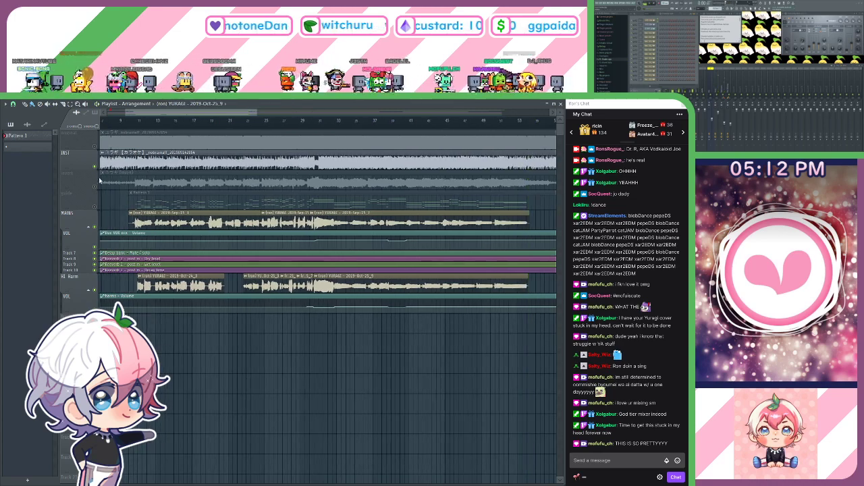
pyautogui.click(96, 167)
pyautogui.scroll(4, 156, 129)
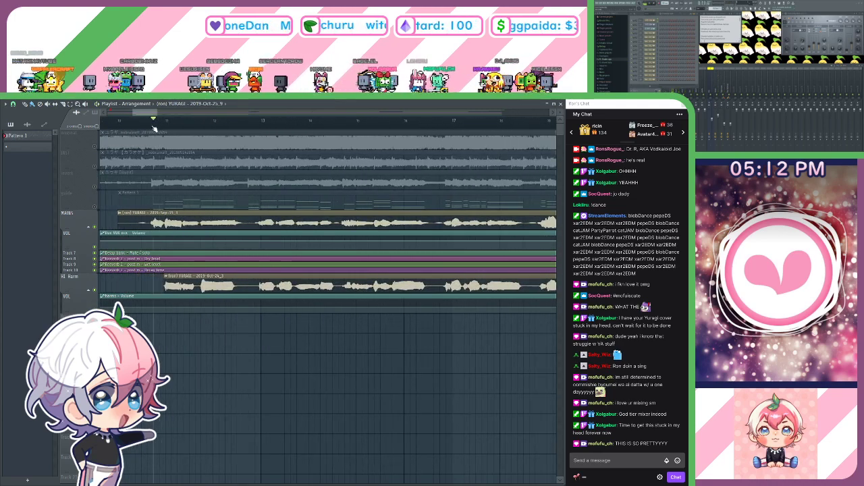
pyautogui.scroll(2, 154, 128)
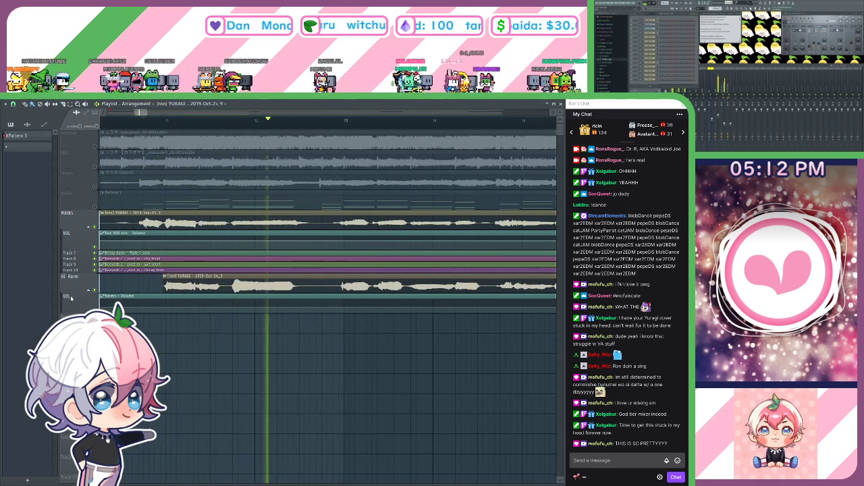
# Make the Hi Harm track much taller and follow its opening clip while the vocals play without the instrumental.
pyautogui.moveTo(71, 294); pyautogui.dragTo(71, 356)
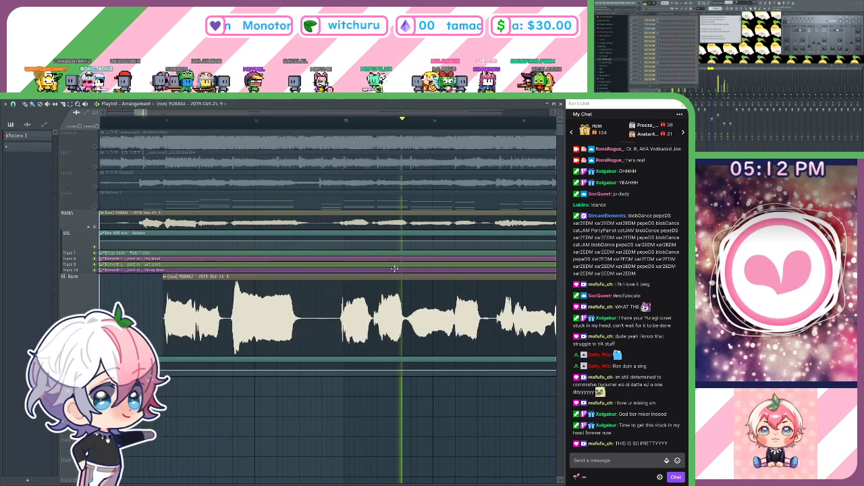
pyautogui.scroll(-2, 343, 131)
pyautogui.hscroll(4, 337, 135)
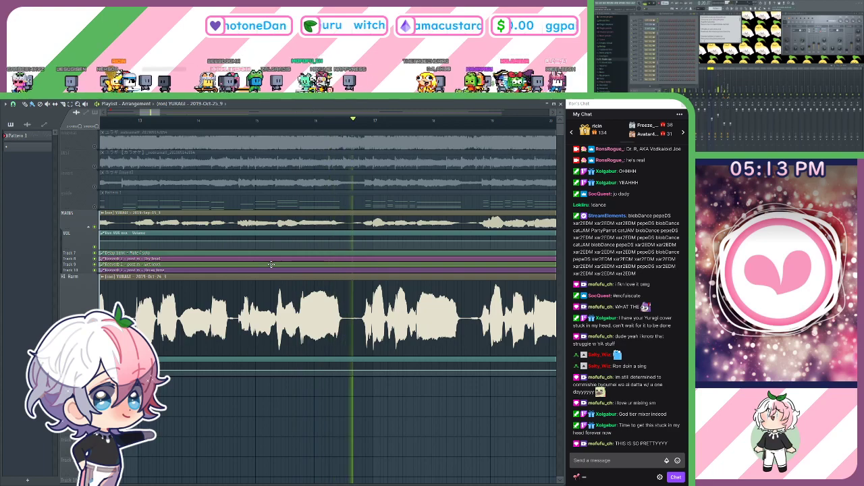
pyautogui.hscroll(4, 455, 271)
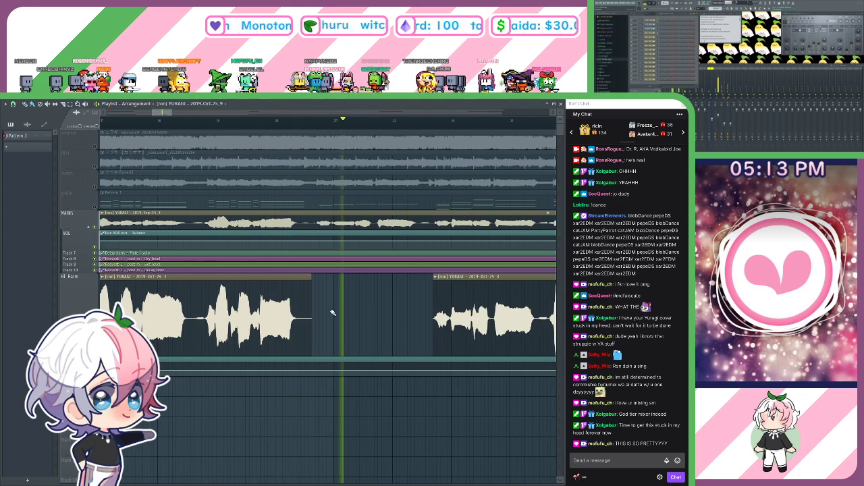
pyautogui.scroll(-2, 401, 329)
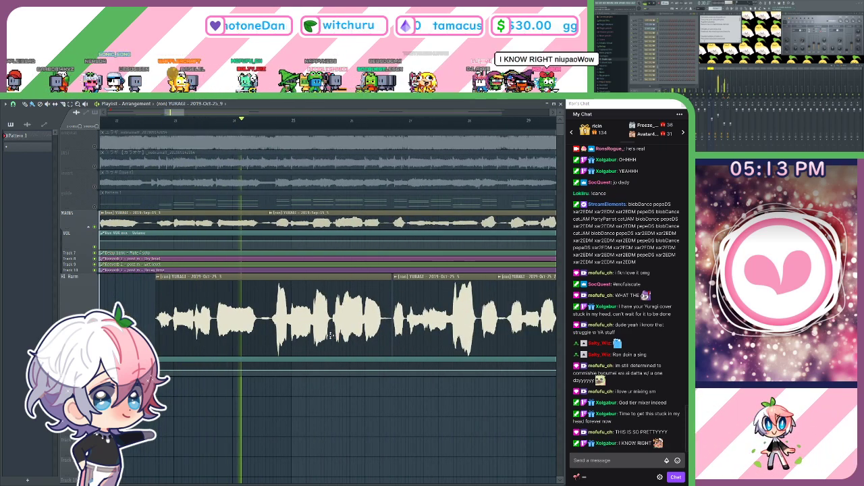
# Follow the remaining harmony clips to the end of the last one and stop playback.
pyautogui.moveTo(339, 337); pyautogui.dragTo(287, 340)
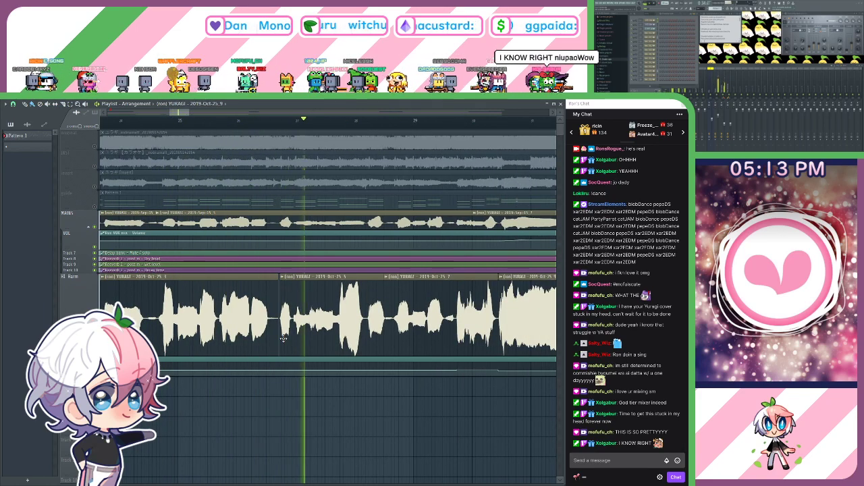
pyautogui.scroll(-2, 270, 339)
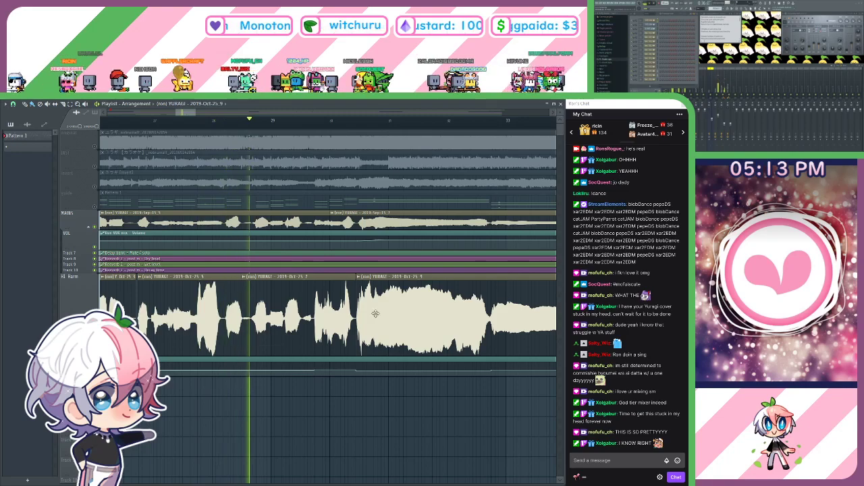
pyautogui.scroll(-1, 376, 313)
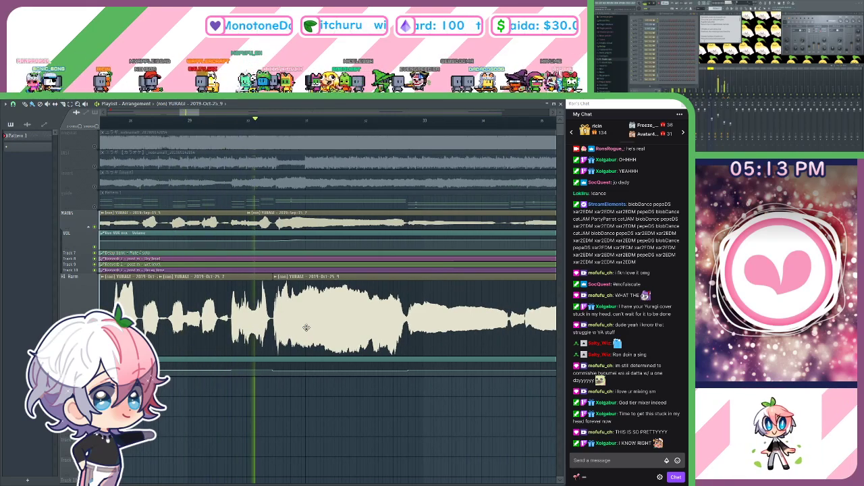
pyautogui.scroll(-2, 283, 330)
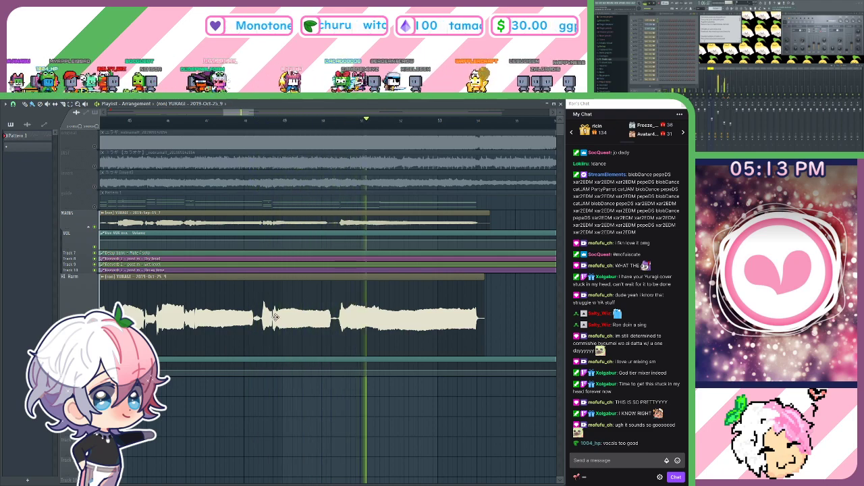
pyautogui.moveTo(498, 314); pyautogui.dragTo(274, 317)
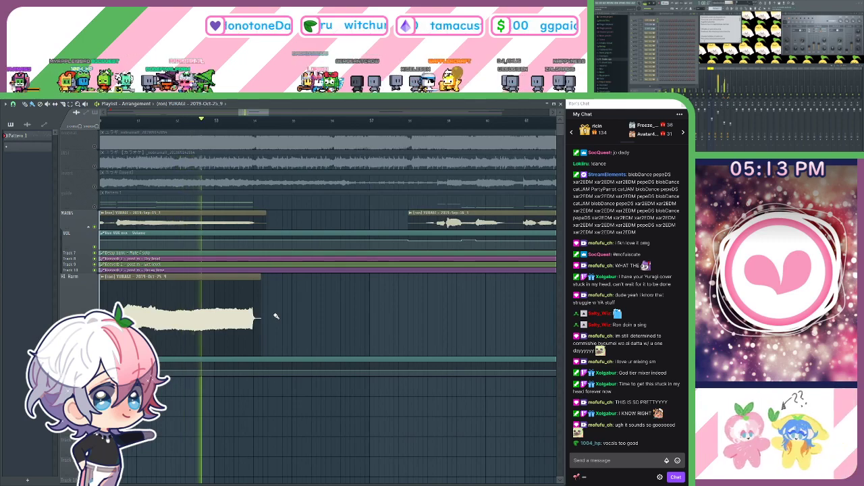
pyautogui.moveTo(417, 320); pyautogui.dragTo(281, 321)
pyautogui.press('space')
# Move the playhead to the start of the last main vocal clip and play it with the instrumental audible.
pyautogui.scroll(-2, 288, 127)
pyautogui.scroll(-2, 287, 126)
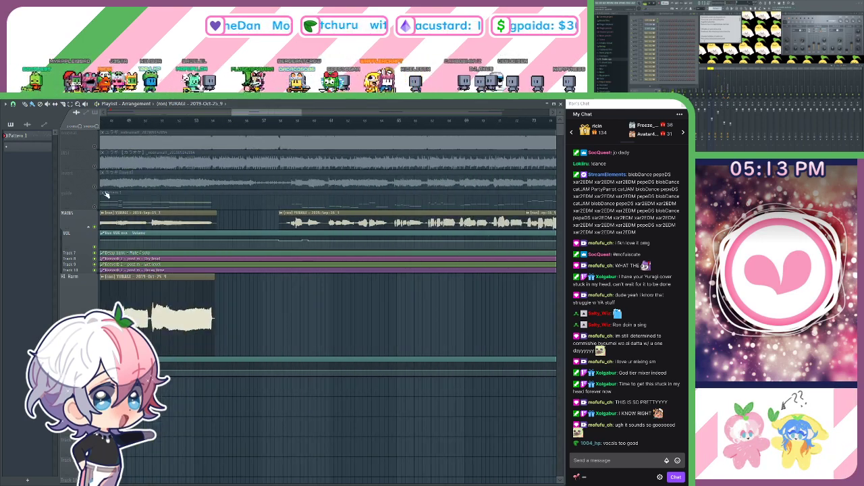
pyautogui.scroll(-3, 289, 119)
pyautogui.moveTo(287, 113); pyautogui.dragTo(467, 123)
pyautogui.scroll(4, 315, 128)
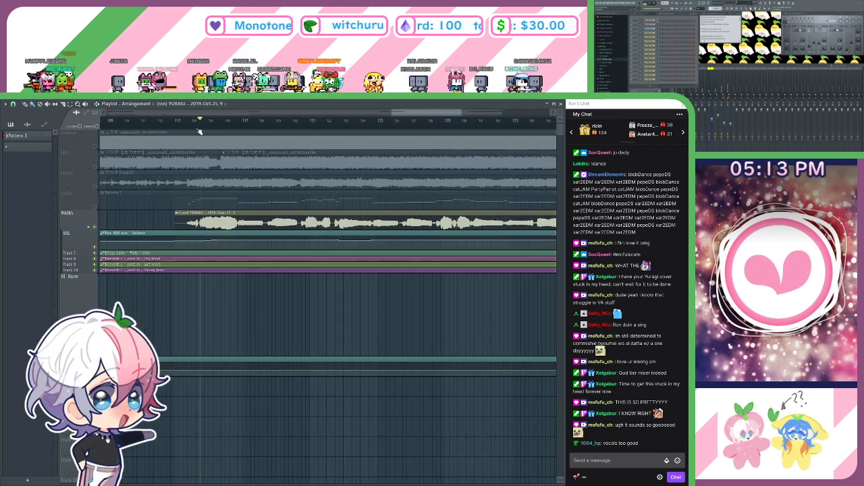
pyautogui.press('space')
pyautogui.scroll(2, 208, 128)
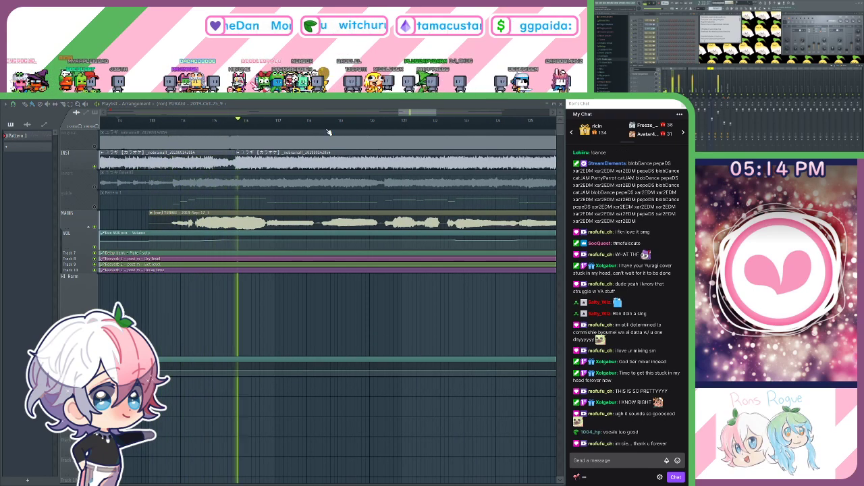
# Make the MAINS track much taller and follow the last main vocal clip to its end in playback.
pyautogui.scroll(-2, 305, 122)
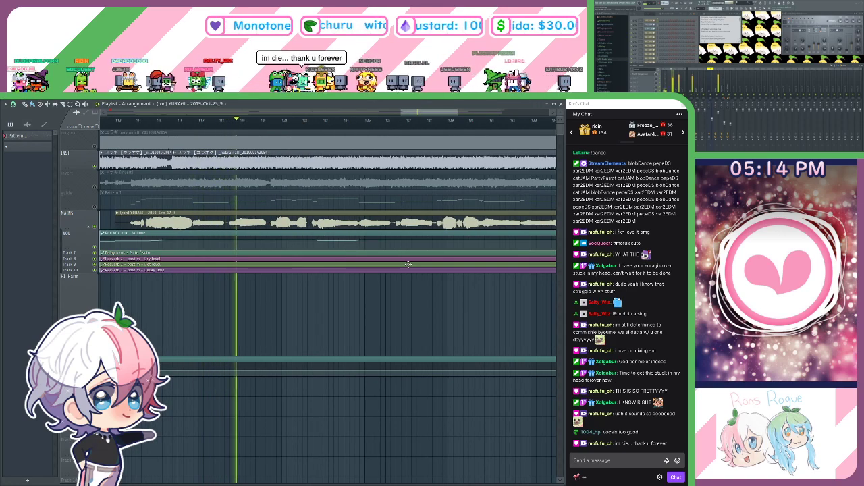
pyautogui.scroll(-2, 343, 127)
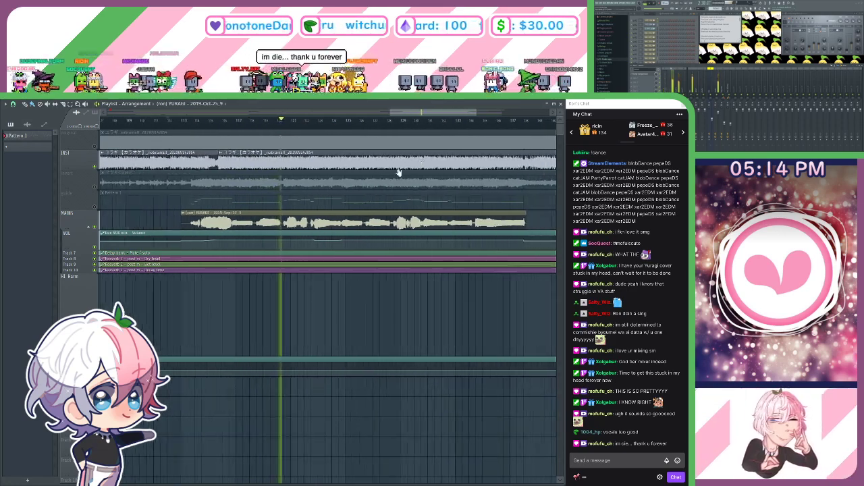
pyautogui.scroll(1, 342, 127)
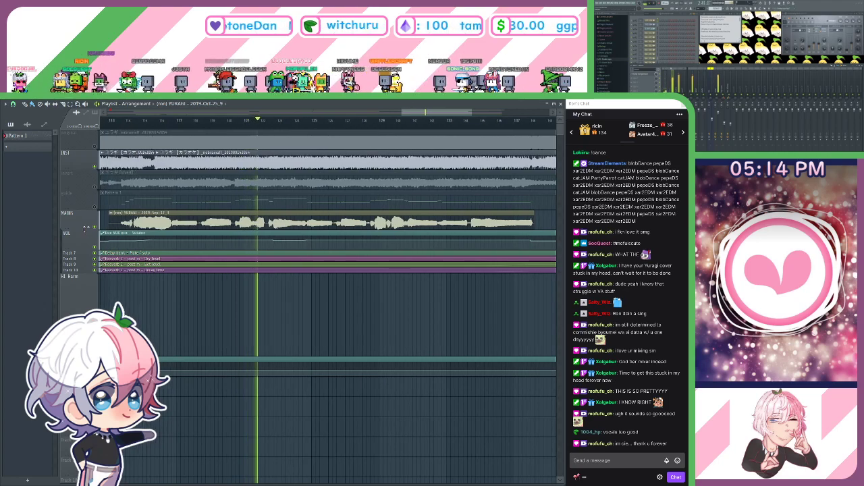
pyautogui.moveTo(75, 230); pyautogui.dragTo(75, 350)
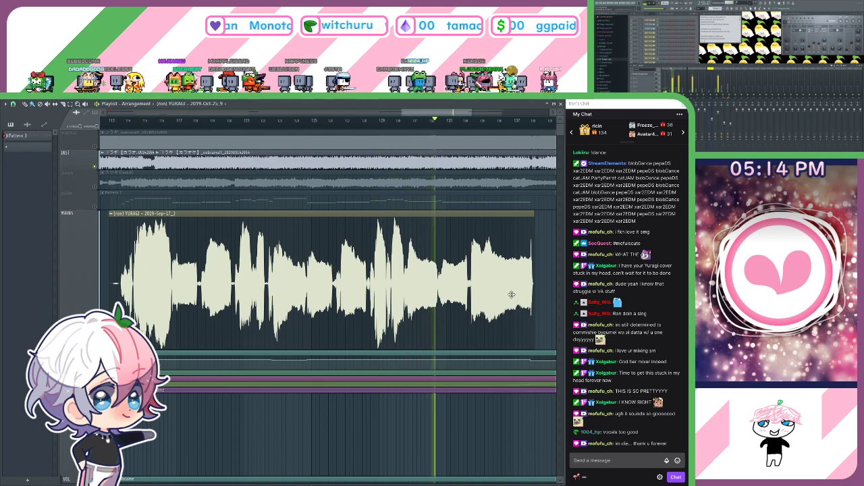
pyautogui.moveTo(503, 293); pyautogui.dragTo(387, 298)
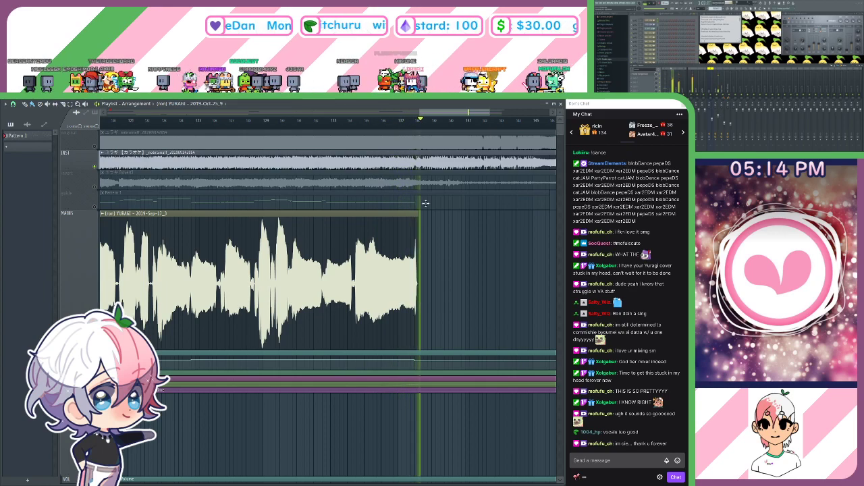
# Survey the whole arrangement and examine up close the start of the YURAGI - 2019-Sep-16_7 main vocal clip.
pyautogui.scroll(-5, 409, 121)
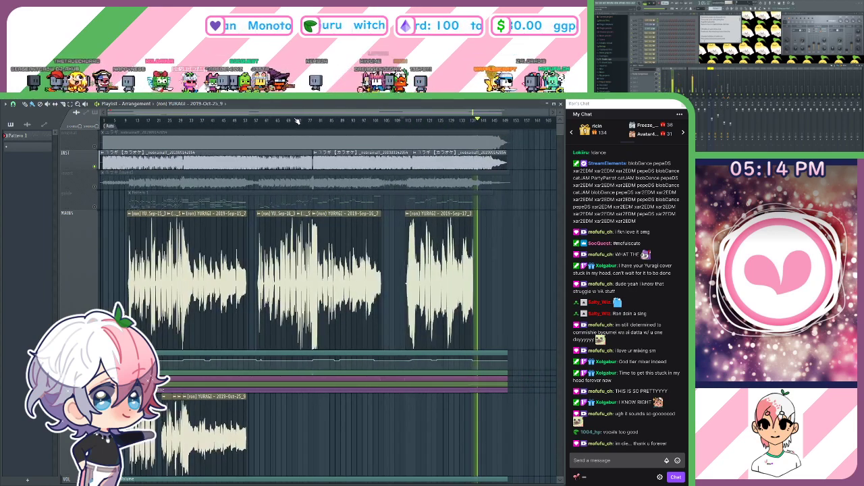
pyautogui.scroll(5, 345, 120)
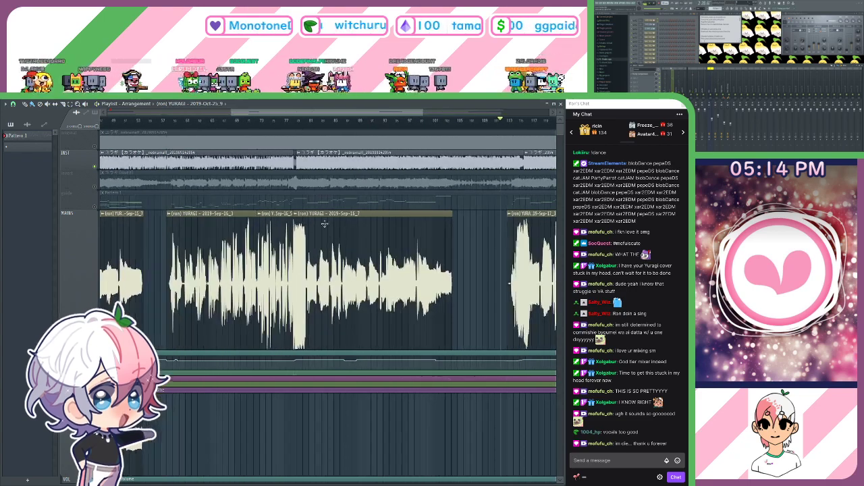
pyautogui.scroll(5, 301, 128)
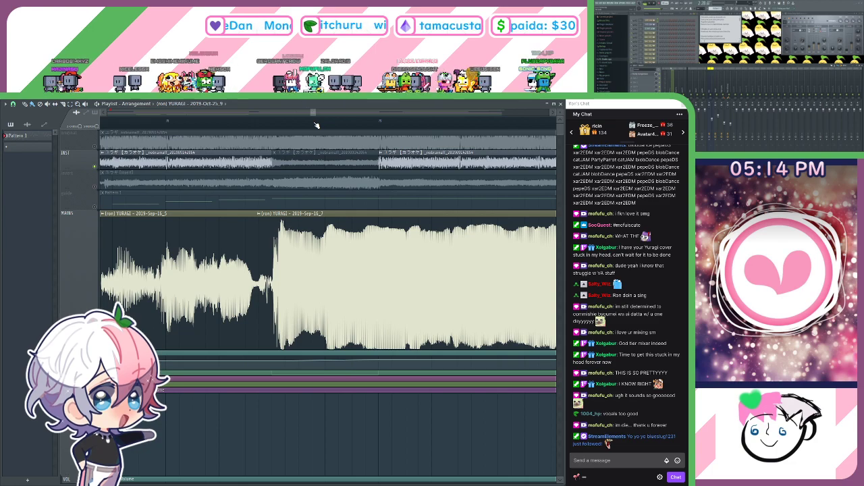
pyautogui.scroll(-5, 316, 125)
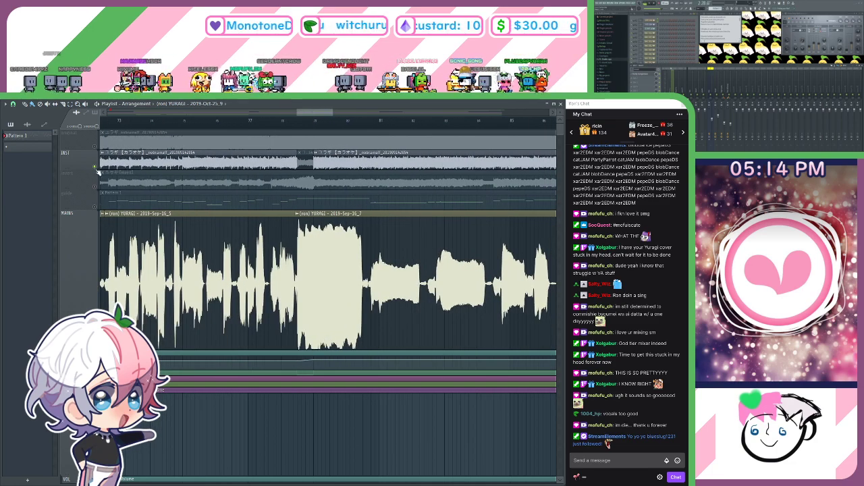
# Make the INST track much taller and inspect its muted section beneath the start of the Sep-16_7 vocal clip.
pyautogui.moveTo(98, 172); pyautogui.dragTo(97, 294)
pyautogui.scroll(6, 305, 124)
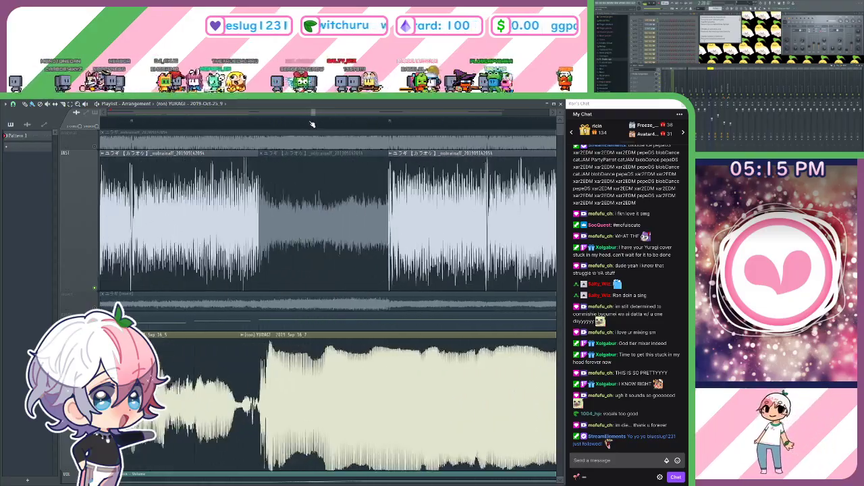
pyautogui.scroll(3, 313, 125)
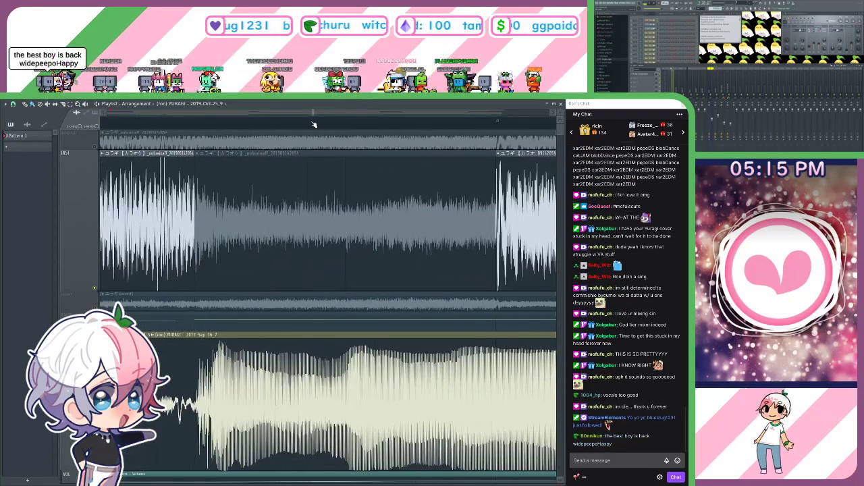
pyautogui.scroll(-5, 312, 124)
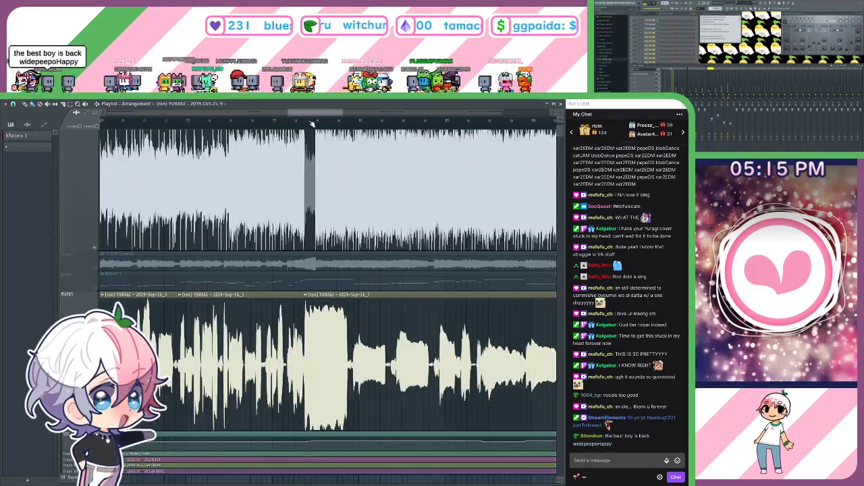
# Mute the MAINS track, unmute the short INST section at the start of the Sep-16_7 vocal, and play across it.
pyautogui.scroll(3, 312, 124)
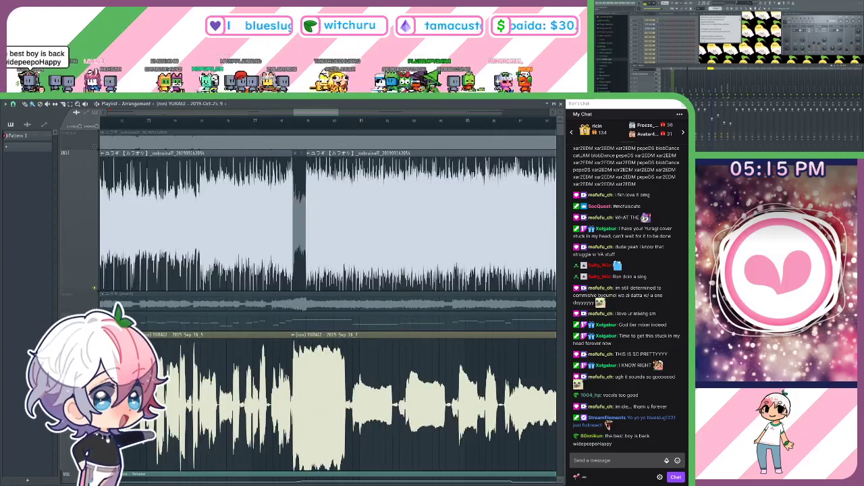
pyautogui.click(95, 467)
pyautogui.scroll(2, 309, 130)
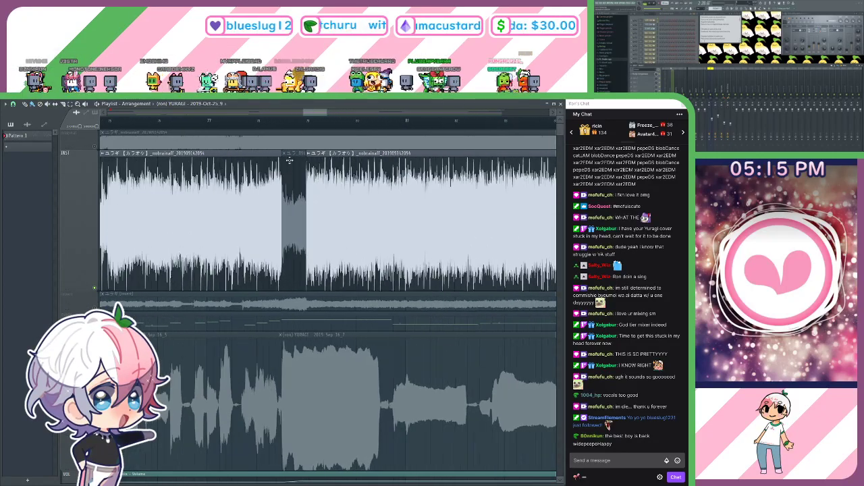
pyautogui.click(290, 162)
pyautogui.scroll(-1, 287, 129)
pyautogui.click(205, 129)
pyautogui.press('space')
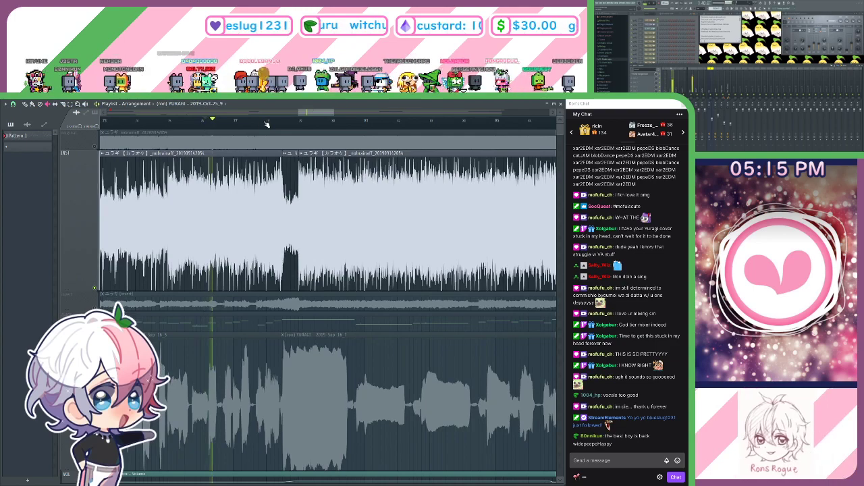
pyautogui.scroll(3, 299, 162)
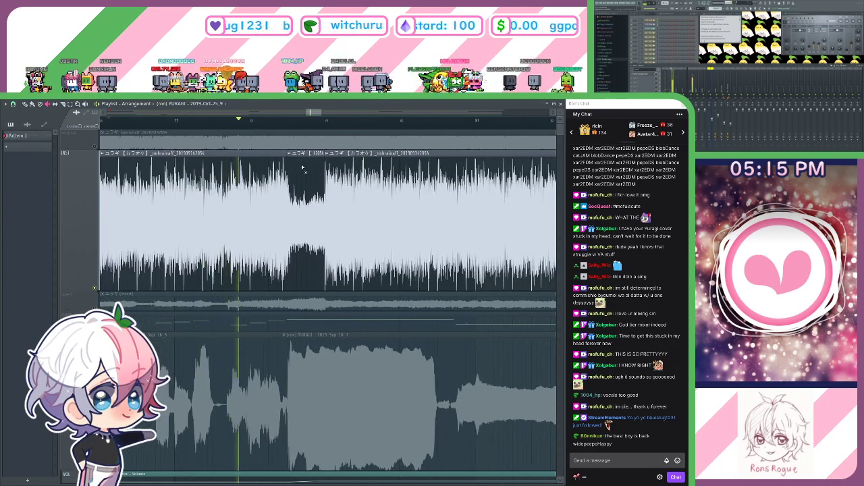
pyautogui.scroll(3, 308, 122)
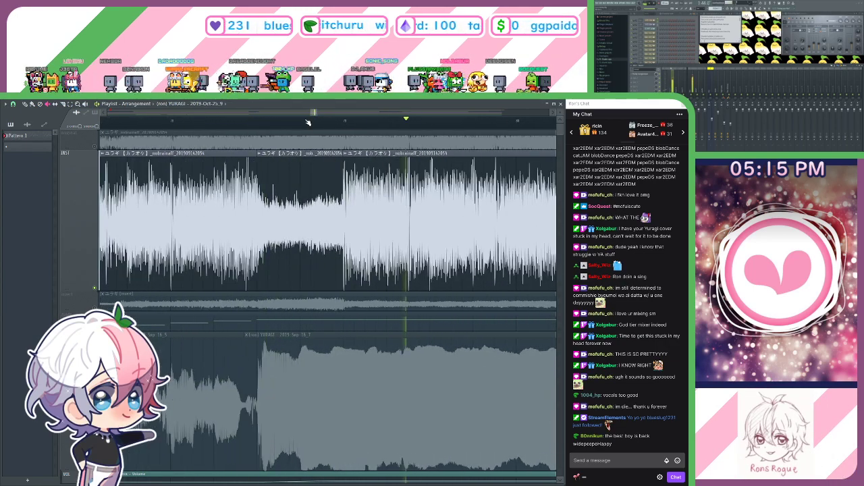
# Preview the short INST section on its own and mute it again.
pyautogui.scroll(-1, 307, 124)
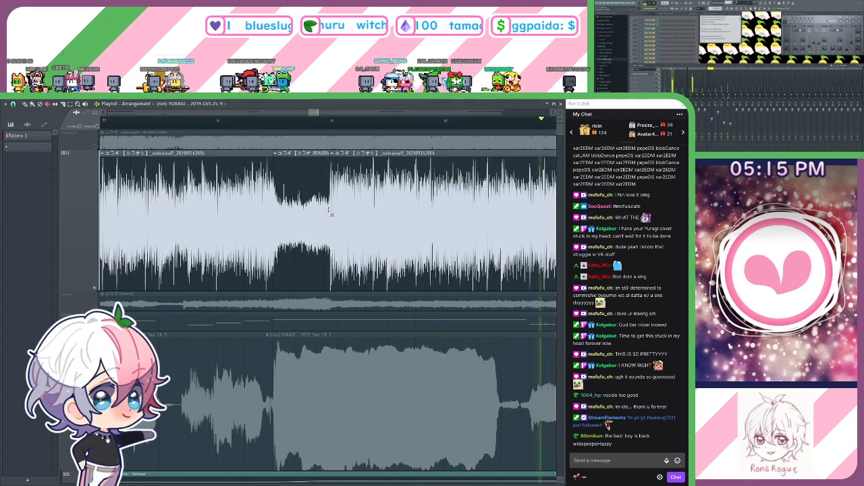
pyautogui.moveTo(329, 210); pyautogui.dragTo(409, 250)
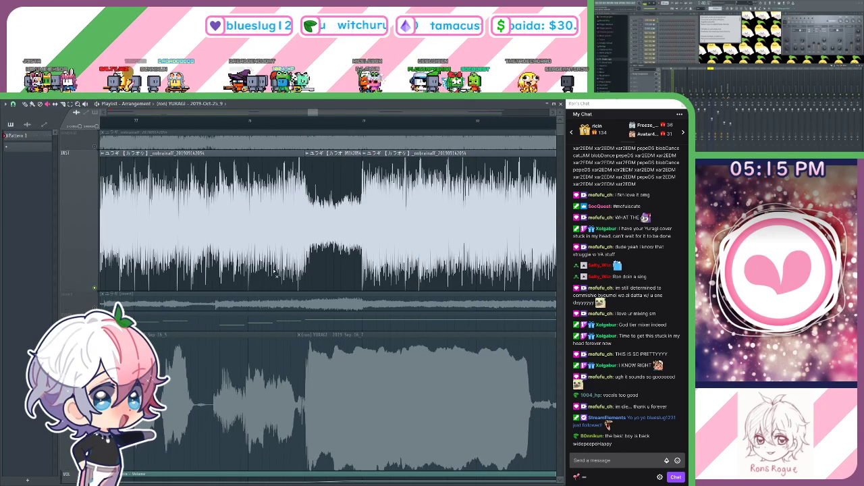
pyautogui.rightClick(308, 161)
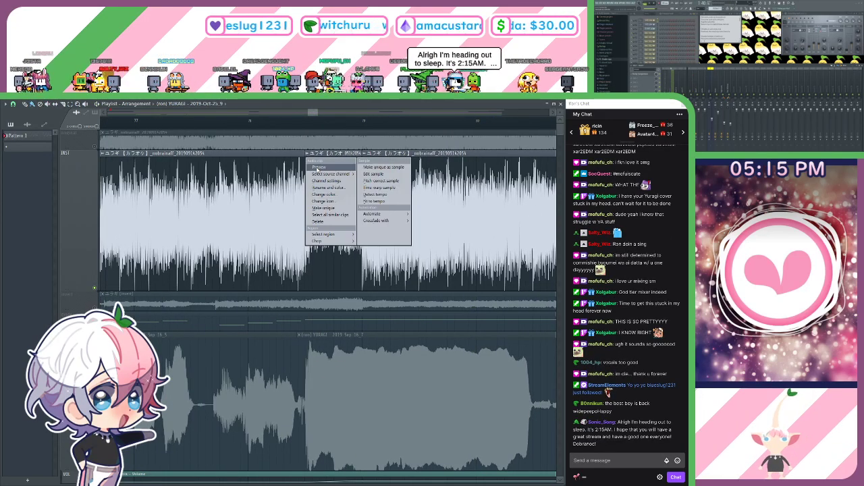
pyautogui.click(318, 168)
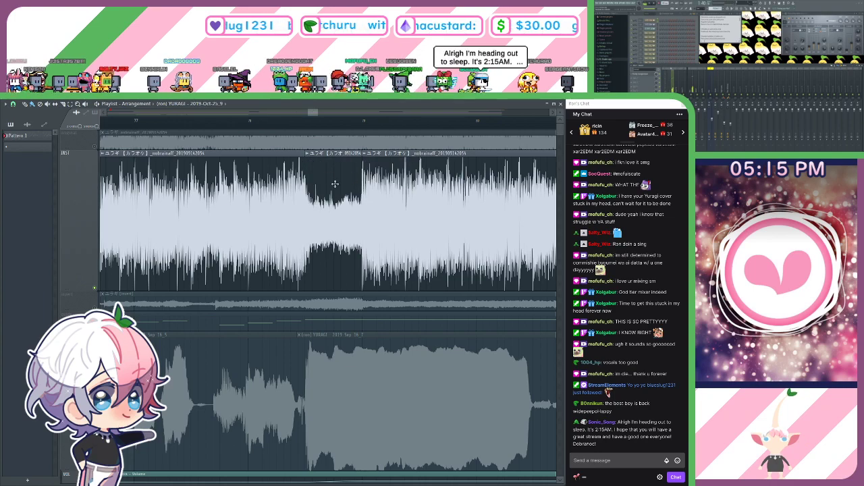
pyautogui.click(307, 154)
pyautogui.click(320, 168)
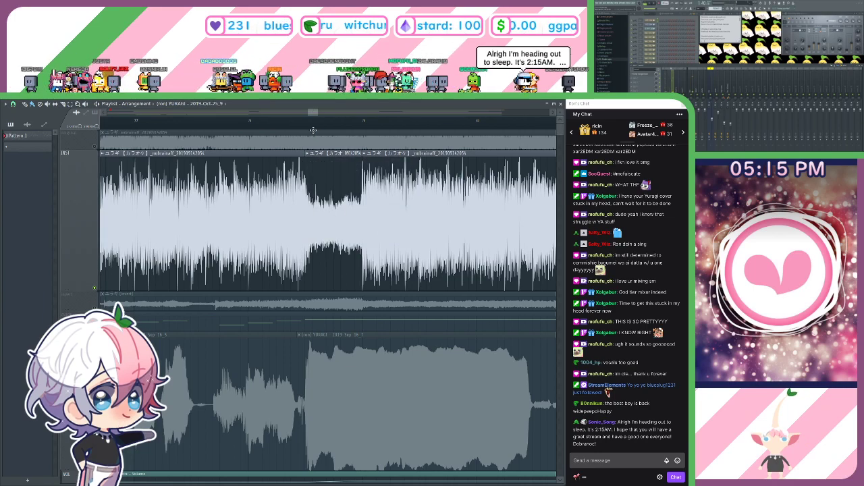
pyautogui.keyDown('alt'); pyautogui.rightClick(323, 160); pyautogui.keyUp('alt')
# Play the instrumental alone across the muted INST section, starting shortly before it.
pyautogui.scroll(-3, 331, 129)
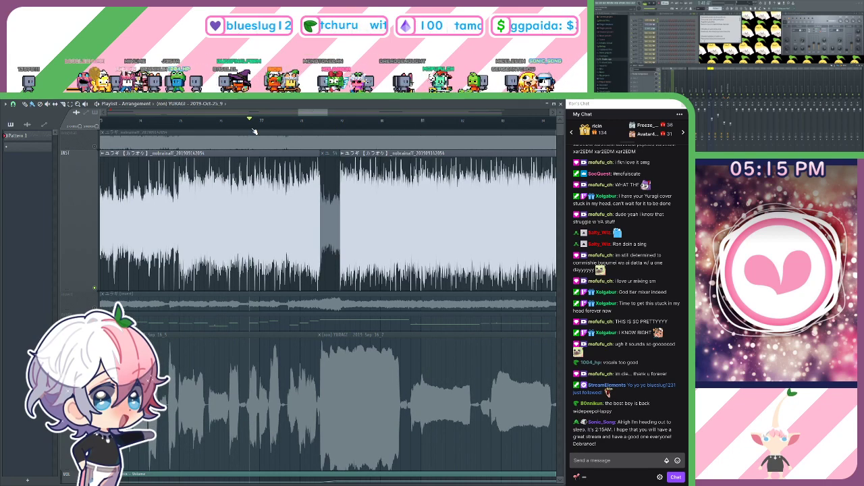
pyautogui.scroll(3, 254, 131)
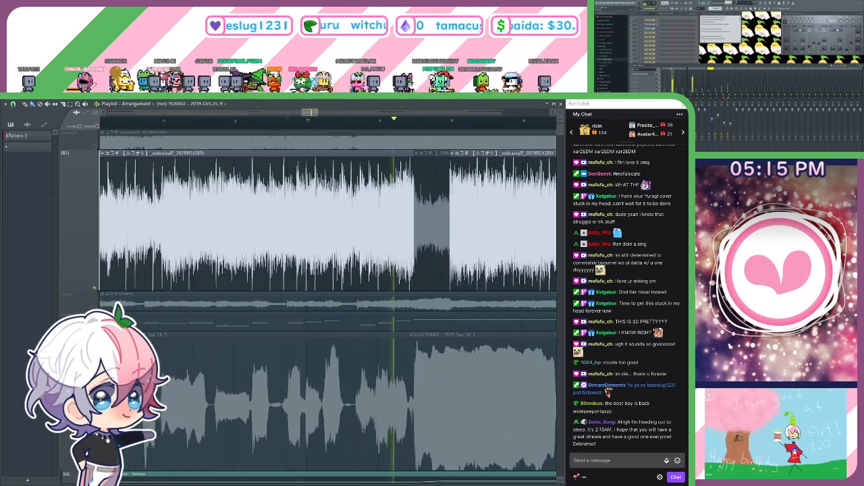
pyautogui.scroll(-3, 352, 180)
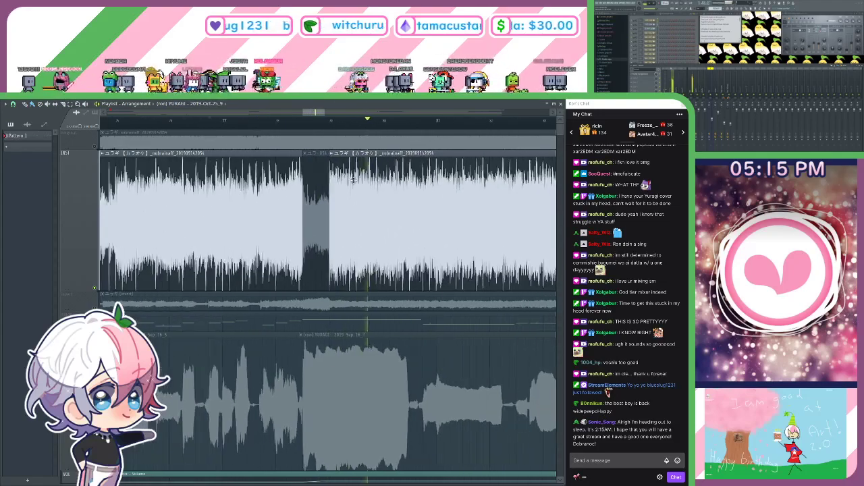
# Unmute the MAINS track and the short INST section, and play the vocal and instrumental together through it.
pyautogui.scroll(-2, 317, 159)
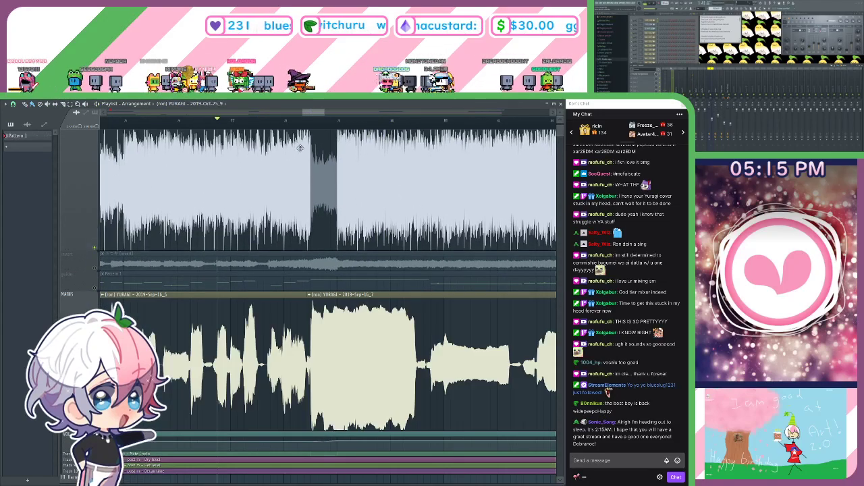
pyautogui.scroll(-1, 300, 147)
pyautogui.scroll(1, 267, 130)
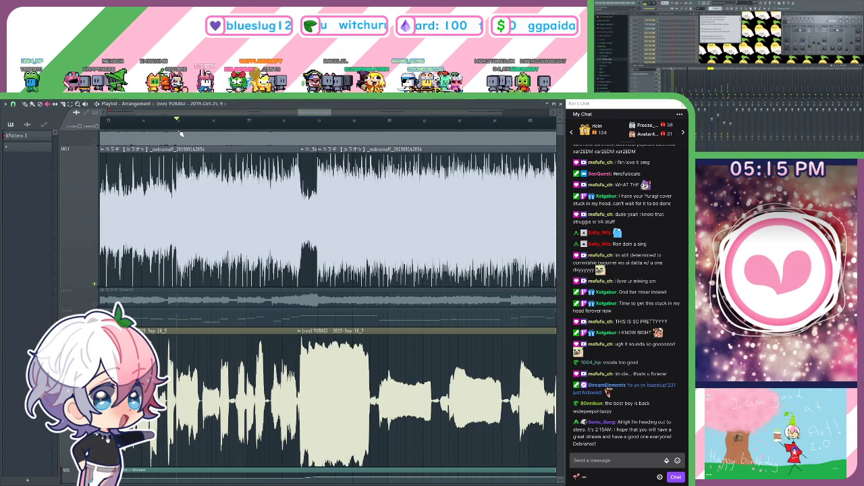
pyautogui.press('space')
pyautogui.moveTo(293, 174); pyautogui.dragTo(299, 173)
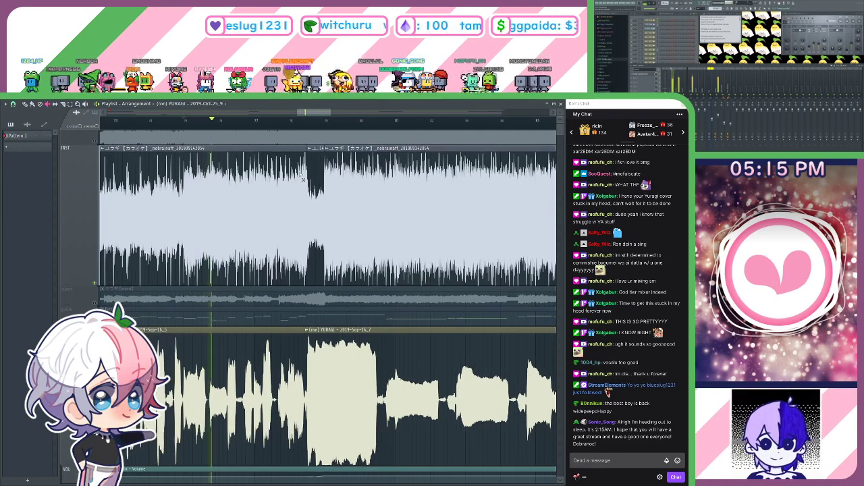
pyautogui.press('space')
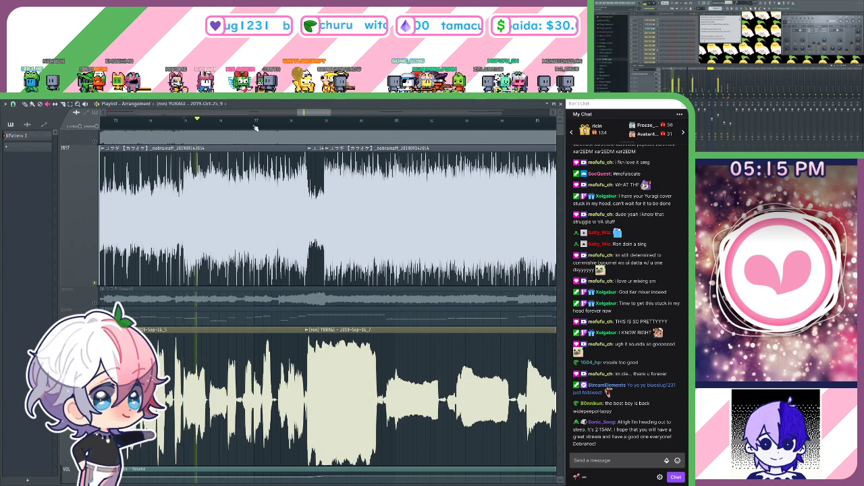
pyautogui.scroll(2, 280, 135)
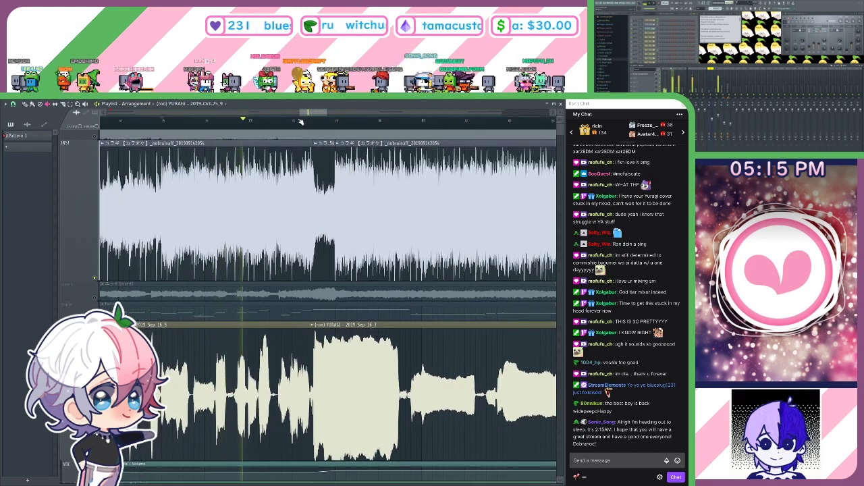
pyautogui.scroll(1, 302, 121)
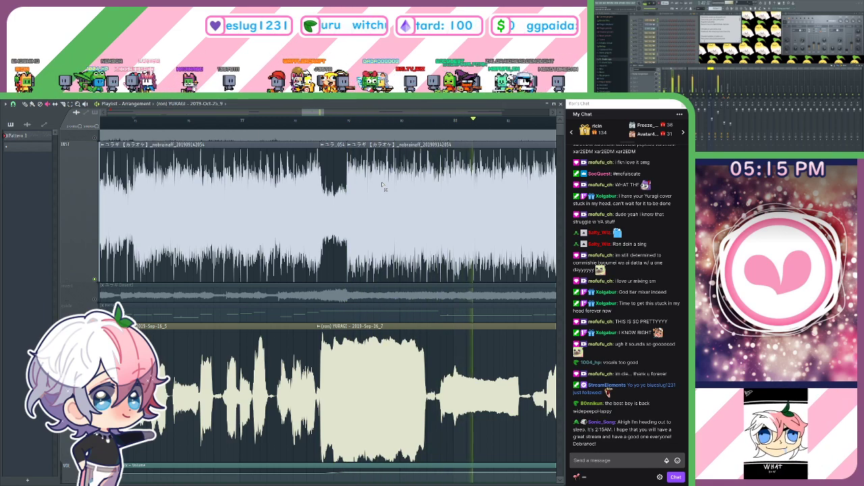
# Mute the short INST section again and play the vocals across the instrumental gap, stopping once past it.
pyautogui.moveTo(367, 194); pyautogui.dragTo(357, 196)
pyautogui.moveTo(372, 233); pyautogui.dragTo(380, 232)
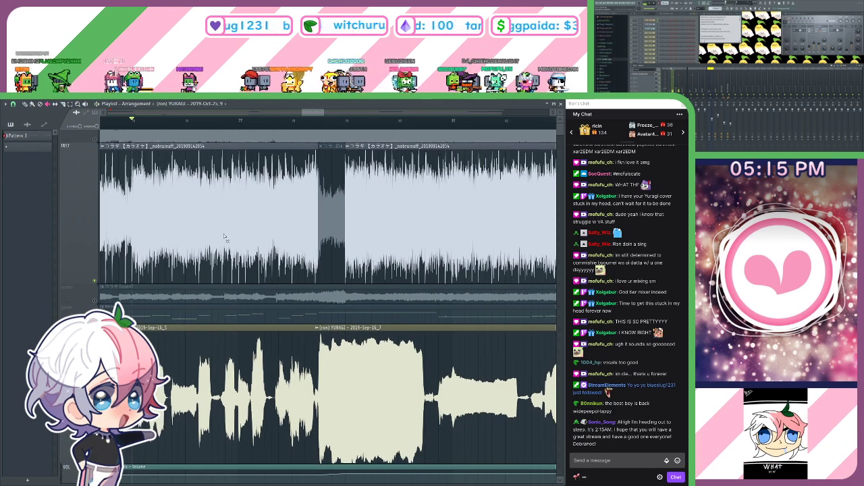
pyautogui.moveTo(331, 249); pyautogui.dragTo(379, 250)
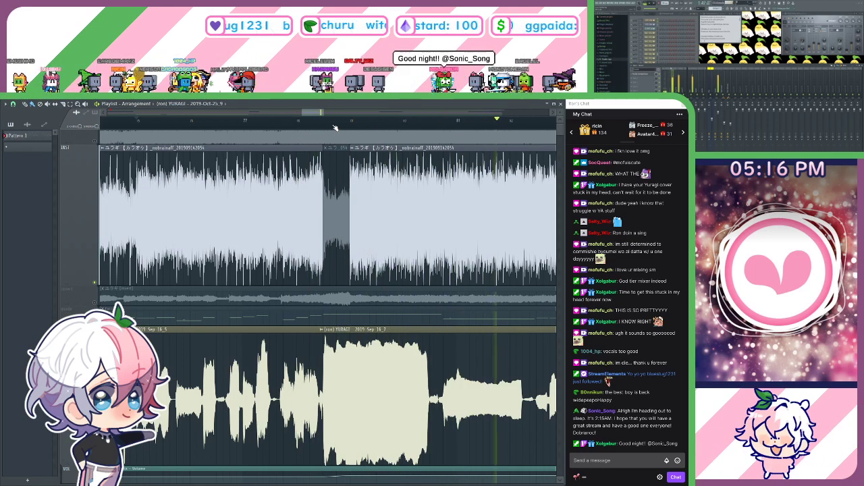
pyautogui.scroll(-3, 335, 127)
pyautogui.moveTo(410, 215); pyautogui.dragTo(394, 208)
pyautogui.press('space')
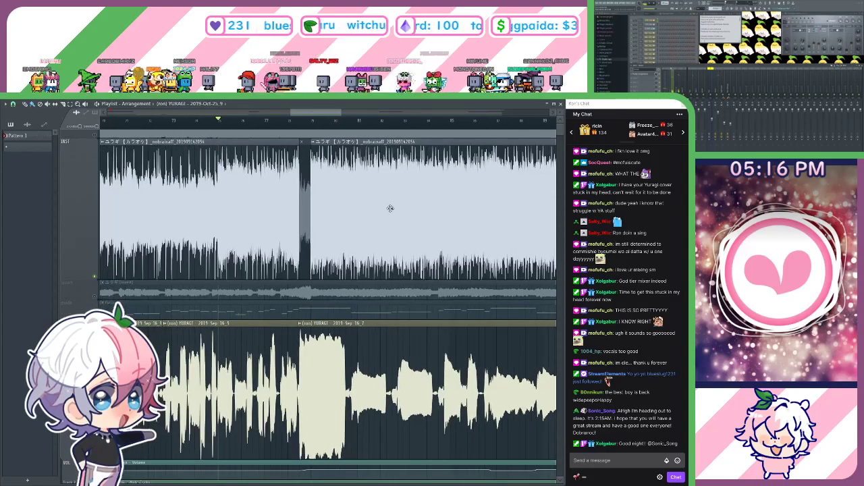
# Examine the gap in the INST track and survey the full YURAGI arrangement down to the tracks beneath MAINS.
pyautogui.scroll(2, 314, 133)
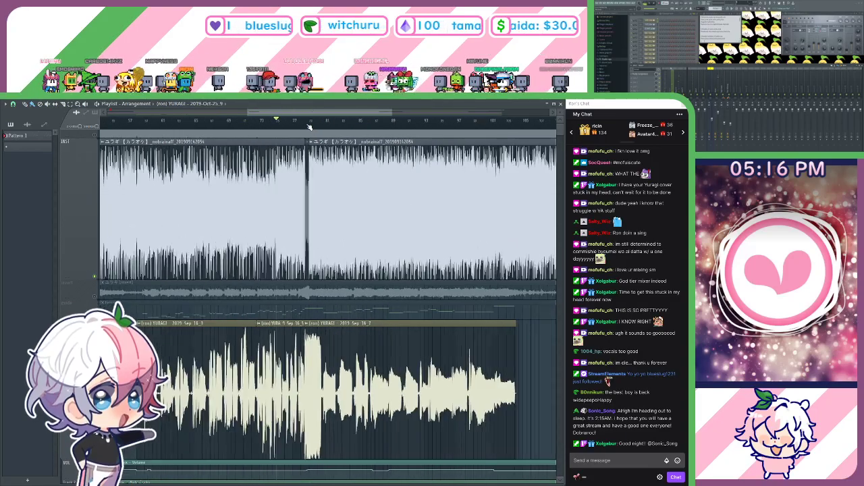
pyautogui.scroll(7, 363, 127)
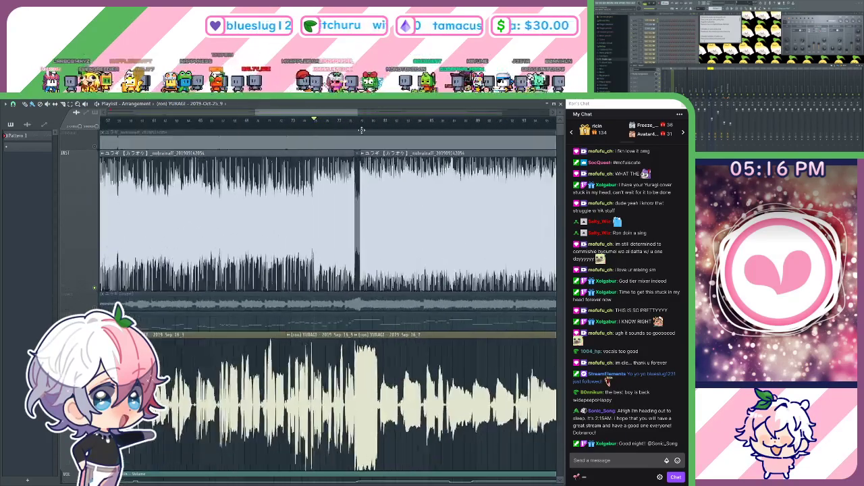
pyautogui.scroll(-8, 363, 125)
pyautogui.scroll(-4, 363, 126)
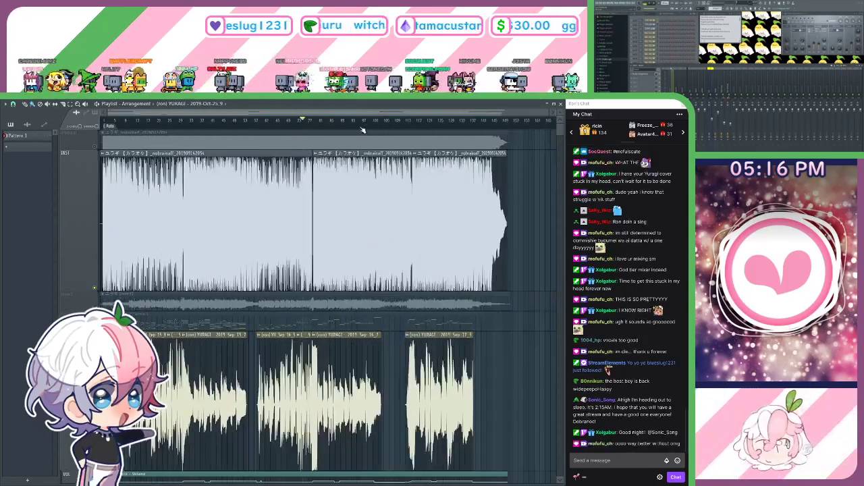
pyautogui.scroll(-3, 423, 250)
pyautogui.moveTo(425, 237); pyautogui.dragTo(437, 209)
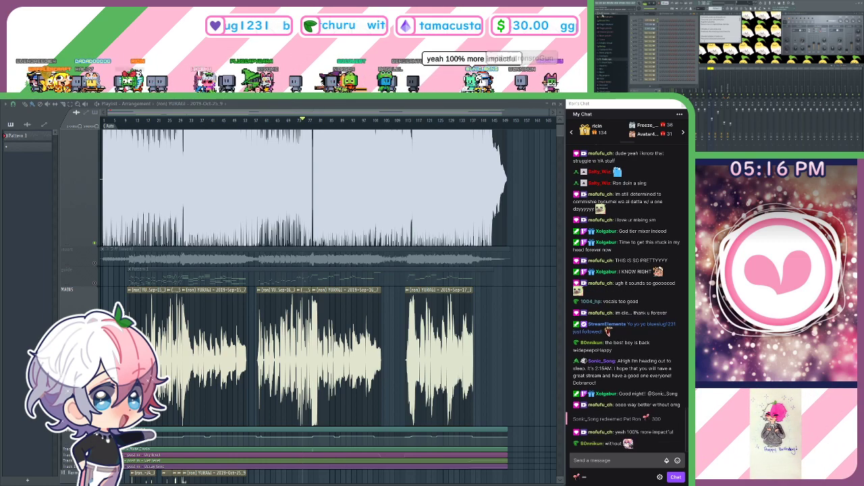
# Play the Mr.Xolgabeat project from the start of its first vocal clip and follow playback along the arrangement.
pyautogui.scroll(-3, 303, 357)
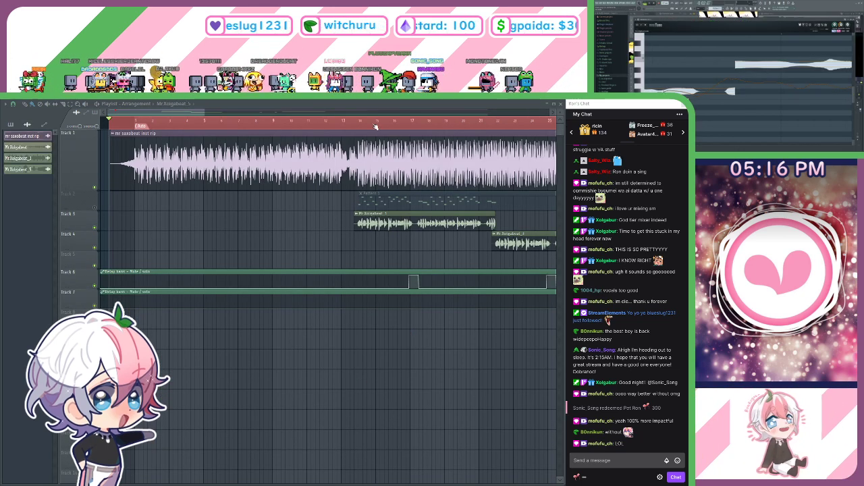
pyautogui.moveTo(390, 206); pyautogui.dragTo(241, 204)
pyautogui.press('space')
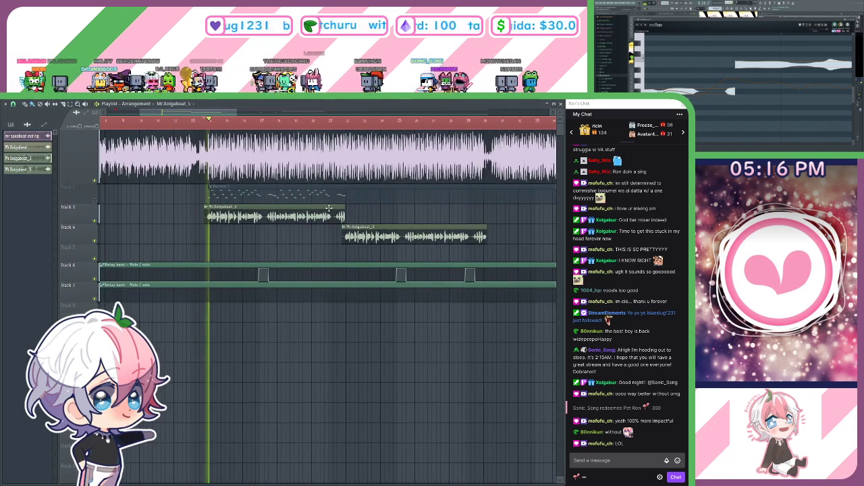
pyautogui.moveTo(339, 215); pyautogui.dragTo(321, 215)
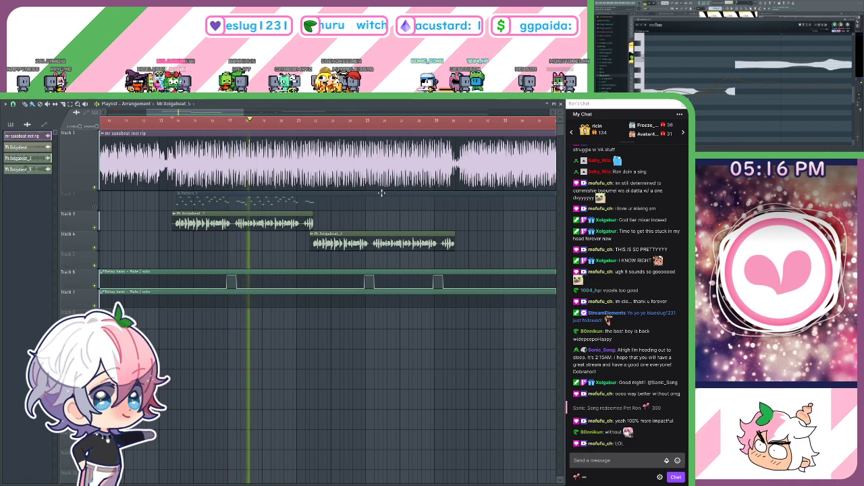
pyautogui.moveTo(380, 193); pyautogui.dragTo(374, 223)
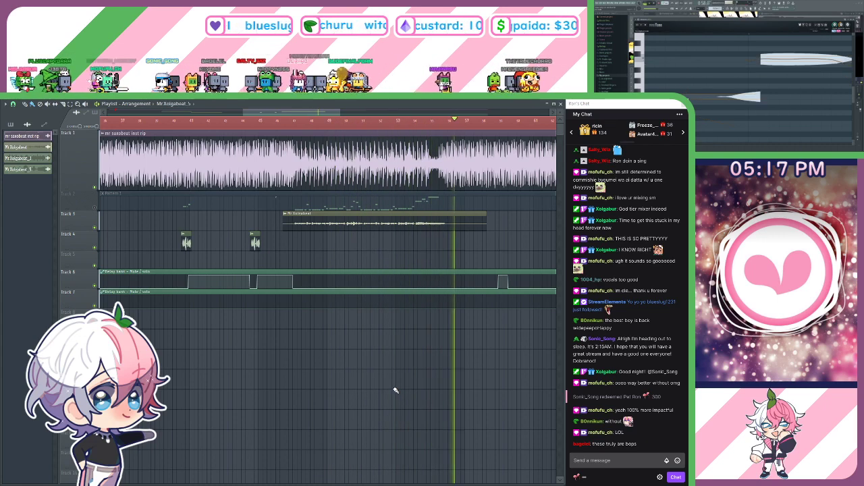
# Place a Mr.Xolgabeat_3 clip on Track 3 at about bar 56, over the end of the Mr.Xolgabeat clip, and play it.
pyautogui.scroll(-5, 399, 128)
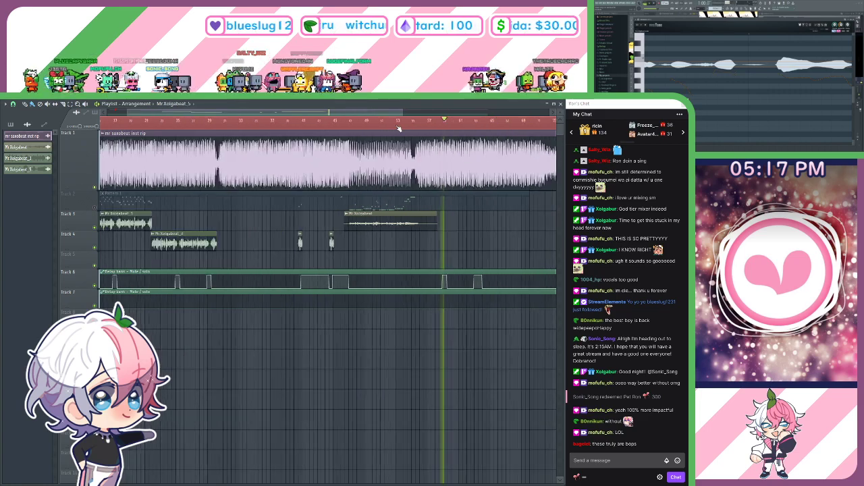
pyautogui.click(346, 218)
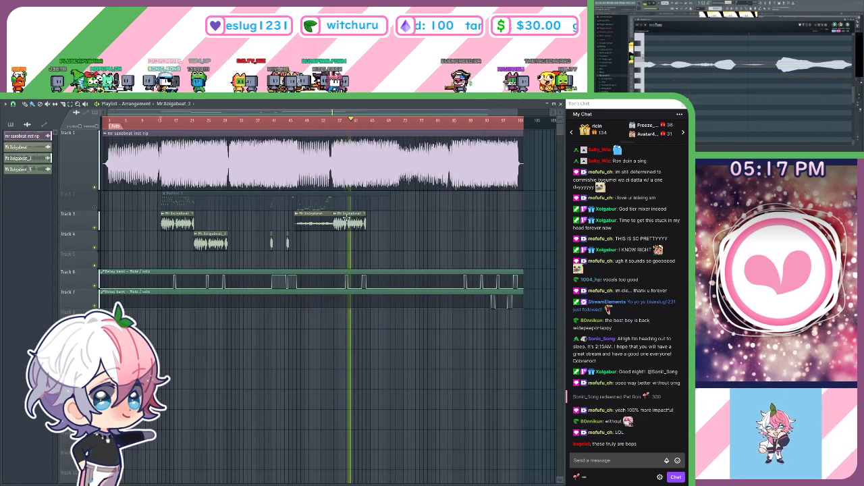
pyautogui.scroll(4, 341, 121)
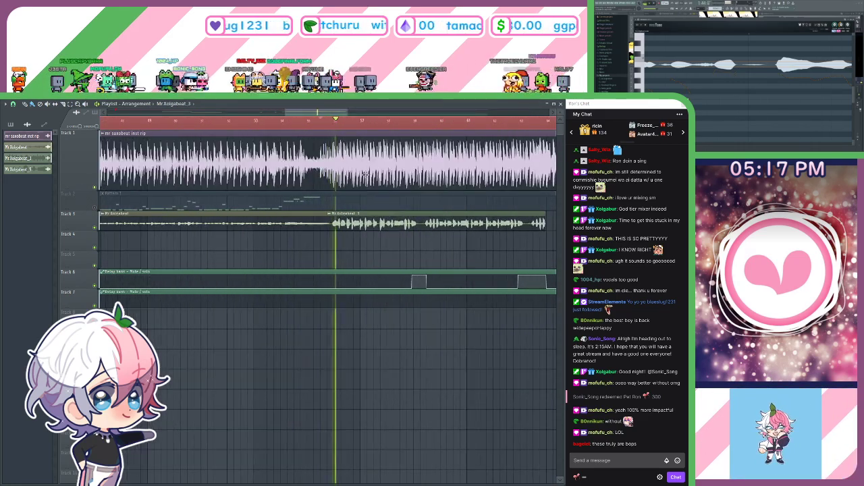
pyautogui.scroll(-2, 344, 124)
pyautogui.scroll(-2, 348, 123)
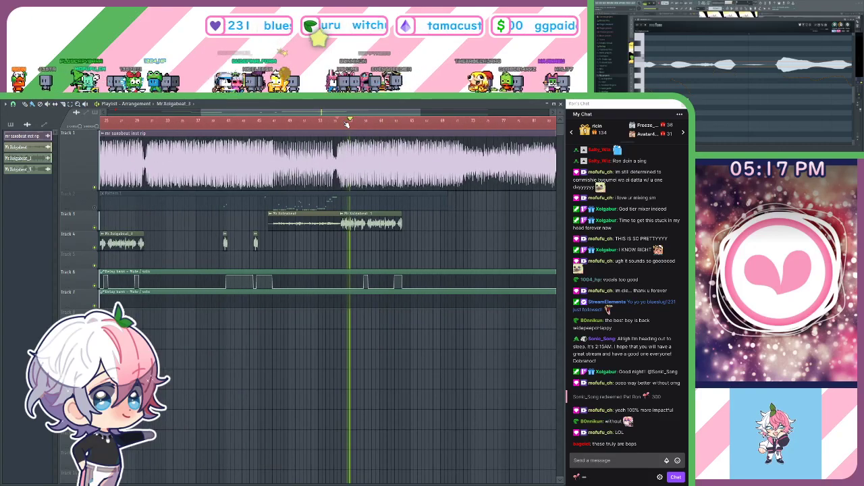
pyautogui.scroll(-3, 347, 124)
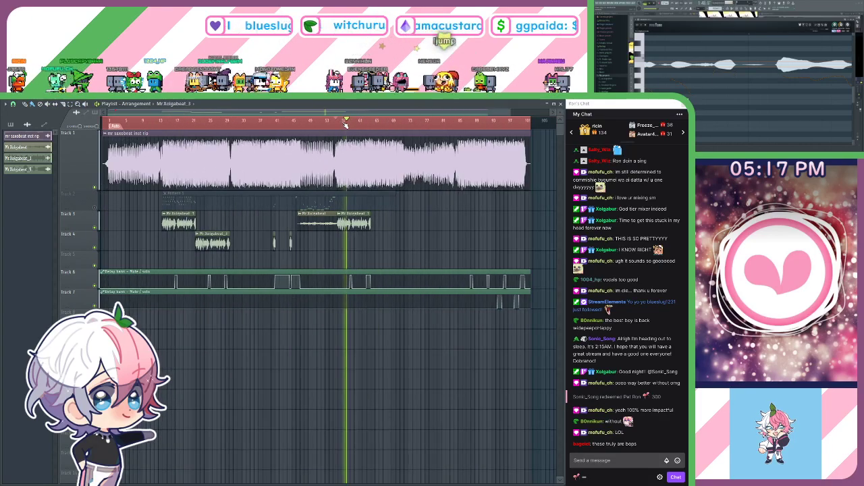
# Examine the Mr.Xolgabeat clip on Track 3 and the pattern notes above it in the stretch leading up to bar 56.
pyautogui.moveTo(444, 223); pyautogui.dragTo(437, 231)
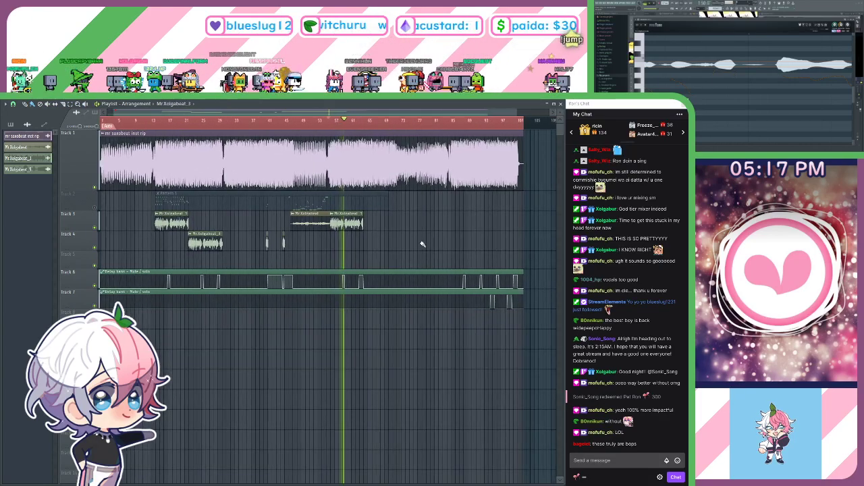
pyautogui.scroll(1, 330, 123)
pyautogui.scroll(3, 331, 121)
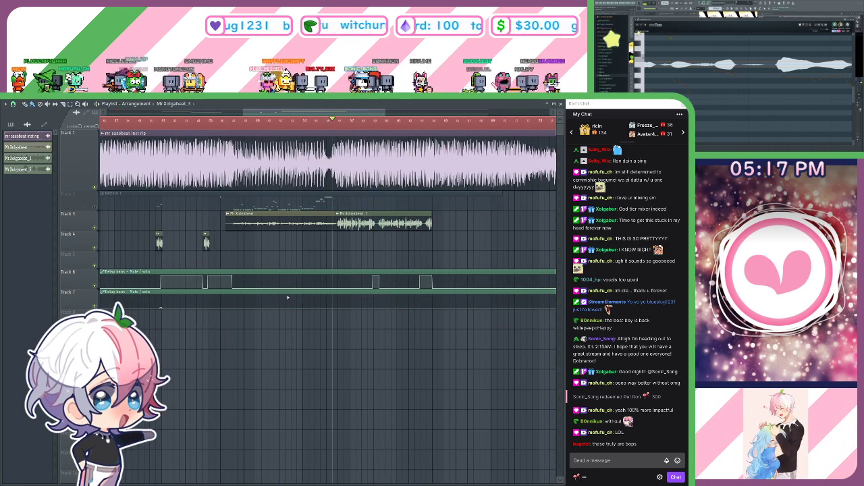
pyautogui.scroll(3, 265, 135)
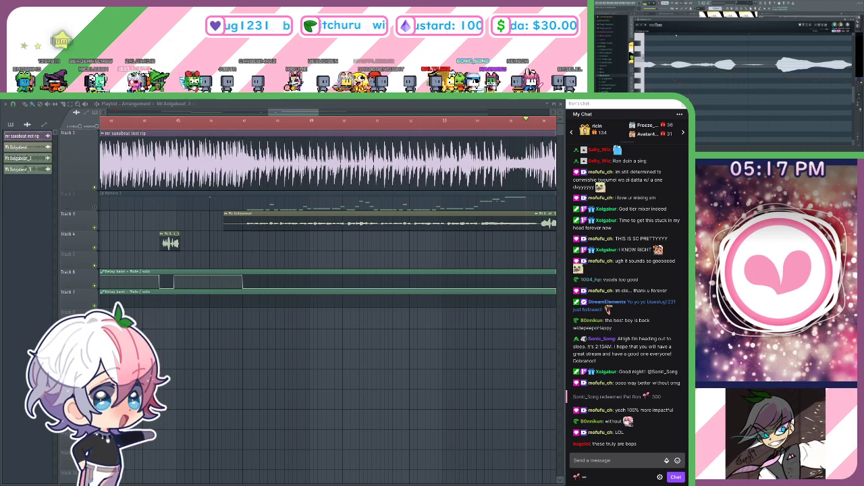
pyautogui.scroll(3, 675, 36)
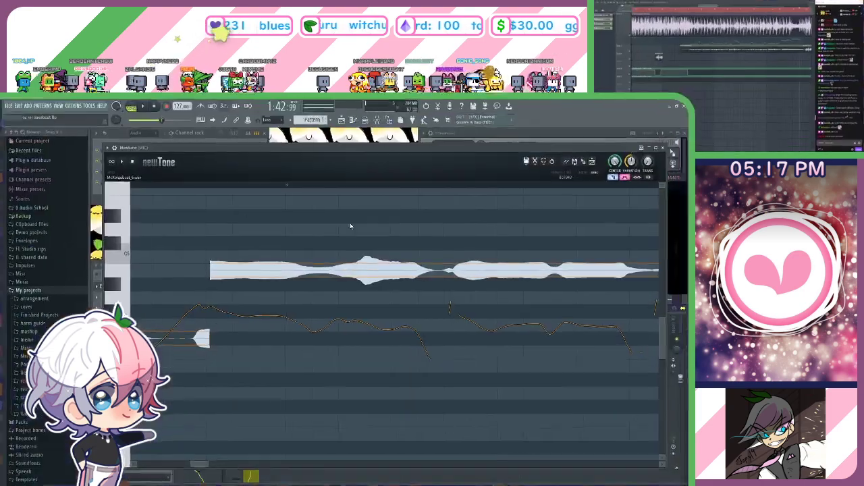
# Return to NewTone, audition the next stretch of the vocal and split its unsliced note at two successive syllable starts.
pyautogui.hscroll(-3, 331, 194)
pyautogui.click(311, 189)
pyautogui.moveTo(443, 211)
pyautogui.mouseDown()
pyautogui.moveTo(243, 191)
pyautogui.moveTo(324, 196)
pyautogui.mouseUp()
pyautogui.click(324, 237)
pyautogui.moveTo(405, 221); pyautogui.dragTo(229, 216)
pyautogui.click(329, 239)
# Scrub the following syllables and split the long note again, including at the narrow dip between two adjoining swells.
pyautogui.moveTo(232, 186); pyautogui.dragTo(307, 201)
pyautogui.click(302, 231)
pyautogui.hscroll(2, 300, 232)
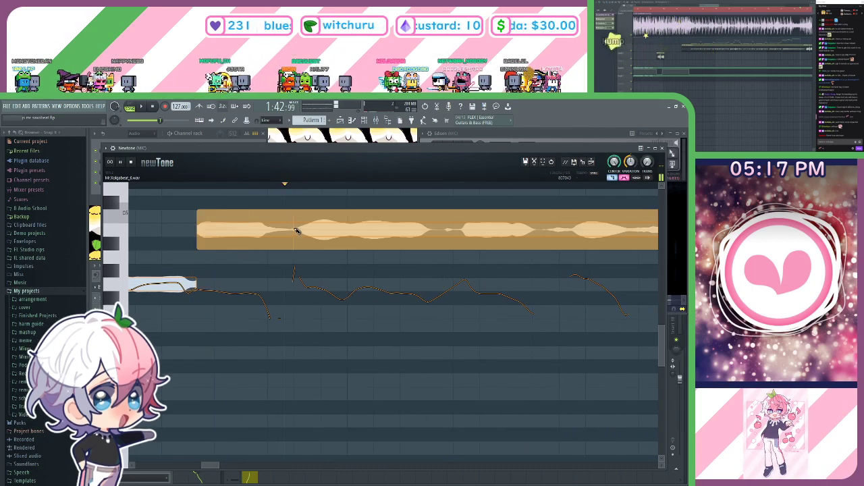
pyautogui.click(299, 232)
pyautogui.hscroll(2, 301, 209)
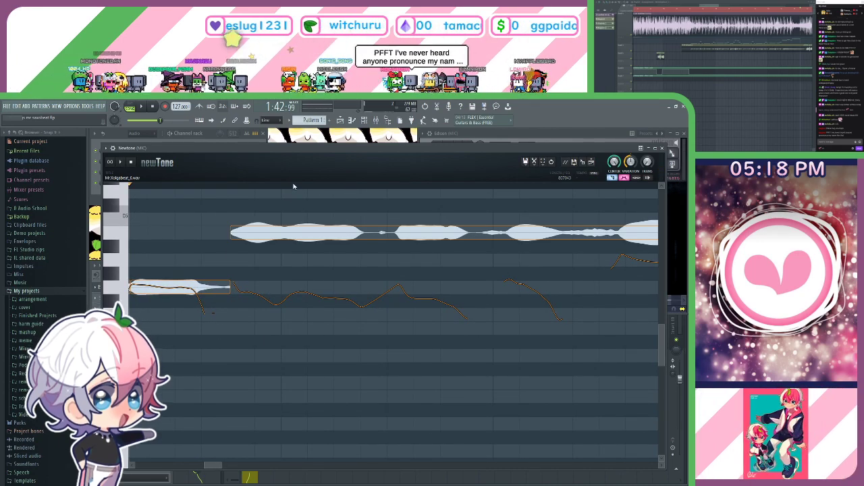
# Play the remaining unsliced phrase and split it at the two words that begin after short quiet gaps.
pyautogui.moveTo(343, 202); pyautogui.dragTo(298, 207)
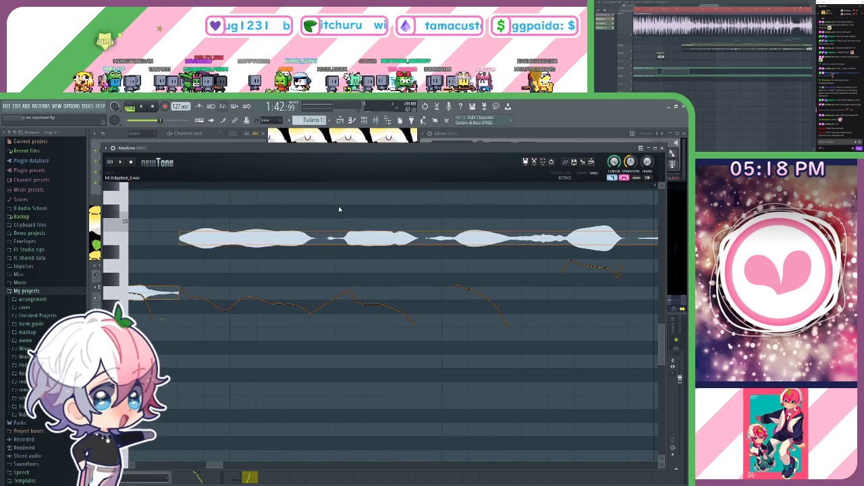
pyautogui.moveTo(361, 216); pyautogui.dragTo(340, 222)
pyautogui.press('space')
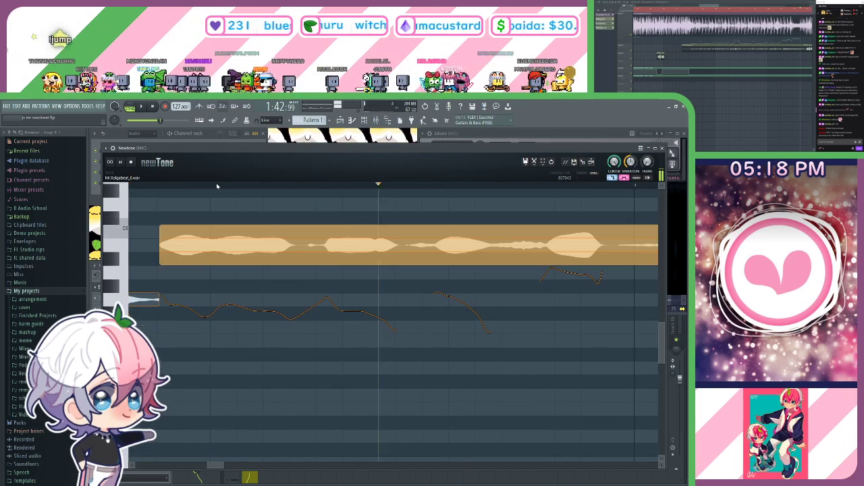
pyautogui.moveTo(218, 185); pyautogui.dragTo(310, 208)
pyautogui.click(325, 247)
pyautogui.moveTo(396, 214); pyautogui.dragTo(326, 226)
pyautogui.press('space')
pyautogui.press('space')
pyautogui.click(366, 245)
# Split the vocal at the short word following the breathy tail and at the loud onset after the quiet gap.
pyautogui.press('space')
pyautogui.moveTo(471, 243); pyautogui.dragTo(367, 247)
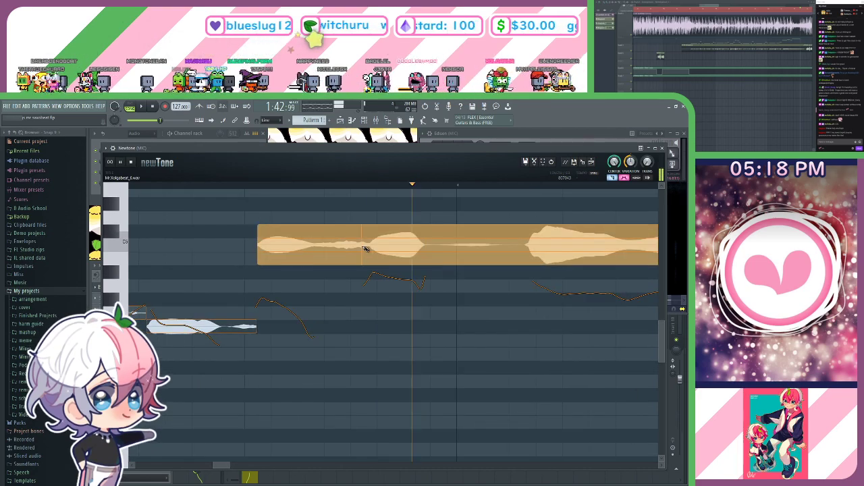
pyautogui.press('space')
pyautogui.press('space')
pyautogui.press('space')
pyautogui.click(372, 245)
pyautogui.scroll(-5, 419, 216)
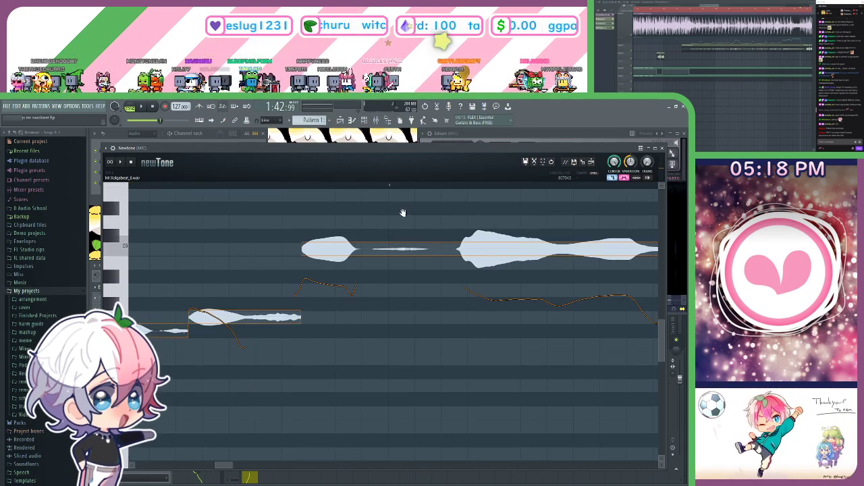
pyautogui.click(390, 255)
pyautogui.press('space')
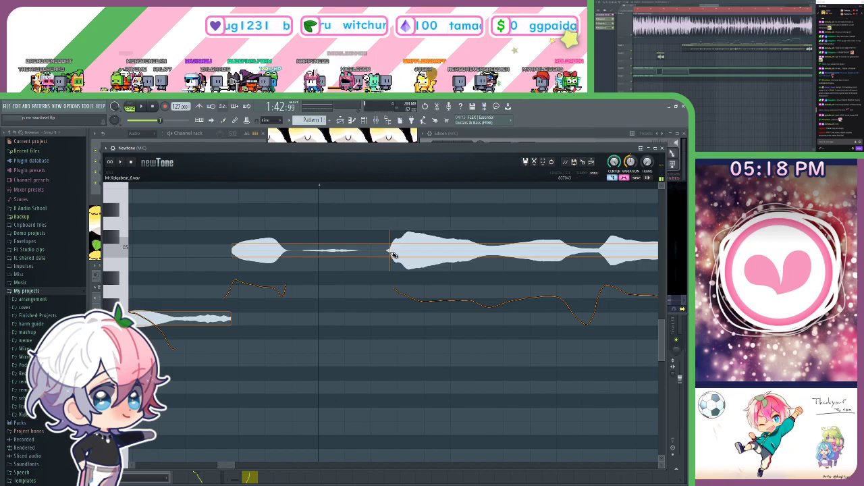
pyautogui.click(391, 255)
# Audition the long sustained phrase, then split it partway through the held sound and at the dip before the next swell.
pyautogui.click(339, 185)
pyautogui.moveTo(513, 200); pyautogui.dragTo(364, 209)
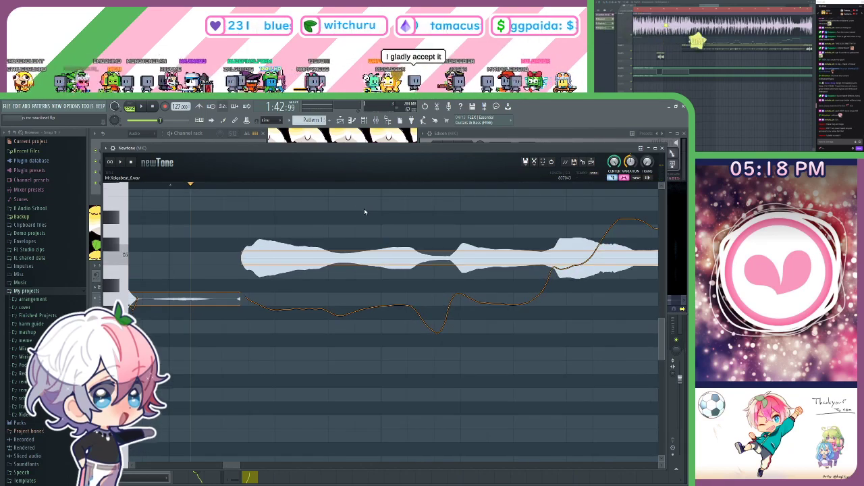
pyautogui.moveTo(420, 216); pyautogui.dragTo(363, 220)
pyautogui.press('space')
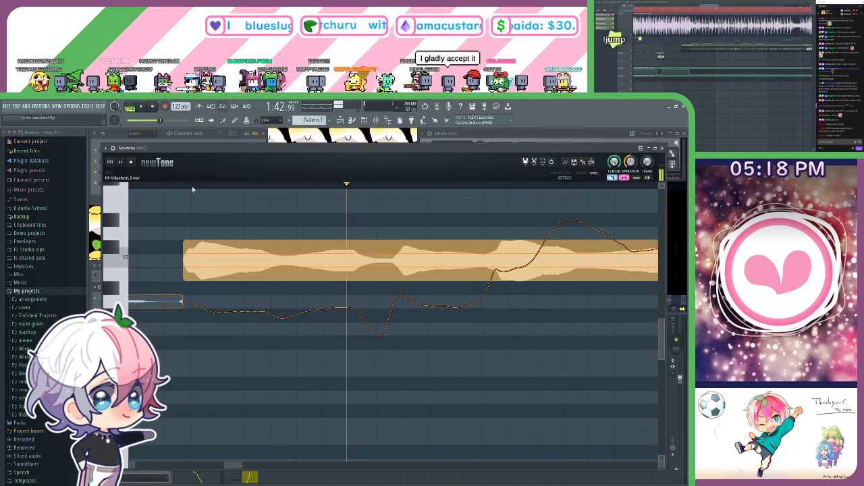
pyautogui.moveTo(190, 186); pyautogui.dragTo(301, 212)
pyautogui.click(302, 259)
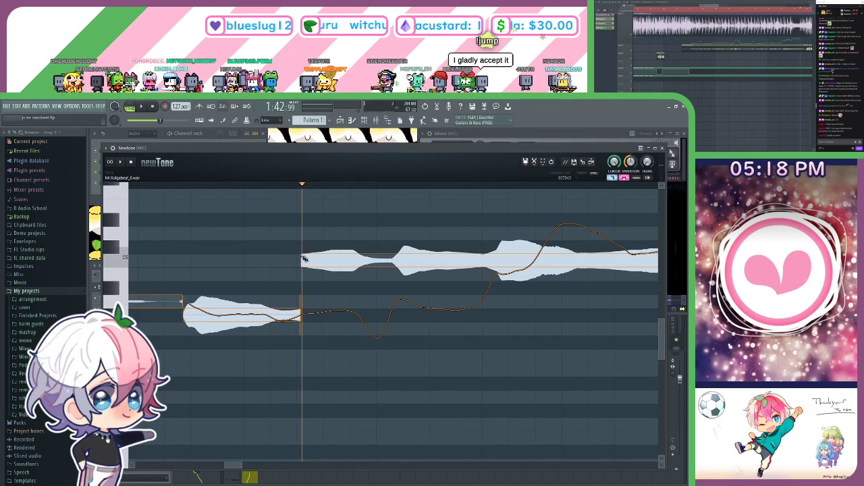
pyautogui.press('space')
pyautogui.press('space')
pyautogui.click(394, 258)
# Replay the held phrase and split it at the volume swell where the pitch curve rises steeply.
pyautogui.press('space')
pyautogui.press('space')
pyautogui.moveTo(443, 205)
pyautogui.mouseDown()
pyautogui.moveTo(299, 204)
pyautogui.moveTo(331, 196)
pyautogui.moveTo(351, 204)
pyautogui.mouseUp()
pyautogui.scroll(2, 305, 197)
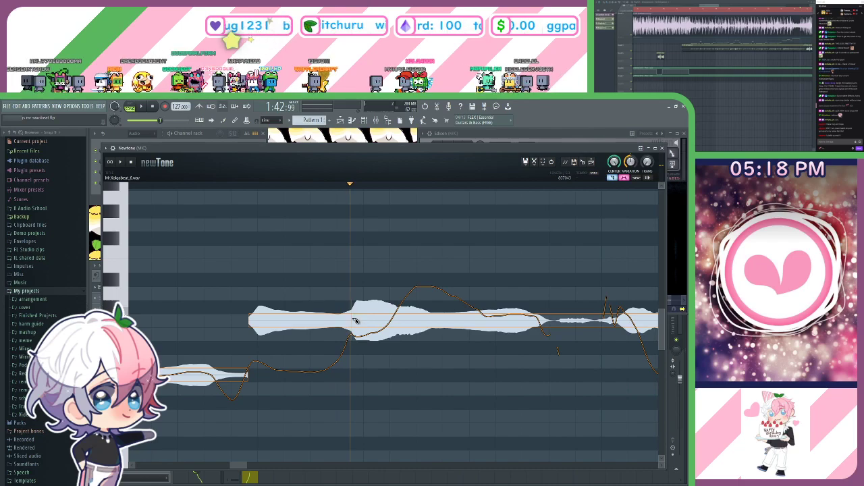
pyautogui.click(352, 319)
# Split the next phrase at the onset where the pitch falls steeply and again partway through its sustained tail.
pyautogui.moveTo(413, 267); pyautogui.dragTo(345, 203)
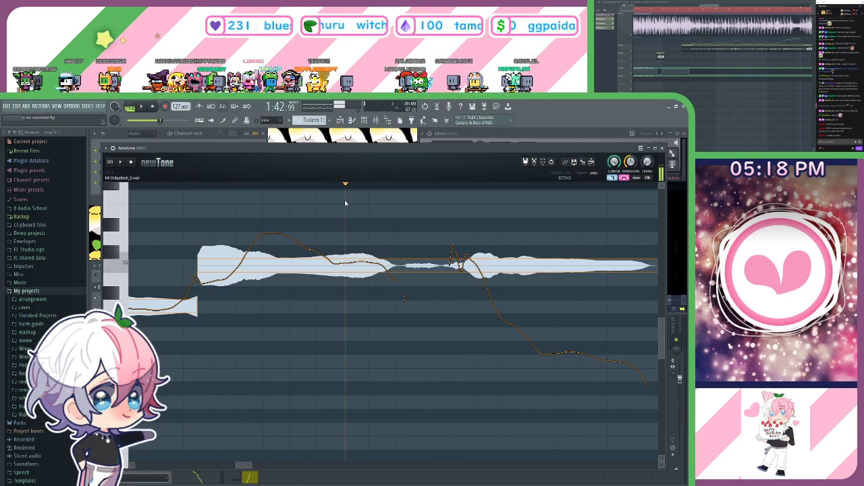
pyautogui.scroll(-1, 348, 268)
pyautogui.hscroll(5, 338, 263)
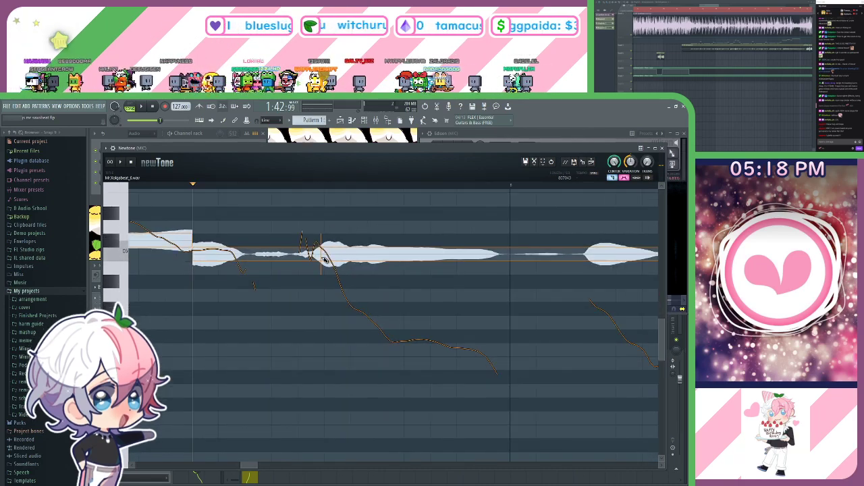
pyautogui.click(323, 258)
pyautogui.doubleClick(314, 251)
pyautogui.moveTo(277, 188); pyautogui.dragTo(403, 226)
pyautogui.doubleClick(432, 249)
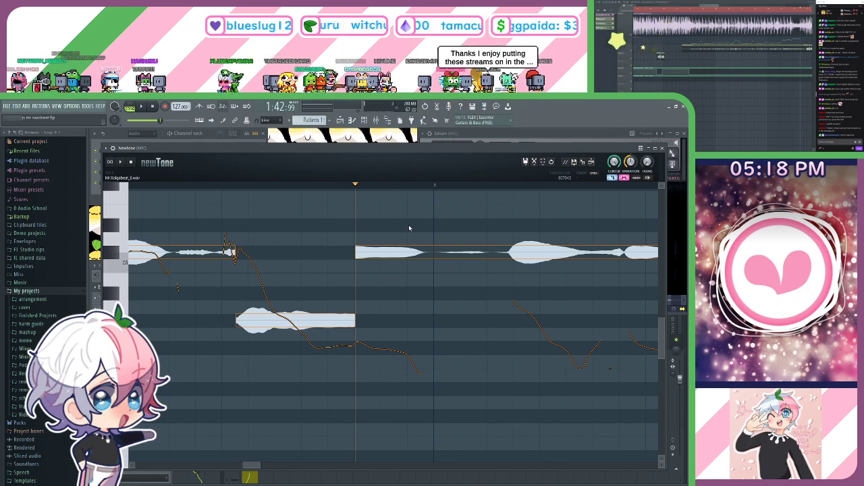
# Play on past the sustained tail and split the vocal at the word that starts after the nearly silent gap.
pyautogui.press('space')
pyautogui.moveTo(439, 221); pyautogui.dragTo(249, 202)
pyautogui.press('space')
pyautogui.scroll(1, 293, 187)
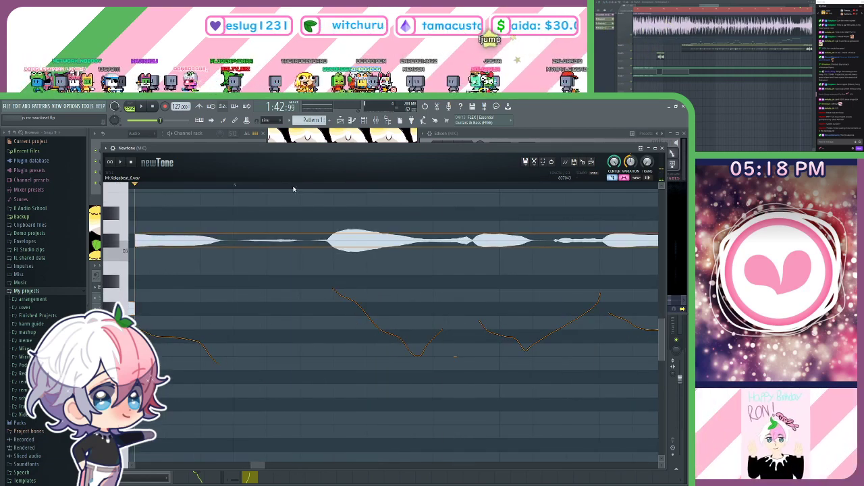
pyautogui.click(323, 187)
pyautogui.moveTo(324, 194); pyautogui.dragTo(326, 232)
pyautogui.click(329, 239)
# Audition the selected phrase and split it at the next dip and at the word following its faint tail.
pyautogui.press('space')
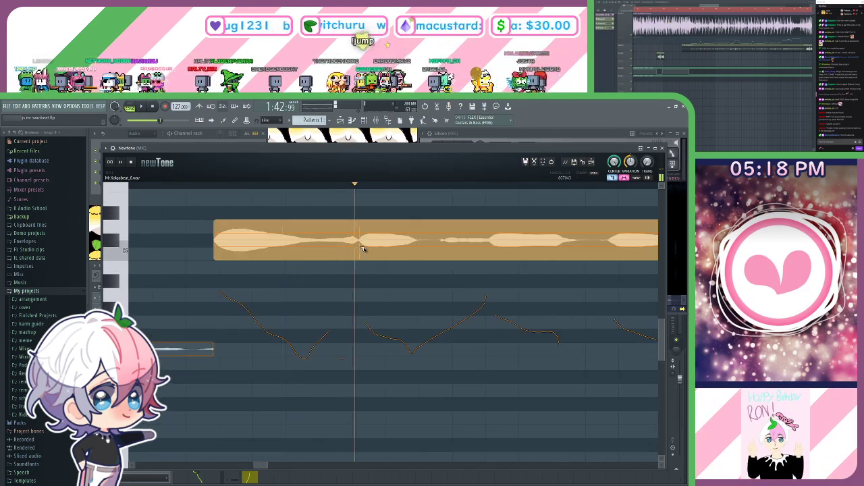
pyautogui.press('space')
pyautogui.click(360, 245)
pyautogui.scroll(-2, 354, 246)
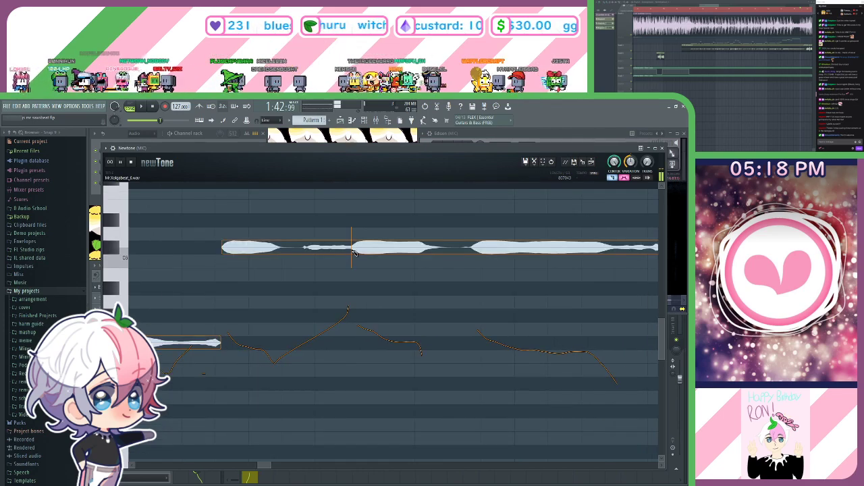
pyautogui.click(351, 251)
# Play and scrub the next words, then split the note at the start of the long, even-volume word.
pyautogui.press('space')
pyautogui.scroll(-1, 346, 188)
pyautogui.moveTo(444, 199); pyautogui.dragTo(350, 220)
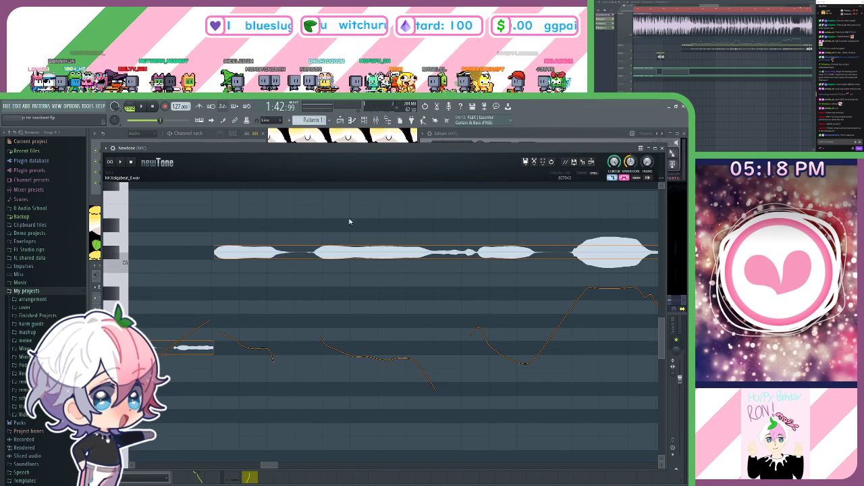
pyautogui.press('space')
pyautogui.press('space')
pyautogui.moveTo(248, 186); pyautogui.dragTo(317, 202)
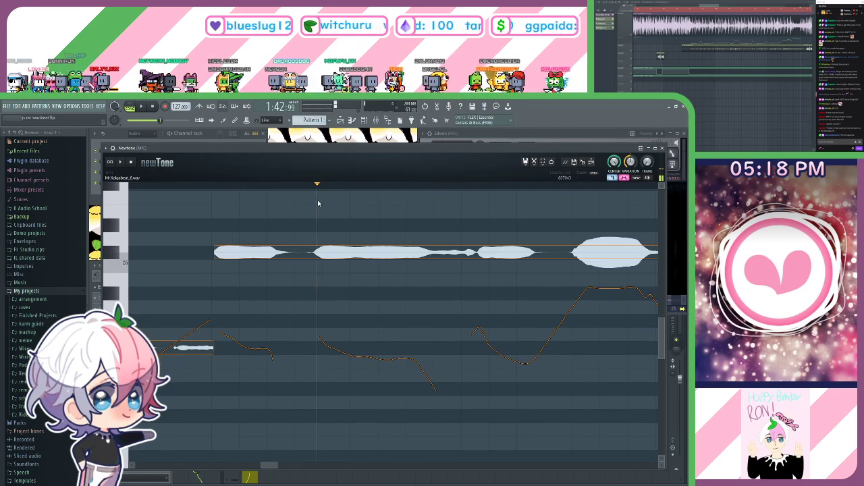
pyautogui.click(321, 251)
# Split off the short soft word after the long one, then split at the loud word where the pitch peaks.
pyautogui.scroll(-2, 396, 218)
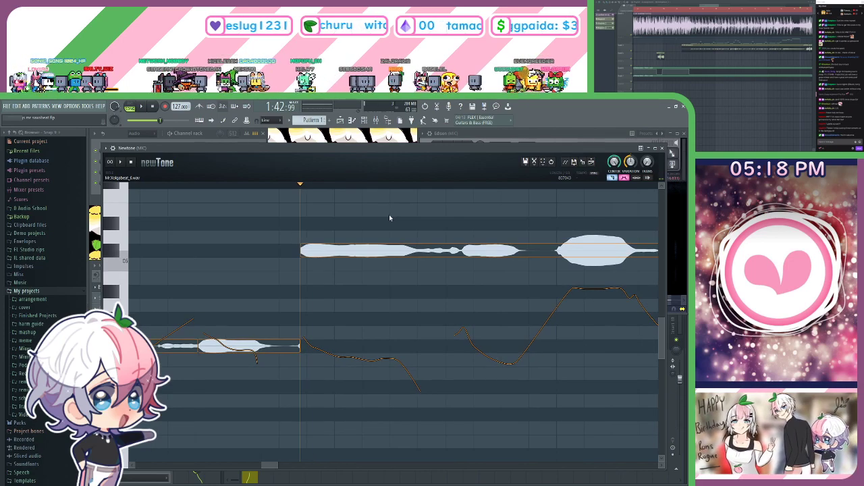
pyautogui.moveTo(395, 221); pyautogui.dragTo(321, 220)
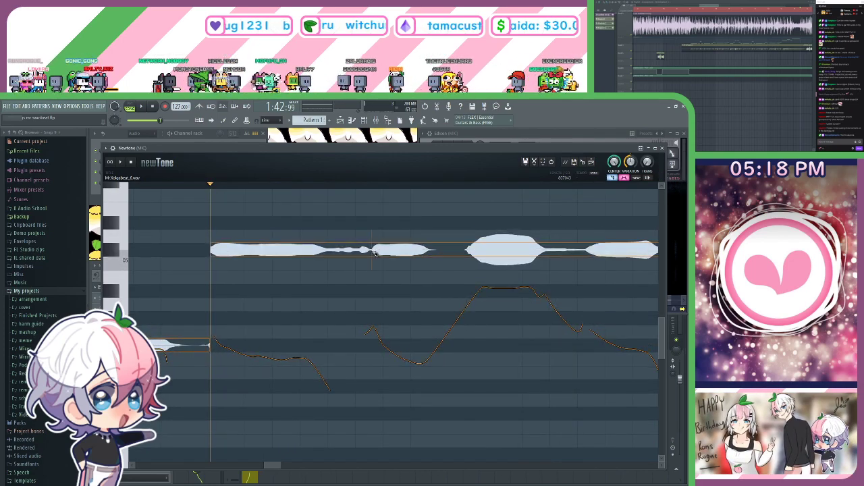
pyautogui.click(371, 251)
pyautogui.moveTo(471, 214); pyautogui.dragTo(372, 216)
pyautogui.scroll(1, 303, 189)
pyautogui.click(365, 260)
# Split the vocal at the softer word after the pitch peak and at the sharp onset following the rest.
pyautogui.scroll(-1, 343, 195)
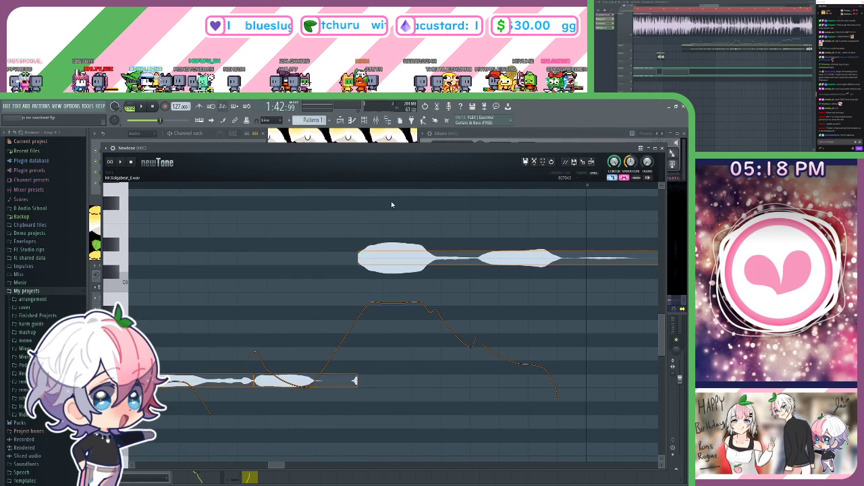
pyautogui.moveTo(442, 208); pyautogui.dragTo(355, 222)
pyautogui.scroll(1, 317, 187)
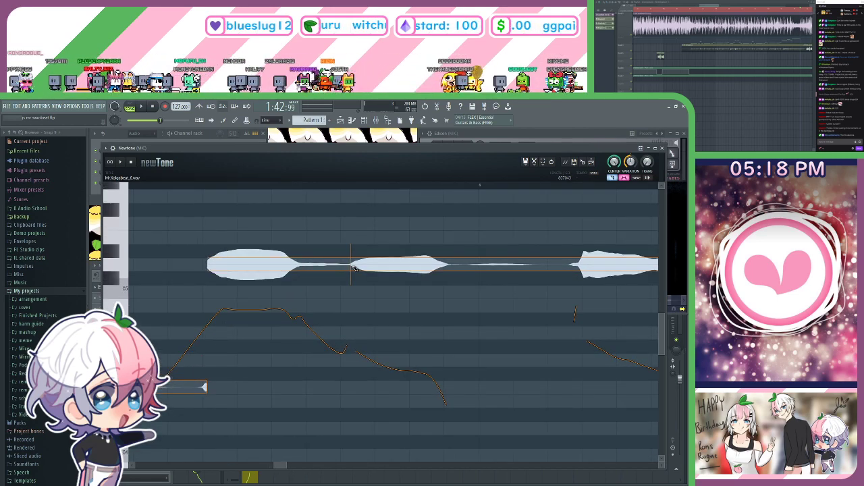
pyautogui.click(353, 267)
pyautogui.moveTo(459, 222); pyautogui.dragTo(293, 226)
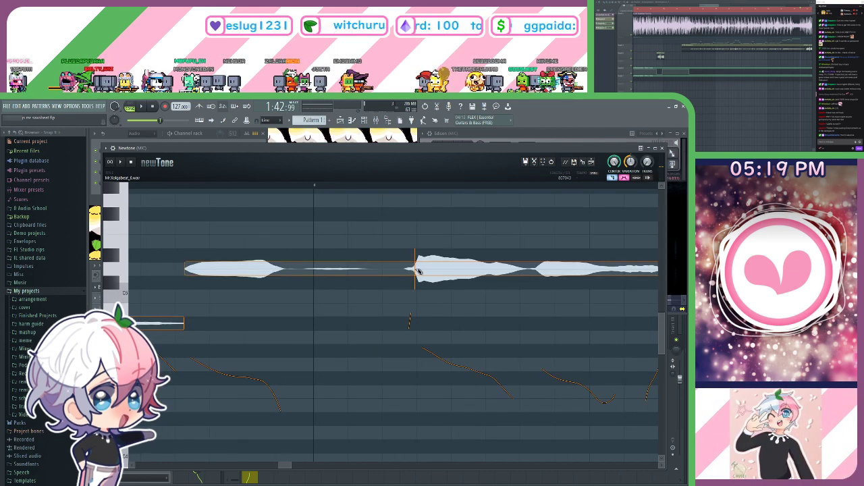
pyautogui.click(416, 269)
# Scrub the phrase after the rest and split it at the starts of its second and third swells.
pyautogui.scroll(-1, 412, 186)
pyautogui.moveTo(473, 199); pyautogui.dragTo(333, 184)
pyautogui.scroll(2, 333, 185)
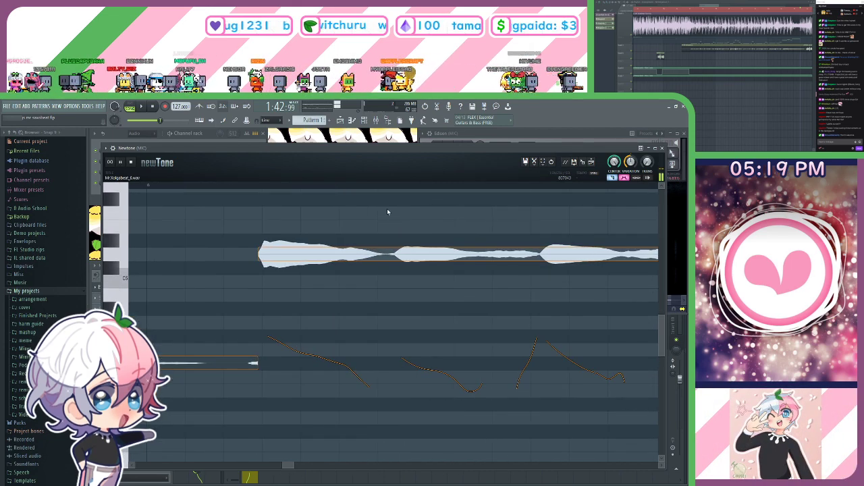
pyautogui.moveTo(387, 208); pyautogui.dragTo(323, 202)
pyautogui.click(247, 187)
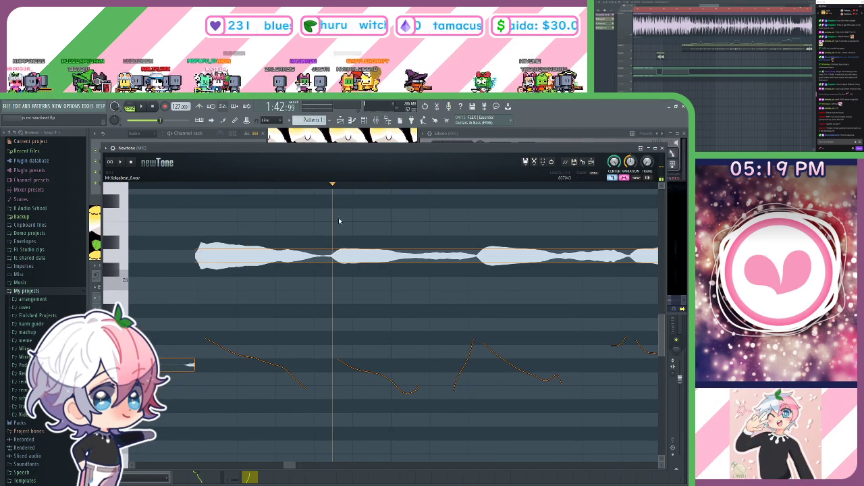
pyautogui.click(335, 255)
pyautogui.moveTo(432, 230); pyautogui.dragTo(364, 236)
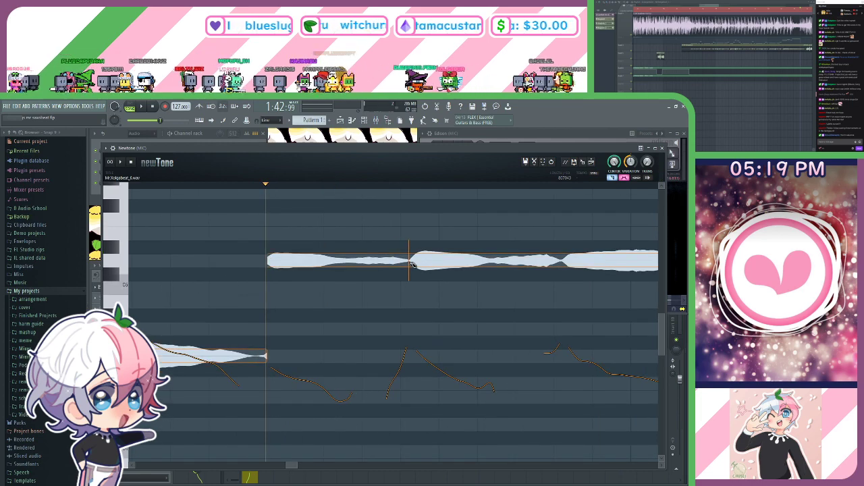
pyautogui.click(410, 262)
# Split the remaining note at the narrow dip just before the long, gradually swelling word.
pyautogui.moveTo(497, 203); pyautogui.dragTo(278, 223)
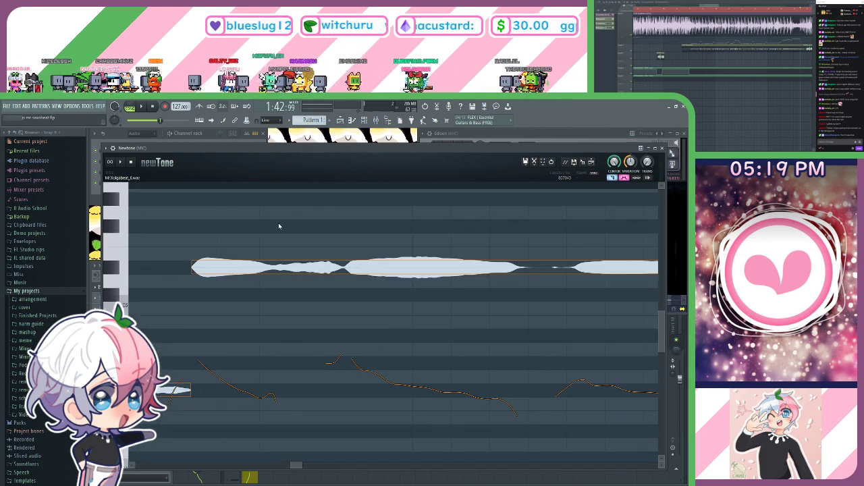
pyautogui.scroll(1, 276, 187)
pyautogui.moveTo(354, 212); pyautogui.dragTo(380, 212)
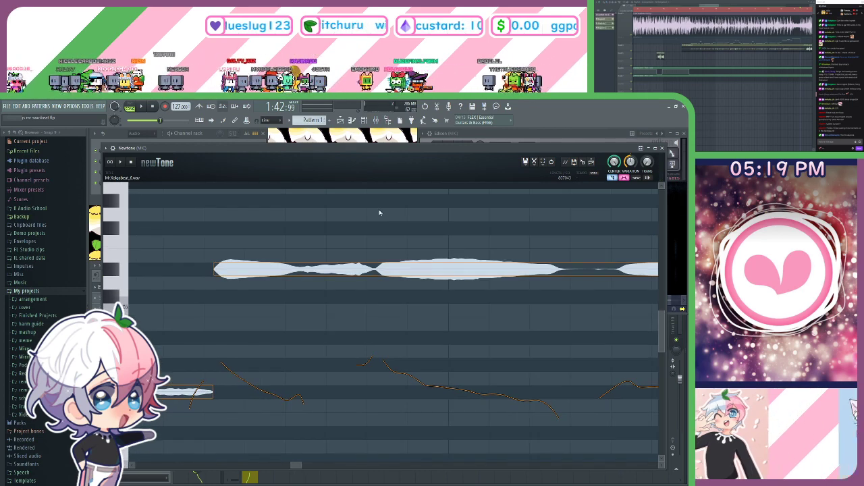
pyautogui.click(373, 264)
pyautogui.scroll(-1, 245, 189)
pyautogui.moveTo(419, 230); pyautogui.dragTo(449, 222)
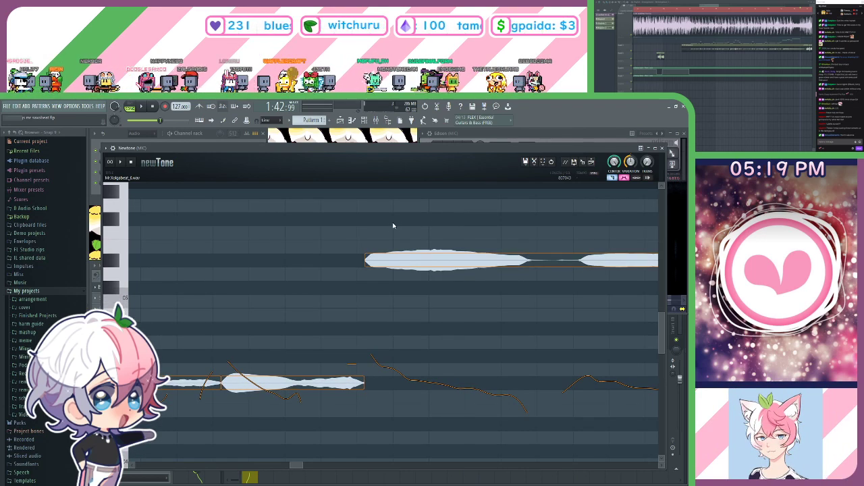
pyautogui.moveTo(453, 223)
pyautogui.mouseDown()
pyautogui.moveTo(352, 219)
pyautogui.moveTo(337, 232)
pyautogui.moveTo(450, 235)
pyautogui.moveTo(443, 234)
pyautogui.mouseUp()
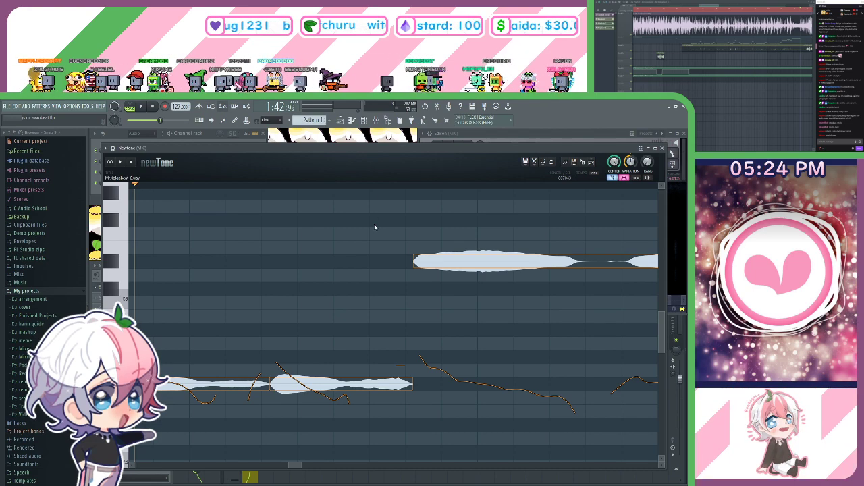
# Audition the vocal from the last low note into the first swell of the unsplit high phrase.
pyautogui.moveTo(349, 227); pyautogui.dragTo(158, 237)
pyautogui.click(213, 186)
pyautogui.press('space')
pyautogui.press('space')
pyautogui.moveTo(411, 212); pyautogui.dragTo(360, 218)
pyautogui.moveTo(427, 228); pyautogui.dragTo(379, 227)
pyautogui.scroll(-2, 316, 193)
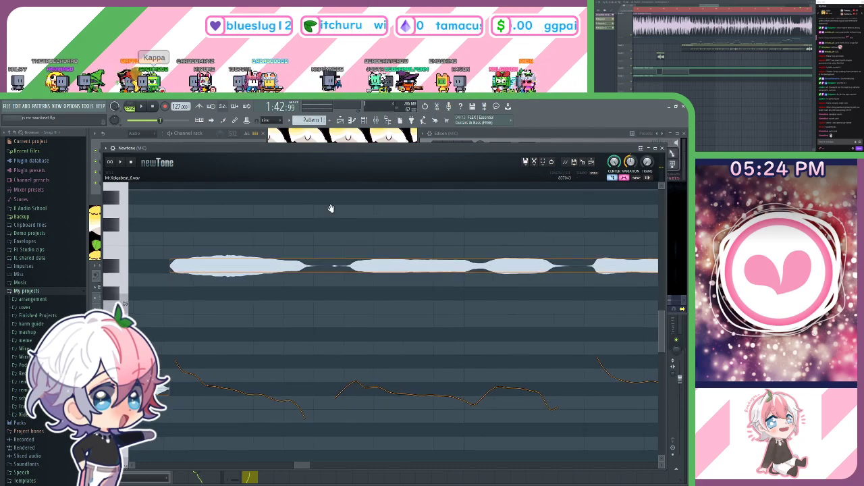
pyautogui.moveTo(330, 208); pyautogui.dragTo(458, 205)
pyautogui.scroll(1, 326, 191)
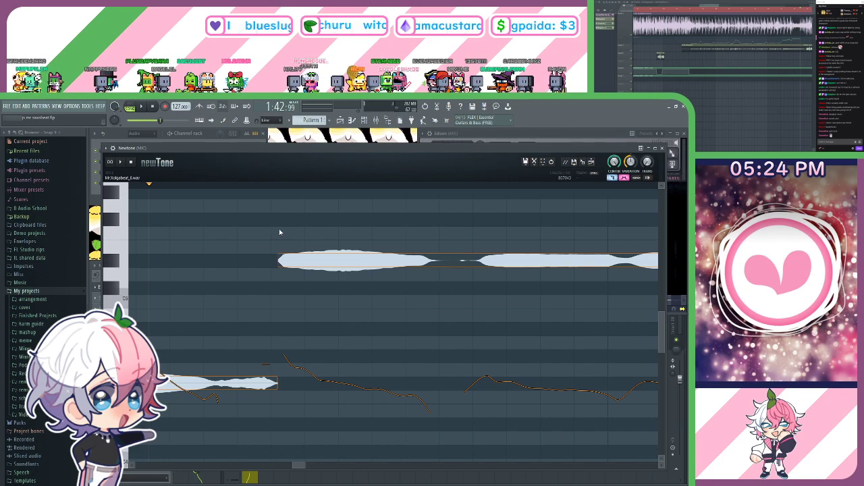
pyautogui.moveTo(506, 323); pyautogui.dragTo(467, 326)
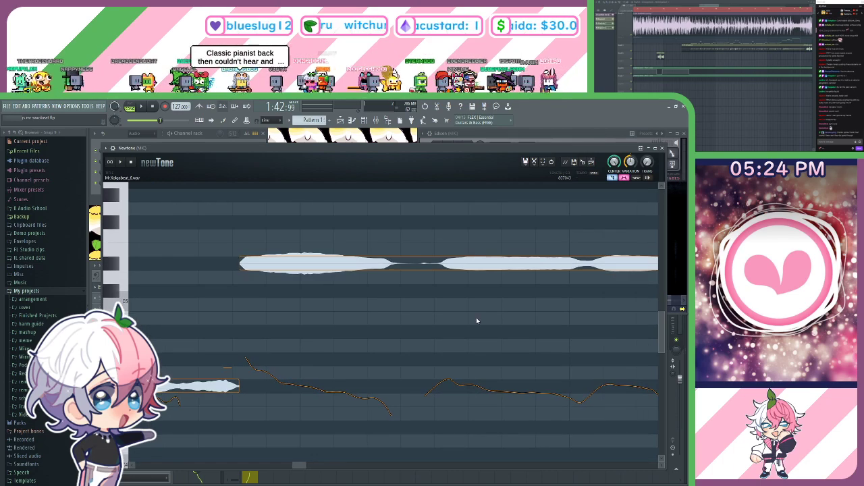
pyautogui.press('space')
pyautogui.press('space')
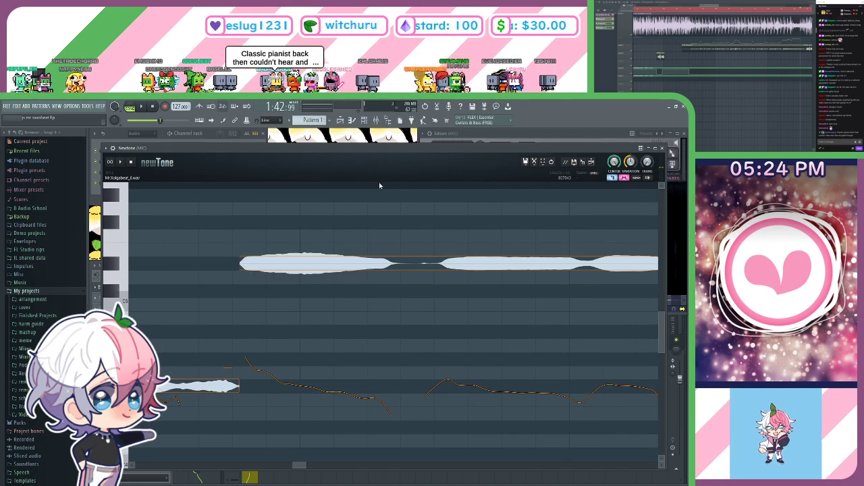
# Scrub the gap after the phrase's first swell and split the note at the start of the second swell.
pyautogui.moveTo(383, 185); pyautogui.dragTo(419, 196)
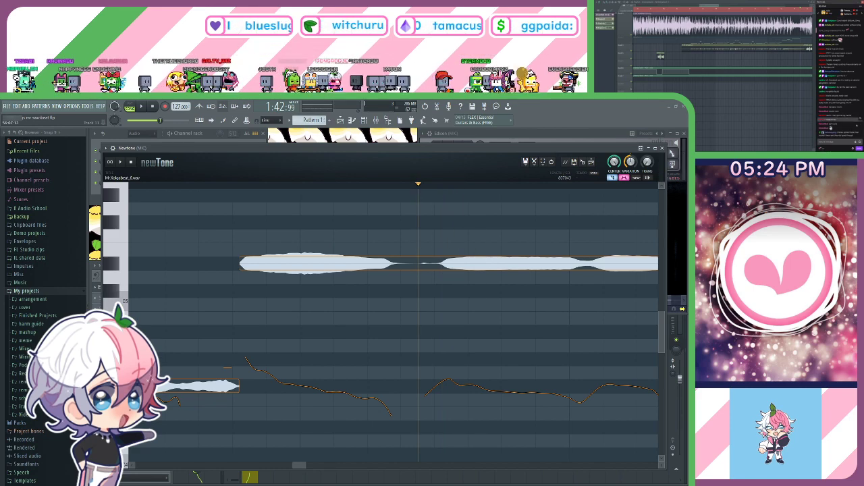
pyautogui.moveTo(512, 333); pyautogui.dragTo(476, 330)
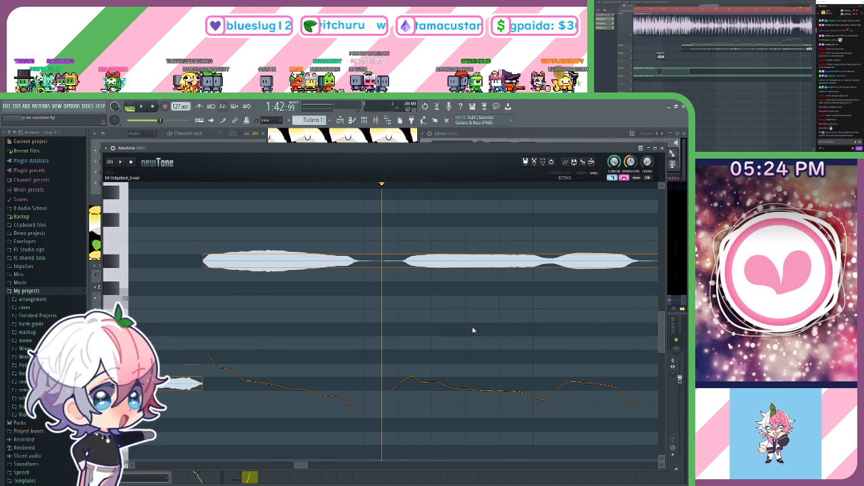
pyautogui.hscroll(2, 476, 330)
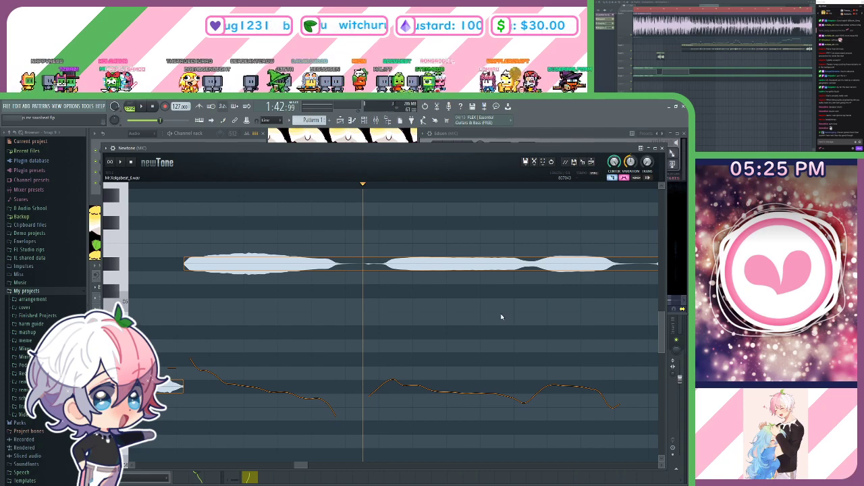
pyautogui.hscroll(2, 501, 316)
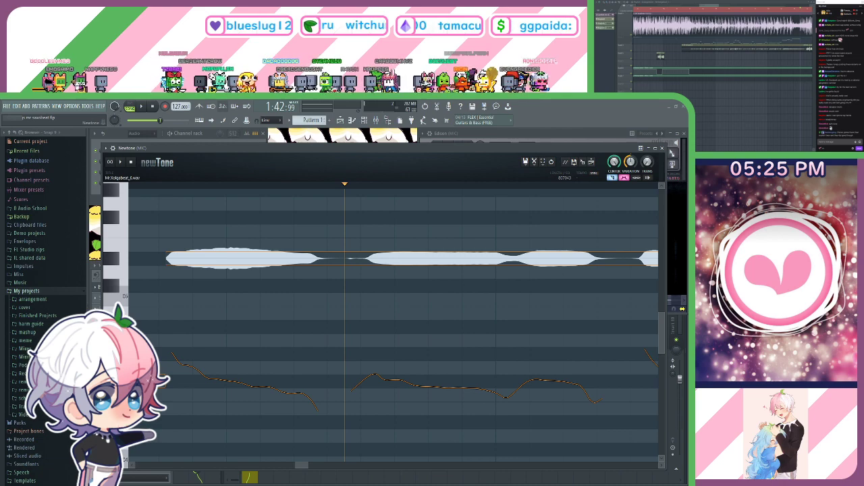
pyautogui.click(304, 185)
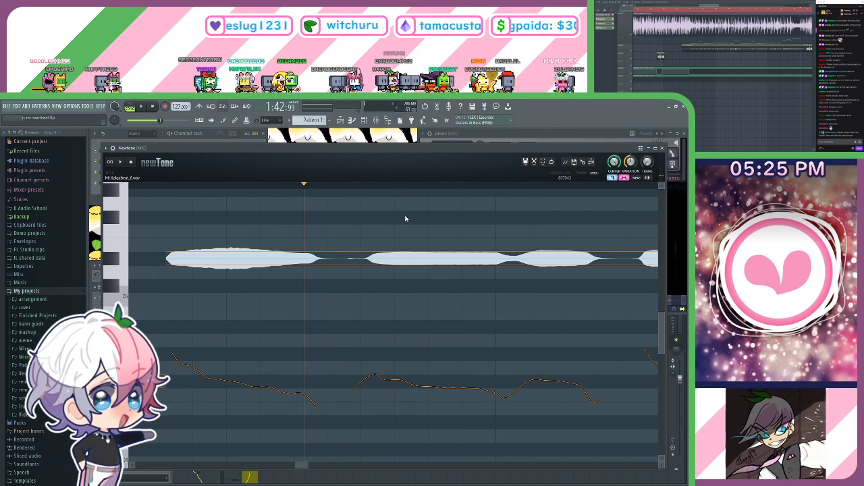
pyautogui.moveTo(406, 219)
pyautogui.mouseDown()
pyautogui.moveTo(385, 224)
pyautogui.moveTo(395, 224)
pyautogui.mouseUp()
pyautogui.scroll(2, 305, 189)
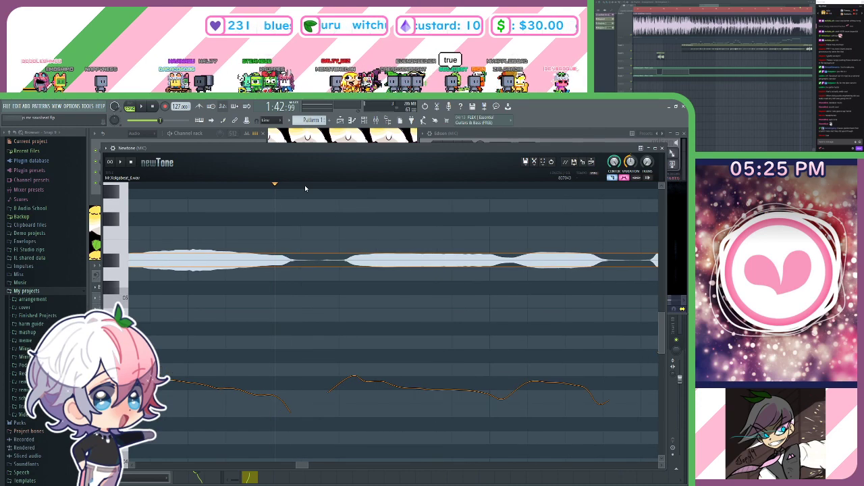
pyautogui.hscroll(3, 378, 207)
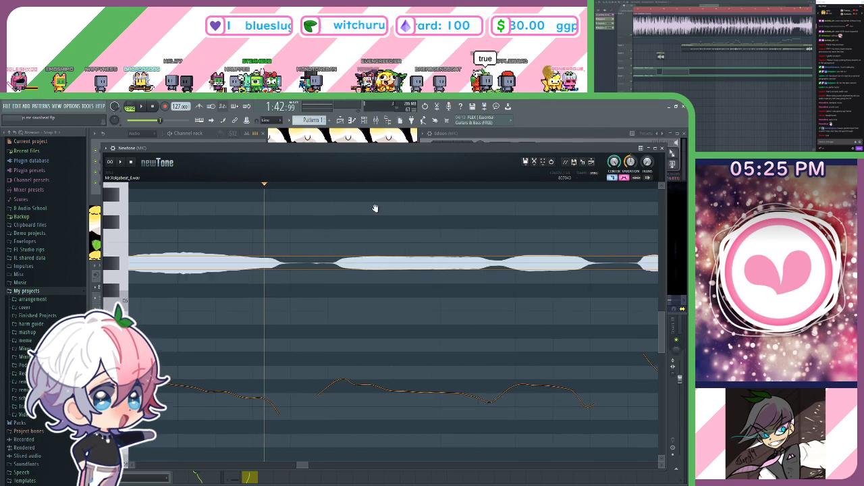
pyautogui.moveTo(365, 227); pyautogui.dragTo(366, 223)
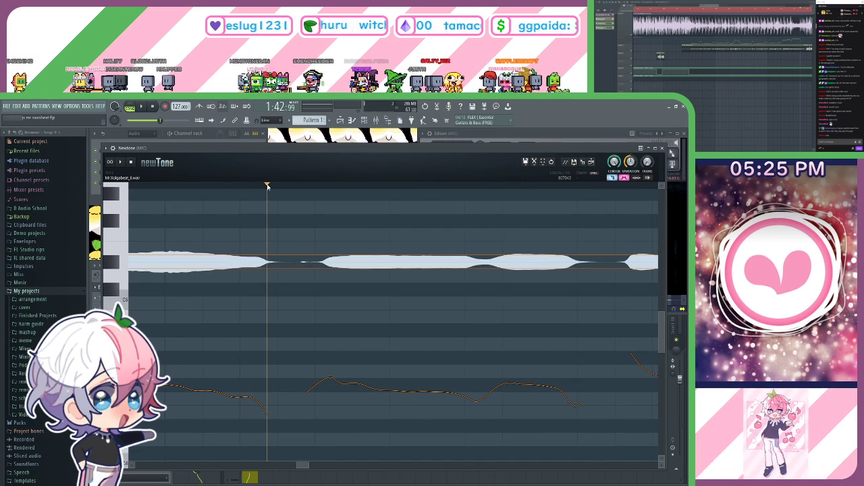
pyautogui.press('space')
pyautogui.moveTo(267, 188); pyautogui.dragTo(324, 219)
pyautogui.doubleClick(325, 259)
pyautogui.moveTo(413, 237); pyautogui.dragTo(312, 224)
# Audition the remaining phrase and split it at the starts of its third and fourth swells.
pyautogui.press('space')
pyautogui.moveTo(328, 187); pyautogui.dragTo(385, 197)
pyautogui.press('space')
pyautogui.press('space')
pyautogui.click(384, 233)
pyautogui.moveTo(501, 271); pyautogui.dragTo(440, 286)
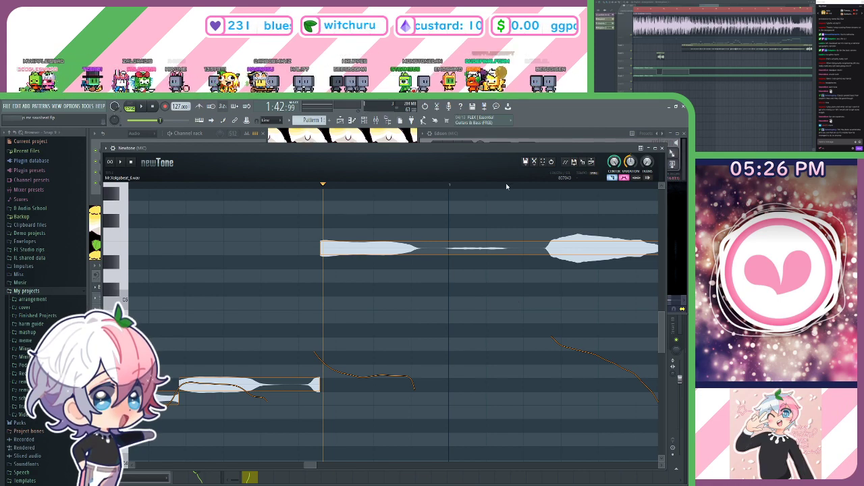
# Reposition the NewTone window and split the vocal at the loud onset following the long faint stretch.
pyautogui.moveTo(469, 146); pyautogui.dragTo(459, 138)
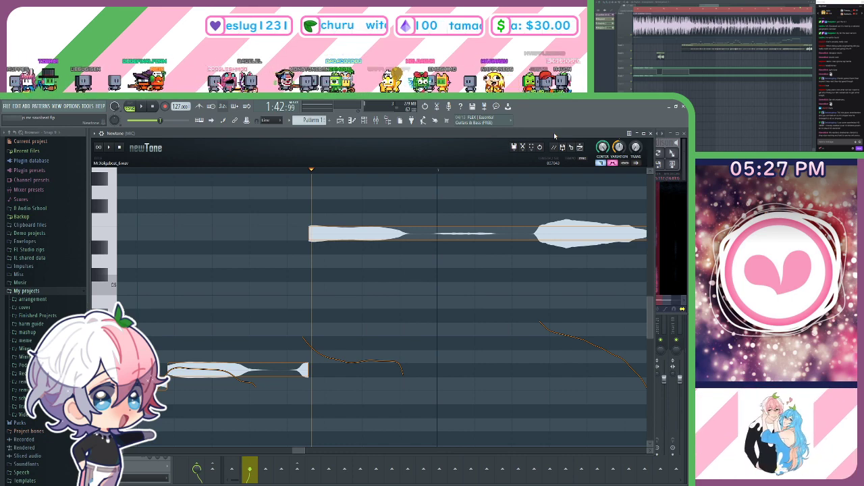
pyautogui.press('space')
pyautogui.moveTo(522, 273); pyautogui.dragTo(406, 215)
pyautogui.press('space')
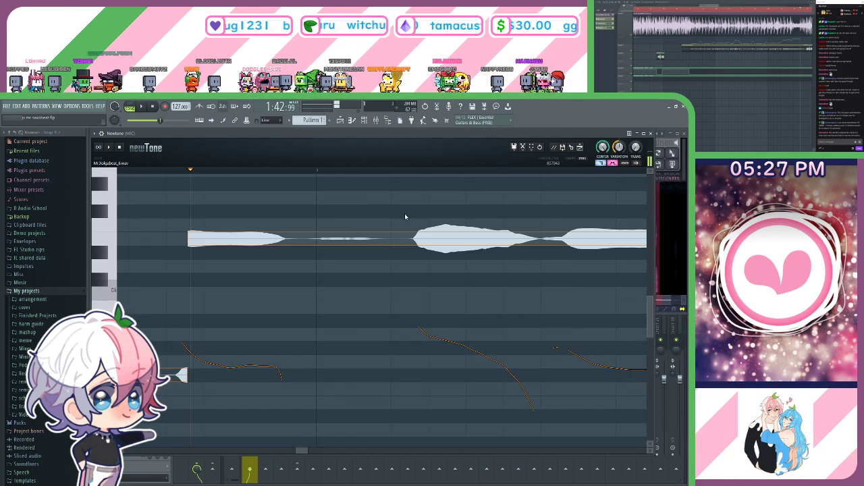
pyautogui.moveTo(393, 174); pyautogui.dragTo(426, 181)
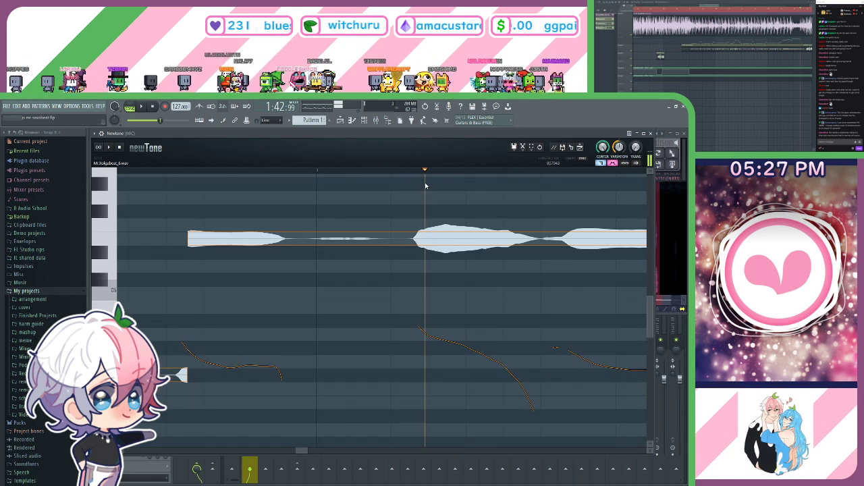
pyautogui.click(426, 233)
pyautogui.moveTo(569, 201); pyautogui.dragTo(416, 196)
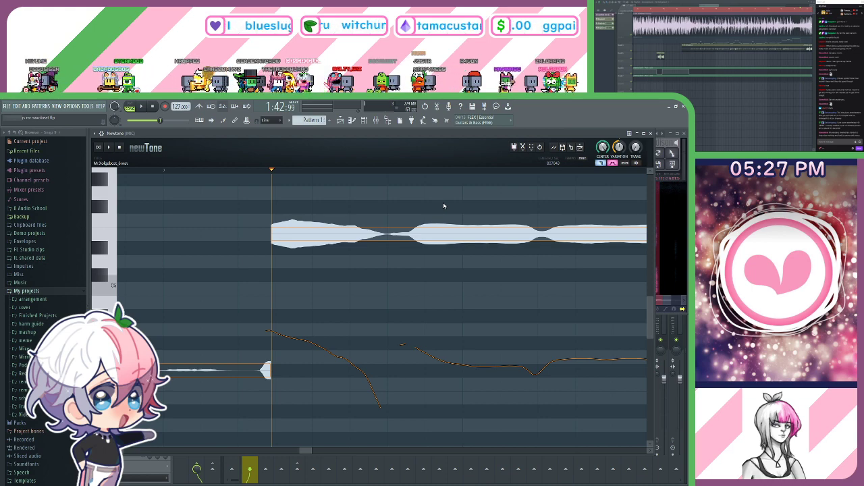
# Split the note at the steady swell that follows the thin neck after the loud falling-pitch word.
pyautogui.moveTo(434, 212)
pyautogui.mouseDown()
pyautogui.moveTo(324, 169)
pyautogui.moveTo(280, 171)
pyautogui.moveTo(342, 172)
pyautogui.mouseUp()
pyautogui.press('space')
pyautogui.press('space')
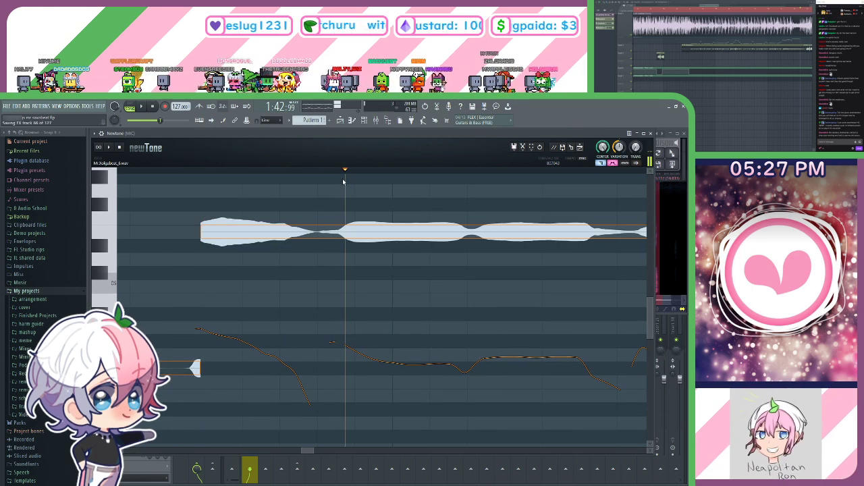
pyautogui.click(347, 235)
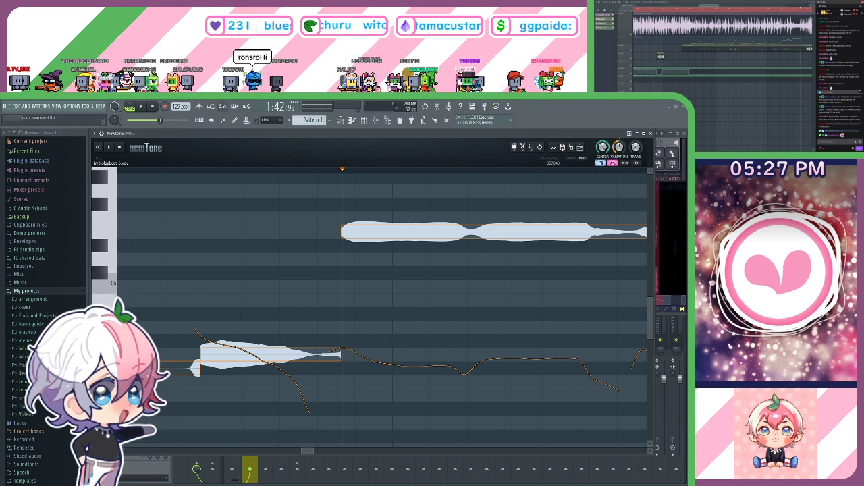
# Split the remaining note at the shallow dip between the two even swells.
pyautogui.click(458, 211)
pyautogui.moveTo(459, 210); pyautogui.dragTo(372, 212)
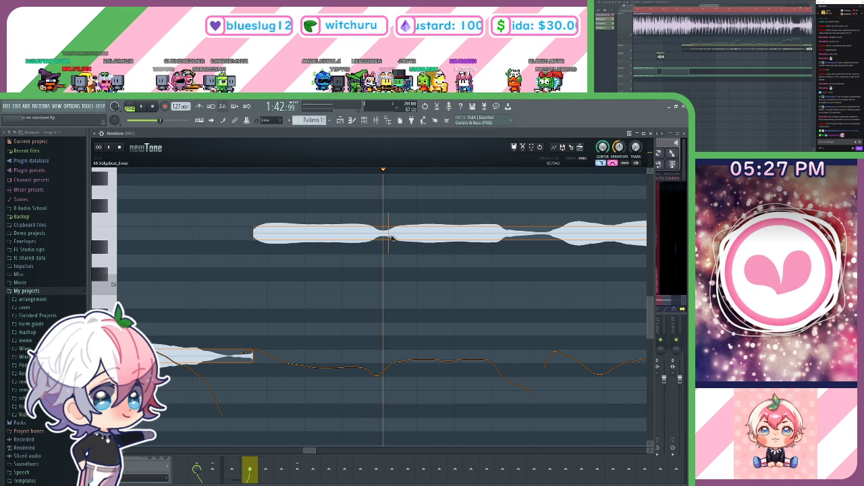
pyautogui.hscroll(3, 481, 193)
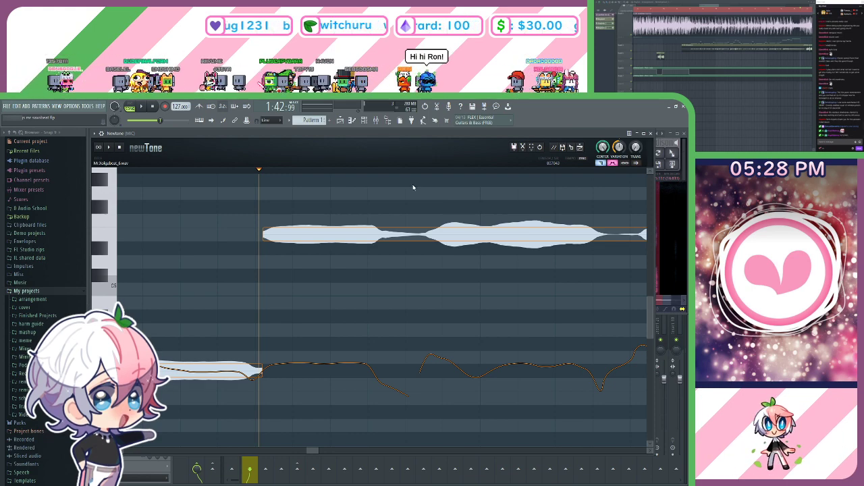
# Scrub past the tapering tail of the even swell and split where the double-humped swell begins.
pyautogui.moveTo(415, 188); pyautogui.dragTo(368, 193)
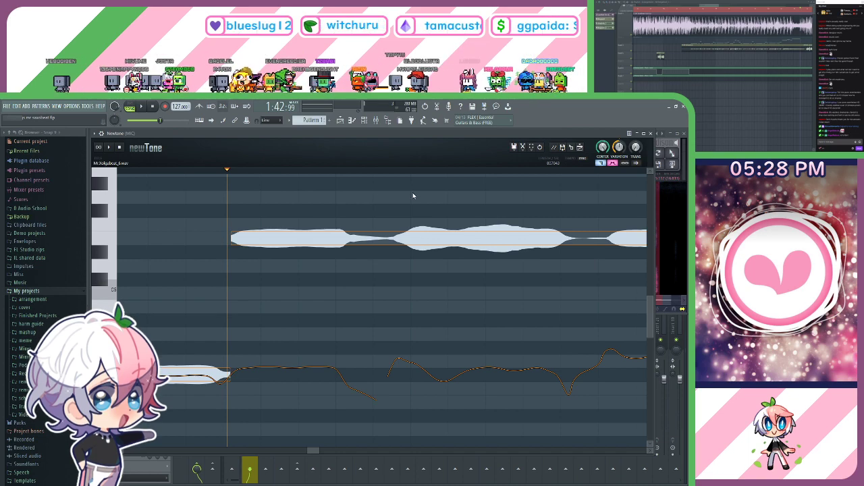
pyautogui.moveTo(468, 204); pyautogui.dragTo(422, 209)
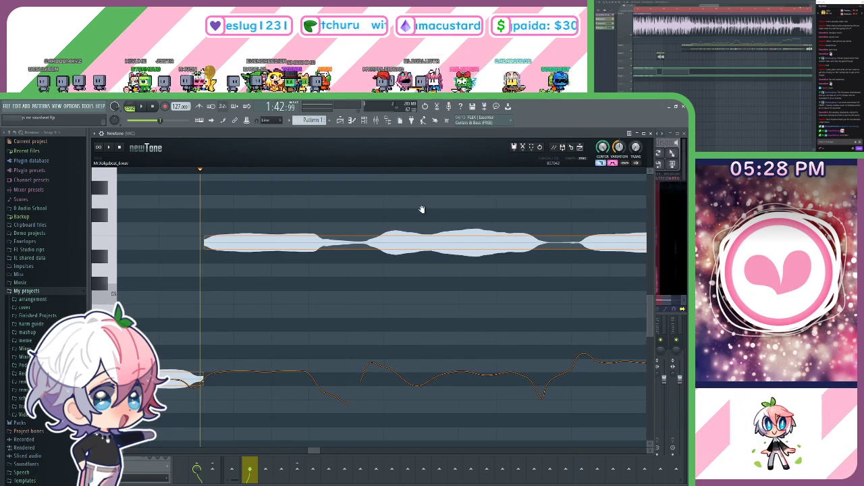
pyautogui.moveTo(361, 206); pyautogui.dragTo(351, 208)
pyautogui.click(332, 244)
pyautogui.click(278, 178)
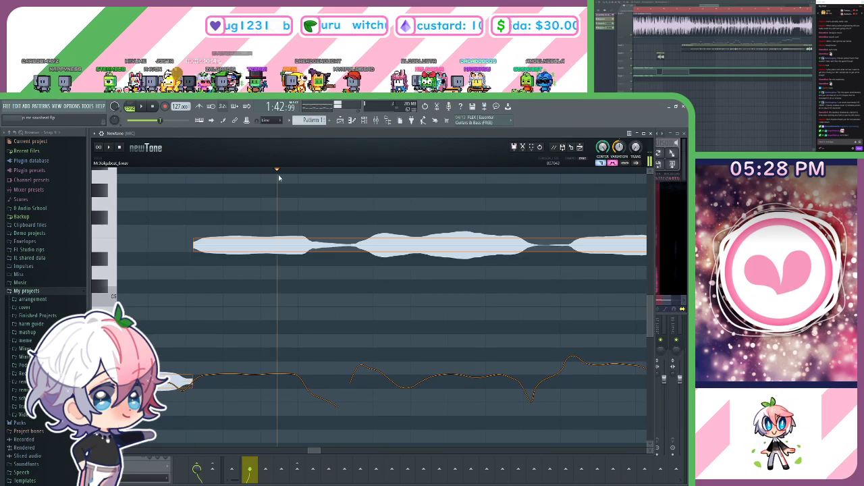
pyautogui.moveTo(279, 178); pyautogui.dragTo(361, 191)
pyautogui.doubleClick(361, 247)
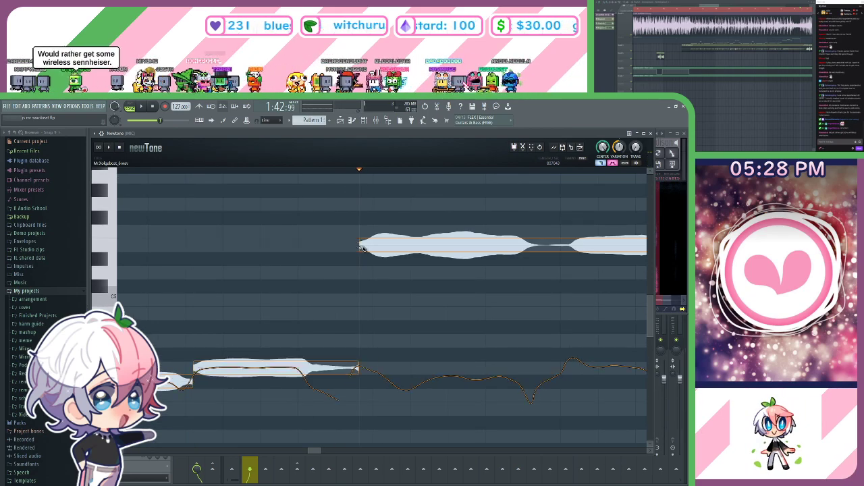
# Split the note where sound resumes after the thin gap behind the double-humped swell.
pyautogui.moveTo(455, 207); pyautogui.dragTo(412, 210)
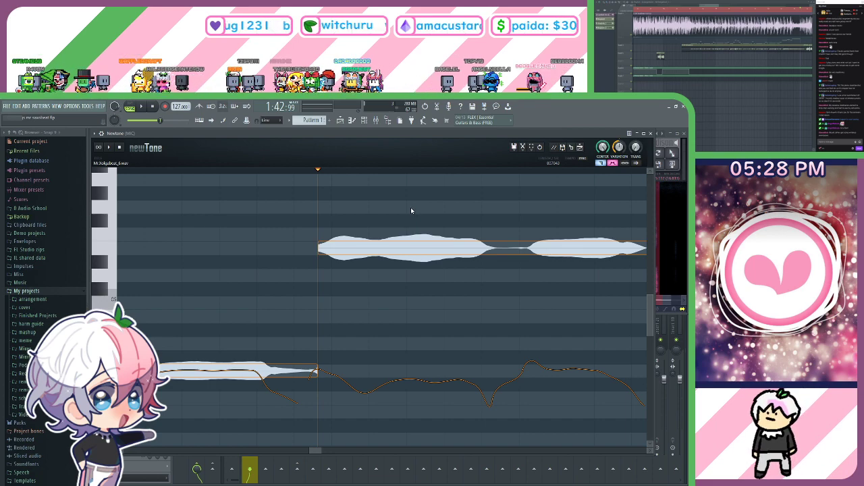
pyautogui.moveTo(494, 215); pyautogui.dragTo(357, 208)
pyautogui.moveTo(305, 172)
pyautogui.mouseDown()
pyautogui.moveTo(294, 182)
pyautogui.moveTo(398, 202)
pyautogui.moveTo(390, 206)
pyautogui.mouseUp()
pyautogui.click(394, 245)
pyautogui.moveTo(474, 196); pyautogui.dragTo(368, 185)
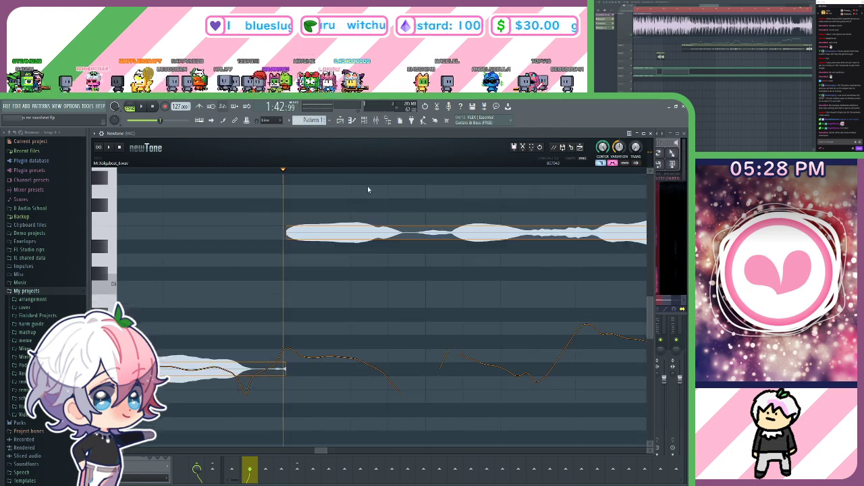
# Scrub over the soft breath following the first swell and split the note at the next swell's onset.
pyautogui.moveTo(426, 192); pyautogui.dragTo(386, 194)
pyautogui.hscroll(-1, 438, 194)
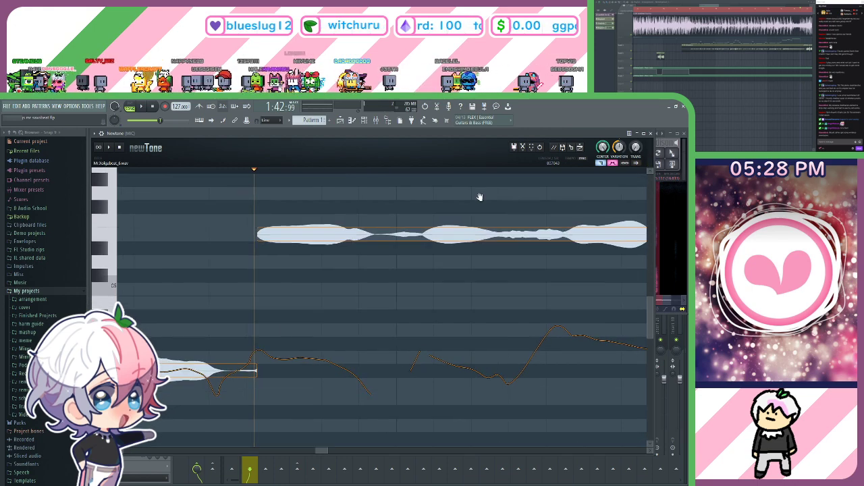
pyautogui.moveTo(484, 201); pyautogui.dragTo(442, 208)
pyautogui.moveTo(297, 172)
pyautogui.mouseDown()
pyautogui.moveTo(284, 173)
pyautogui.moveTo(388, 196)
pyautogui.mouseUp()
pyautogui.hscroll(3, 382, 202)
pyautogui.click(390, 231)
# Audition the next unsplit part and split it at the loud sustained word after the near-silent stretch.
pyautogui.moveTo(638, 293); pyautogui.dragTo(439, 297)
pyautogui.press('space')
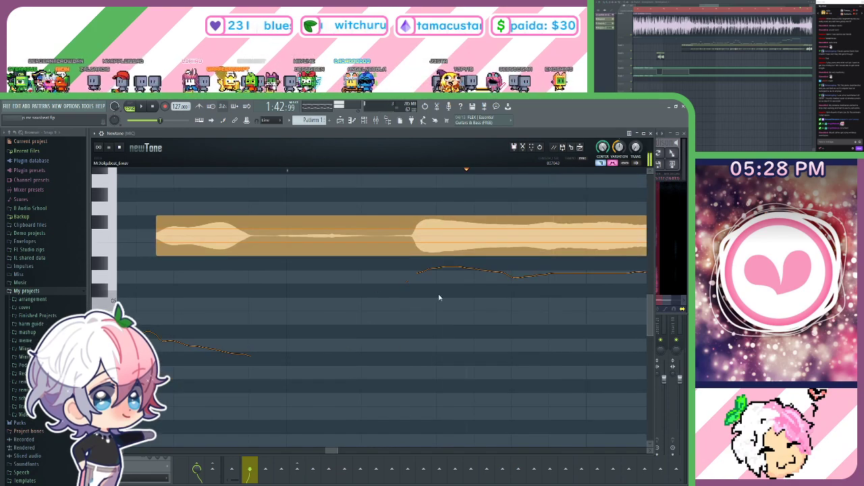
pyautogui.press('space')
pyautogui.click(413, 238)
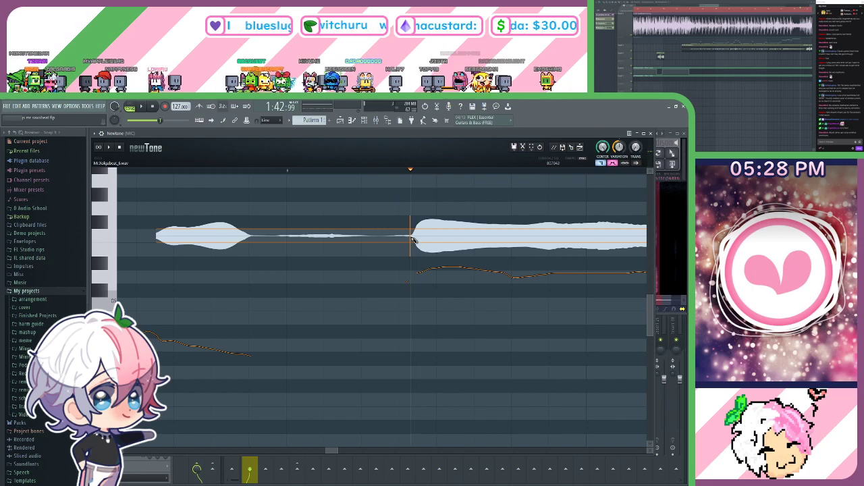
# Split the loud sustained word in its steady section, just after the first small pitch dip.
pyautogui.moveTo(537, 292); pyautogui.dragTo(267, 285)
pyautogui.scroll(2, 191, 177)
pyautogui.moveTo(146, 179); pyautogui.dragTo(280, 192)
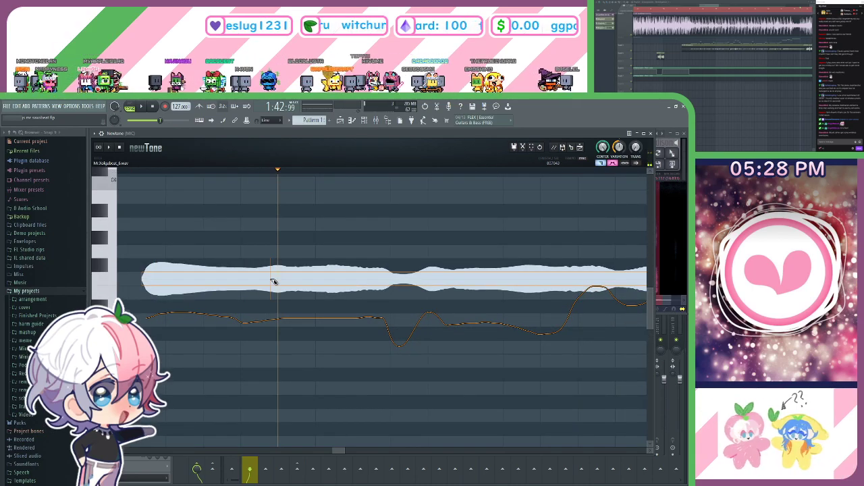
pyautogui.click(275, 282)
# Split the sustained note just after its deep pitch dip and again at the following steep pitch rise.
pyautogui.moveTo(278, 284); pyautogui.dragTo(164, 257)
pyautogui.moveTo(258, 175); pyautogui.dragTo(306, 196)
pyautogui.click(305, 197)
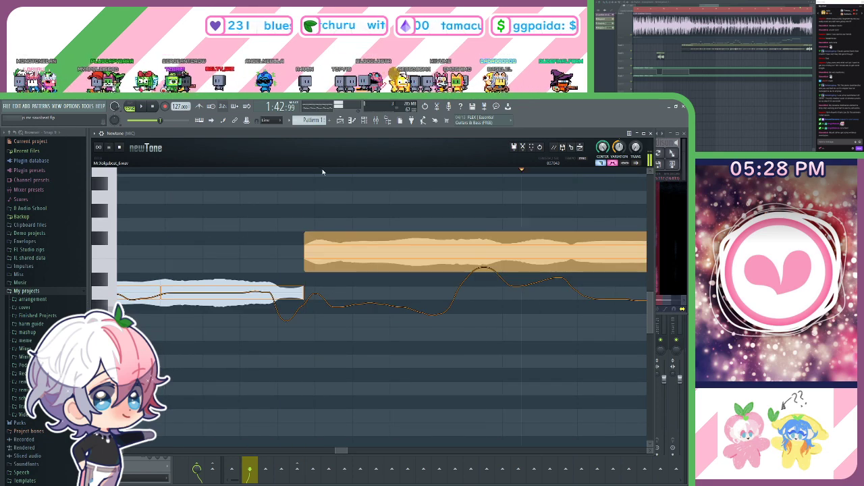
pyautogui.click(466, 251)
pyautogui.hscroll(5, 421, 184)
pyautogui.scroll(1, 442, 223)
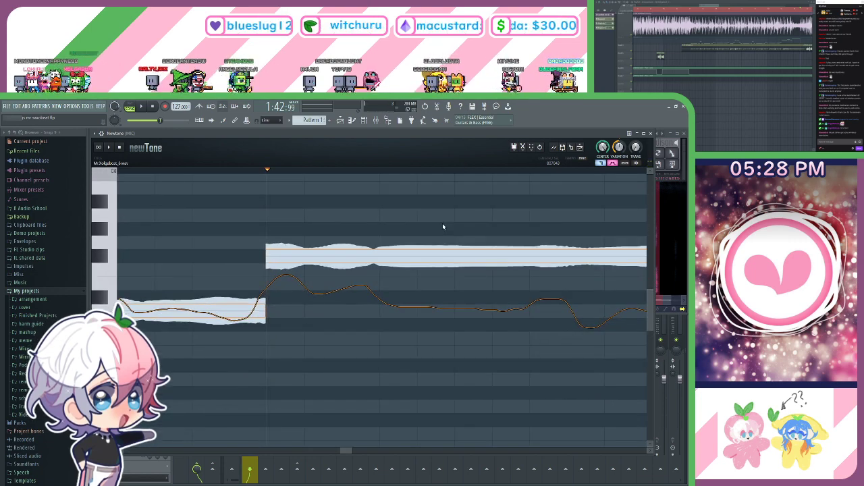
# Audition the sustained note and split it at the onset of its next small pitch rise.
pyautogui.moveTo(428, 225); pyautogui.dragTo(400, 233)
pyautogui.press('space')
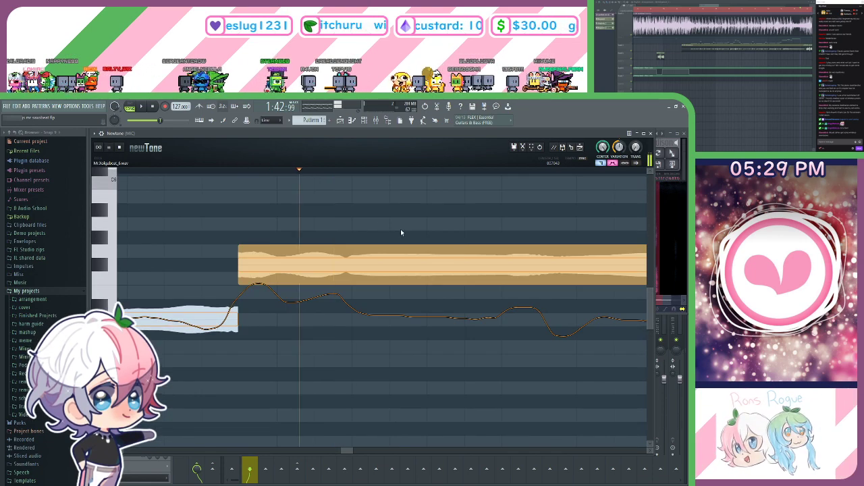
pyautogui.press('space')
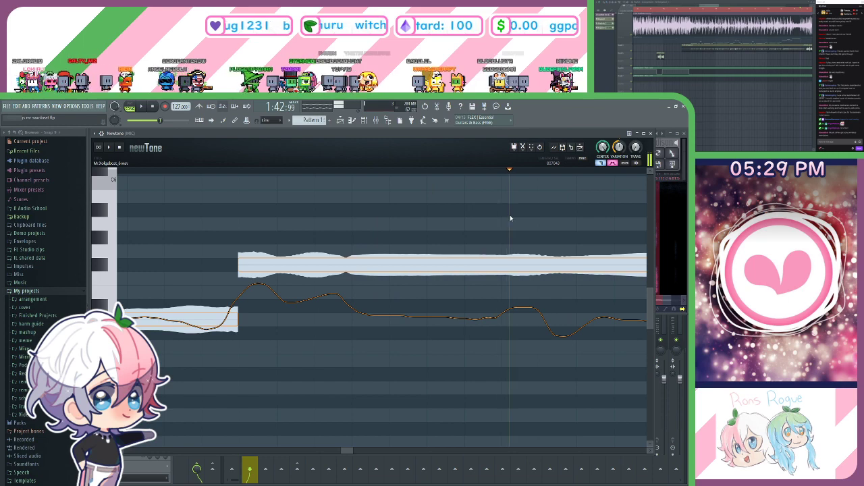
pyautogui.click(511, 265)
# Audition the remaining sustained note and split it at the steep pitch rise after the dip.
pyautogui.moveTo(556, 221); pyautogui.dragTo(286, 202)
pyautogui.press('space')
pyautogui.press('space')
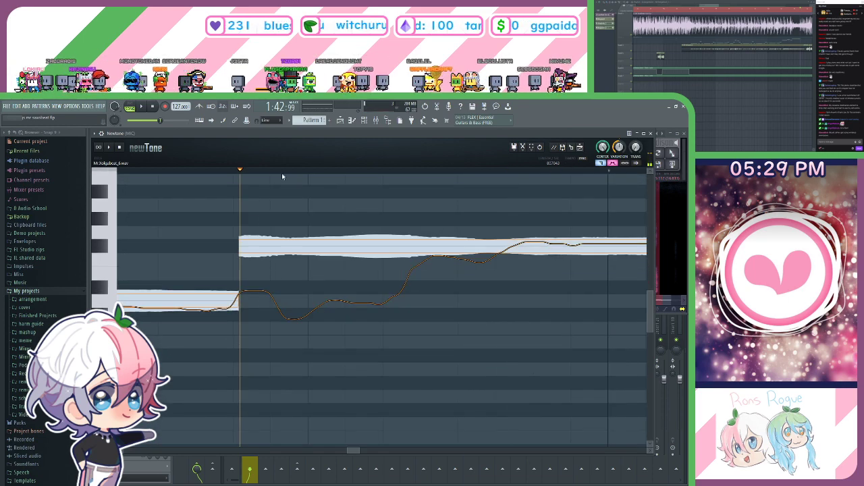
pyautogui.click(414, 247)
pyautogui.hscroll(1, 500, 209)
pyautogui.moveTo(501, 209); pyautogui.dragTo(362, 196)
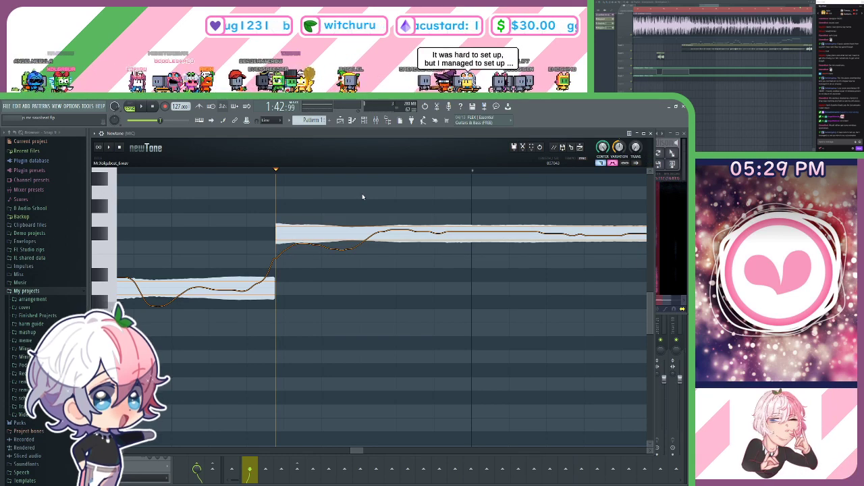
pyautogui.hscroll(1, 344, 206)
pyautogui.scroll(1, 345, 205)
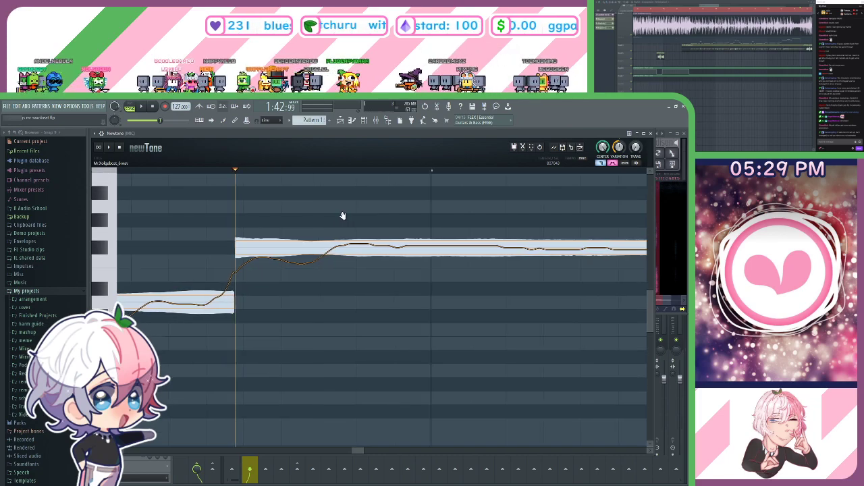
pyautogui.hscroll(-1, 327, 207)
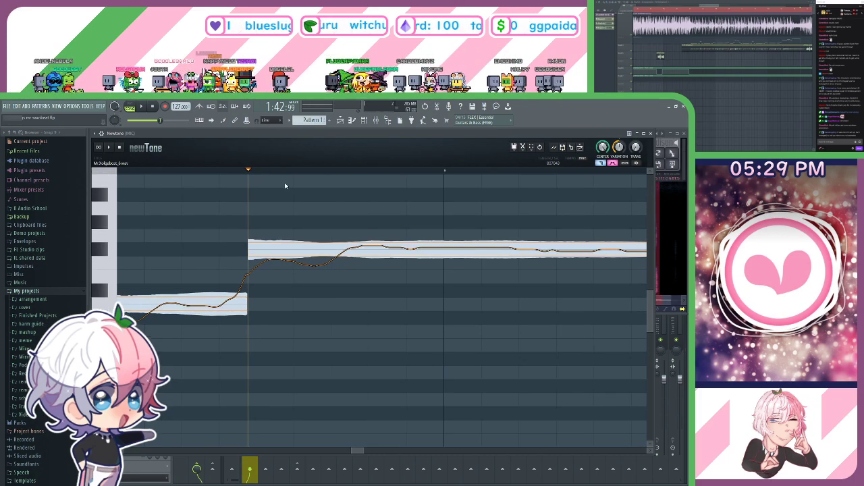
pyautogui.scroll(1, 341, 206)
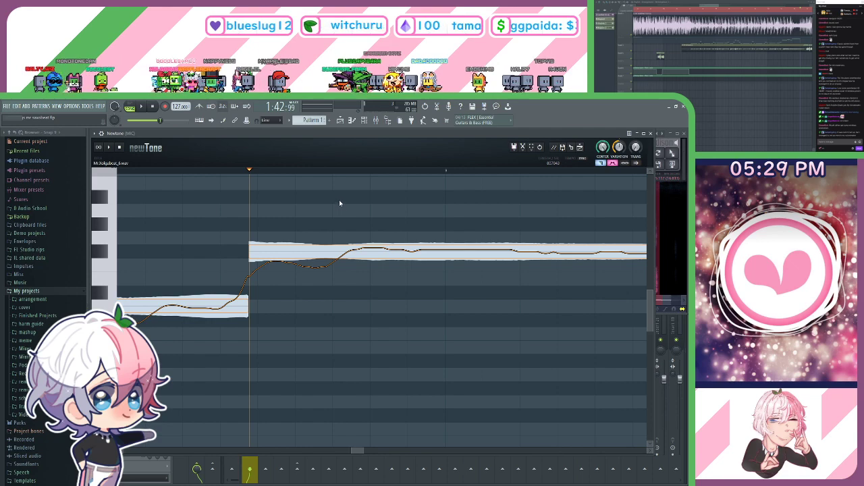
pyautogui.hscroll(1, 328, 197)
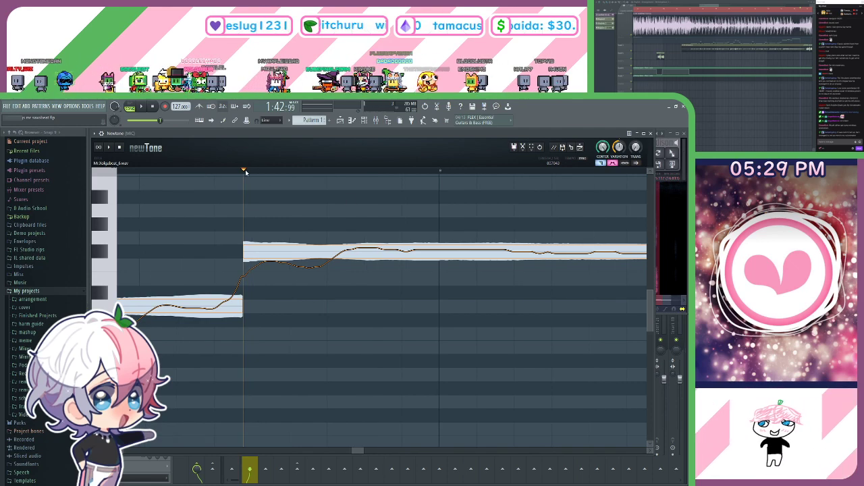
# Scrub from the last split and divide the held note where its pitch rises to the final steady level.
pyautogui.press('space')
pyautogui.press('space')
pyautogui.moveTo(246, 173); pyautogui.dragTo(334, 174)
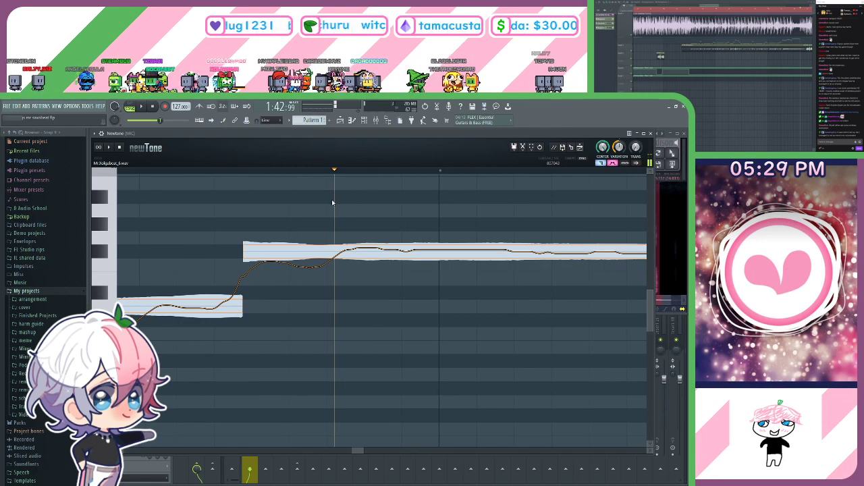
pyautogui.click(335, 258)
pyautogui.moveTo(443, 179); pyautogui.dragTo(310, 177)
pyautogui.scroll(-1, 307, 176)
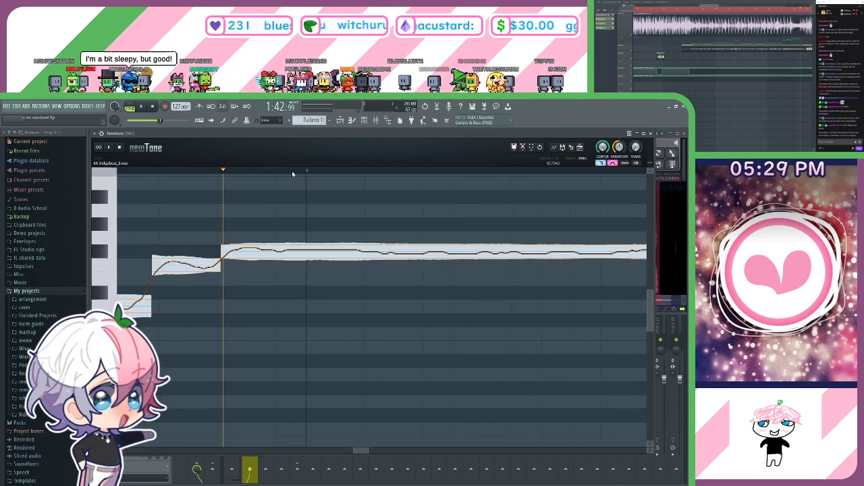
# Split the final short burst from the end of the long closing note and delete the silent tail behind it.
pyautogui.scroll(-1, 292, 174)
pyautogui.press('space')
pyautogui.moveTo(574, 213); pyautogui.dragTo(250, 233)
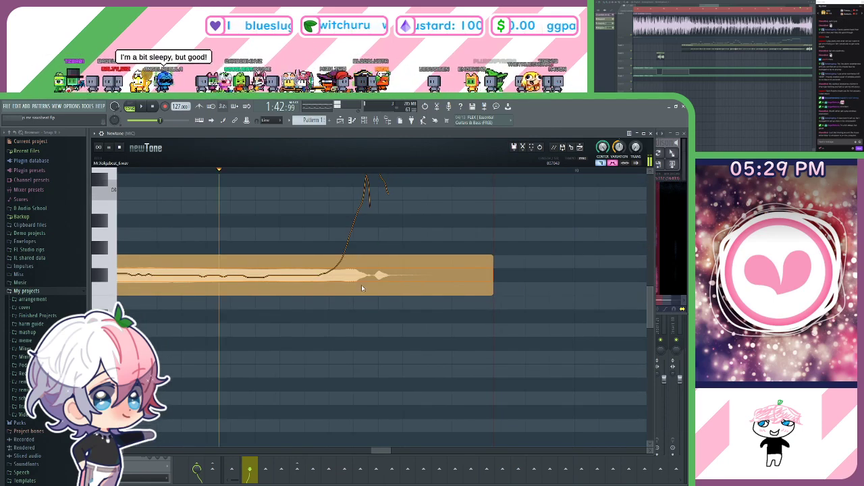
pyautogui.press('space')
pyautogui.moveTo(398, 347); pyautogui.dragTo(392, 377)
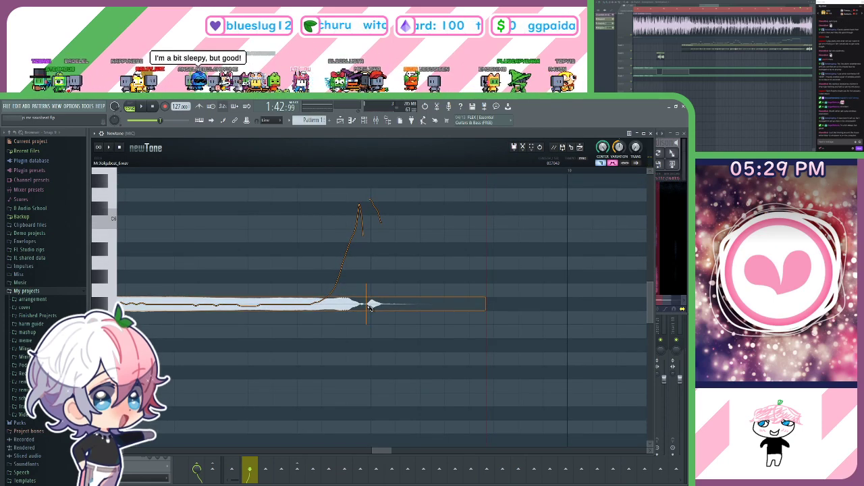
pyautogui.click(370, 309)
pyautogui.moveTo(443, 235); pyautogui.dragTo(497, 300)
pyautogui.click(422, 239)
pyautogui.press('Delete')
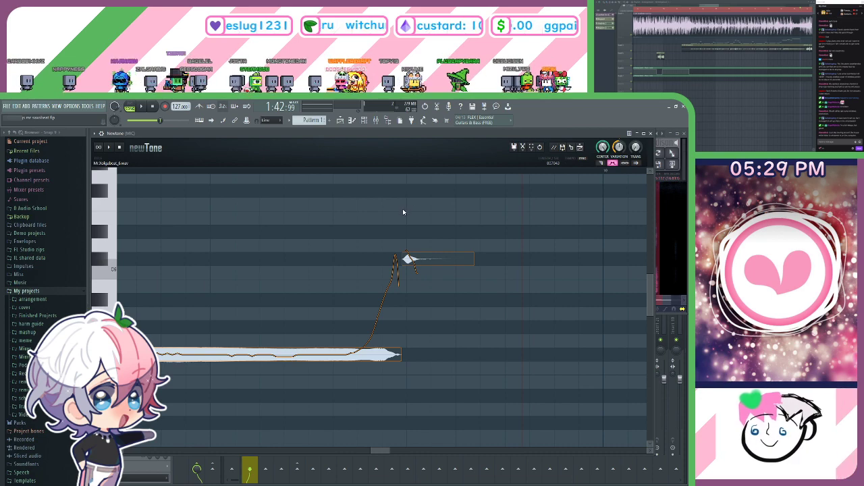
# Move all the notes together so the vocal's first full syllable starts on bar 2.
pyautogui.scroll(-6, 432, 210)
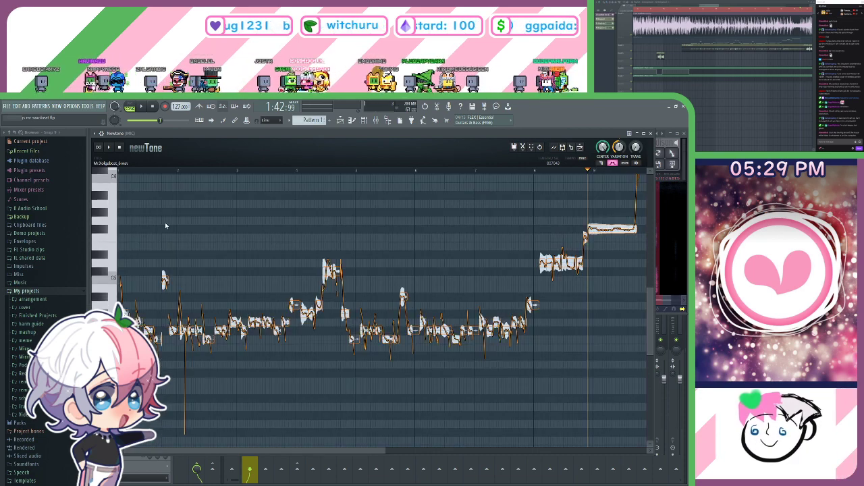
pyautogui.scroll(4, 121, 175)
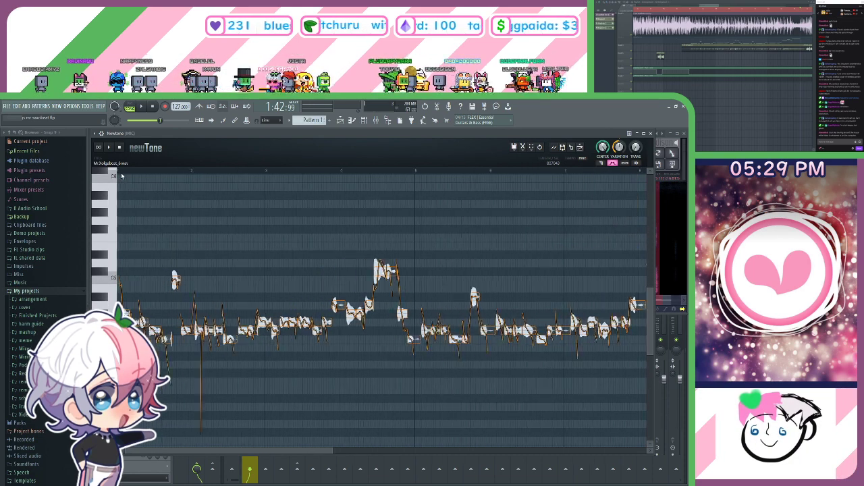
pyautogui.scroll(5, 121, 175)
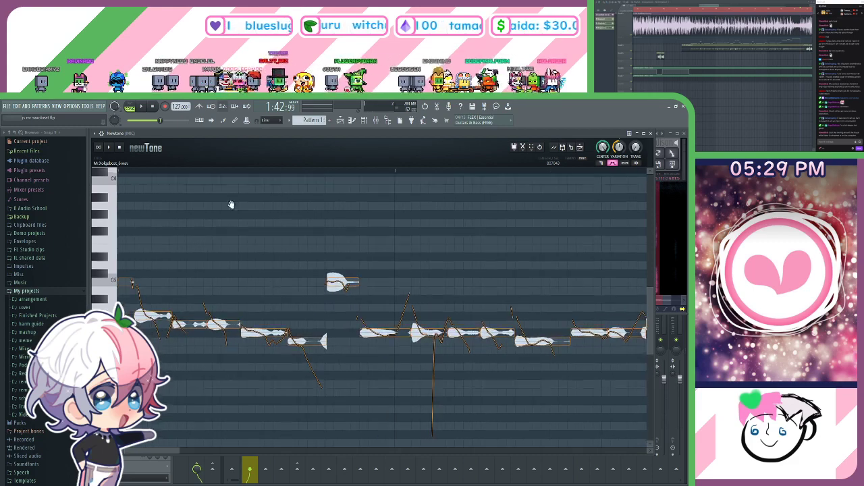
pyautogui.scroll(3, 129, 176)
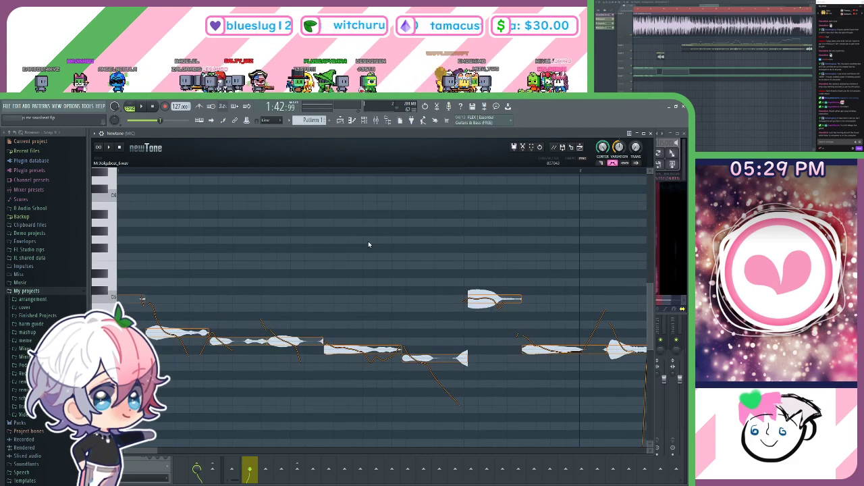
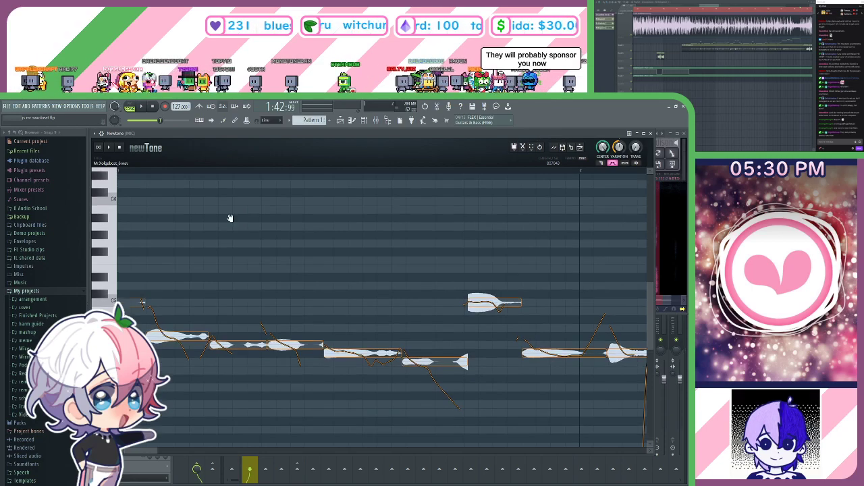
pyautogui.scroll(1, 255, 224)
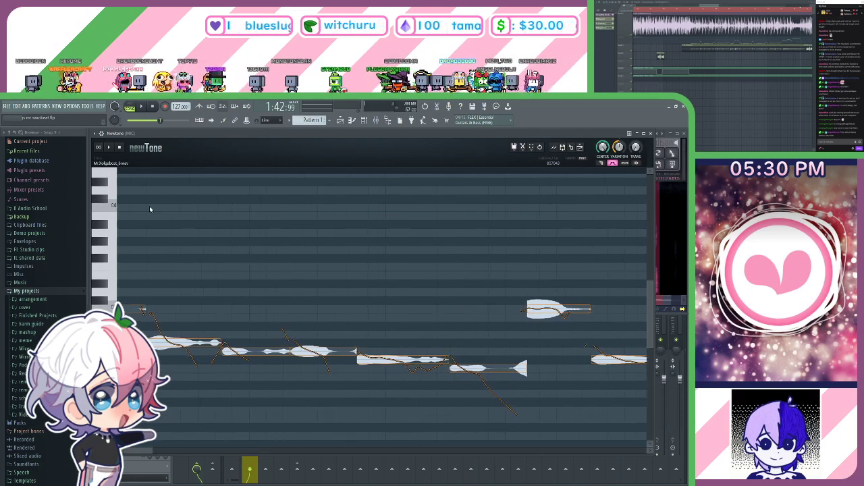
pyautogui.scroll(-1, 149, 206)
pyautogui.scroll(1, 168, 206)
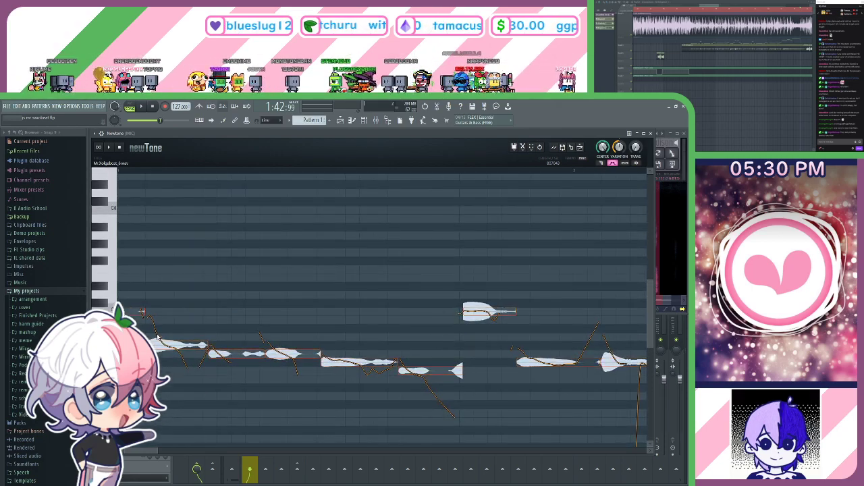
pyautogui.moveTo(156, 347)
pyautogui.moveTo(157, 347); pyautogui.dragTo(366, 190)
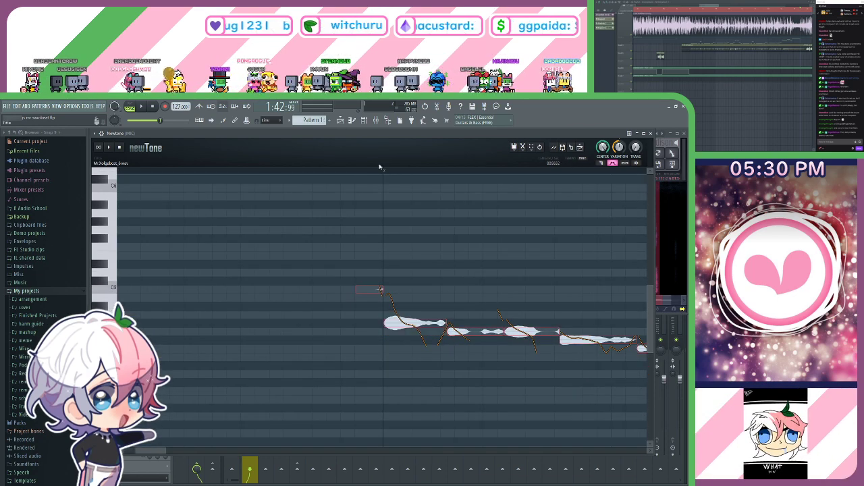
pyautogui.scroll(3, 390, 171)
pyautogui.moveTo(364, 346); pyautogui.dragTo(318, 343)
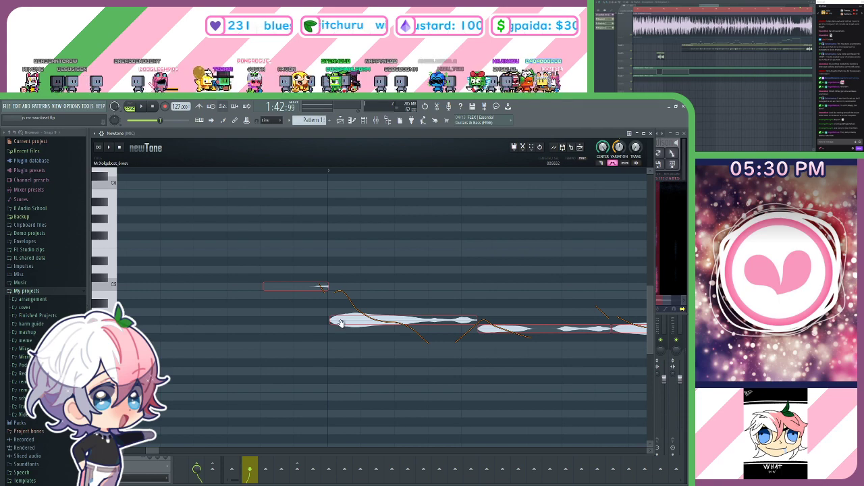
pyautogui.click(341, 324)
pyautogui.scroll(5, 344, 172)
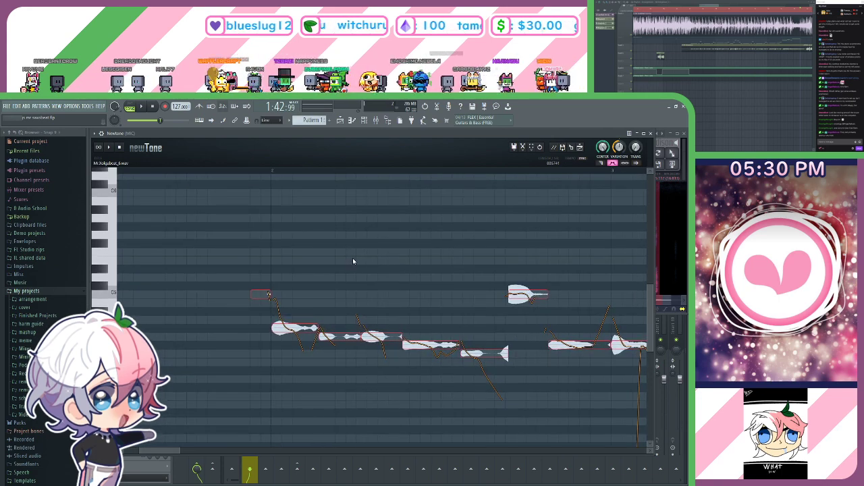
# Shift the end boundaries of the two selected opening notes slightly earlier and clear the selection.
pyautogui.moveTo(395, 225)
pyautogui.mouseDown()
pyautogui.moveTo(358, 222)
pyautogui.moveTo(352, 246)
pyautogui.mouseUp()
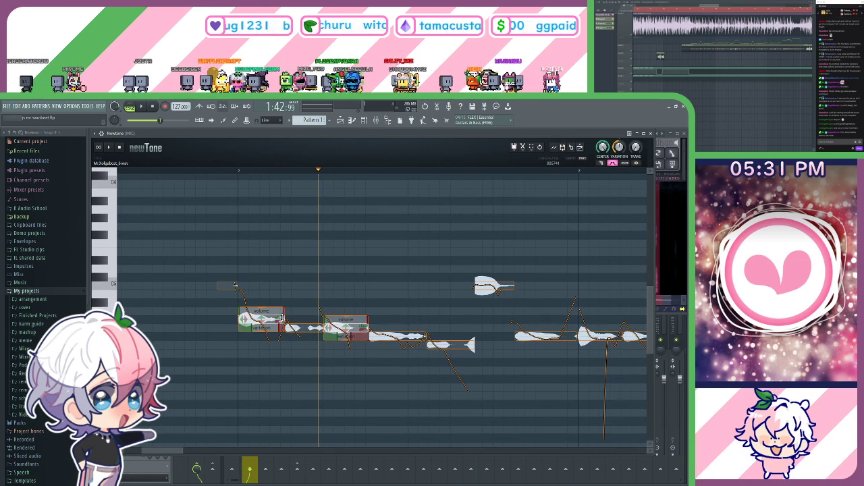
pyautogui.moveTo(282, 318); pyautogui.dragTo(278, 318)
pyautogui.moveTo(264, 366); pyautogui.dragTo(390, 278)
pyautogui.click(378, 278)
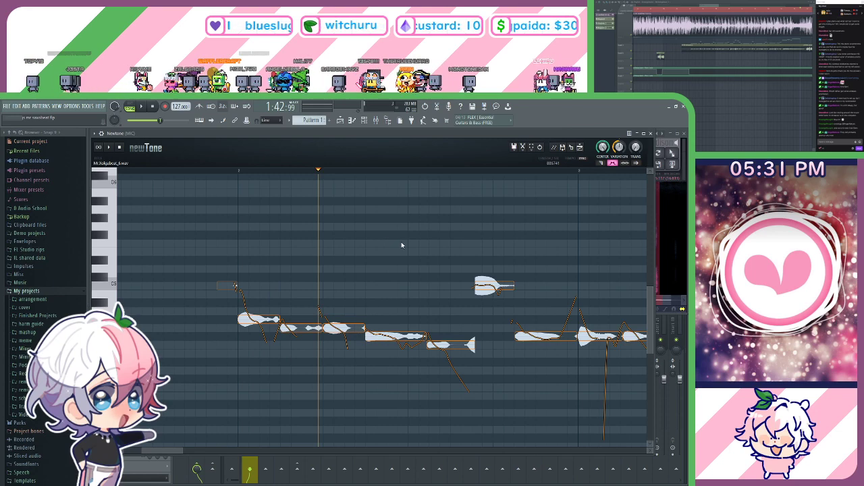
pyautogui.moveTo(402, 245); pyautogui.dragTo(333, 226)
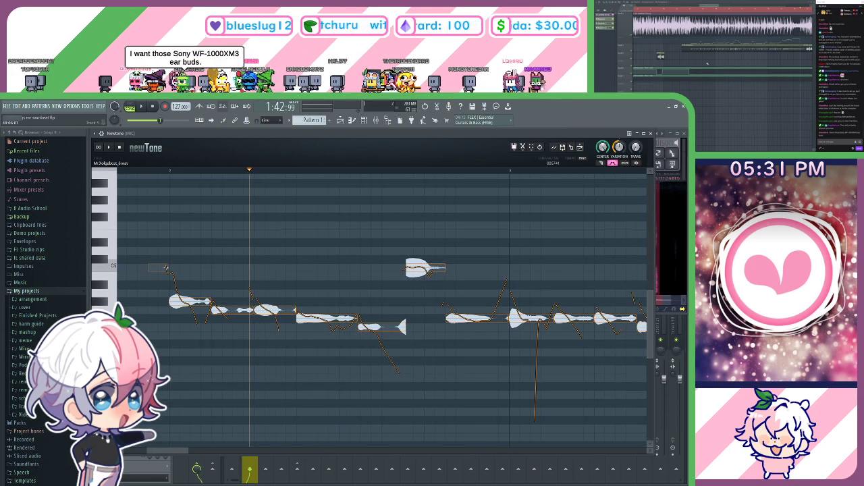
# Close the vocal clip's settings and examine the melody pattern's note timing in the piano roll.
pyautogui.doubleClick(661, 56)
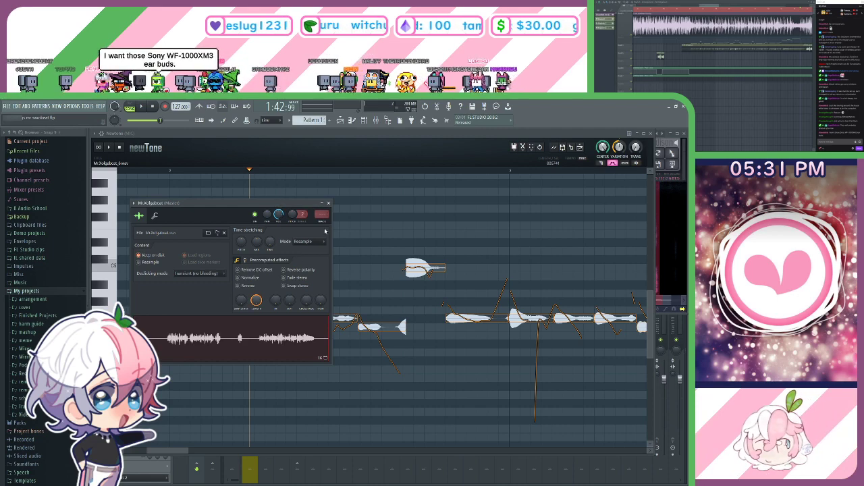
pyautogui.click(328, 203)
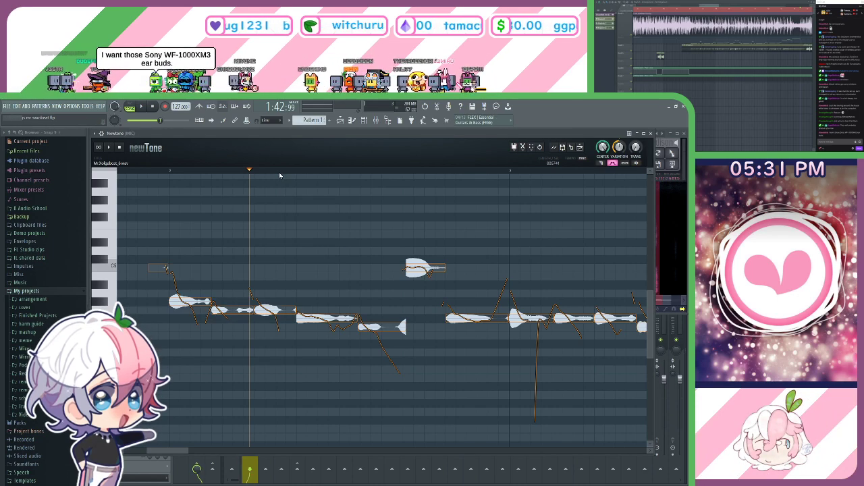
pyautogui.doubleClick(700, 71)
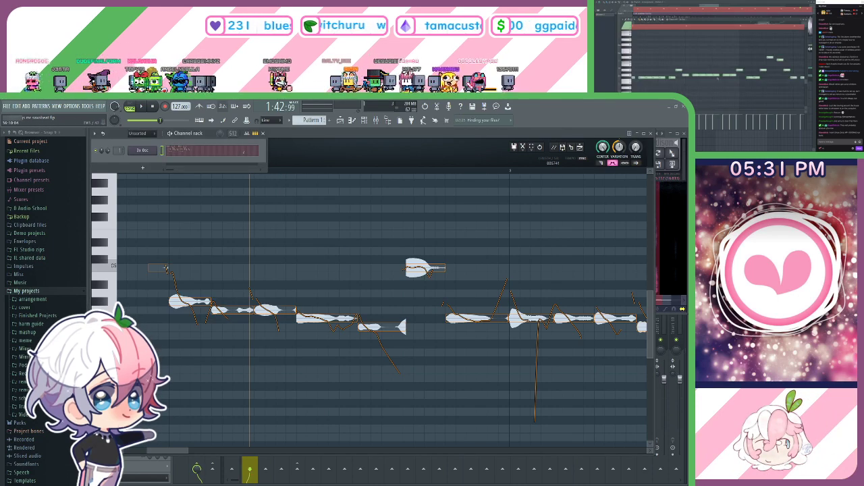
pyautogui.moveTo(733, 73); pyautogui.dragTo(790, 66)
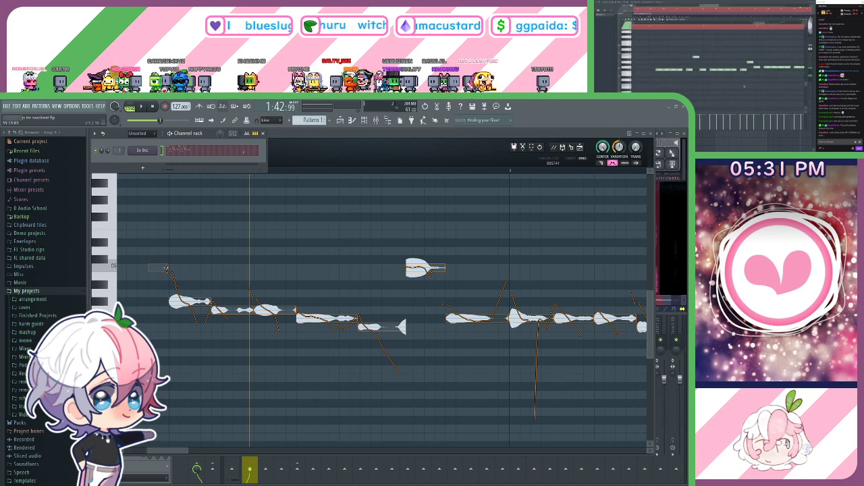
# Move all the vocal notes in NewTone about half a beat later, past the bar 2 line.
pyautogui.moveTo(320, 228); pyautogui.dragTo(395, 220)
pyautogui.scroll(1, 255, 171)
pyautogui.moveTo(275, 209); pyautogui.dragTo(338, 210)
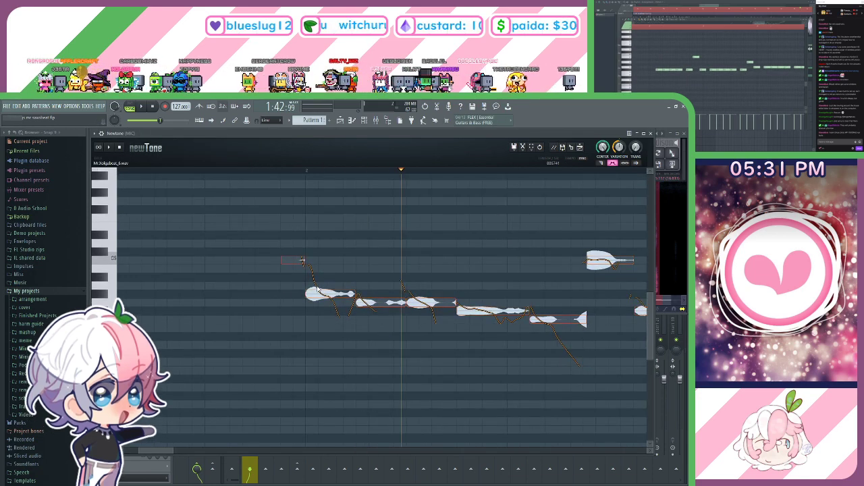
pyautogui.moveTo(315, 296); pyautogui.dragTo(366, 296)
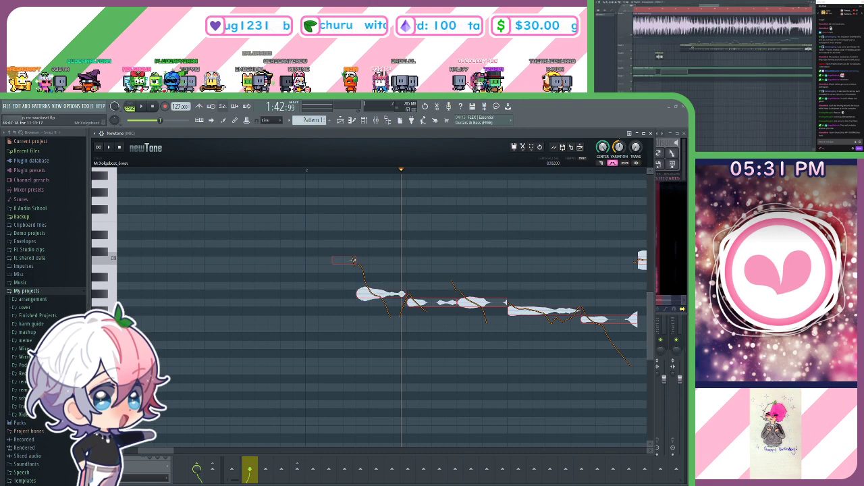
# Compare the shifted vocal notes with the melody pattern in the piano roll and clear the note selection.
pyautogui.press('F6')
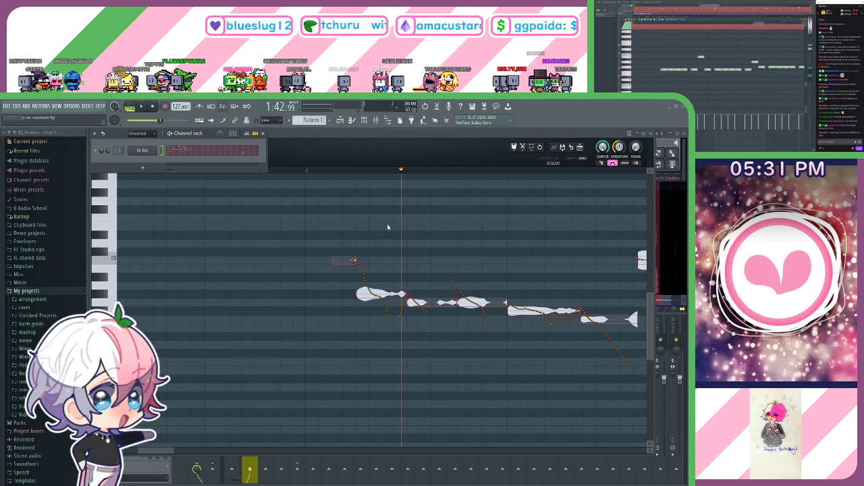
pyautogui.moveTo(411, 242); pyautogui.dragTo(328, 206)
pyautogui.scroll(-1, 293, 173)
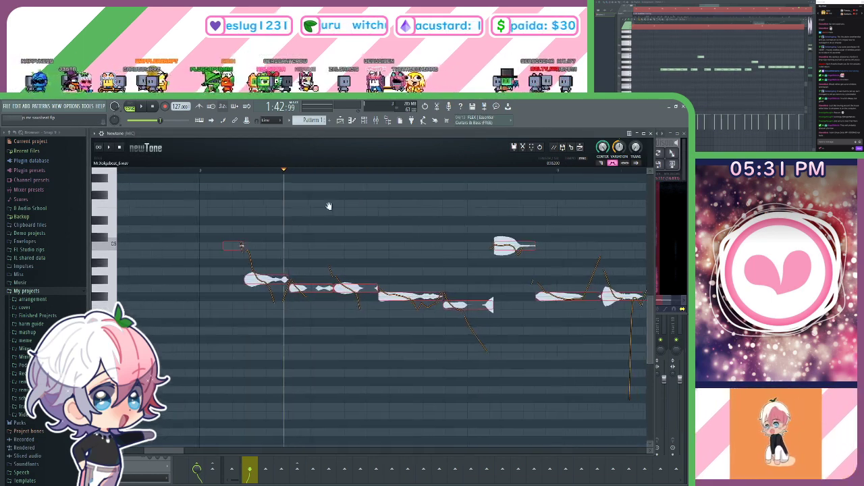
pyautogui.moveTo(355, 235); pyautogui.dragTo(349, 238)
pyautogui.moveTo(265, 258); pyautogui.dragTo(460, 352)
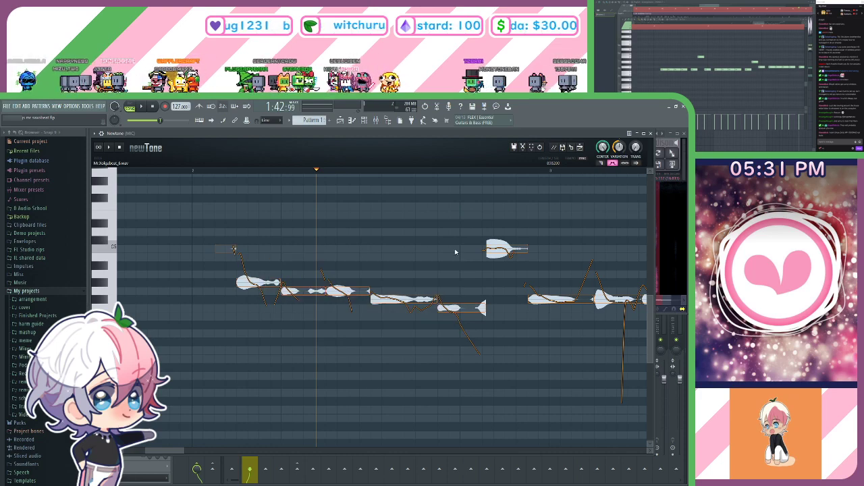
# Play back the vocal from bar 2 in NewTone to check the timing of the opening phrase.
pyautogui.moveTo(457, 251); pyautogui.dragTo(421, 251)
pyautogui.moveTo(403, 309)
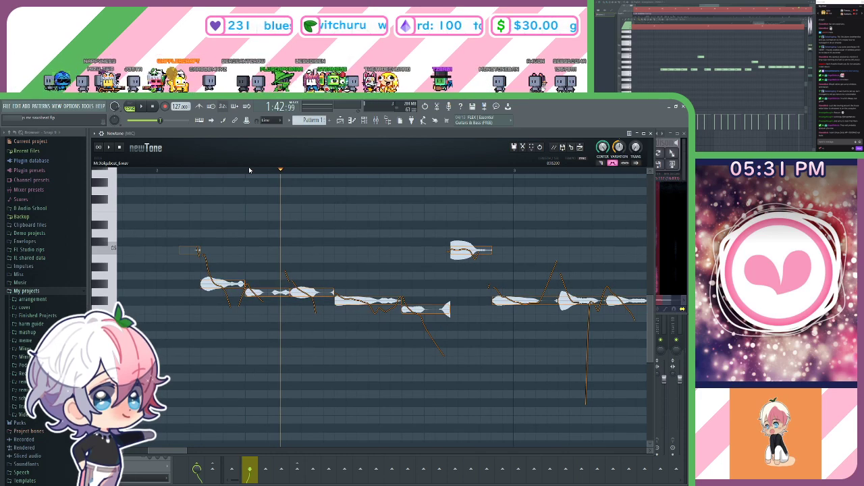
pyautogui.click(195, 170)
pyautogui.moveTo(352, 230); pyautogui.dragTo(331, 228)
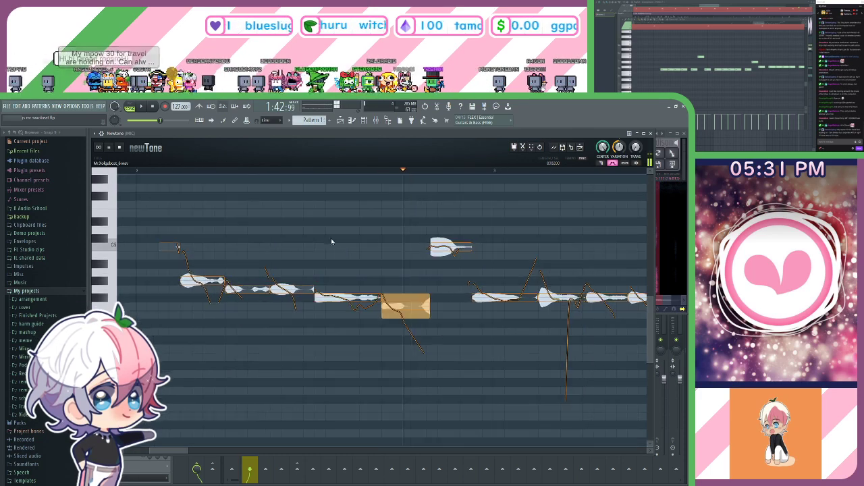
pyautogui.press('space')
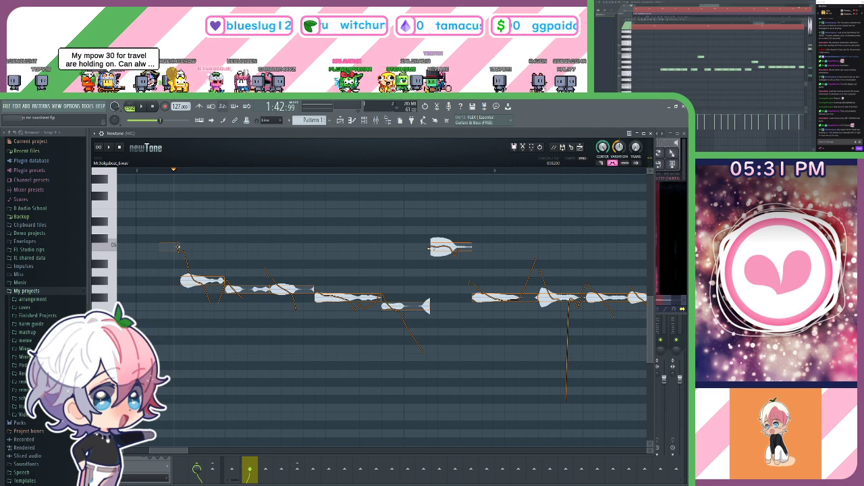
pyautogui.press('space')
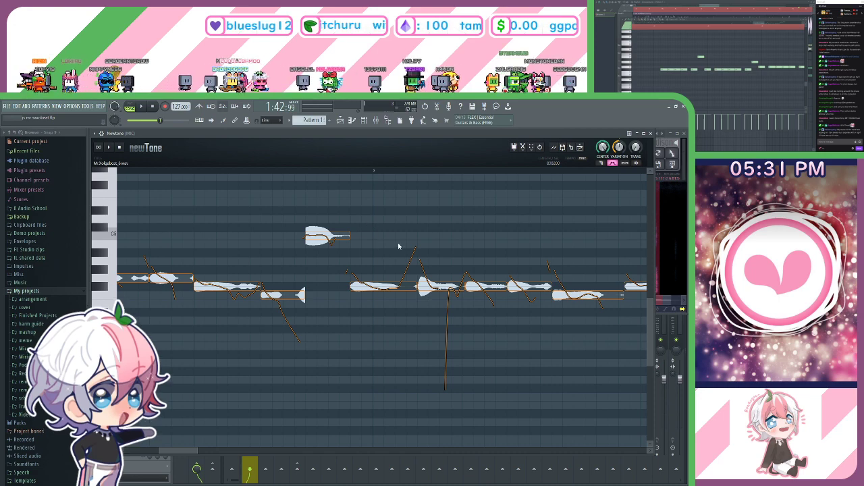
# Shift the boundary between the two short notes leading up to bar 4 slightly earlier.
pyautogui.moveTo(413, 254); pyautogui.dragTo(347, 247)
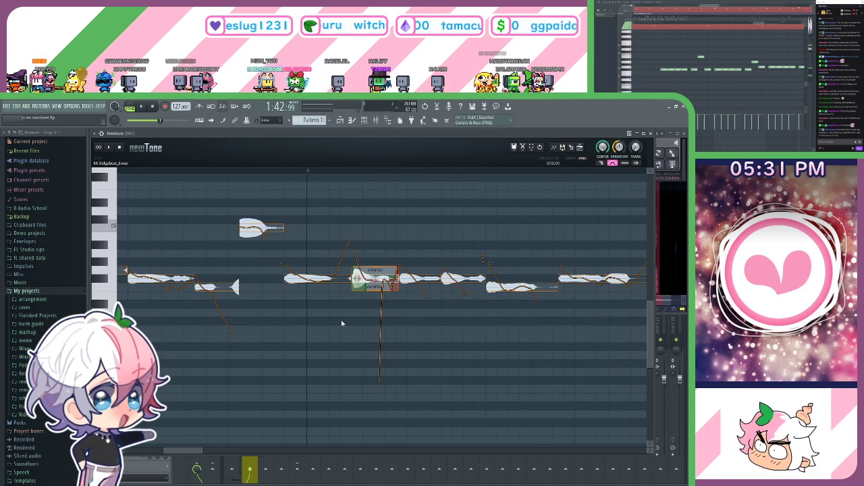
pyautogui.hscroll(1, 308, 319)
pyautogui.moveTo(304, 323); pyautogui.dragTo(344, 241)
pyautogui.hscroll(1, 361, 273)
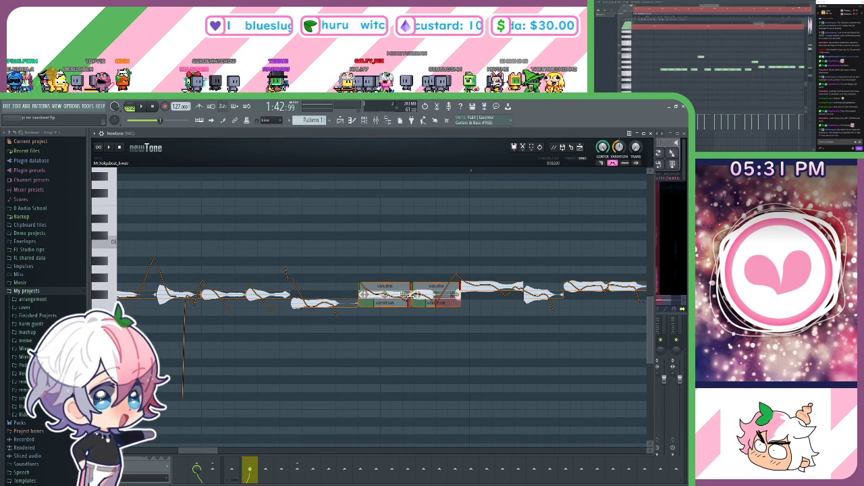
pyautogui.moveTo(405, 294); pyautogui.dragTo(399, 310)
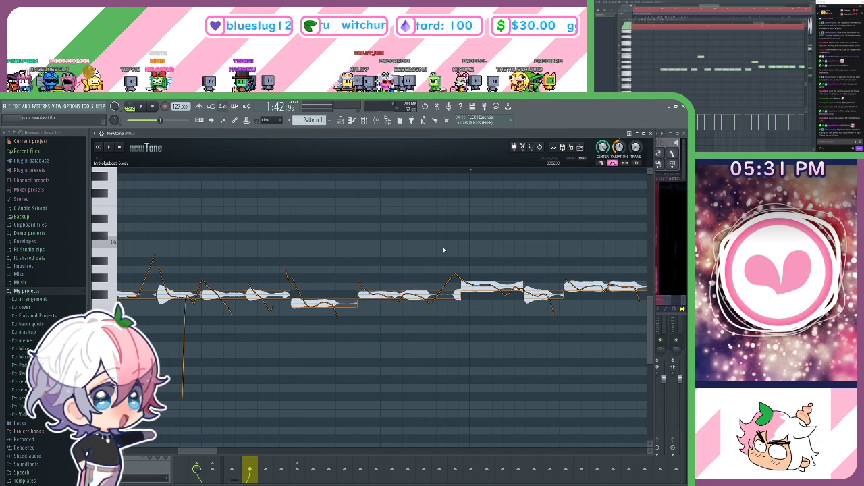
# Move the start of the long note at bar 4 earlier and play back the phrase leading into it.
pyautogui.moveTo(444, 249); pyautogui.dragTo(342, 252)
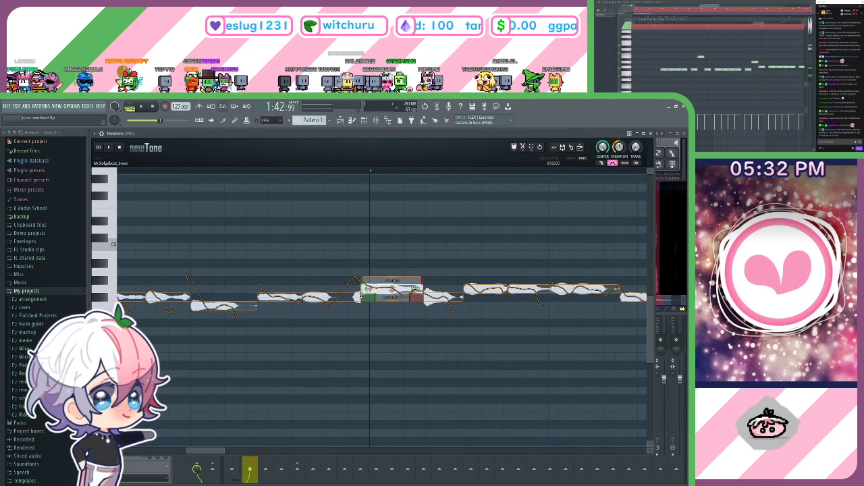
pyautogui.click(344, 240)
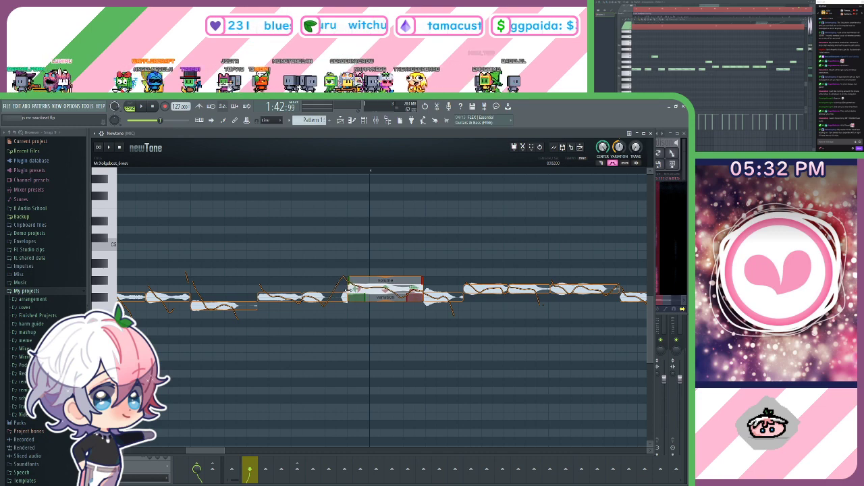
pyautogui.moveTo(362, 316); pyautogui.dragTo(361, 313)
pyautogui.moveTo(291, 201); pyautogui.dragTo(364, 187)
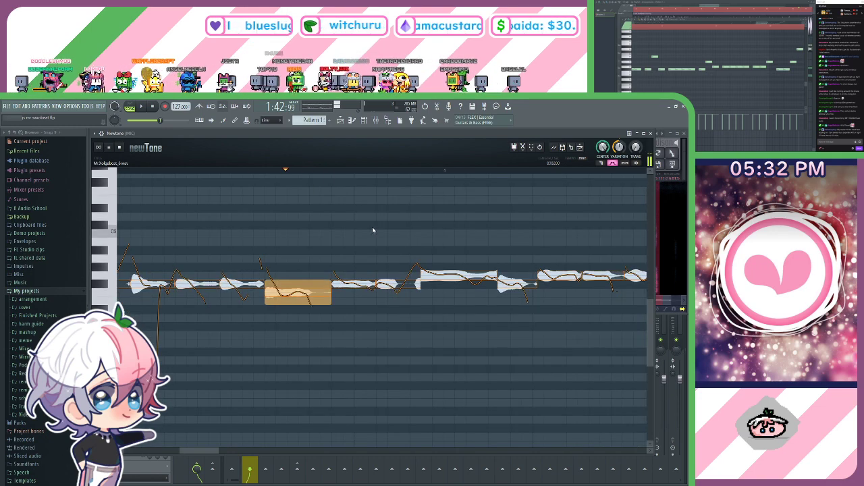
# Shift both boundaries of the short low note just after bar 4 slightly earlier.
pyautogui.moveTo(440, 322); pyautogui.dragTo(379, 326)
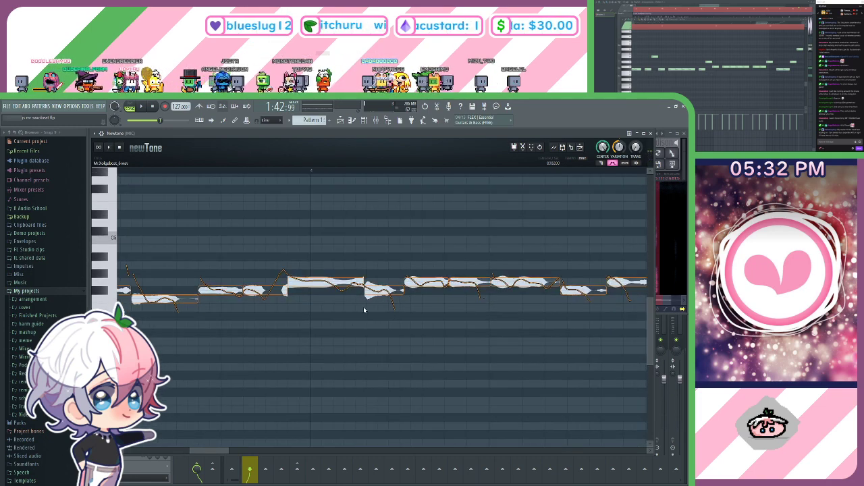
pyautogui.moveTo(365, 293); pyautogui.dragTo(357, 293)
pyautogui.click(407, 282)
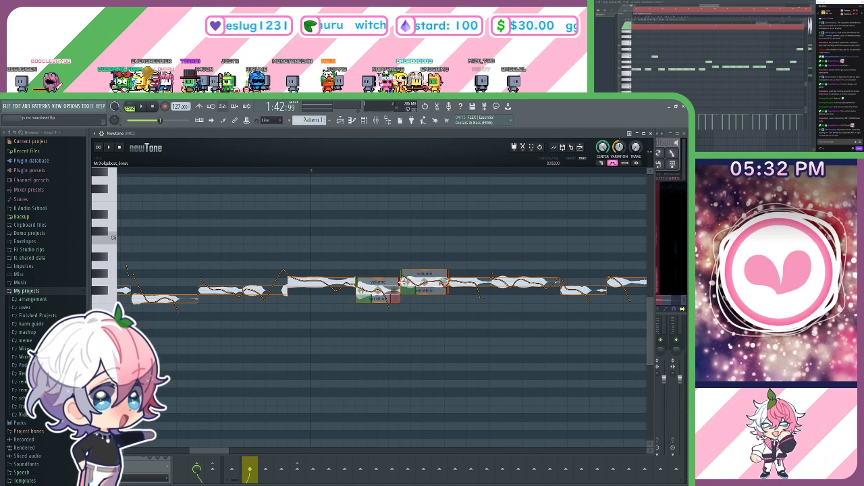
# Shift the boundaries of the short low note in the second half of bar 4 slightly earlier.
pyautogui.moveTo(525, 332); pyautogui.dragTo(360, 239)
pyautogui.moveTo(560, 294); pyautogui.dragTo(469, 295)
pyautogui.moveTo(473, 290); pyautogui.dragTo(468, 280)
pyautogui.moveTo(485, 315); pyautogui.dragTo(426, 266)
pyautogui.moveTo(522, 263); pyautogui.dragTo(490, 252)
# Move the starts of the notes after bar 5 slightly earlier onto the grid, up to the first high note.
pyautogui.hscroll(3, 328, 226)
pyautogui.moveTo(392, 270); pyautogui.dragTo(385, 271)
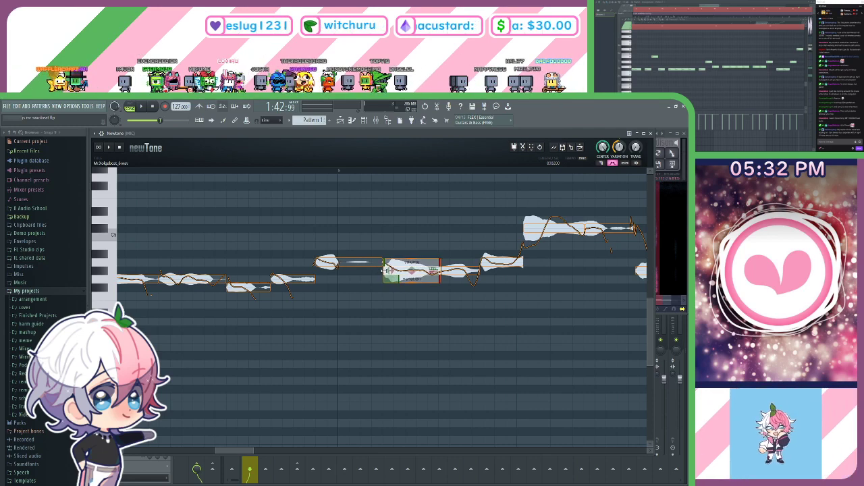
pyautogui.moveTo(440, 271); pyautogui.dragTo(428, 271)
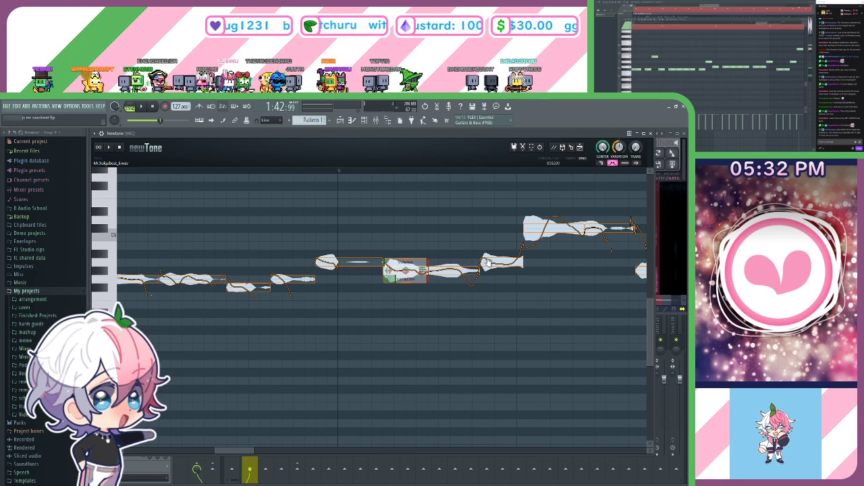
pyautogui.moveTo(502, 262); pyautogui.dragTo(498, 262)
pyautogui.moveTo(515, 291); pyautogui.dragTo(513, 289)
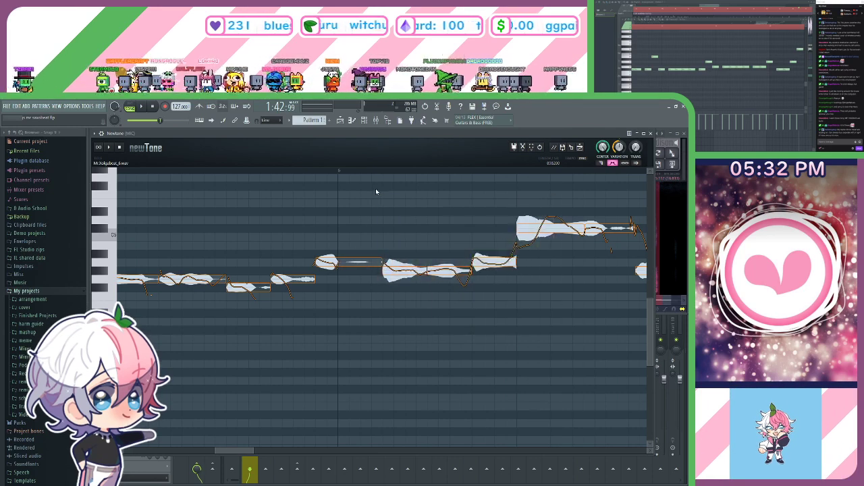
# Play back the bar 5 phrase and shift both boundaries of the lower note just before bar 6 earlier.
pyautogui.click(290, 171)
pyautogui.moveTo(488, 203); pyautogui.dragTo(356, 209)
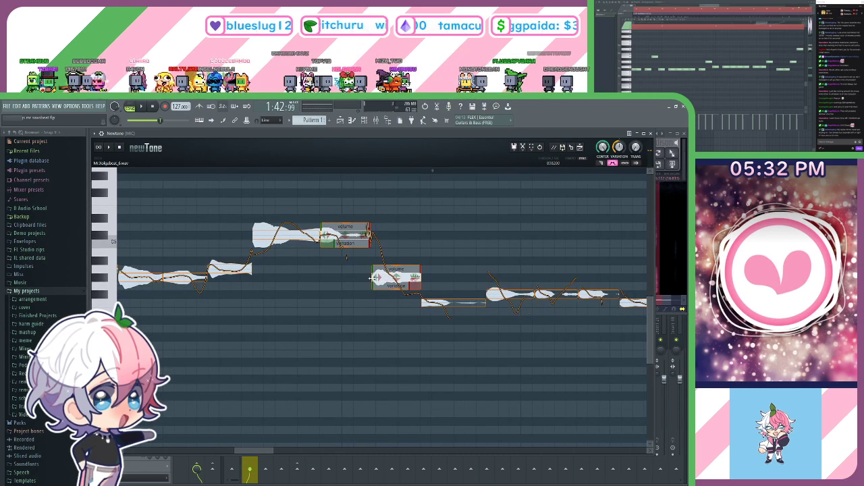
pyautogui.moveTo(414, 305); pyautogui.dragTo(410, 305)
pyautogui.moveTo(440, 358); pyautogui.dragTo(309, 245)
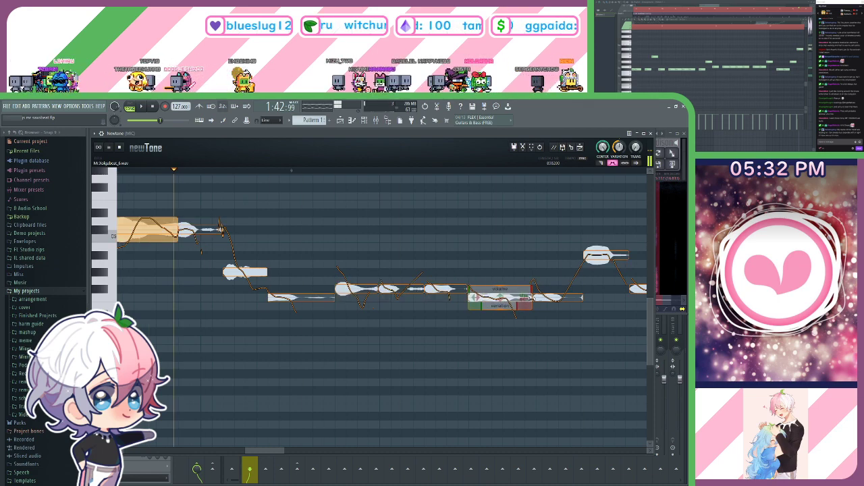
# Shift the start of the note after bar 7 and both boundaries of the low note before bar 8 slightly earlier.
pyautogui.moveTo(553, 330); pyautogui.dragTo(303, 221)
pyautogui.moveTo(502, 247); pyautogui.dragTo(324, 245)
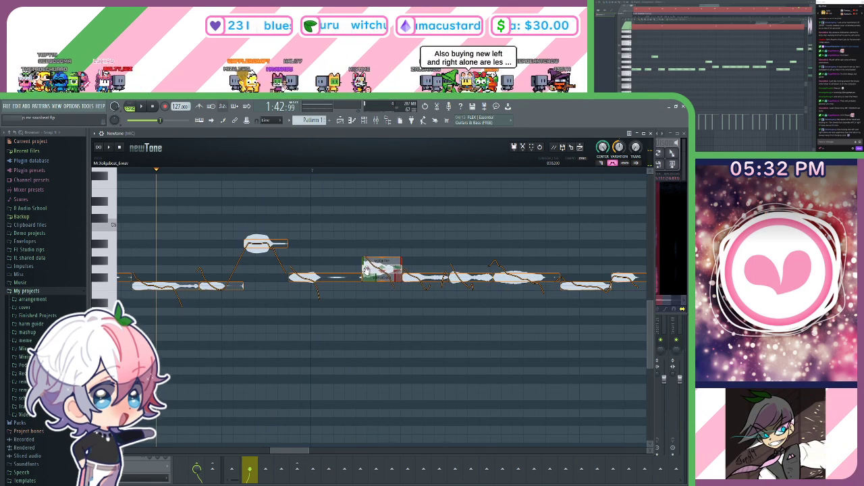
pyautogui.moveTo(366, 270); pyautogui.dragTo(361, 268)
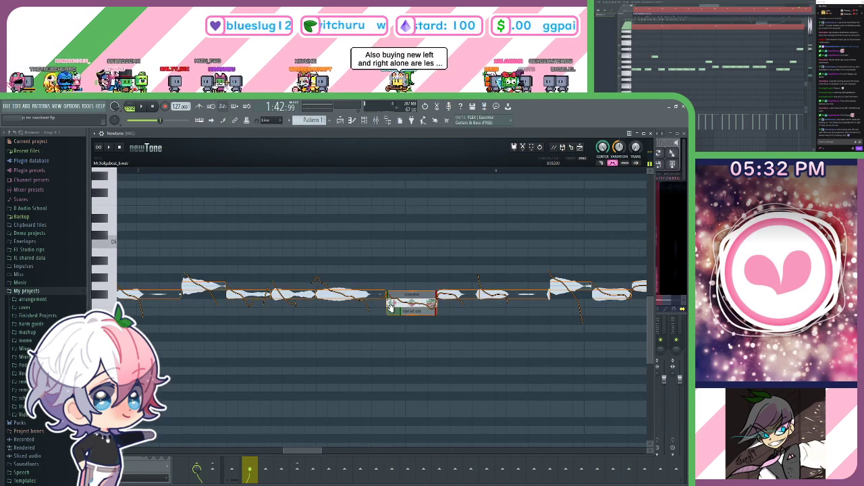
pyautogui.moveTo(390, 308); pyautogui.dragTo(386, 307)
pyautogui.moveTo(440, 298); pyautogui.dragTo(433, 298)
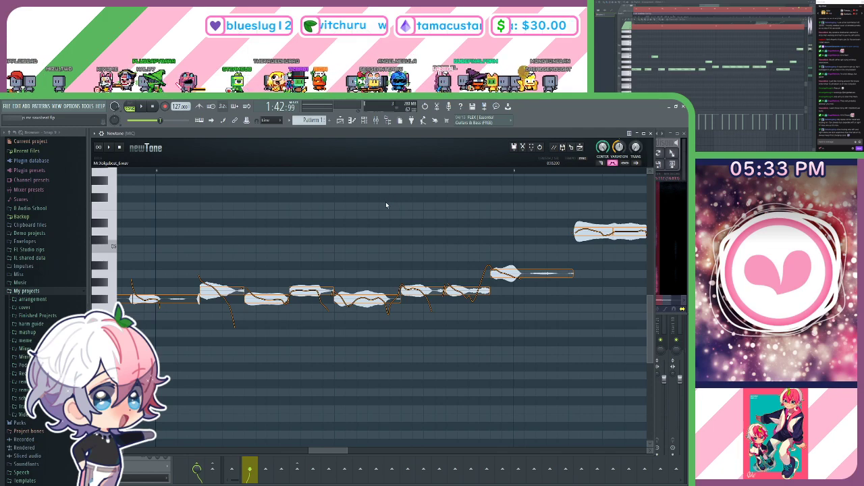
# Play back the vocal from bar 8 into the sustained notes after bar 9 to check their timing.
pyautogui.scroll(-2, 306, 180)
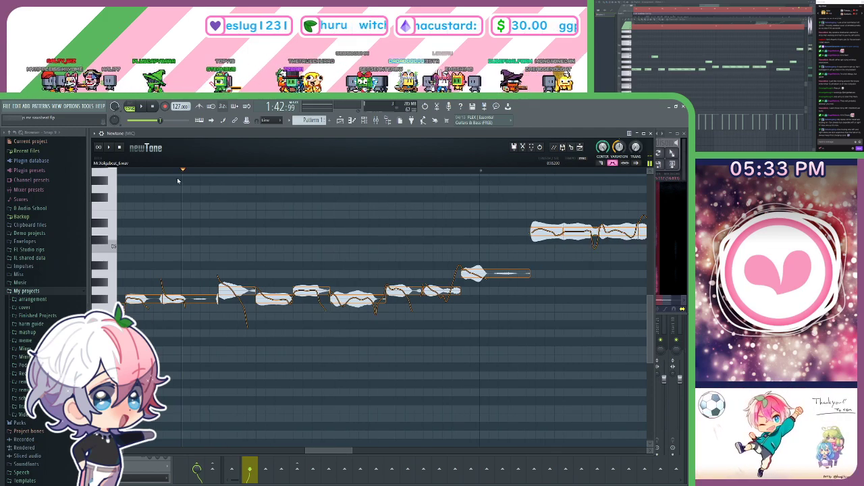
pyautogui.moveTo(377, 199); pyautogui.dragTo(322, 196)
pyautogui.press('space')
pyautogui.moveTo(406, 211); pyautogui.dragTo(257, 247)
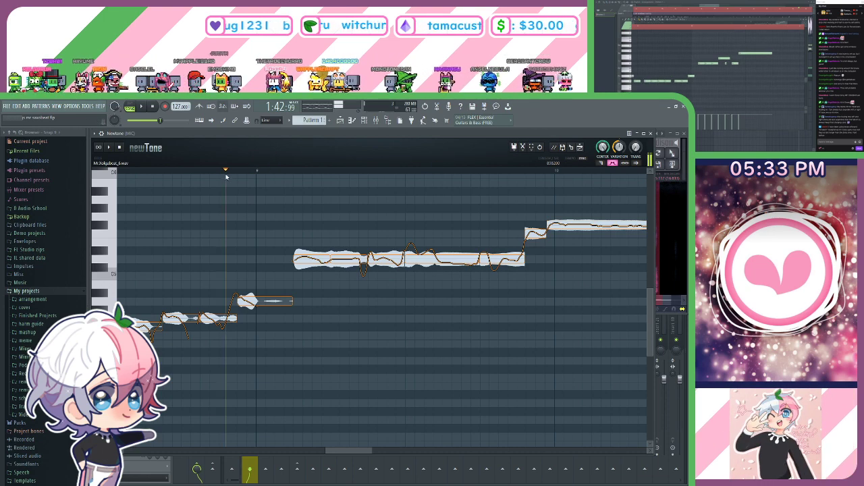
pyautogui.moveTo(451, 211); pyautogui.dragTo(375, 239)
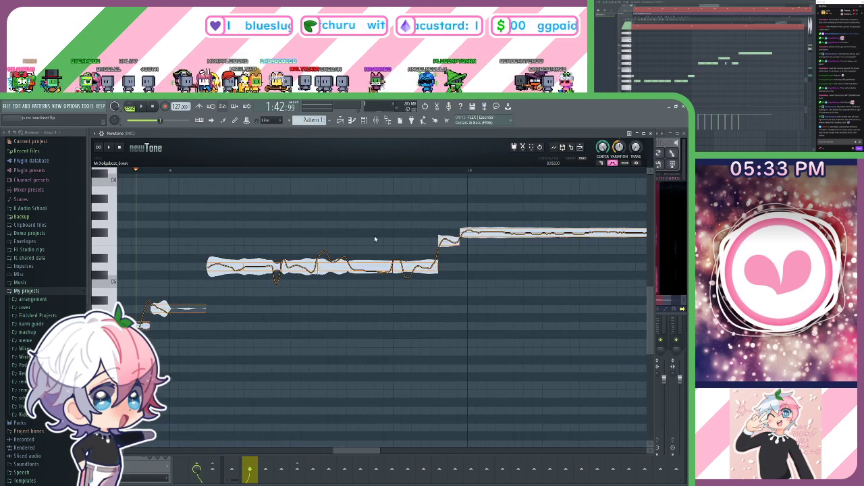
pyautogui.press('space')
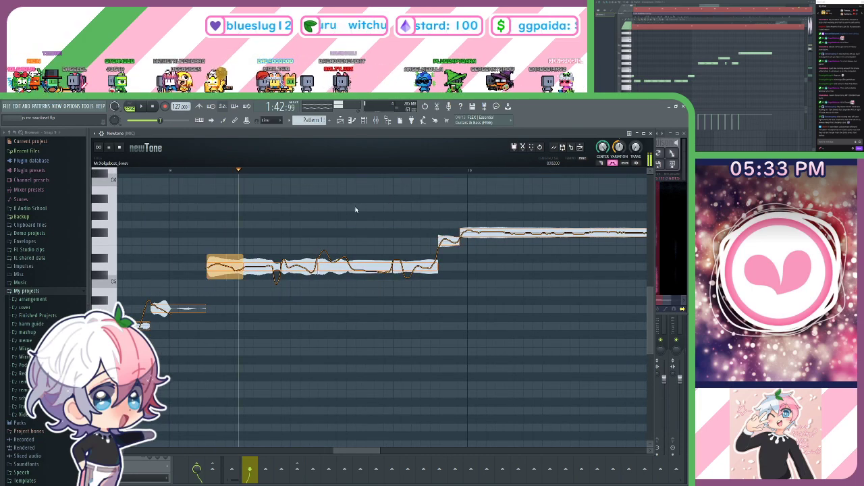
# Play back the sustained passage and slice its note just past the middle of bar 9.
pyautogui.moveTo(368, 214); pyautogui.dragTo(348, 216)
pyautogui.press('space')
pyautogui.click(312, 173)
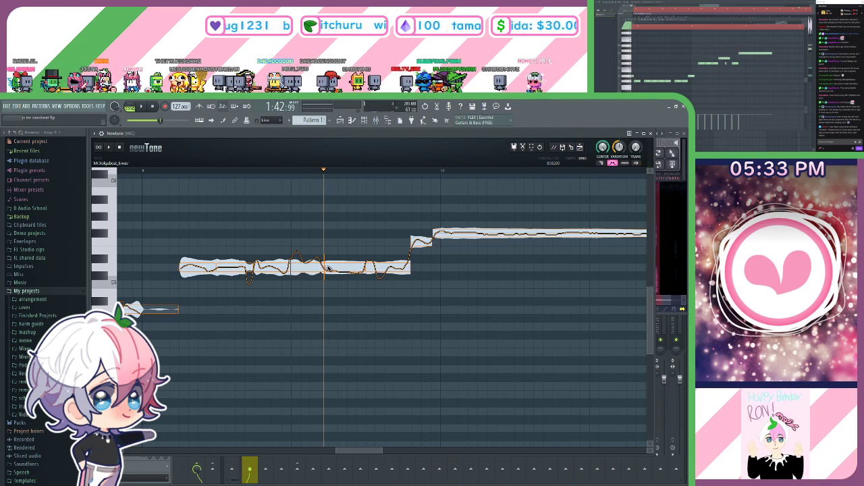
pyautogui.press('space')
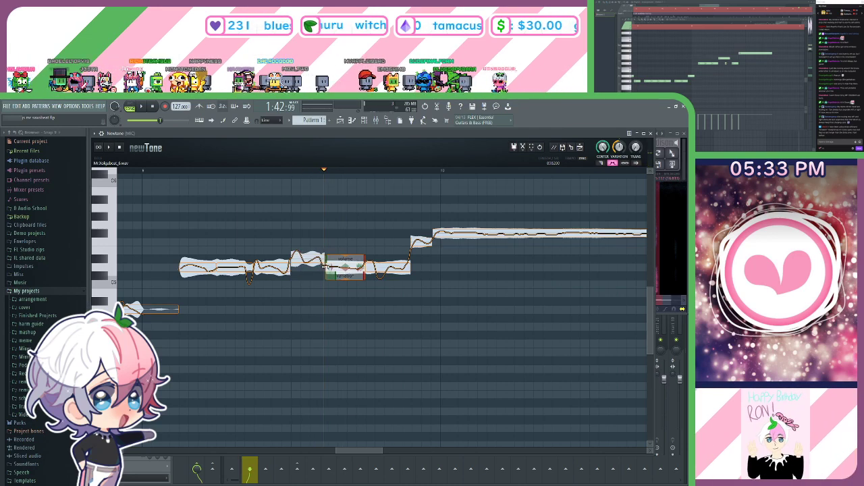
# Play back the end of bar 9 and shift both boundaries of the short rising note before bar 10 earlier.
pyautogui.moveTo(364, 219); pyautogui.dragTo(295, 228)
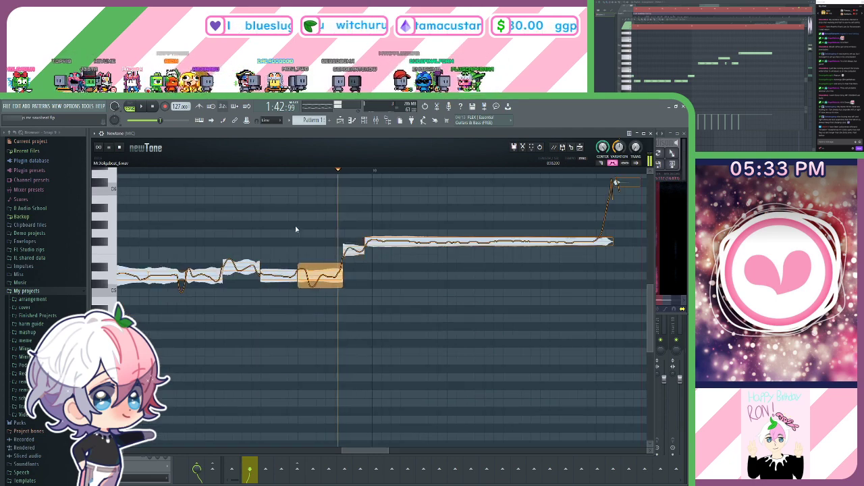
pyautogui.press('space')
pyautogui.press('space')
pyautogui.press('space')
pyautogui.press('space')
pyautogui.moveTo(351, 252); pyautogui.dragTo(343, 252)
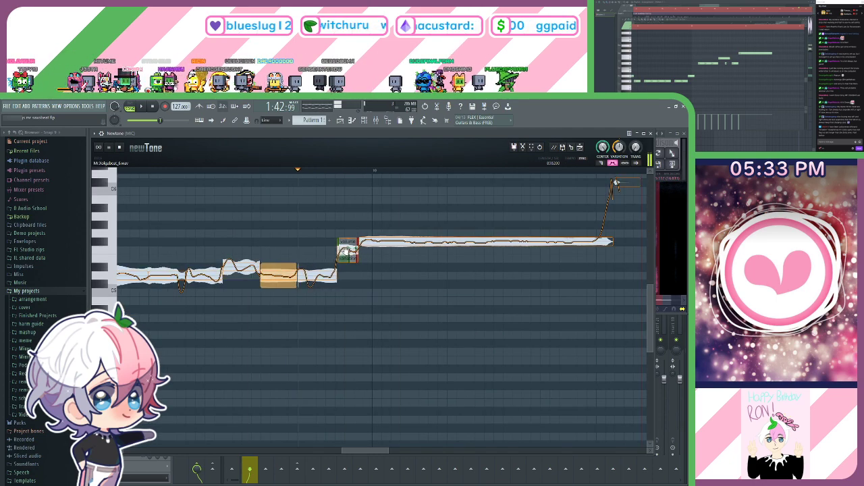
# Move the final high note before bar 11 earlier and slice the transition from the held note into a separate note.
pyautogui.press('space')
pyautogui.press('space')
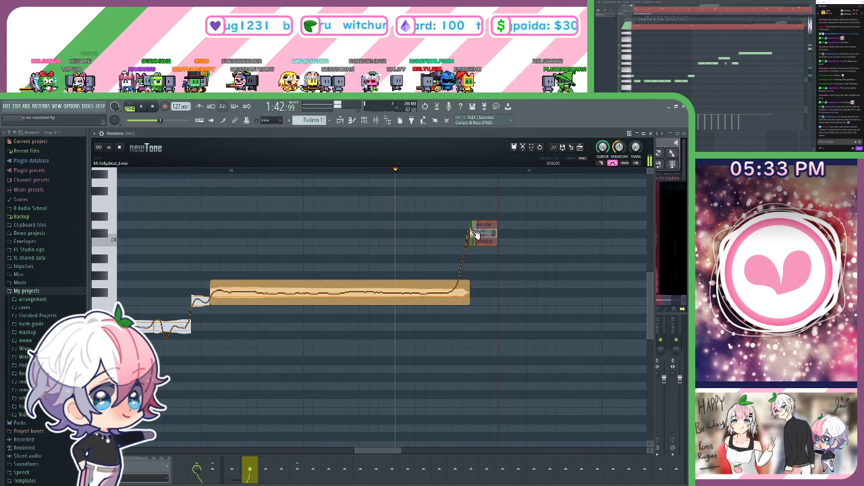
pyautogui.press('space')
pyautogui.press('space')
pyautogui.moveTo(476, 235); pyautogui.dragTo(460, 237)
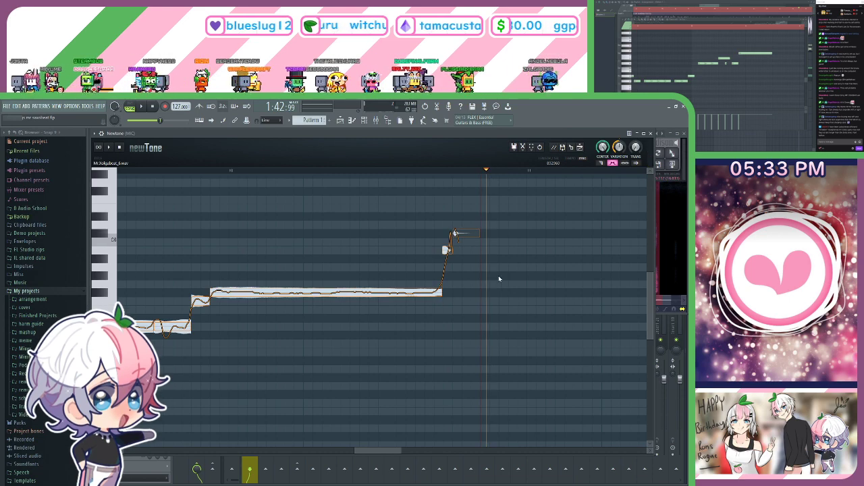
# Return to the start of the vocal and slice the second sung note after bar 2 into three separate notes.
pyautogui.moveTo(336, 336); pyautogui.dragTo(374, 281)
pyautogui.scroll(-5, 374, 280)
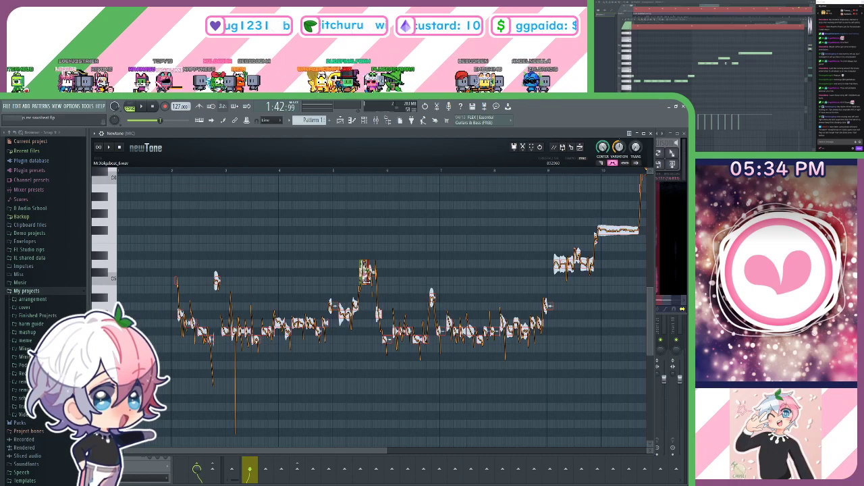
pyautogui.scroll(8, 165, 177)
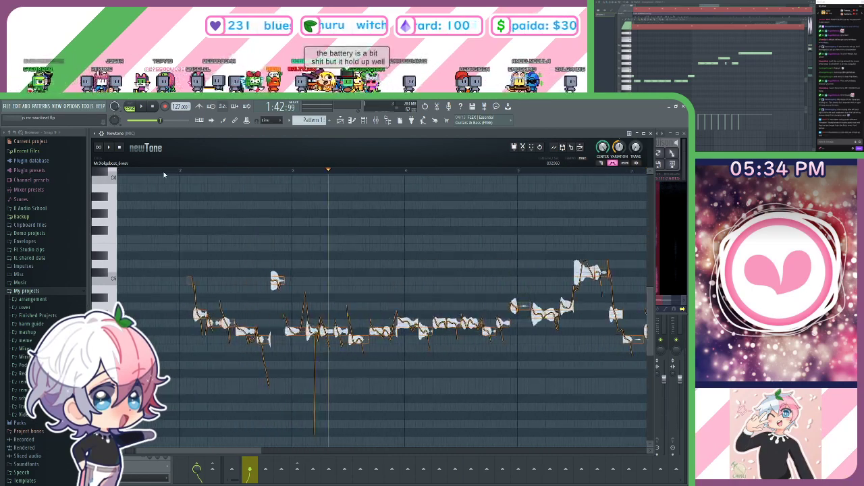
pyautogui.scroll(2, 163, 175)
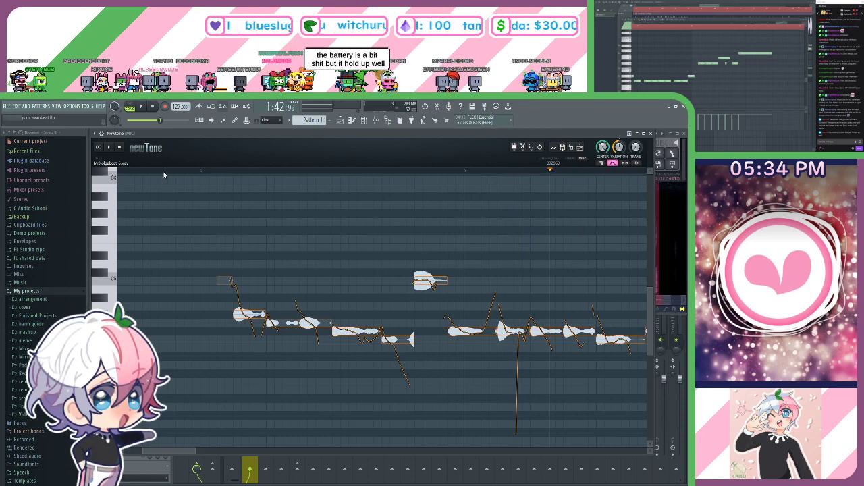
pyautogui.moveTo(287, 232); pyautogui.dragTo(319, 196)
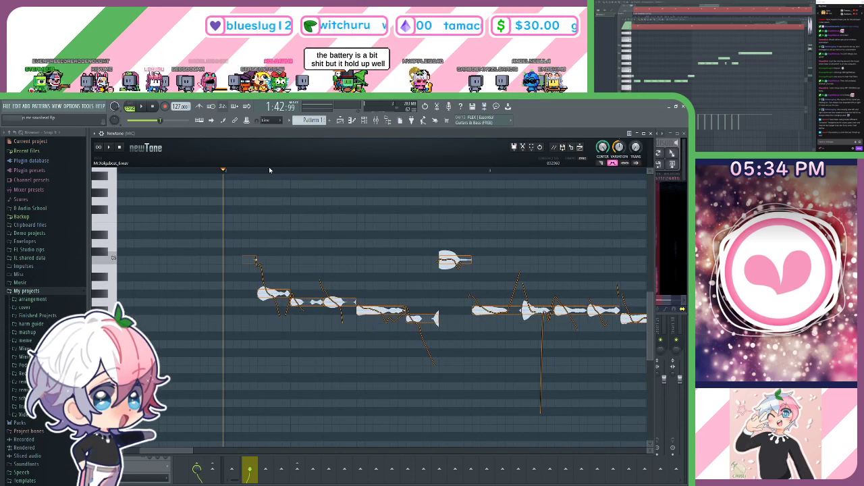
pyautogui.scroll(4, 269, 166)
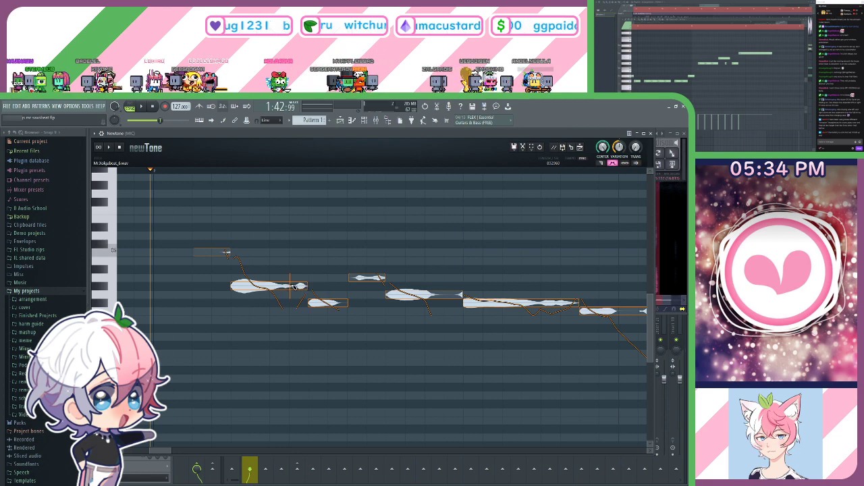
# Slice the tail off the note that ends at the middle of bar 2.
pyautogui.moveTo(445, 234); pyautogui.dragTo(387, 237)
pyautogui.doubleClick(390, 297)
pyautogui.moveTo(454, 277); pyautogui.dragTo(313, 289)
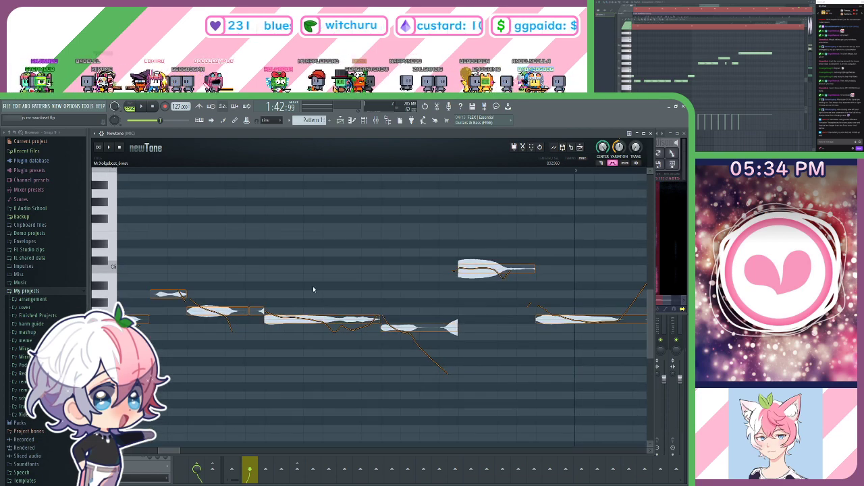
pyautogui.moveTo(349, 316)
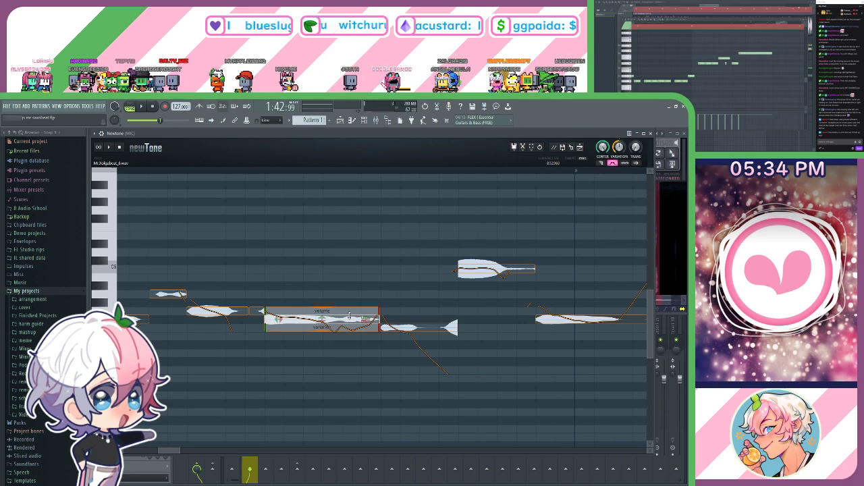
pyautogui.moveTo(479, 358); pyautogui.dragTo(461, 363)
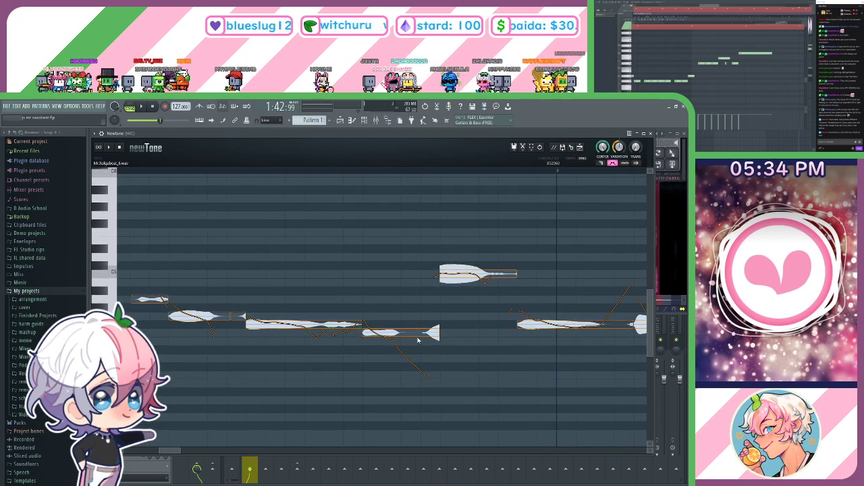
# Slice off the swell leading into the high note before bar 3 and separate the high note's thin tail.
pyautogui.hscroll(3, 442, 348)
pyautogui.scroll(1, 442, 348)
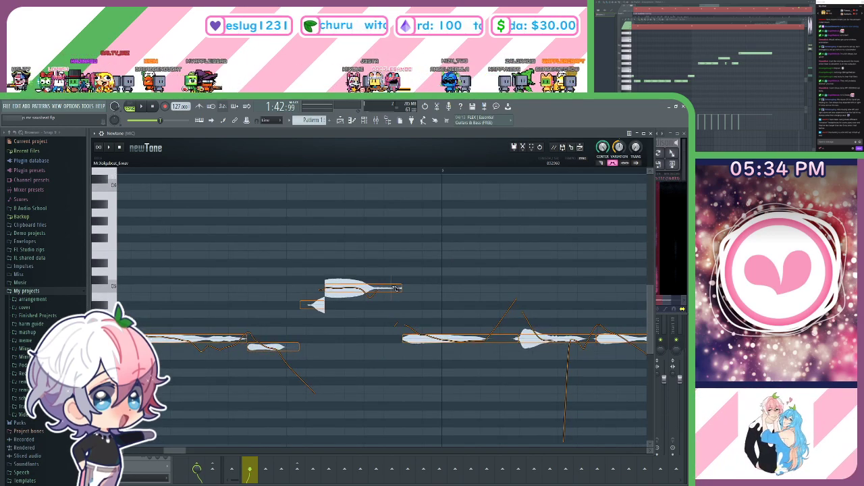
pyautogui.hscroll(3, 415, 346)
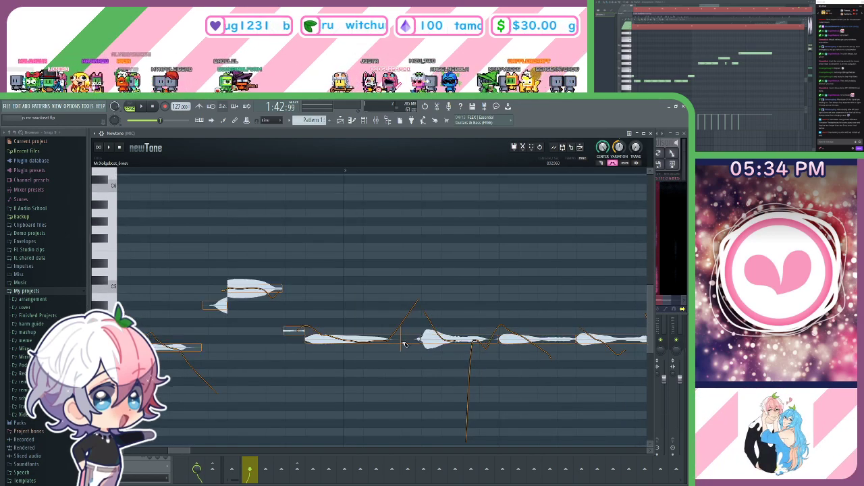
# Slice the tail off the note crossing into bar 3 and separate the end of the second note following it.
pyautogui.click(403, 343)
pyautogui.moveTo(411, 339); pyautogui.dragTo(412, 297)
pyautogui.moveTo(510, 290); pyautogui.dragTo(321, 251)
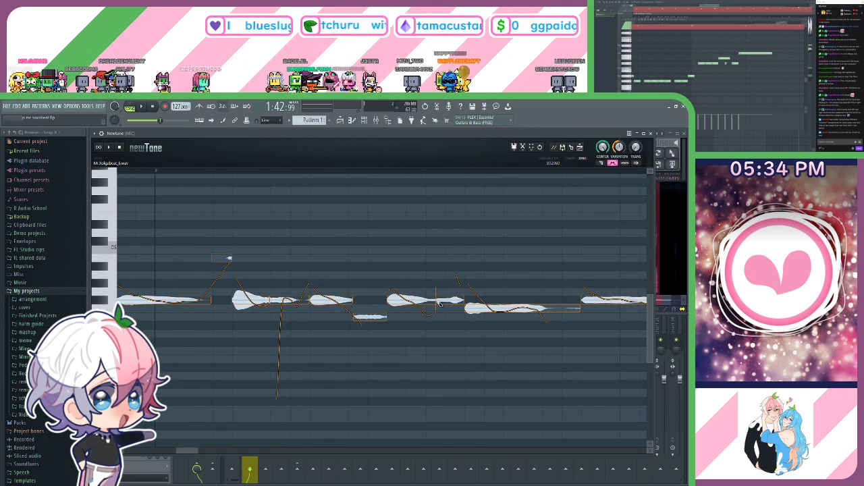
# Slice the tails off the last three notes leading up to bar 4 into separate notes.
pyautogui.hscroll(4, 400, 355)
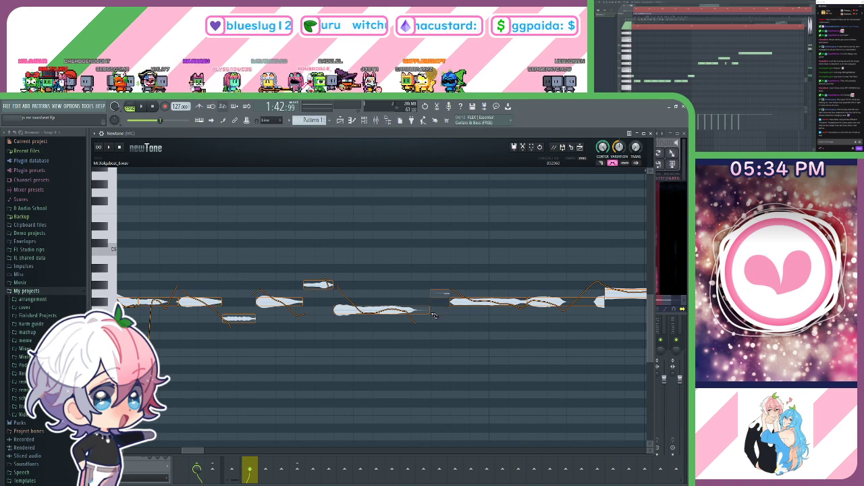
pyautogui.hscroll(4, 453, 345)
pyautogui.hscroll(2, 422, 345)
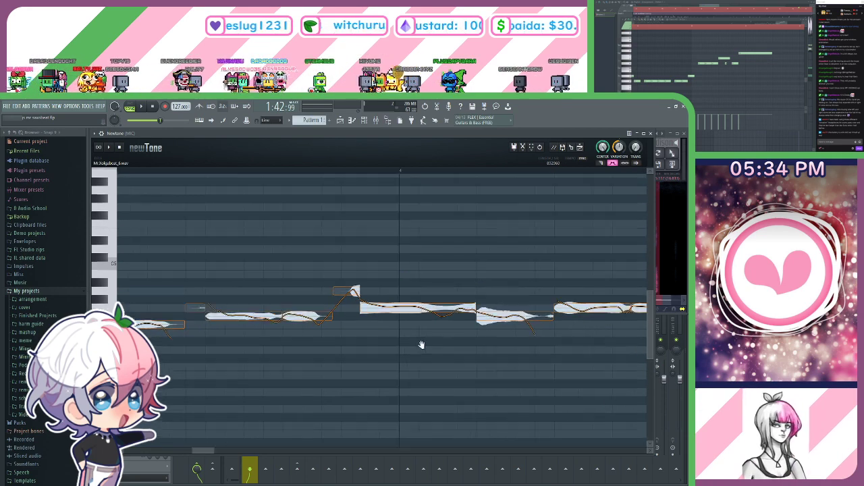
# Slice the trailing ends of the notes between bars 4 and 5 into separate notes.
pyautogui.hscroll(3, 383, 320)
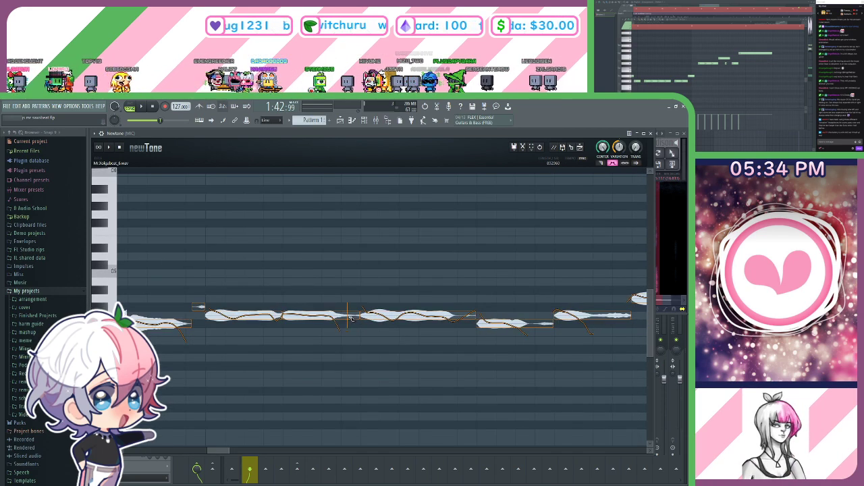
pyautogui.hscroll(2, 346, 317)
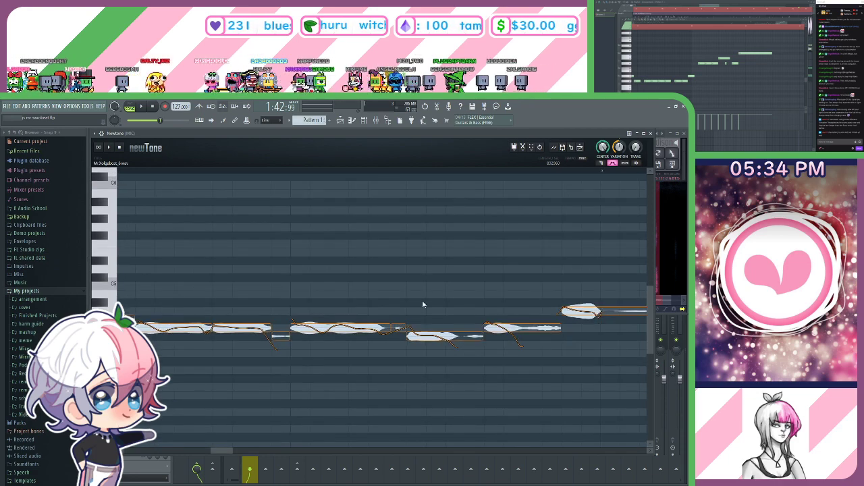
pyautogui.hscroll(2, 417, 311)
pyautogui.hscroll(3, 403, 318)
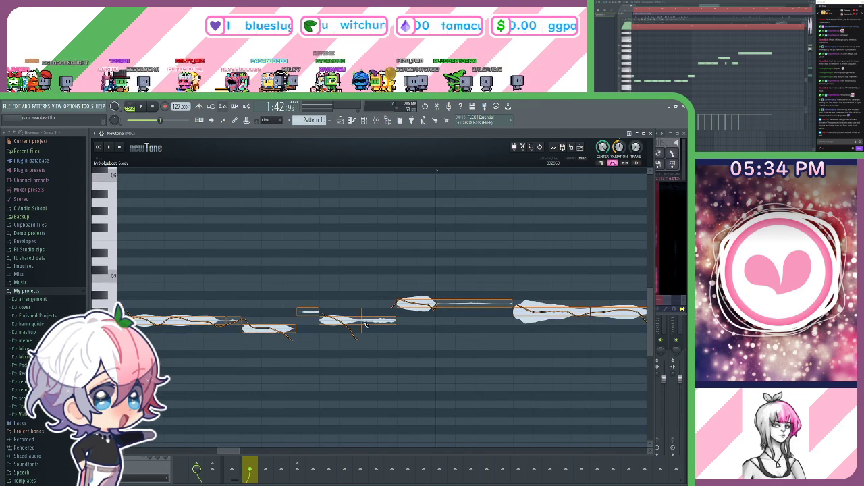
# Slice the note before bar 5 and the sustained high note before bar 6 into separate parts, playing back the passage.
pyautogui.hscroll(2, 377, 320)
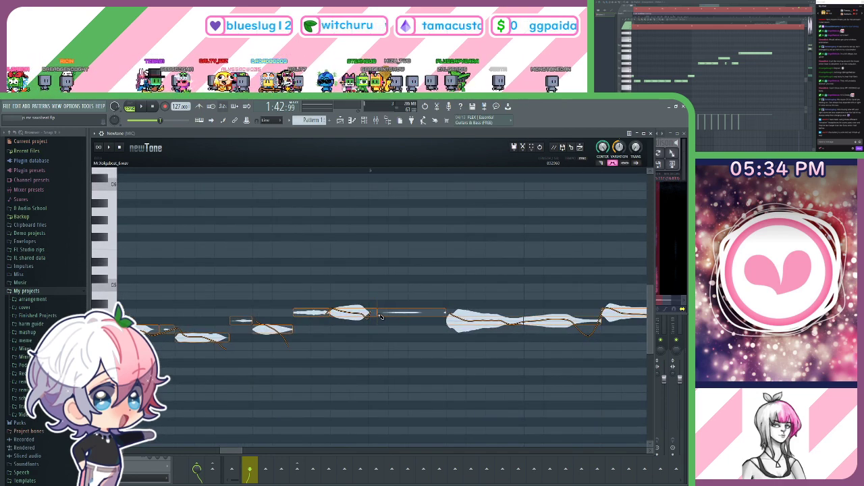
pyautogui.hscroll(5, 381, 316)
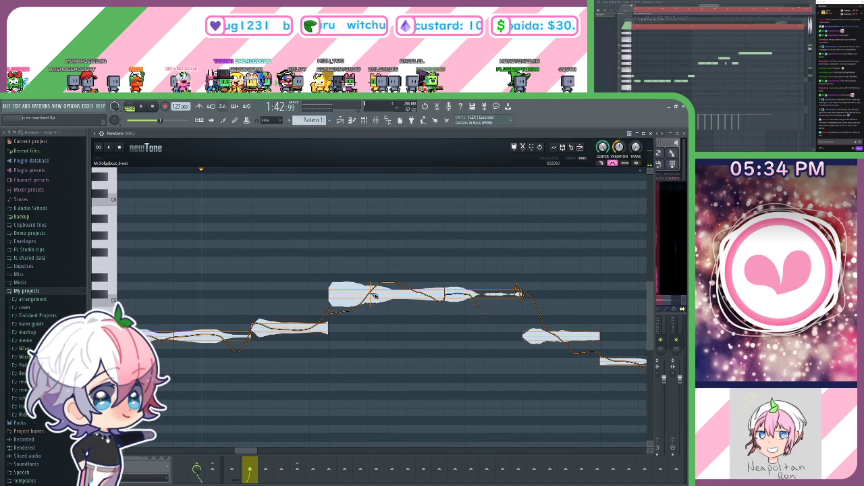
pyautogui.hscroll(2, 378, 323)
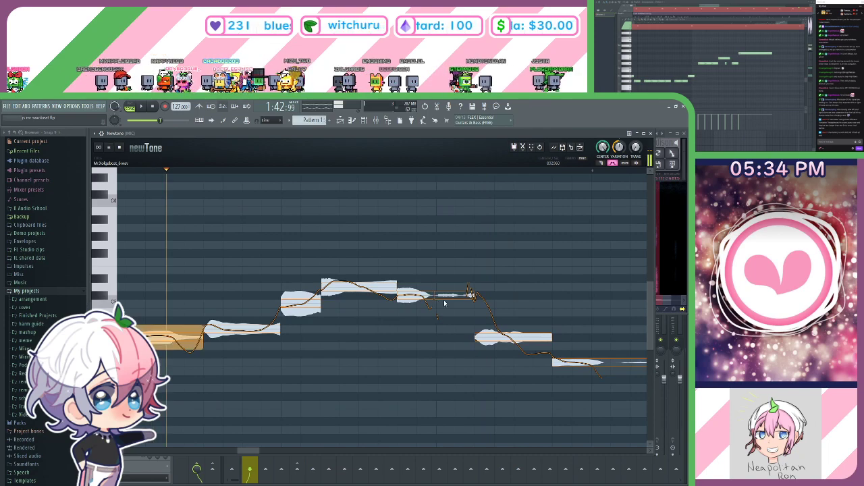
pyautogui.hscroll(3, 444, 304)
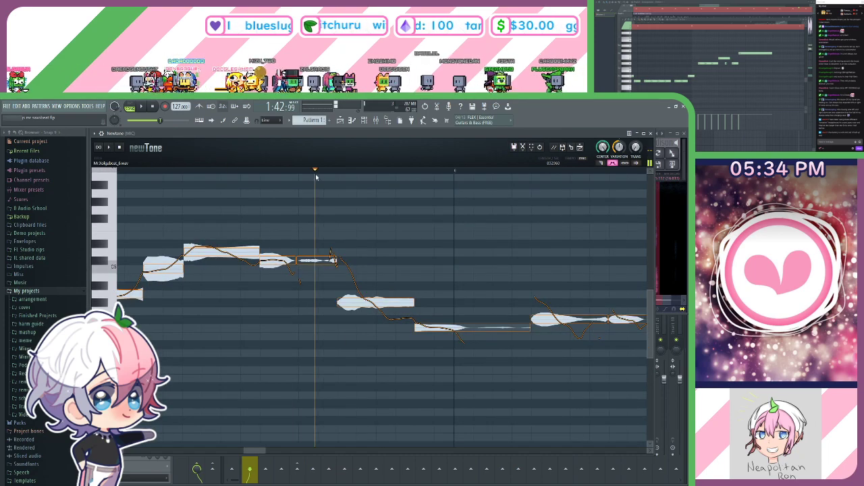